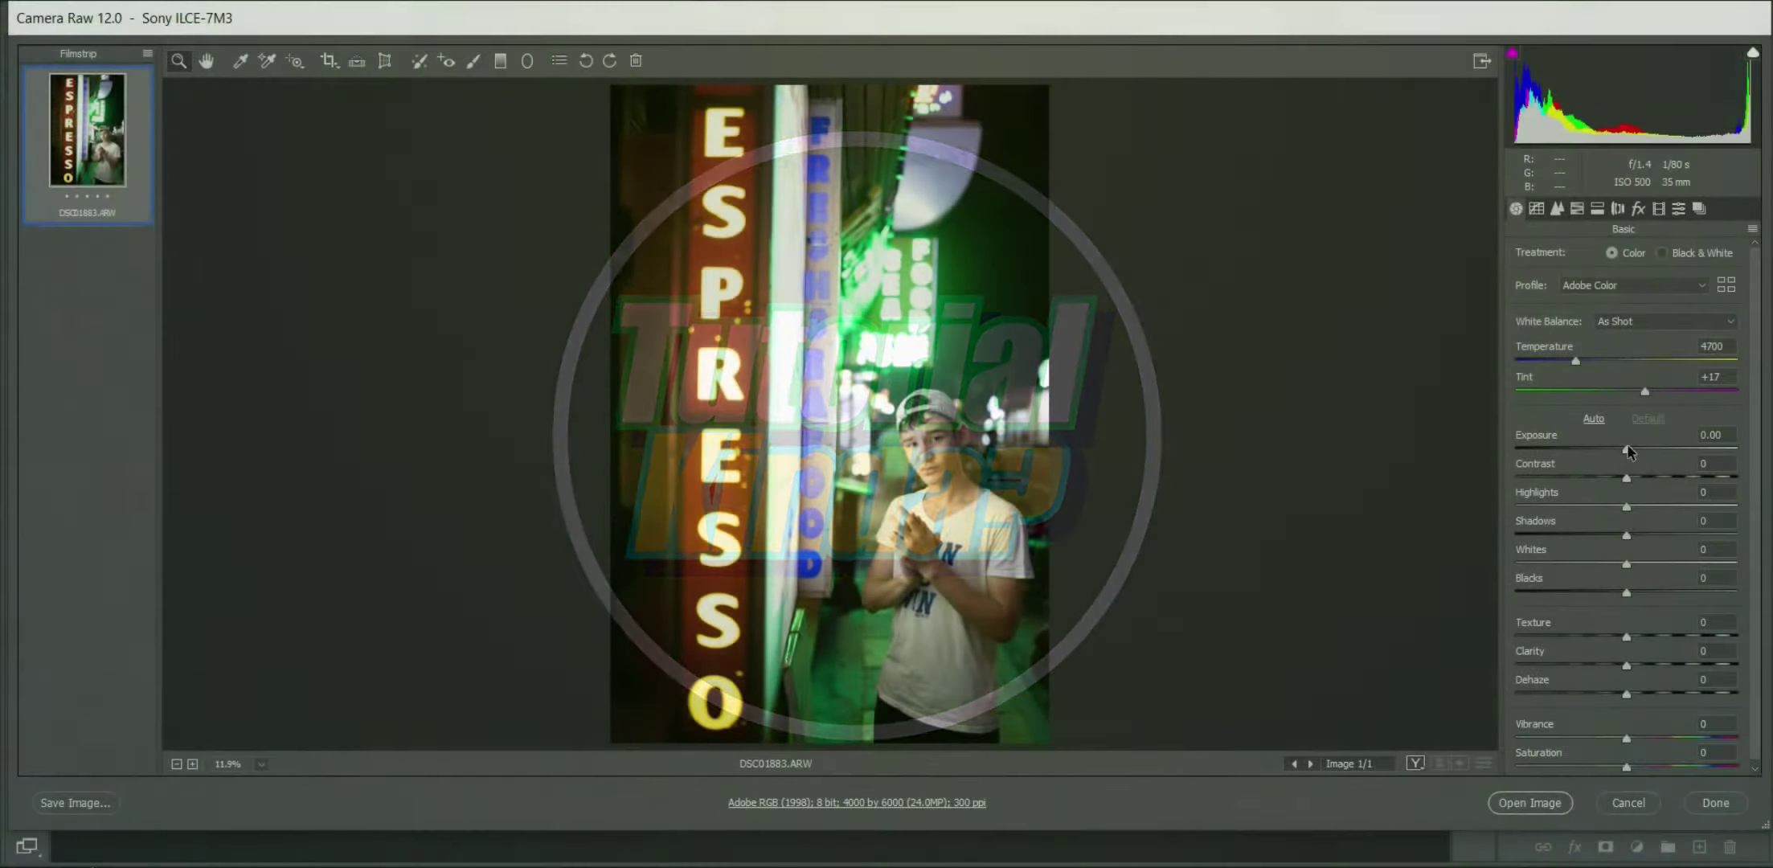
- Lower Exposure, set Highlights -43, Shadows +100 and Clarity +20 in the Basic panel
left_click_drag(1626, 449, 1595, 448)
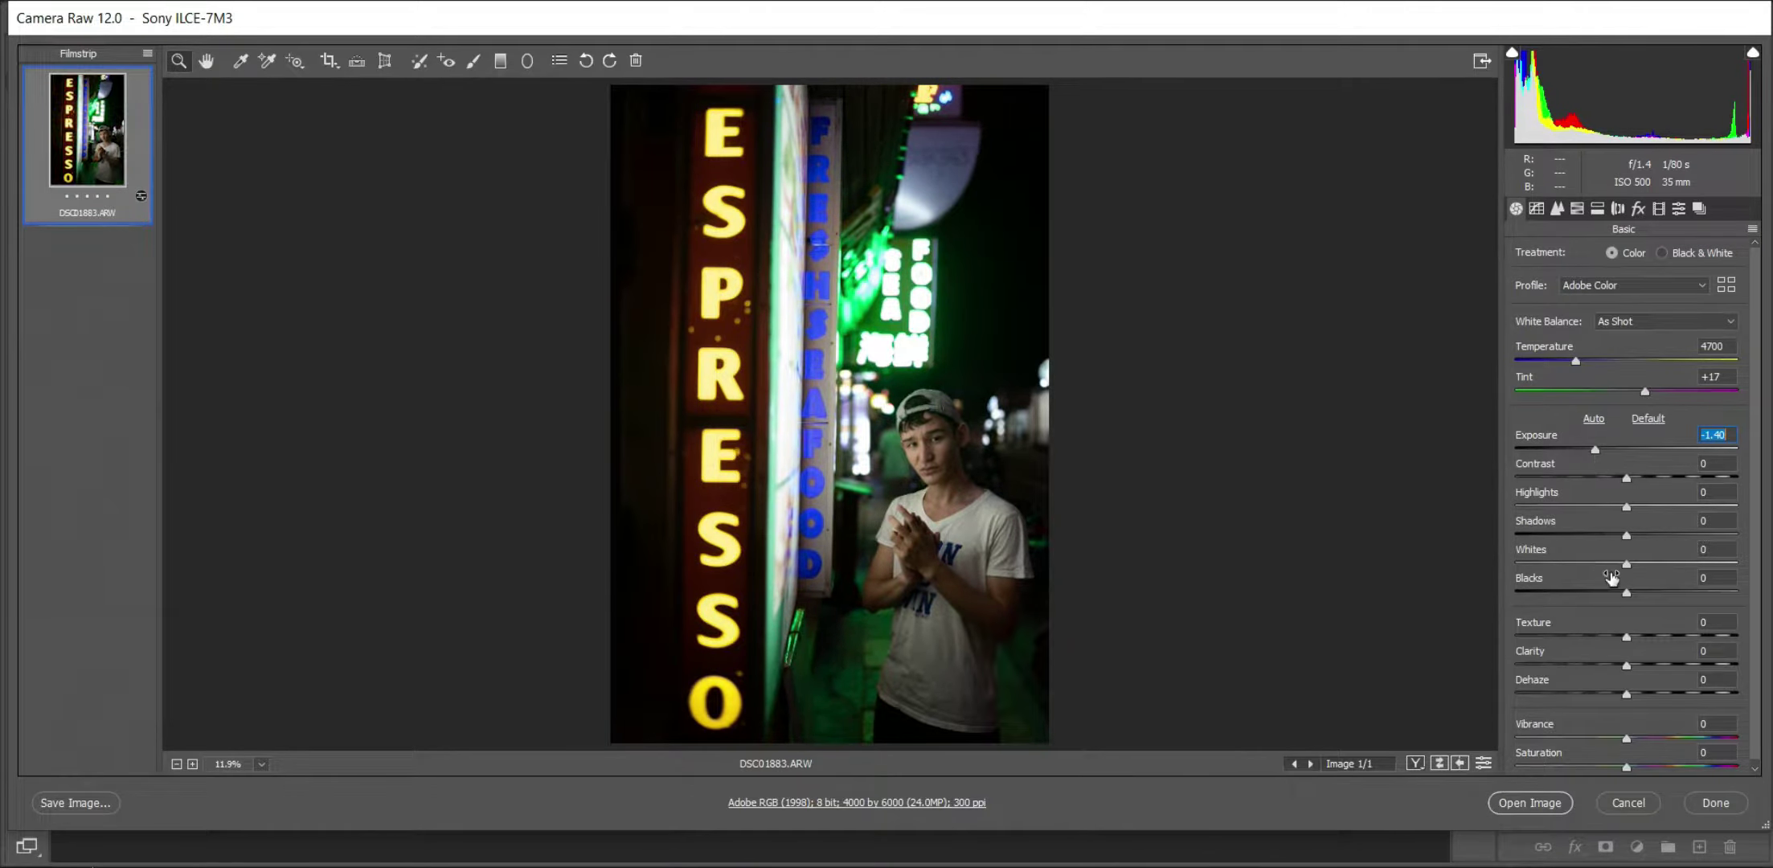
mouse_move(1626, 506)
left_mouse_down()
mouse_move(1577, 506)
mouse_move(1749, 532)
left_mouse_up()
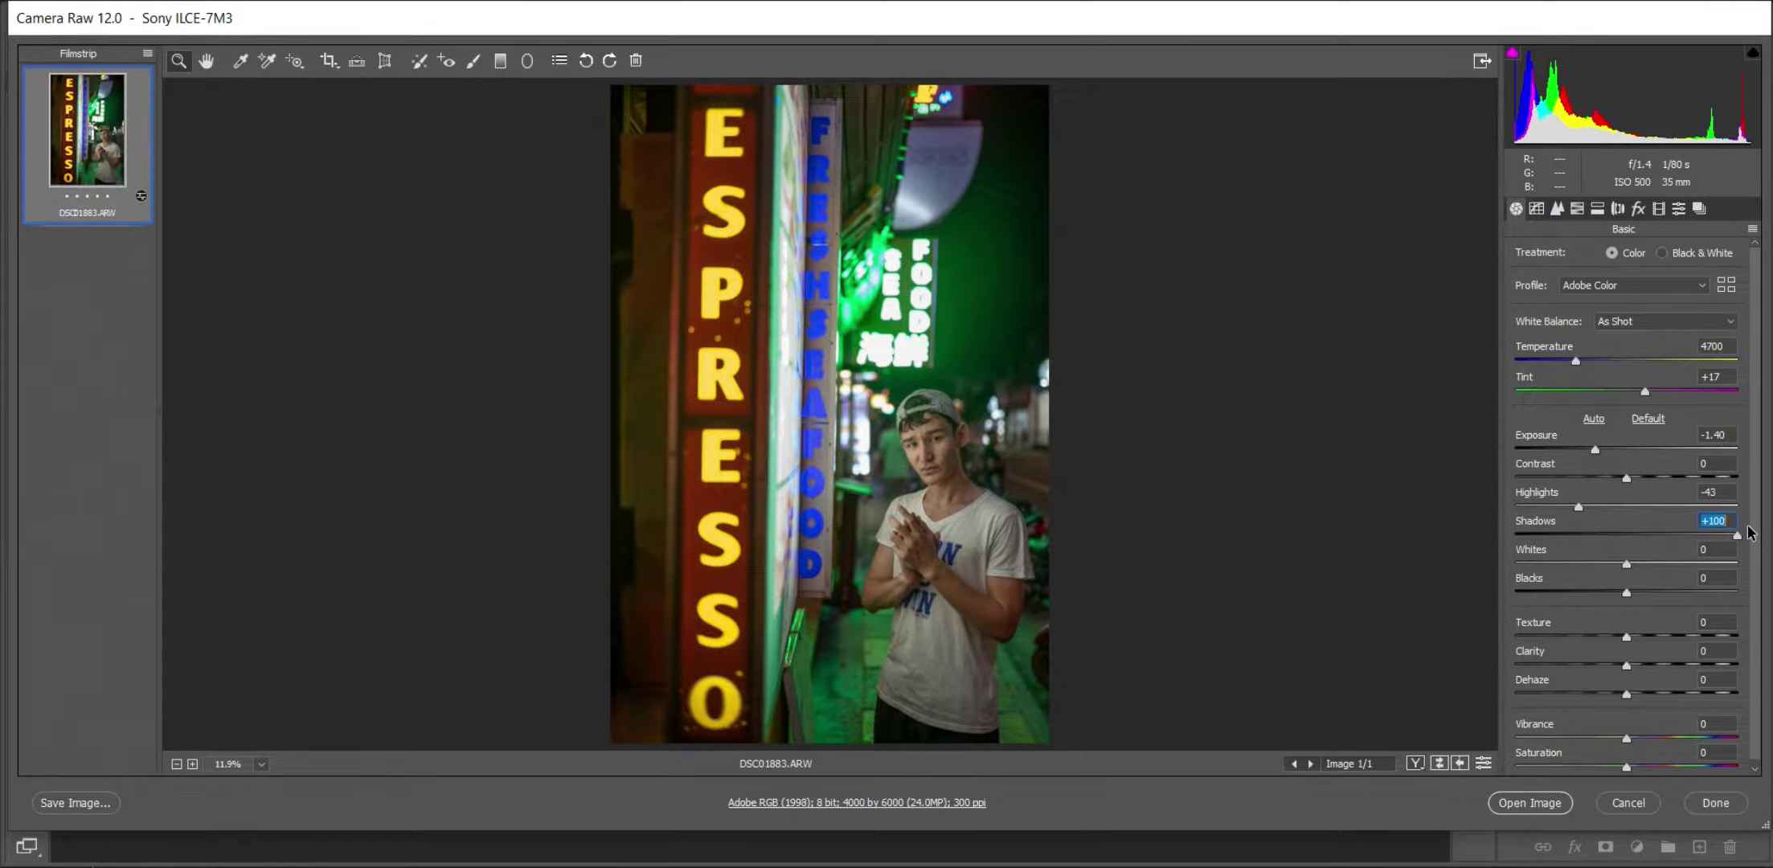
left_click_drag(1628, 663, 1634, 665)
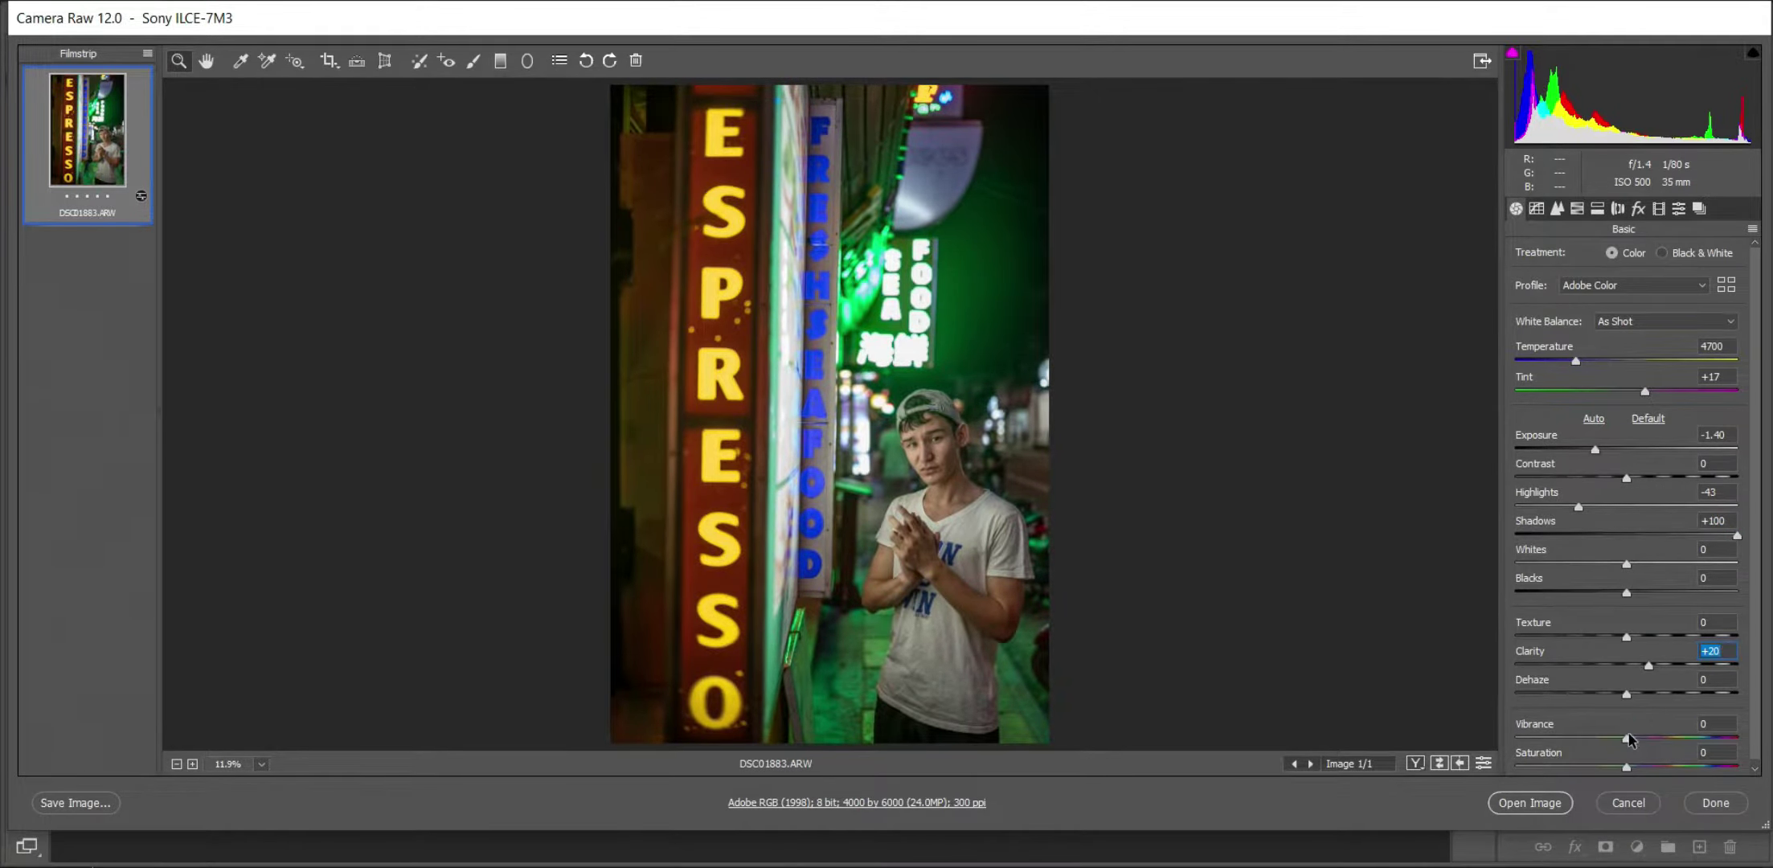
left_click(1628, 739)
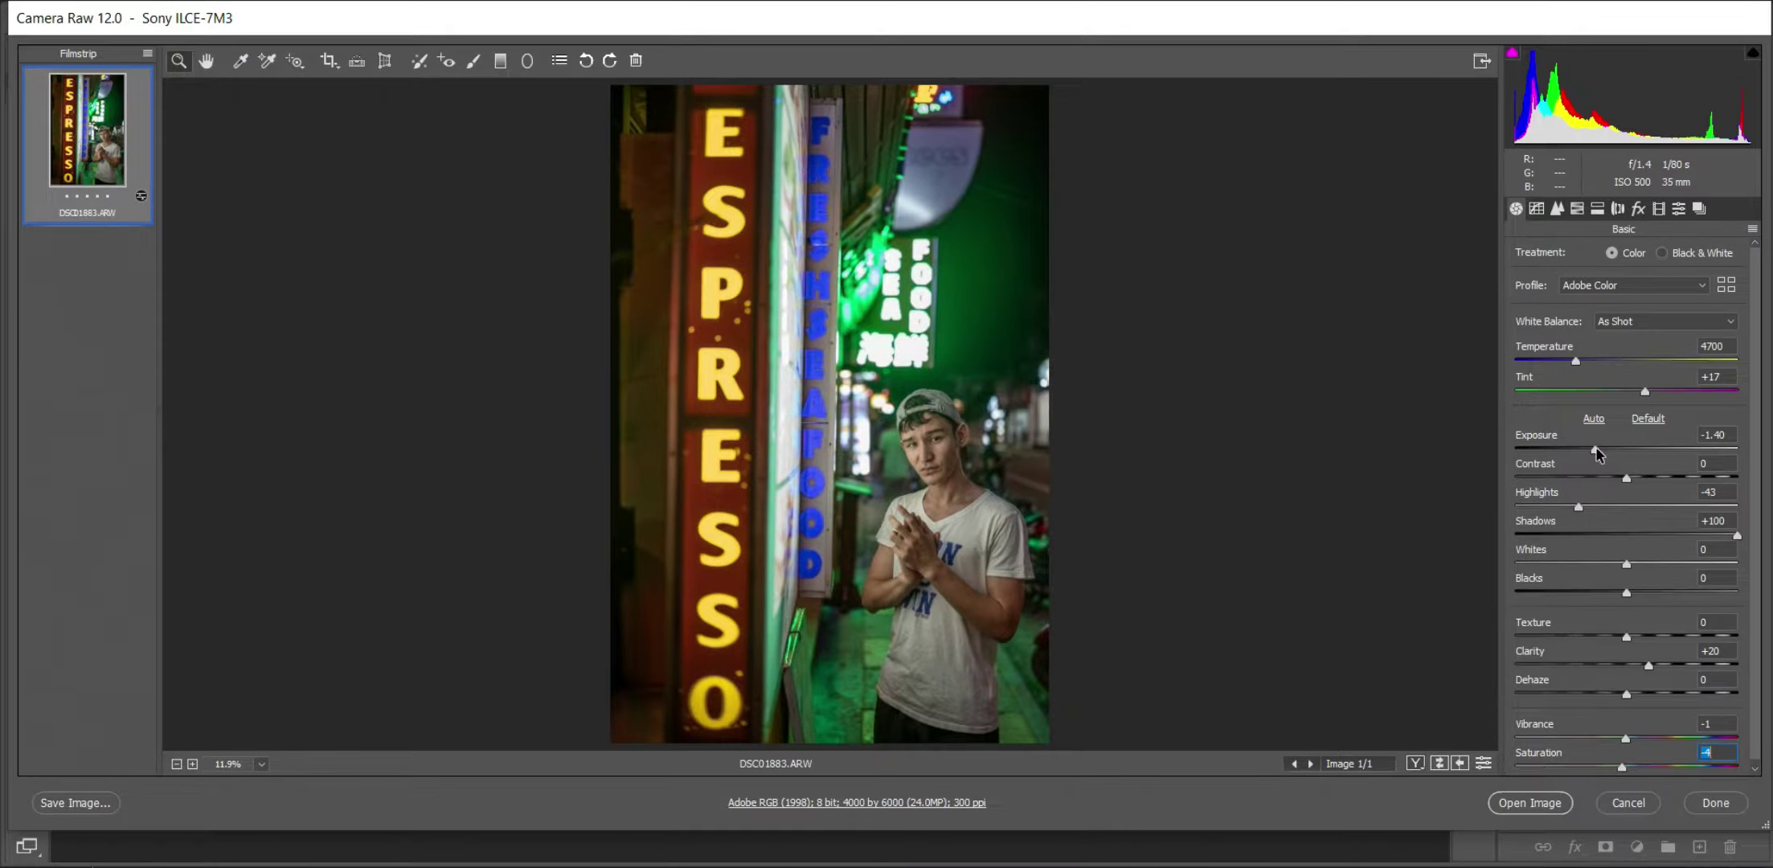
- Set Temperature 4550, Tint +62, Exposure -1.34 and Contrast +11
left_click_drag(1577, 364, 1668, 392)
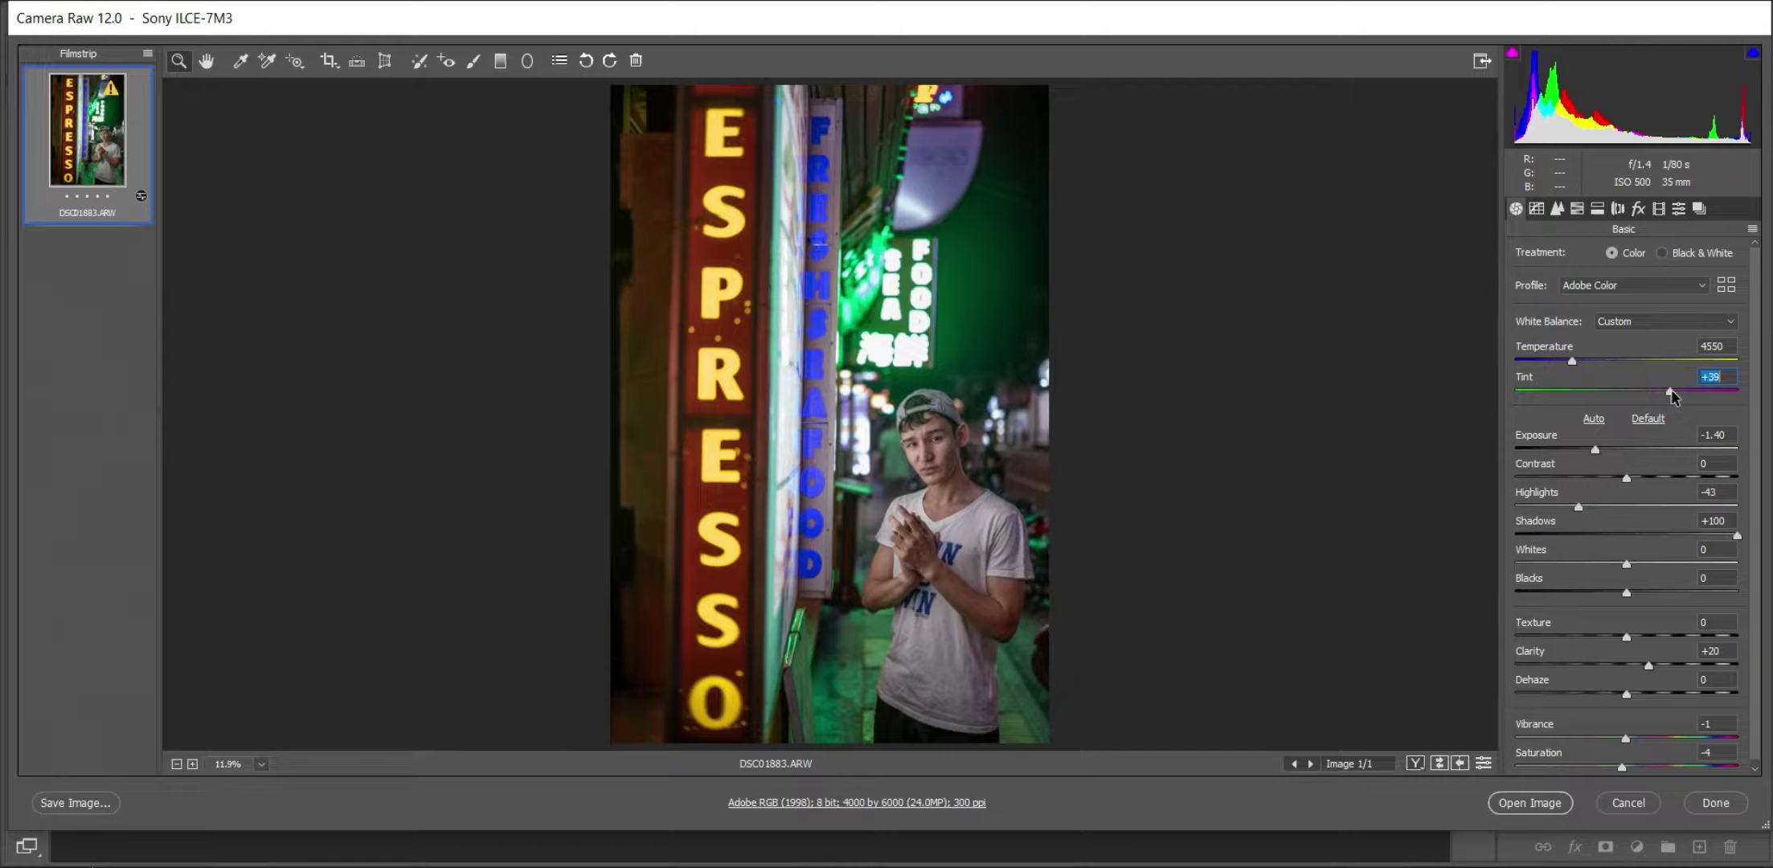
left_click(1596, 450)
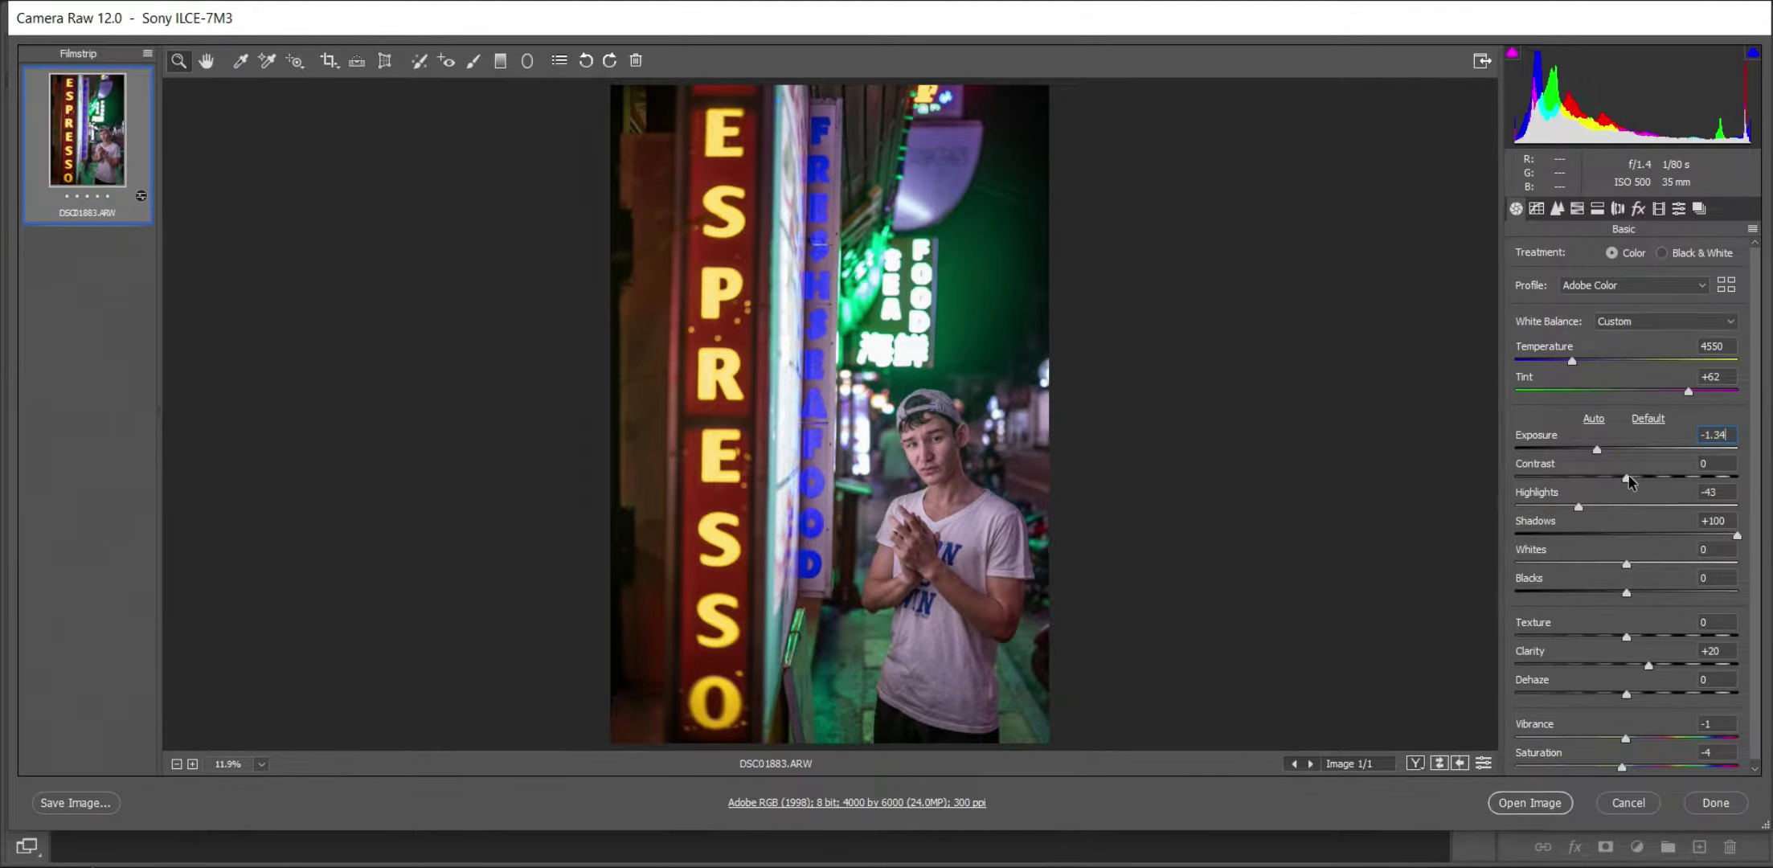
left_click_drag(1627, 476, 1634, 480)
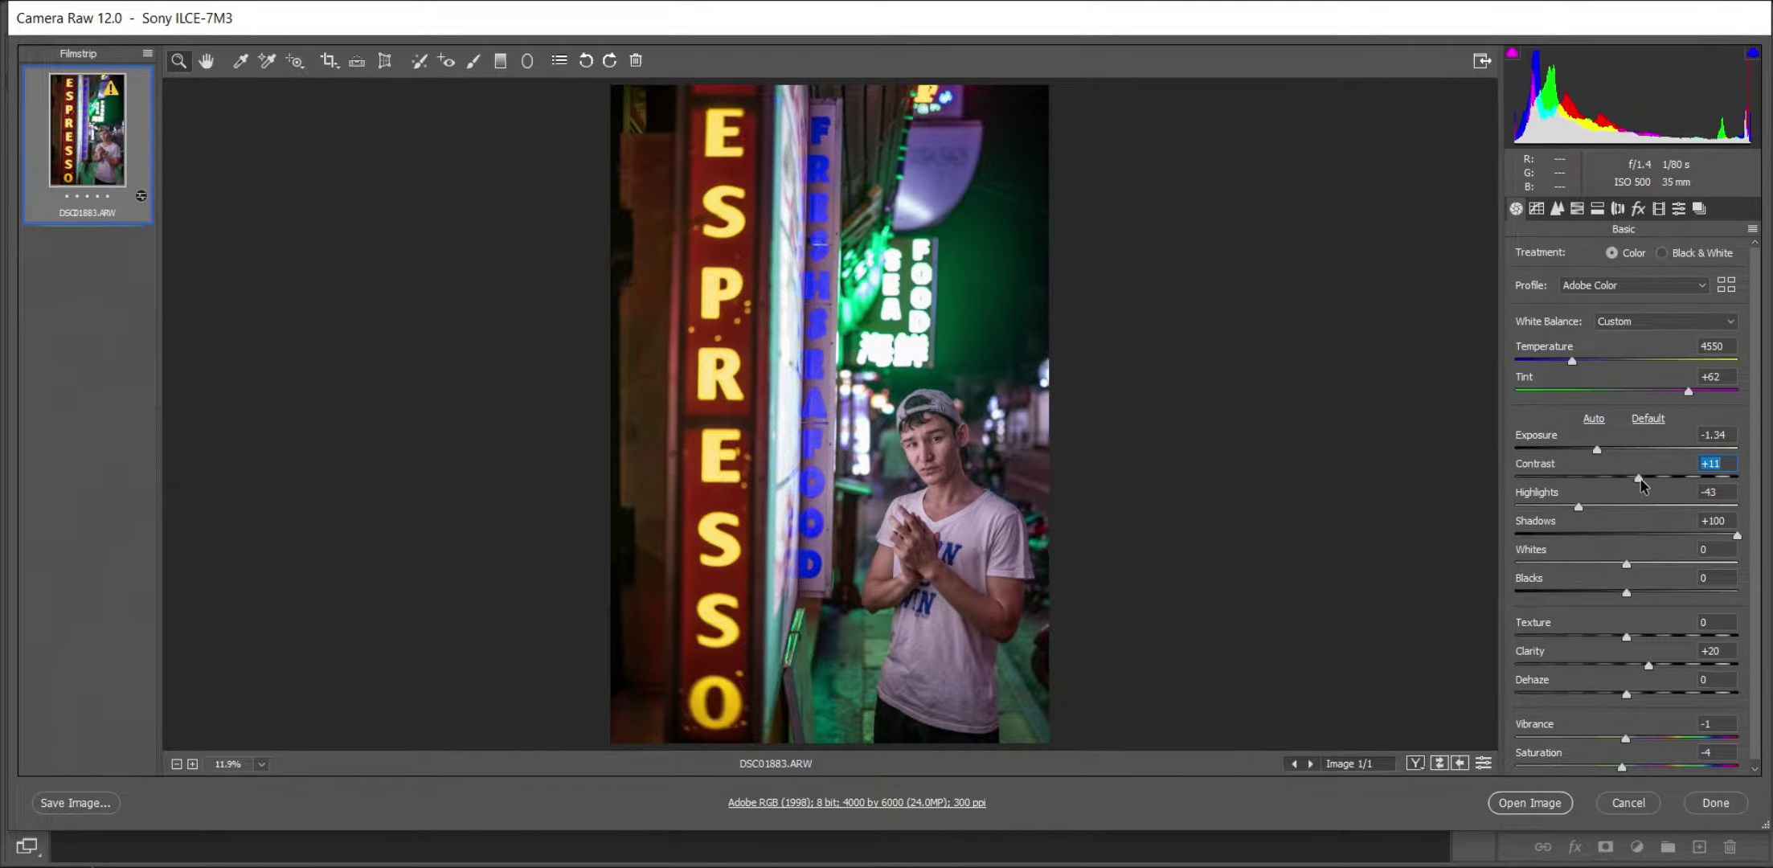
left_click(1536, 208)
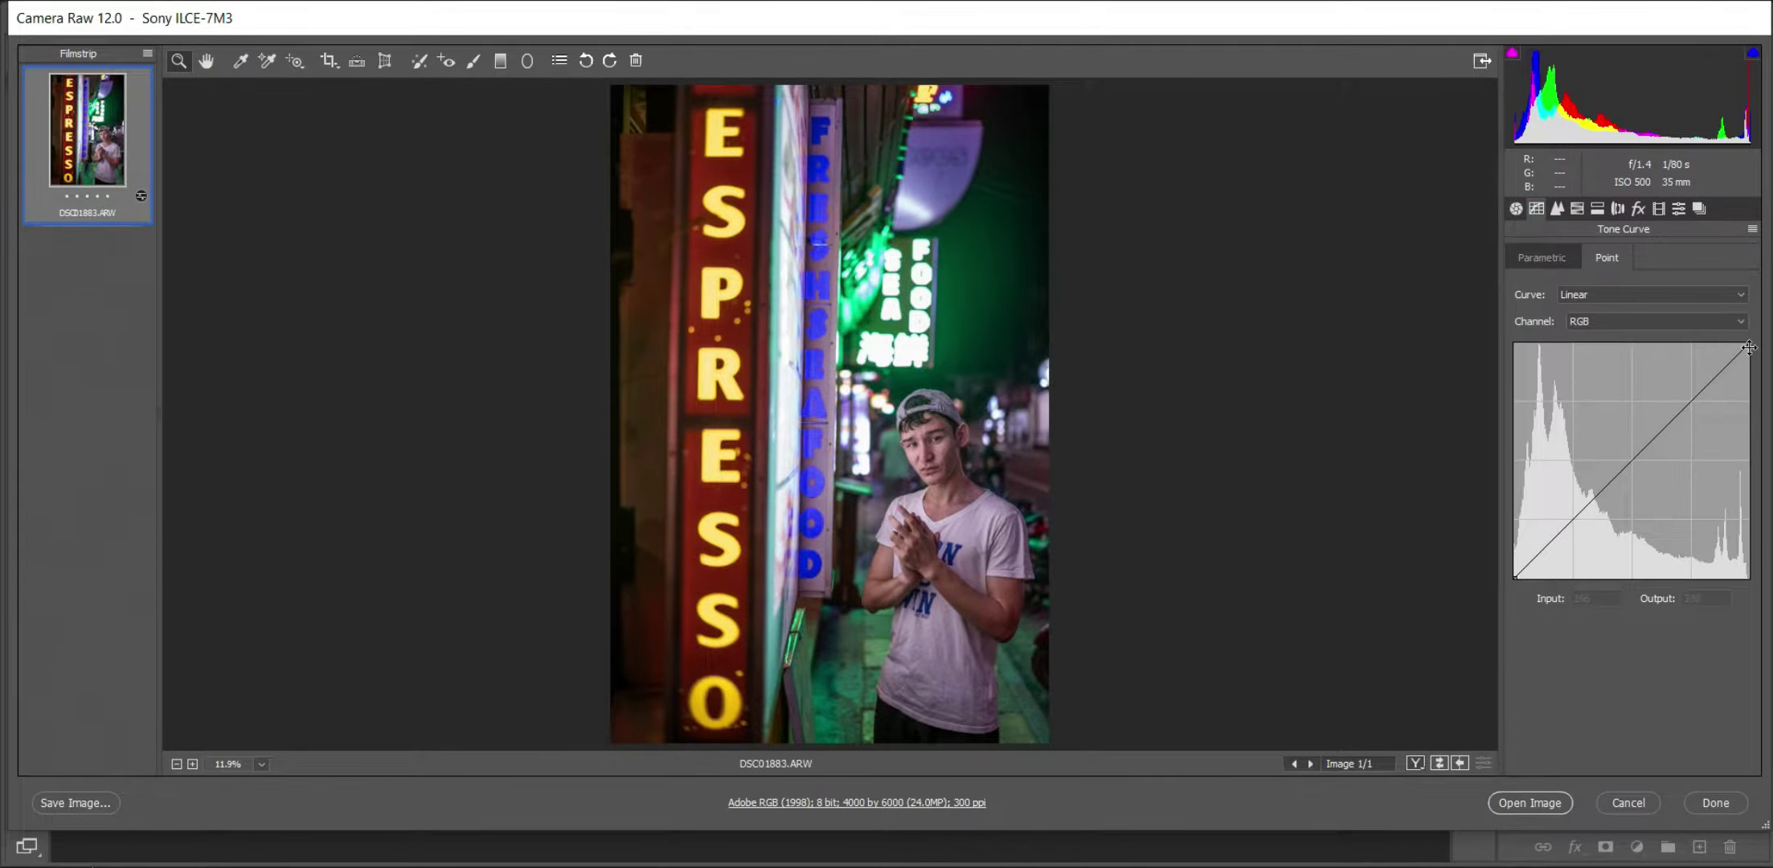
- Shape an S point curve lifting blacks to 5 and capping whites at 248
left_click_drag(1749, 347, 1749, 348)
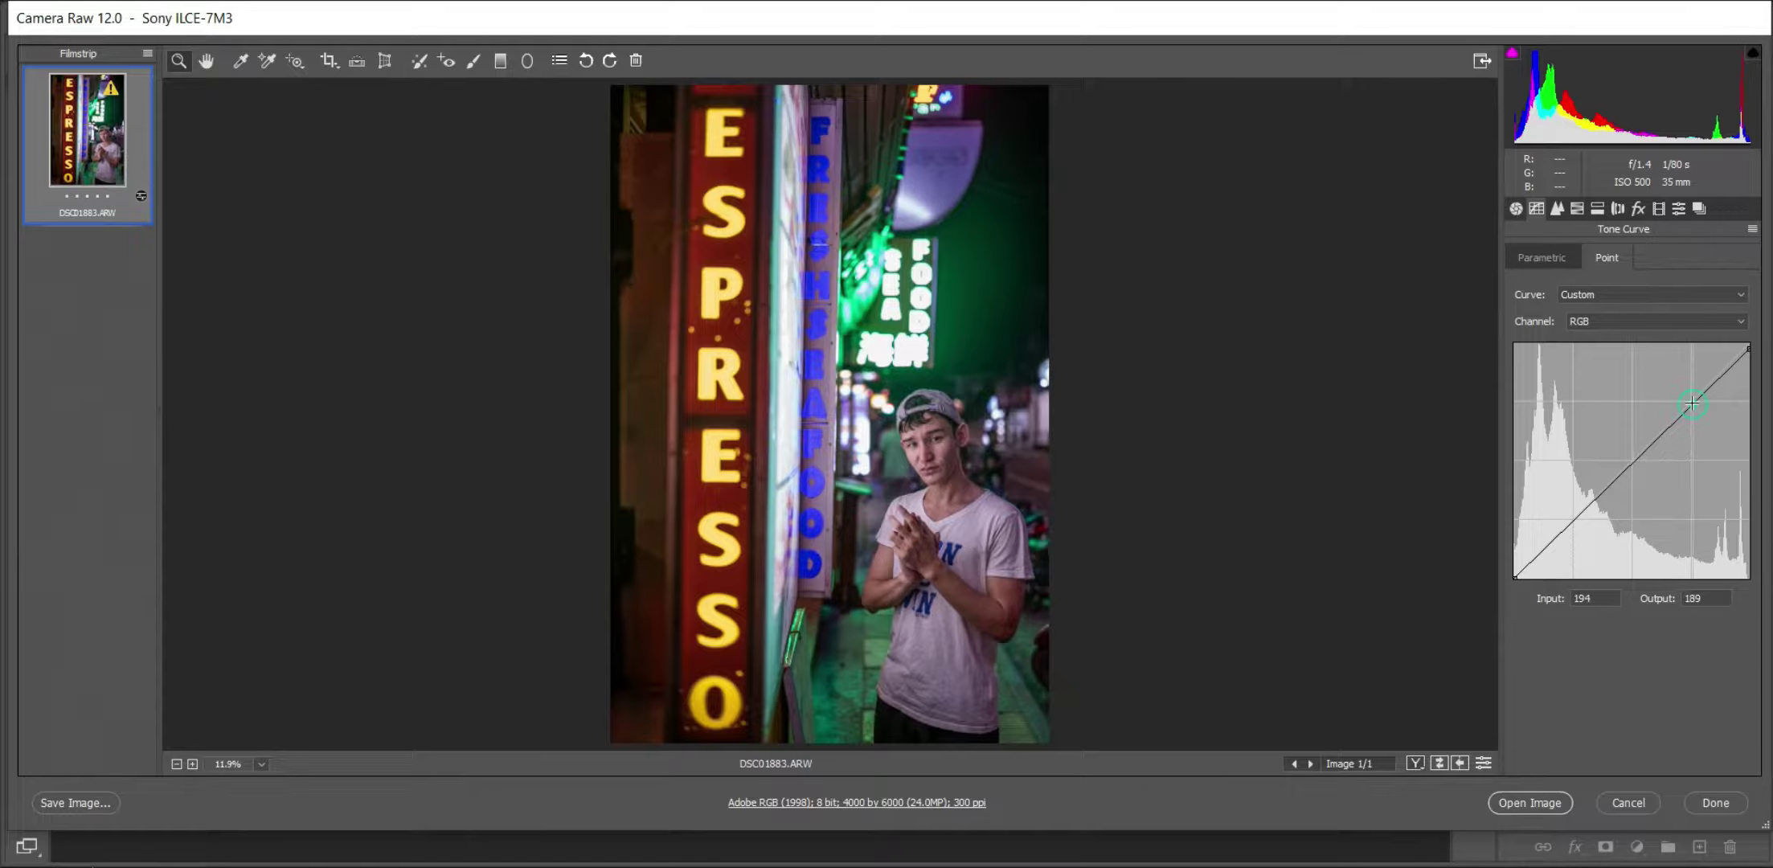
left_click_drag(1691, 404, 1689, 400)
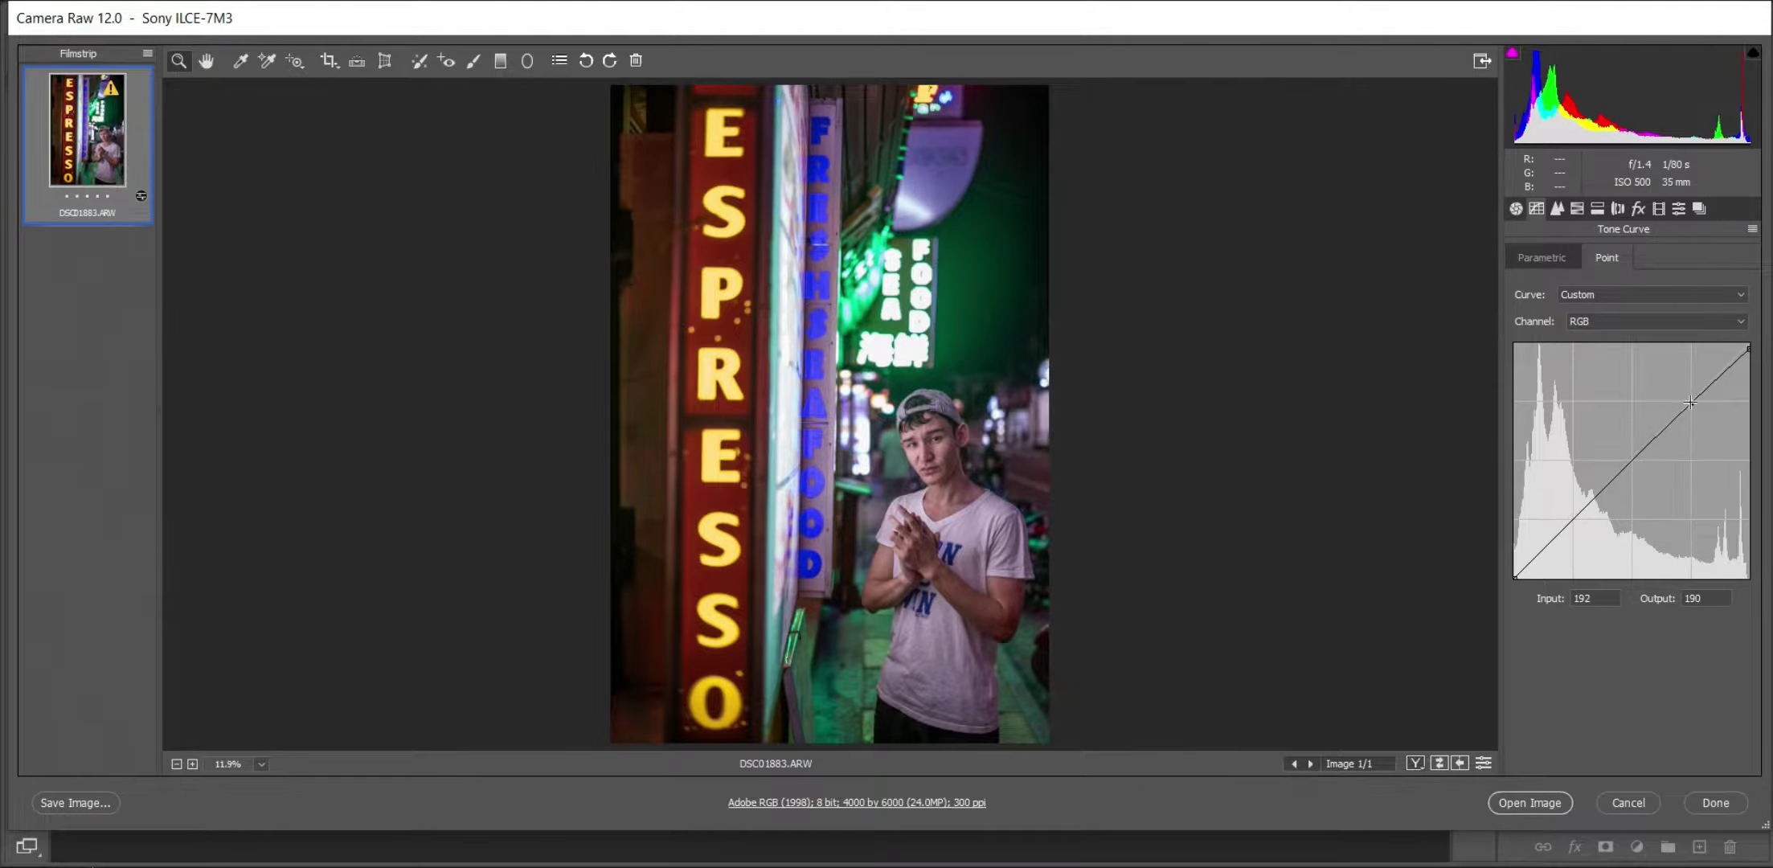
left_click(1630, 457)
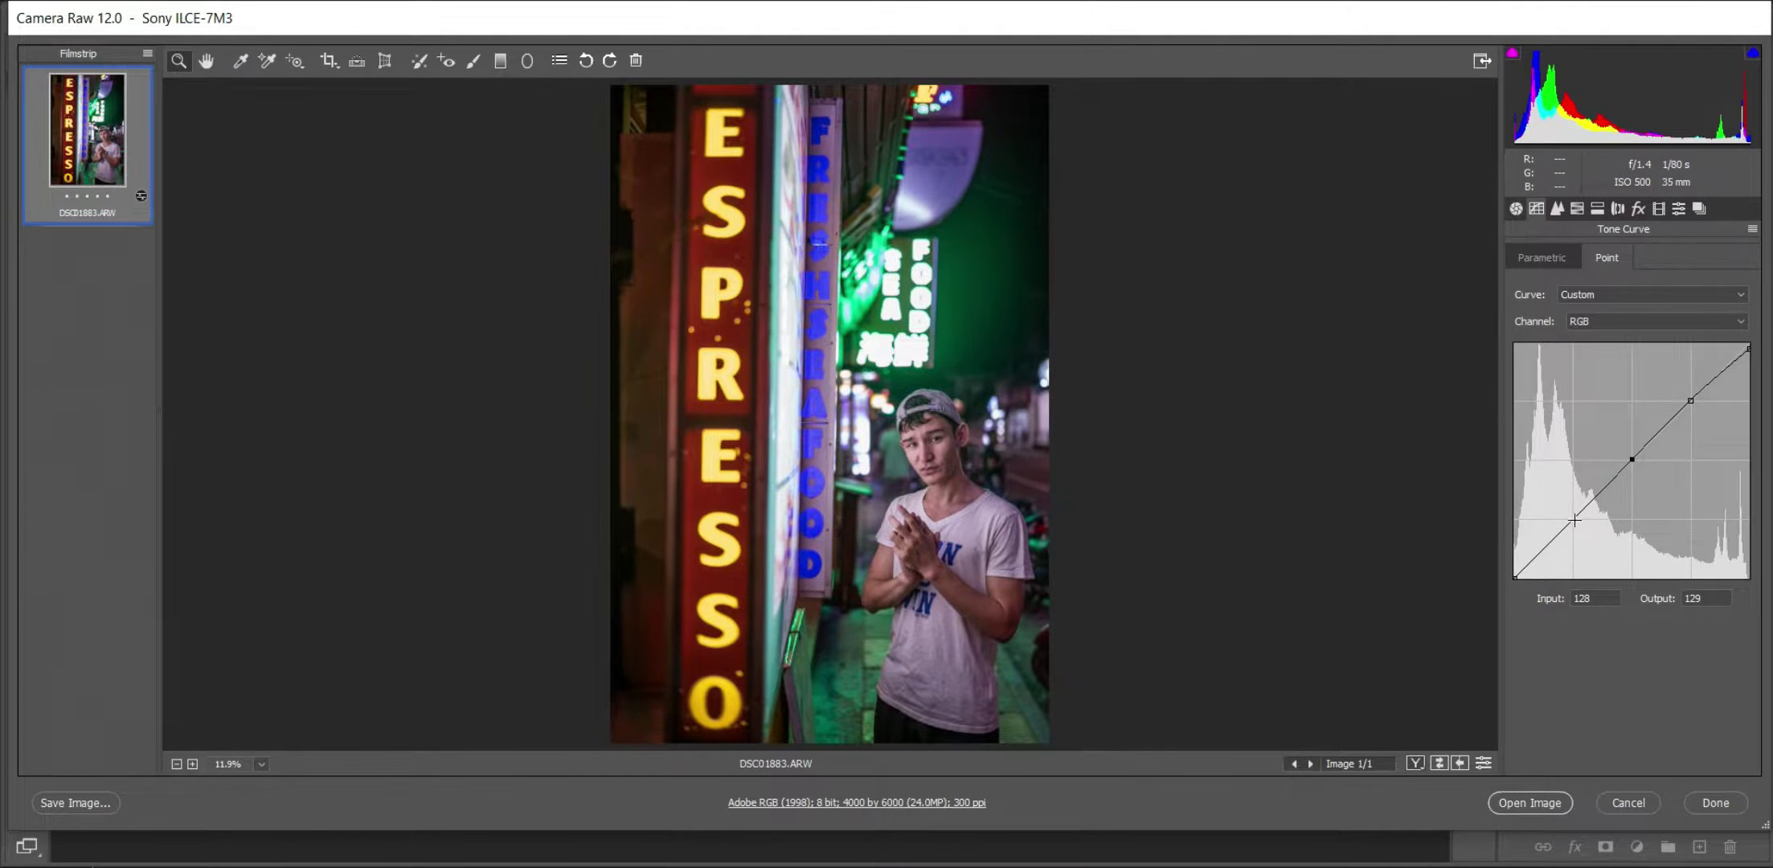
left_click_drag(1574, 520, 1574, 523)
left_click_drag(1517, 576, 1513, 570)
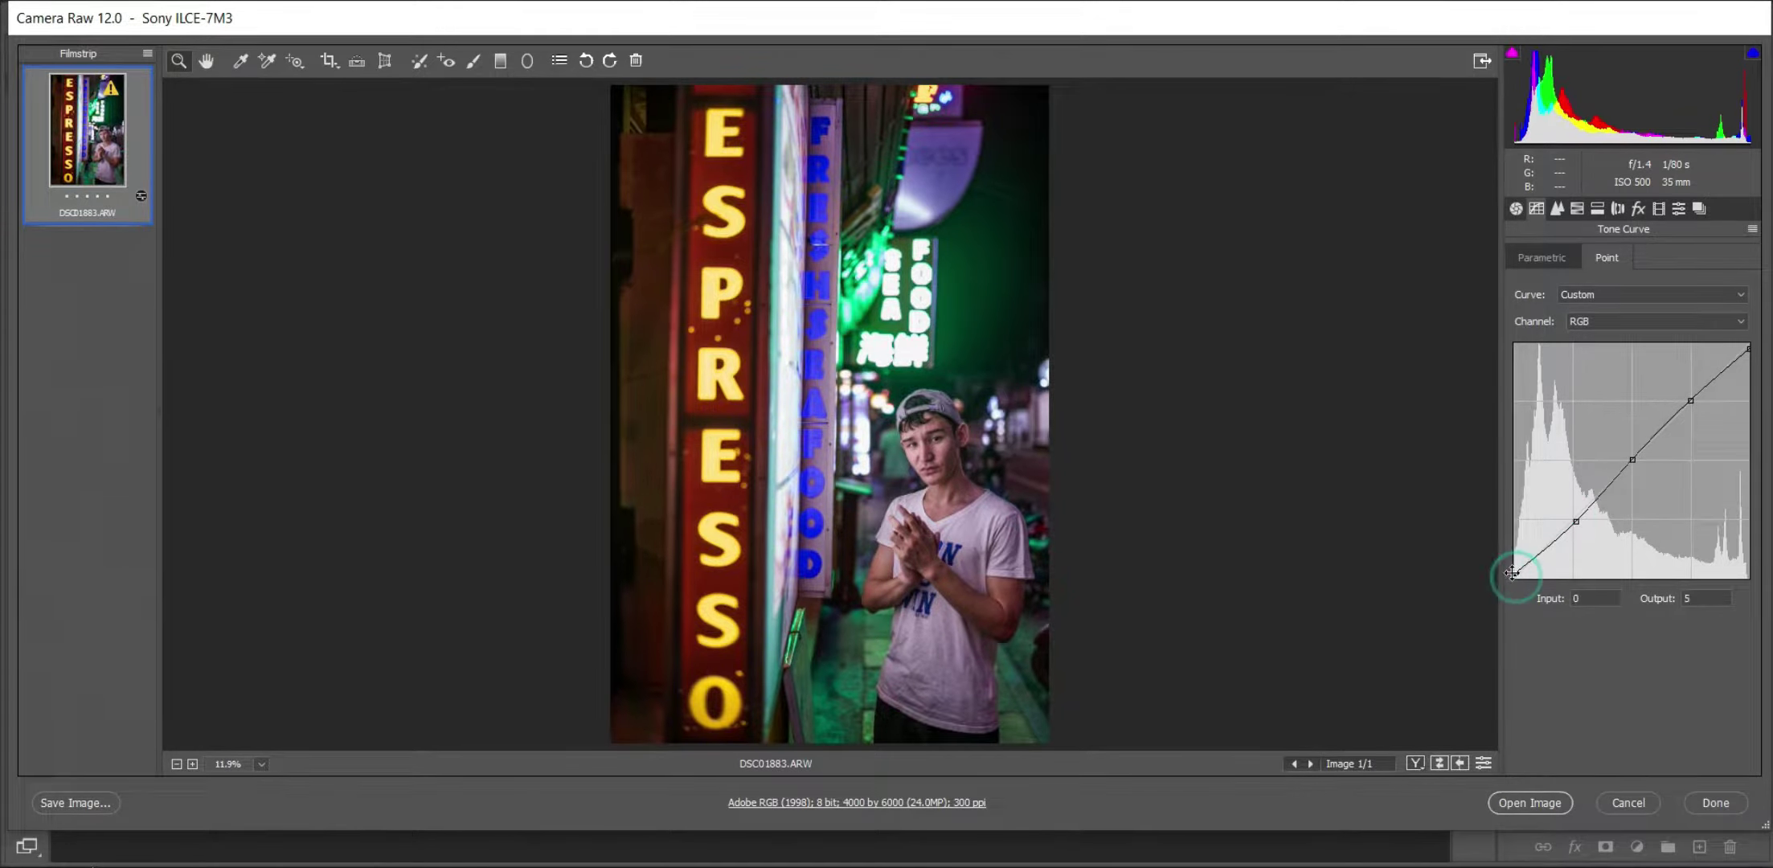
left_click(1749, 350)
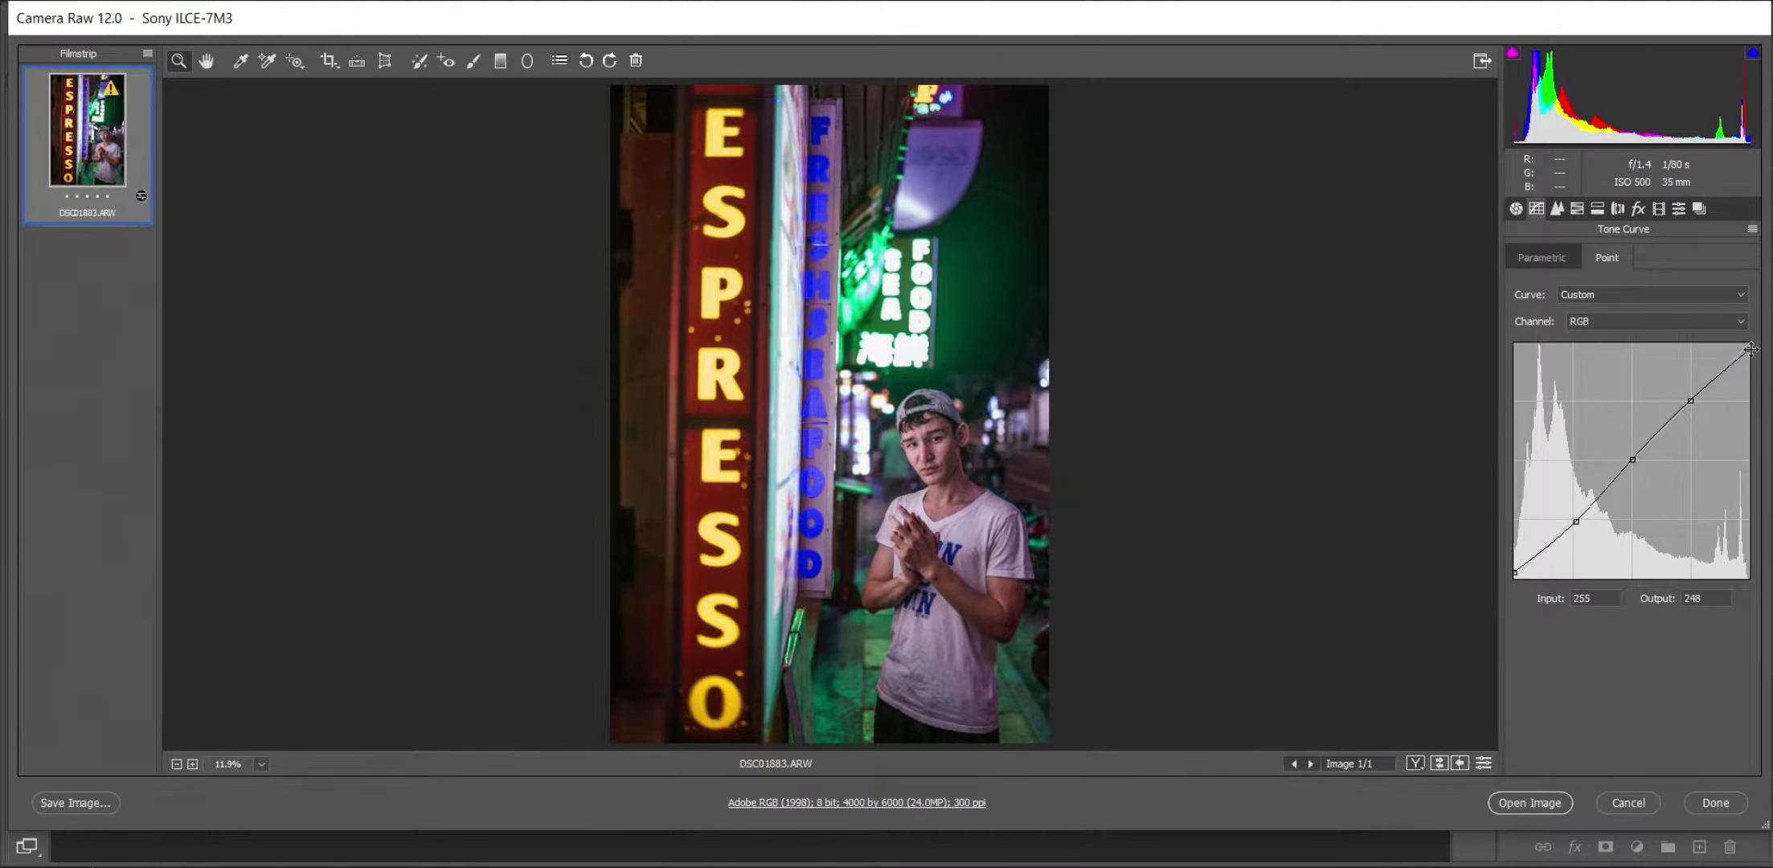
- Switch to HSL Adjustments and show the per-colour Hue sliders
left_click(1556, 209)
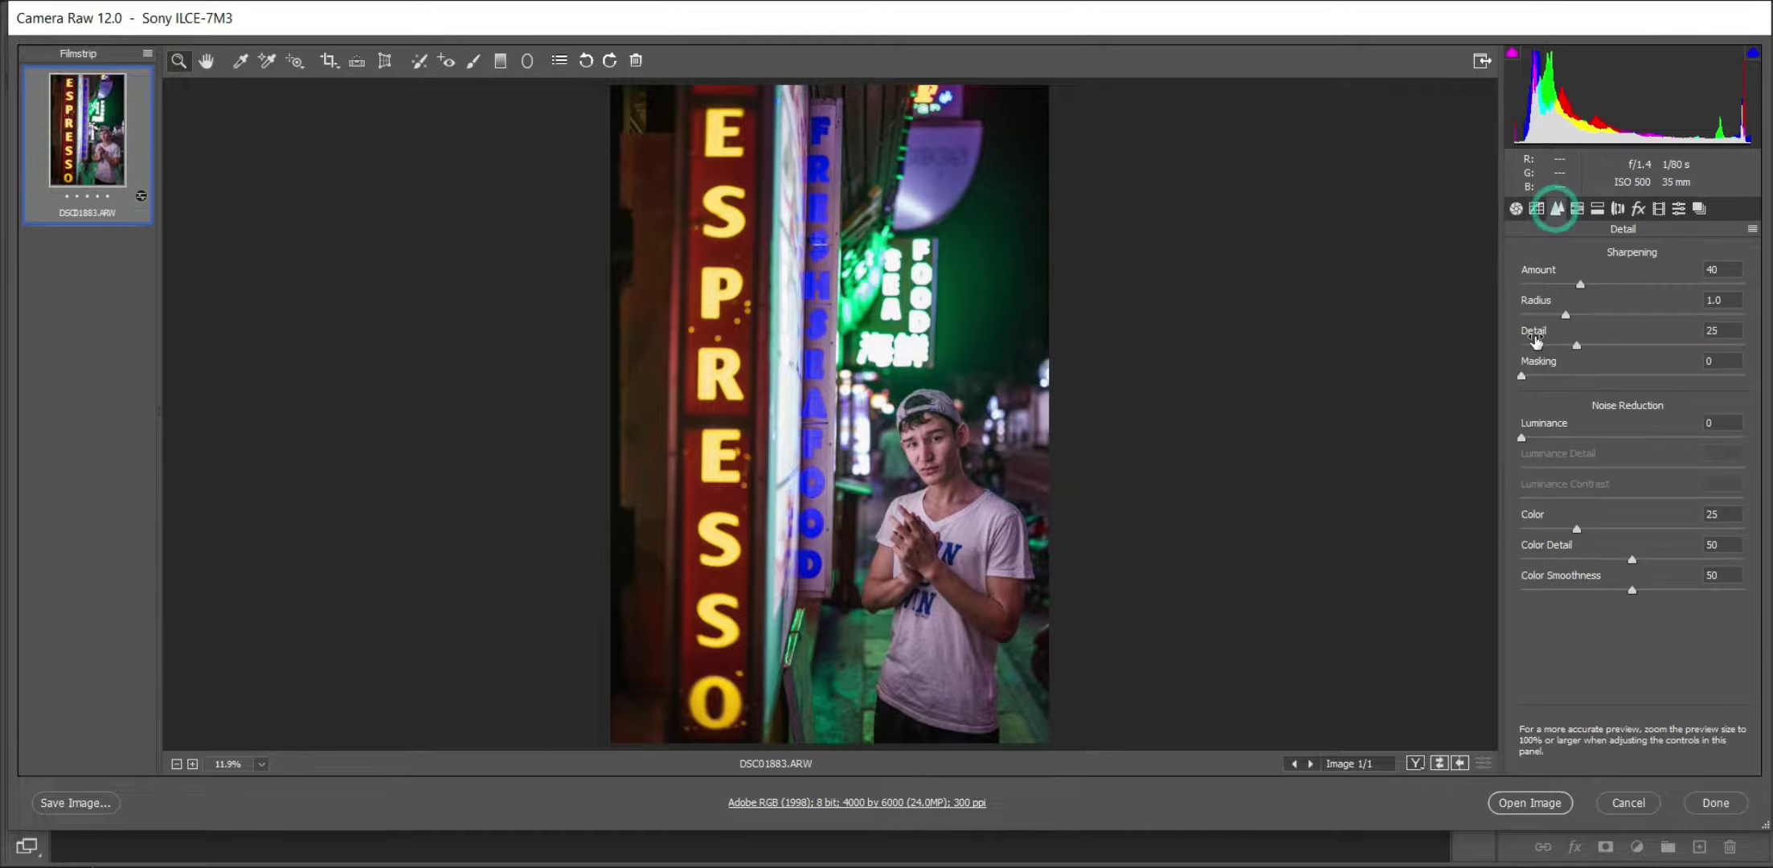
left_click(1577, 208)
left_click(1529, 261)
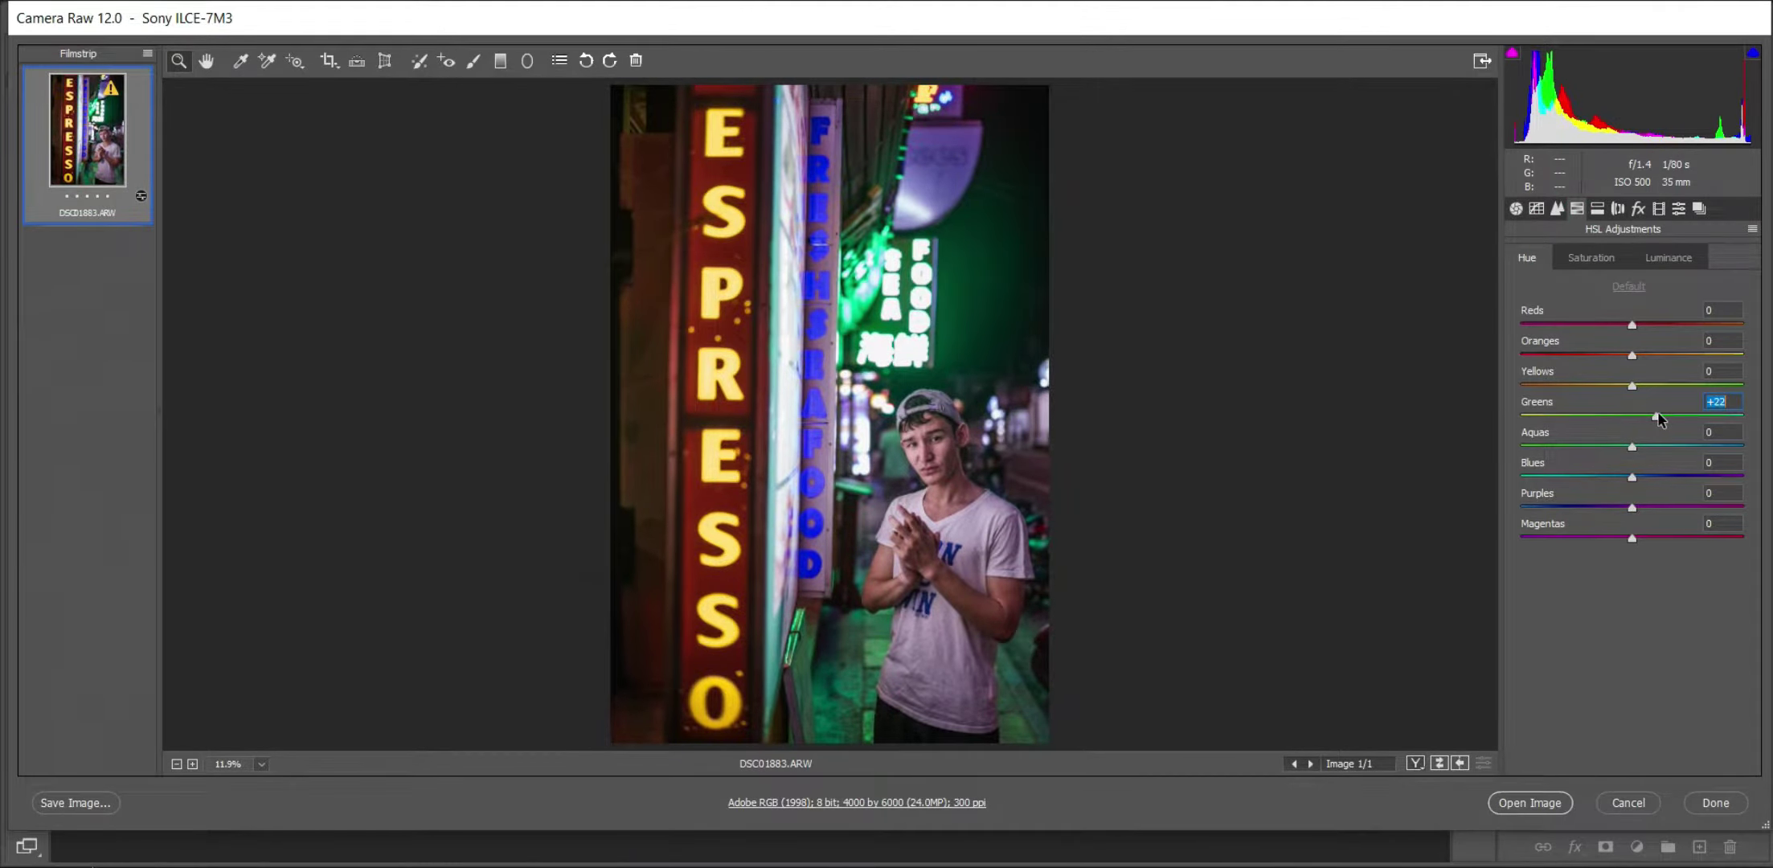
- Set Aquas hue +100 and Blues -60, then raise Aquas, Blues and Greens saturation
left_click_drag(1633, 445, 1770, 414)
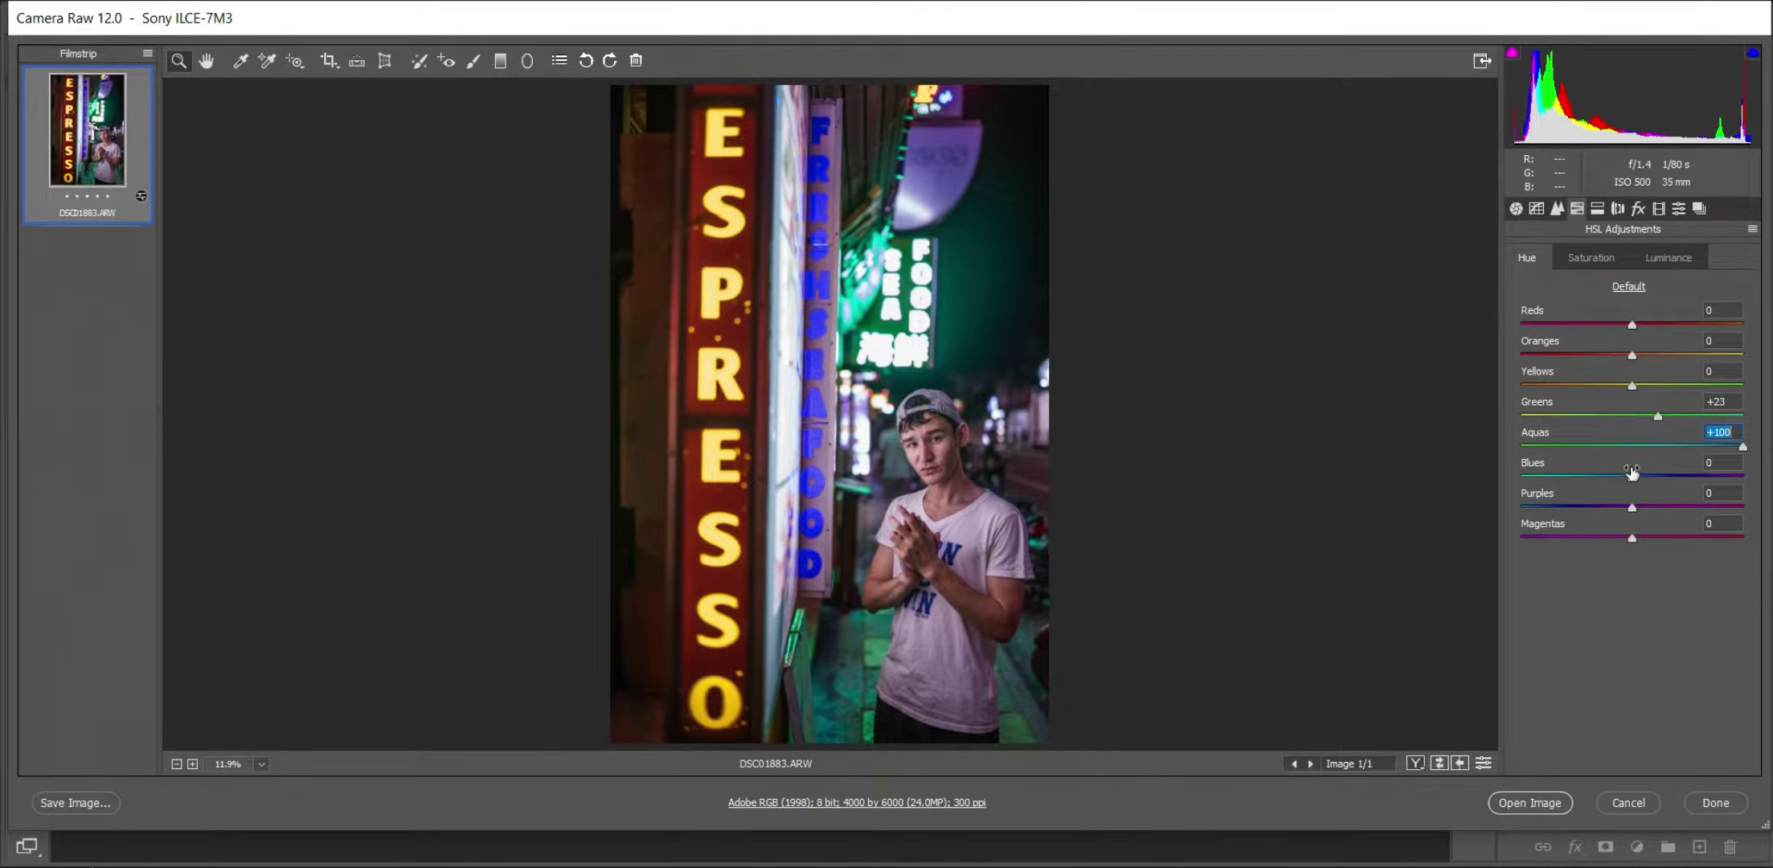
mouse_move(1627, 483)
left_mouse_down()
mouse_move(1569, 483)
mouse_move(1695, 507)
mouse_move(1584, 508)
left_mouse_up()
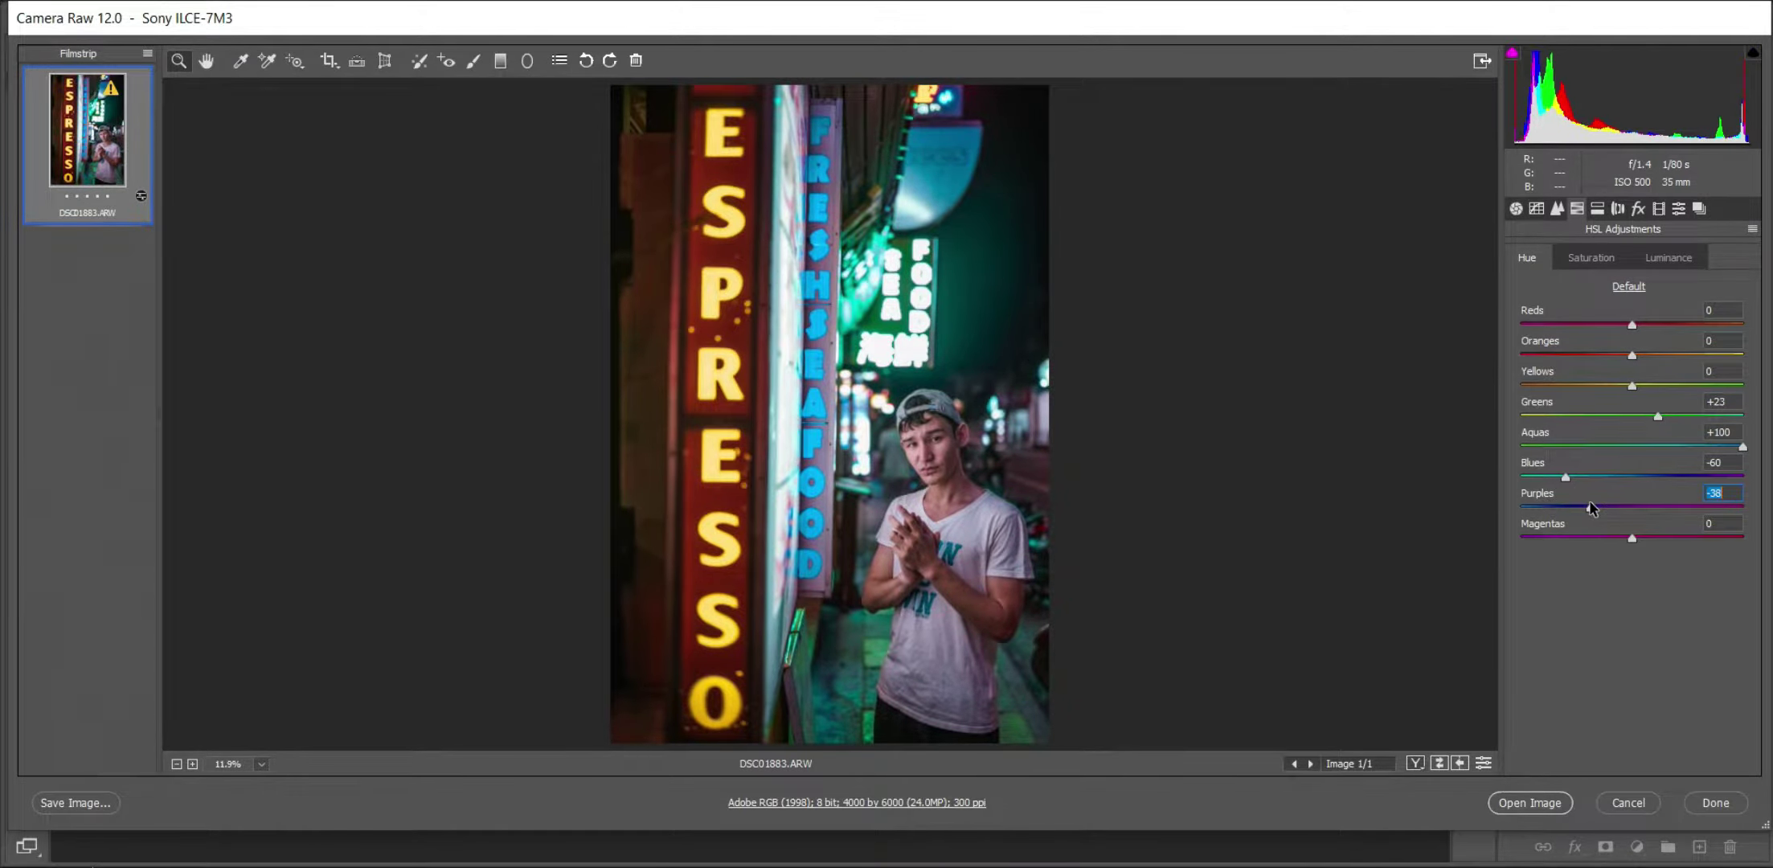
left_click(1591, 257)
left_click_drag(1632, 446, 1643, 447)
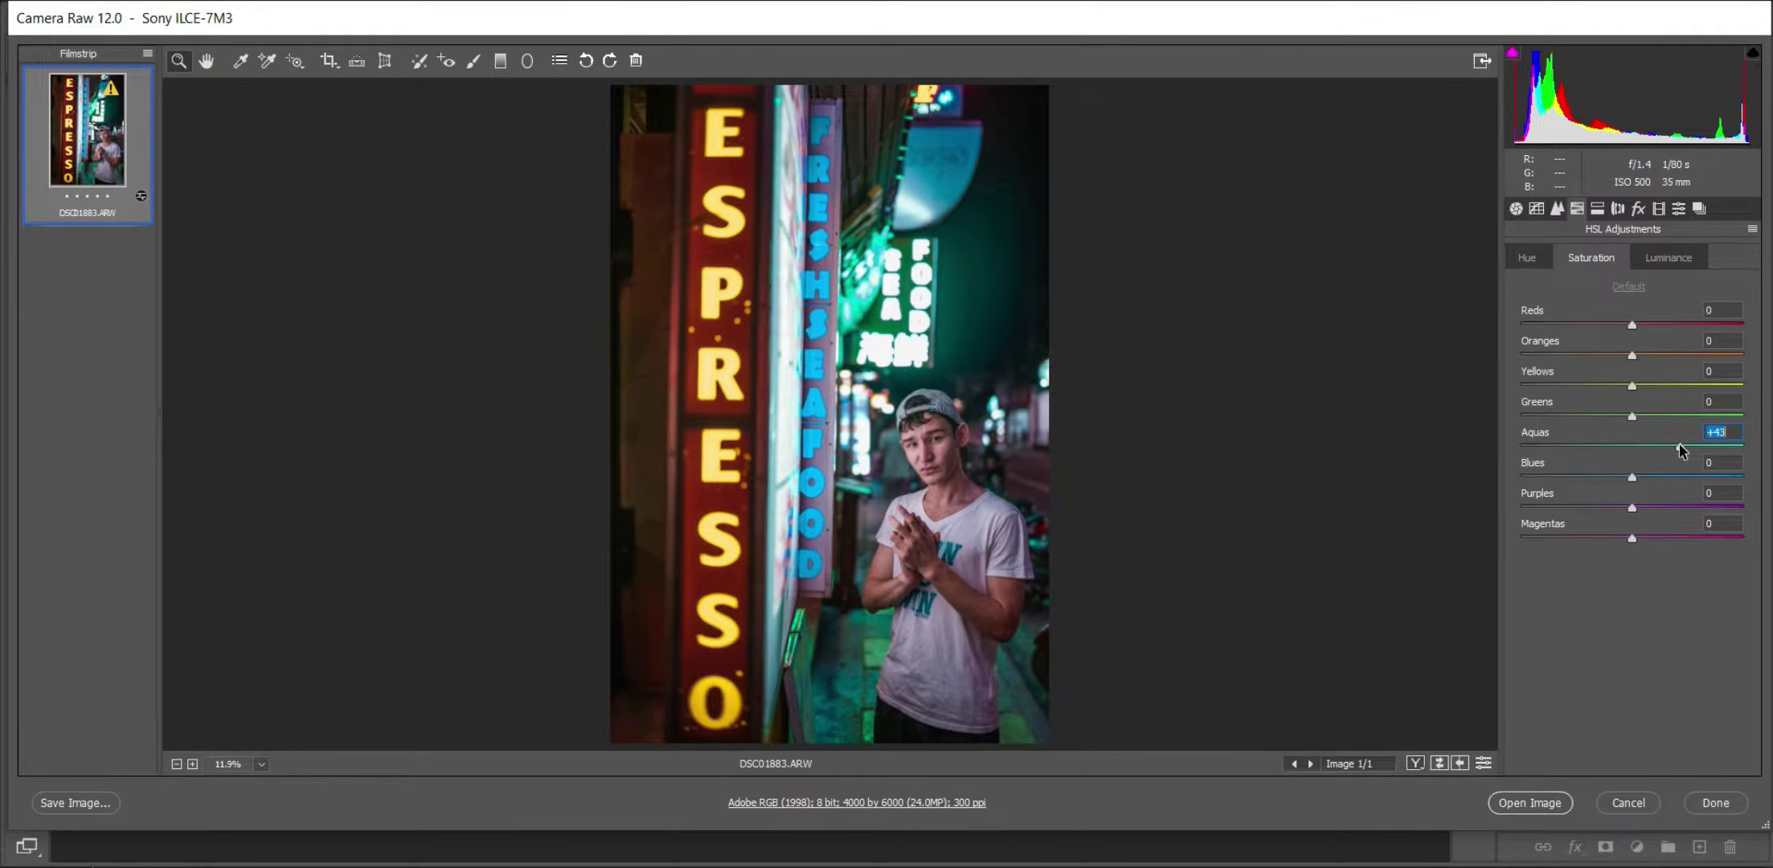
left_click_drag(1633, 477, 1645, 477)
left_click_drag(1632, 415, 1701, 412)
- Raise luminance: Greens +49, Aquas +87, Blues +100, plus Purples
left_click(1655, 259)
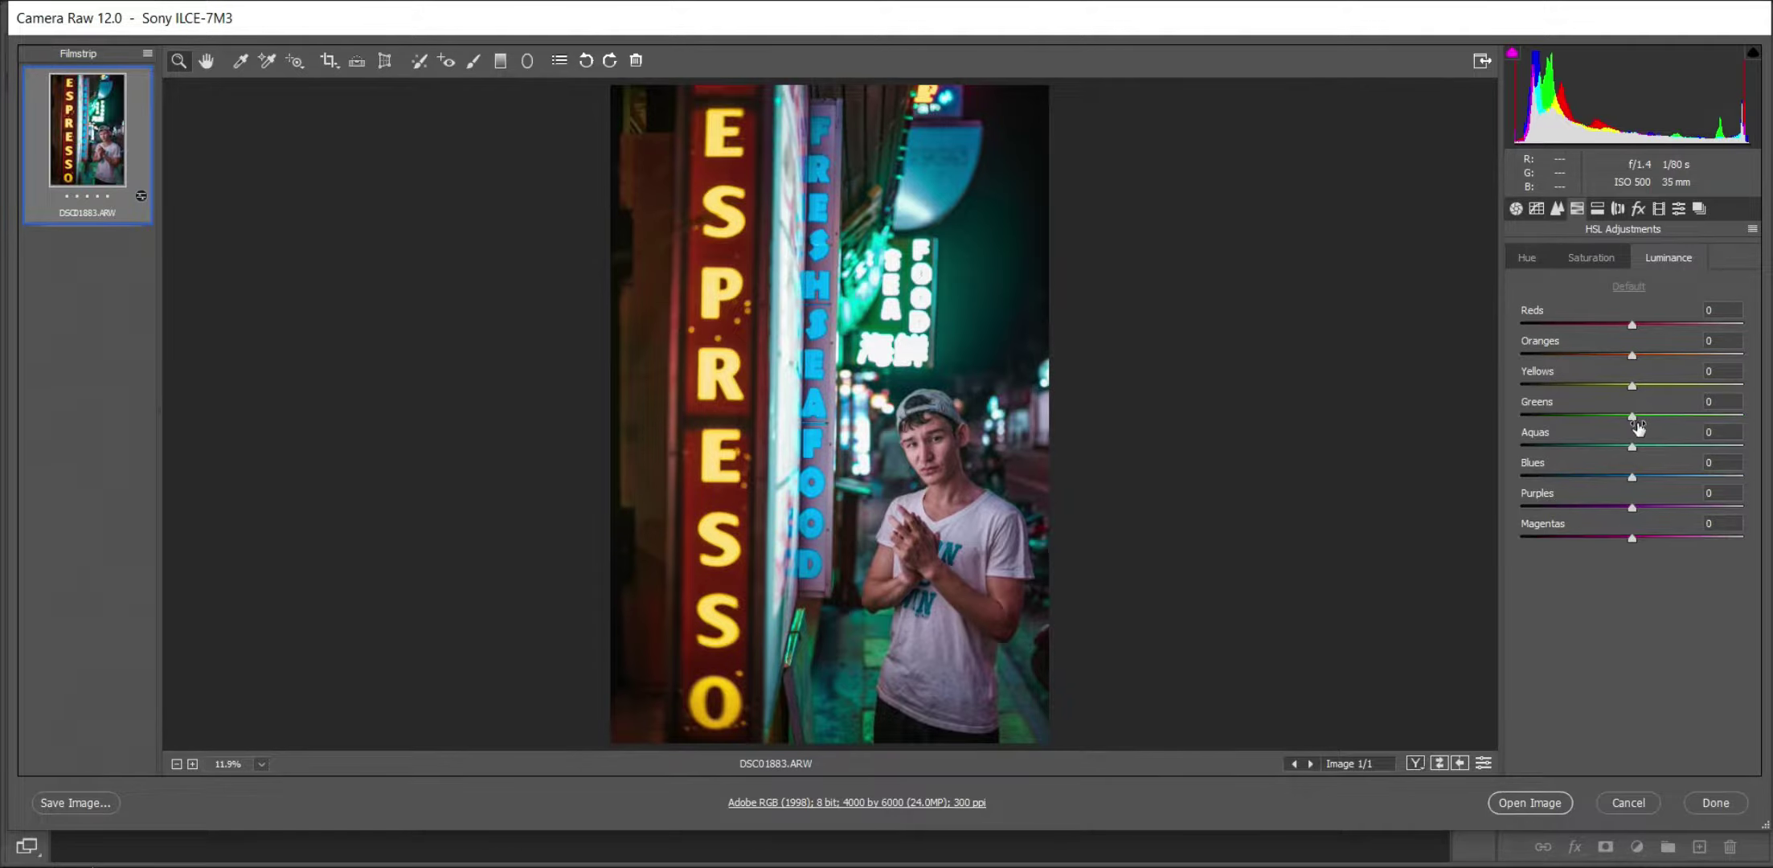
left_click_drag(1632, 416, 1687, 416)
left_click_drag(1632, 446, 1728, 446)
left_click_drag(1632, 477, 1735, 477)
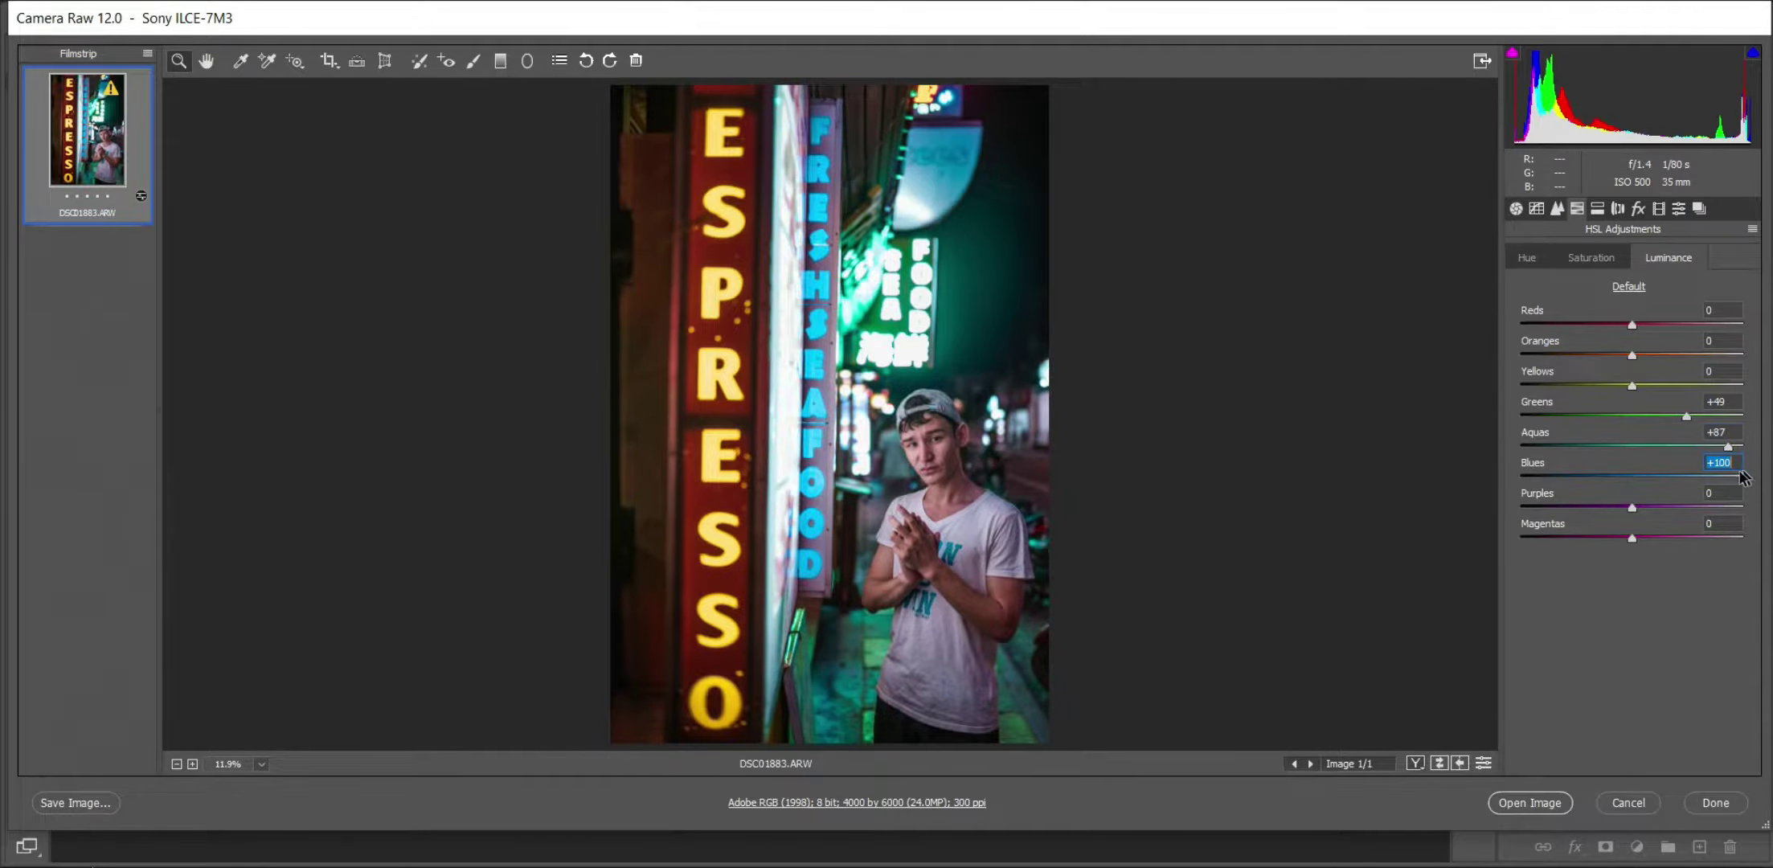
left_click_drag(1632, 507, 1738, 507)
- Give the highlights and shadows a magenta-purple split tone
left_click(1598, 209)
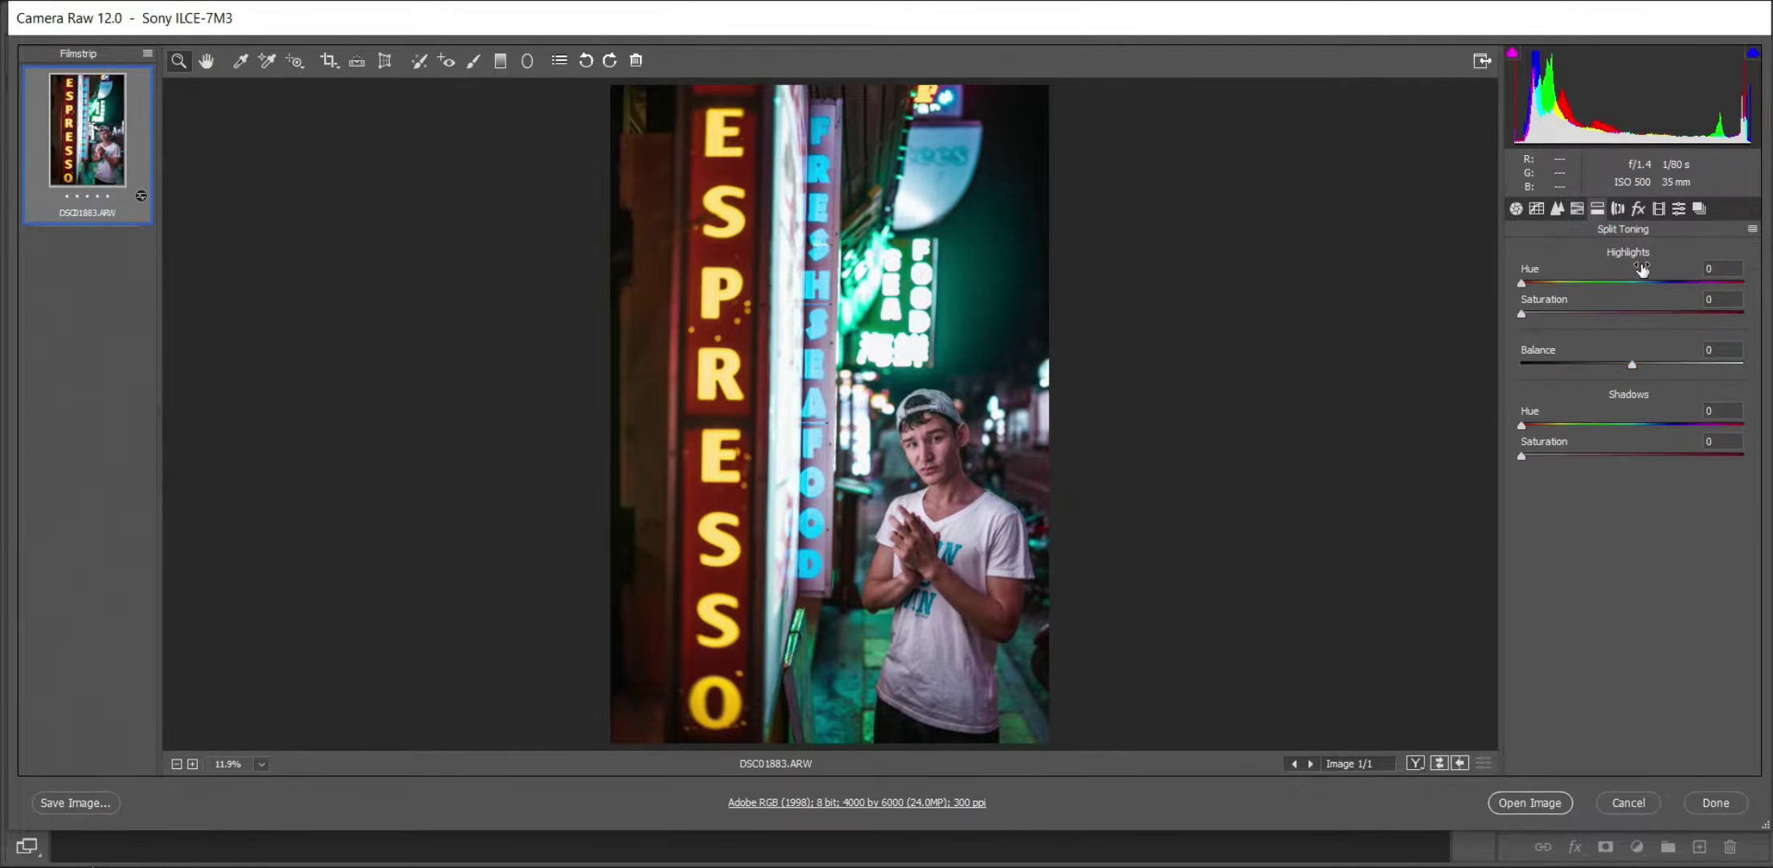
mouse_move(1521, 314)
left_mouse_down()
mouse_move(1641, 284)
mouse_move(1725, 296)
left_mouse_up()
left_click_drag(1521, 455, 1696, 424)
- Enable lens profile corrections with vignetting correction set to 0
left_click(1618, 210)
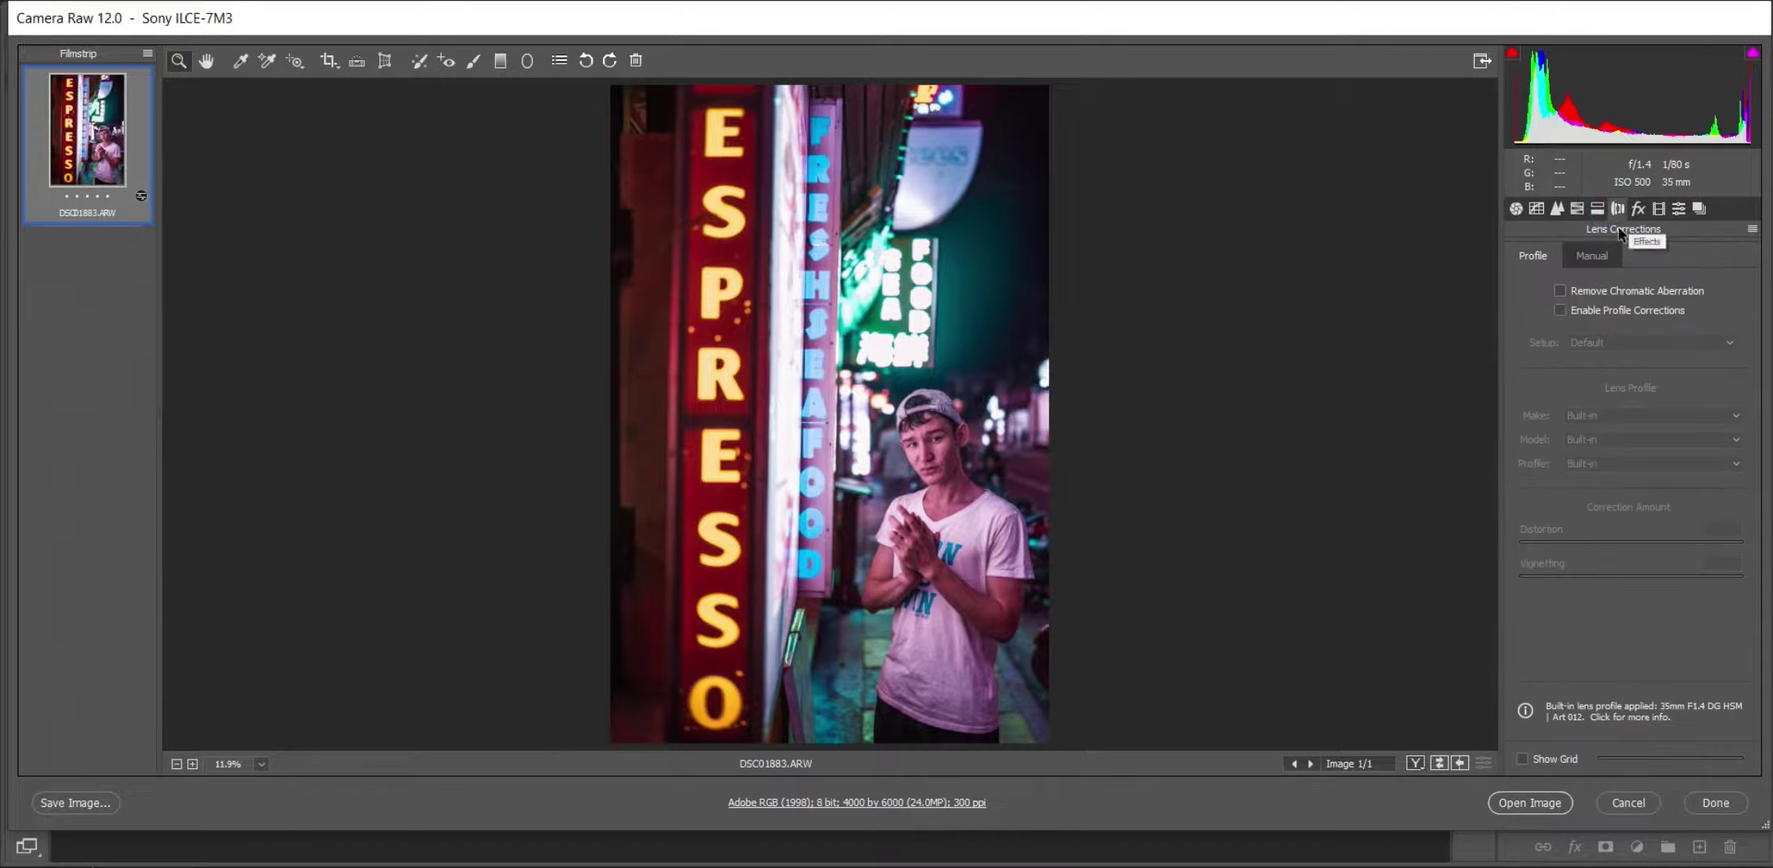
left_click(1579, 315)
left_click_drag(1631, 577, 1442, 583)
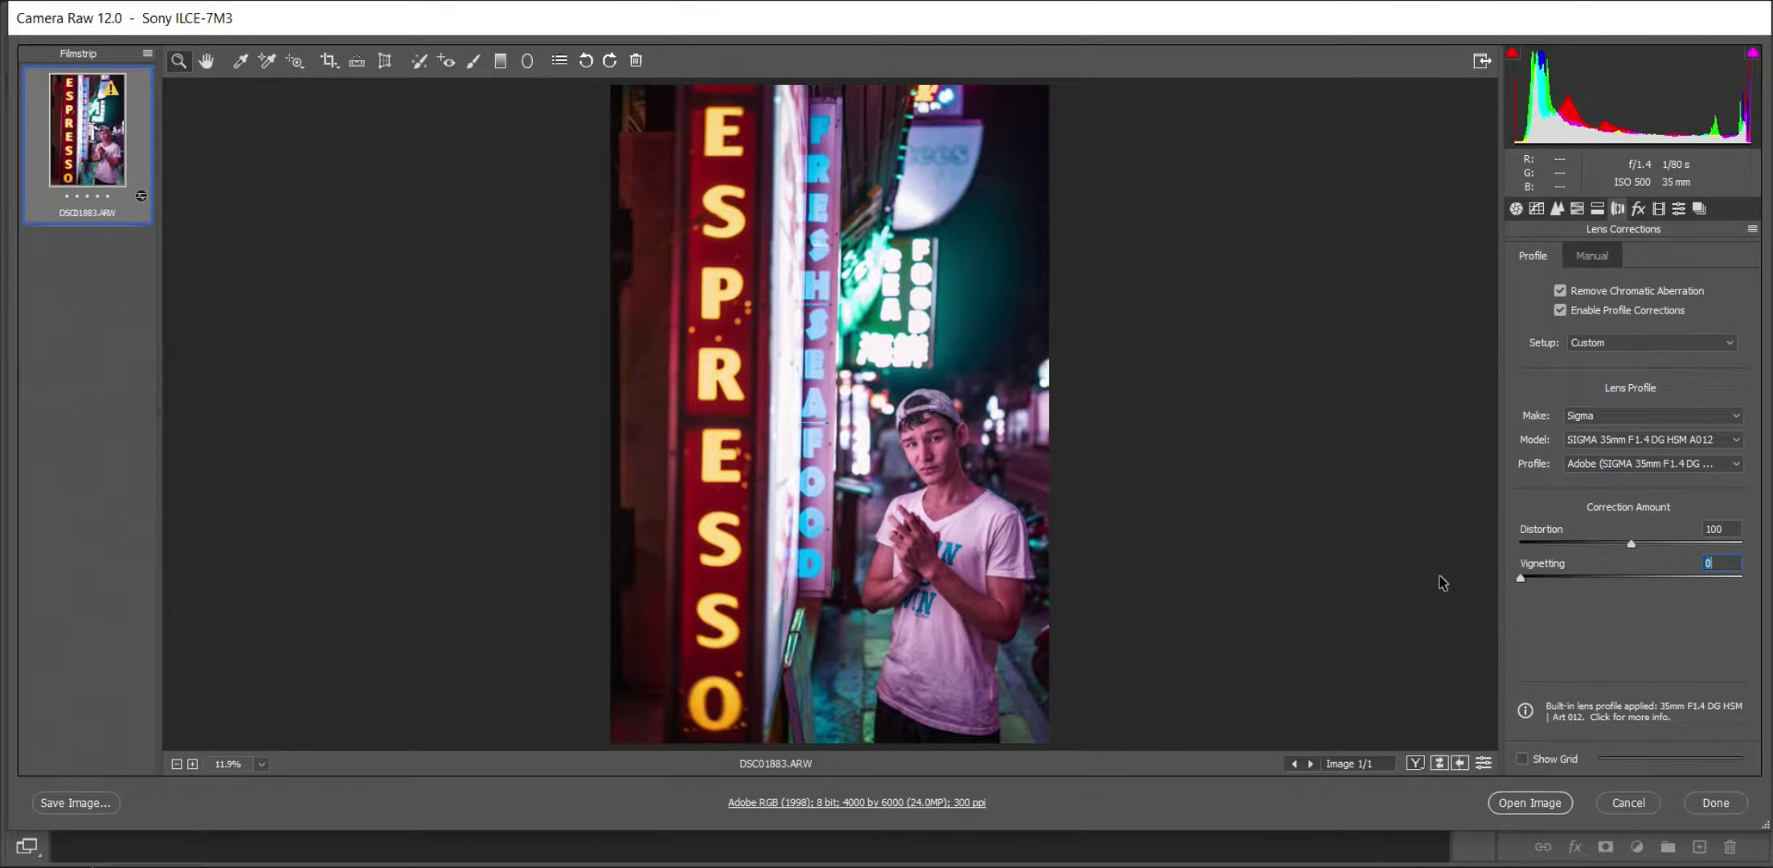
- Check Camera Calibration and compare the edit against the original with P
left_click(1638, 208)
left_click(1657, 208)
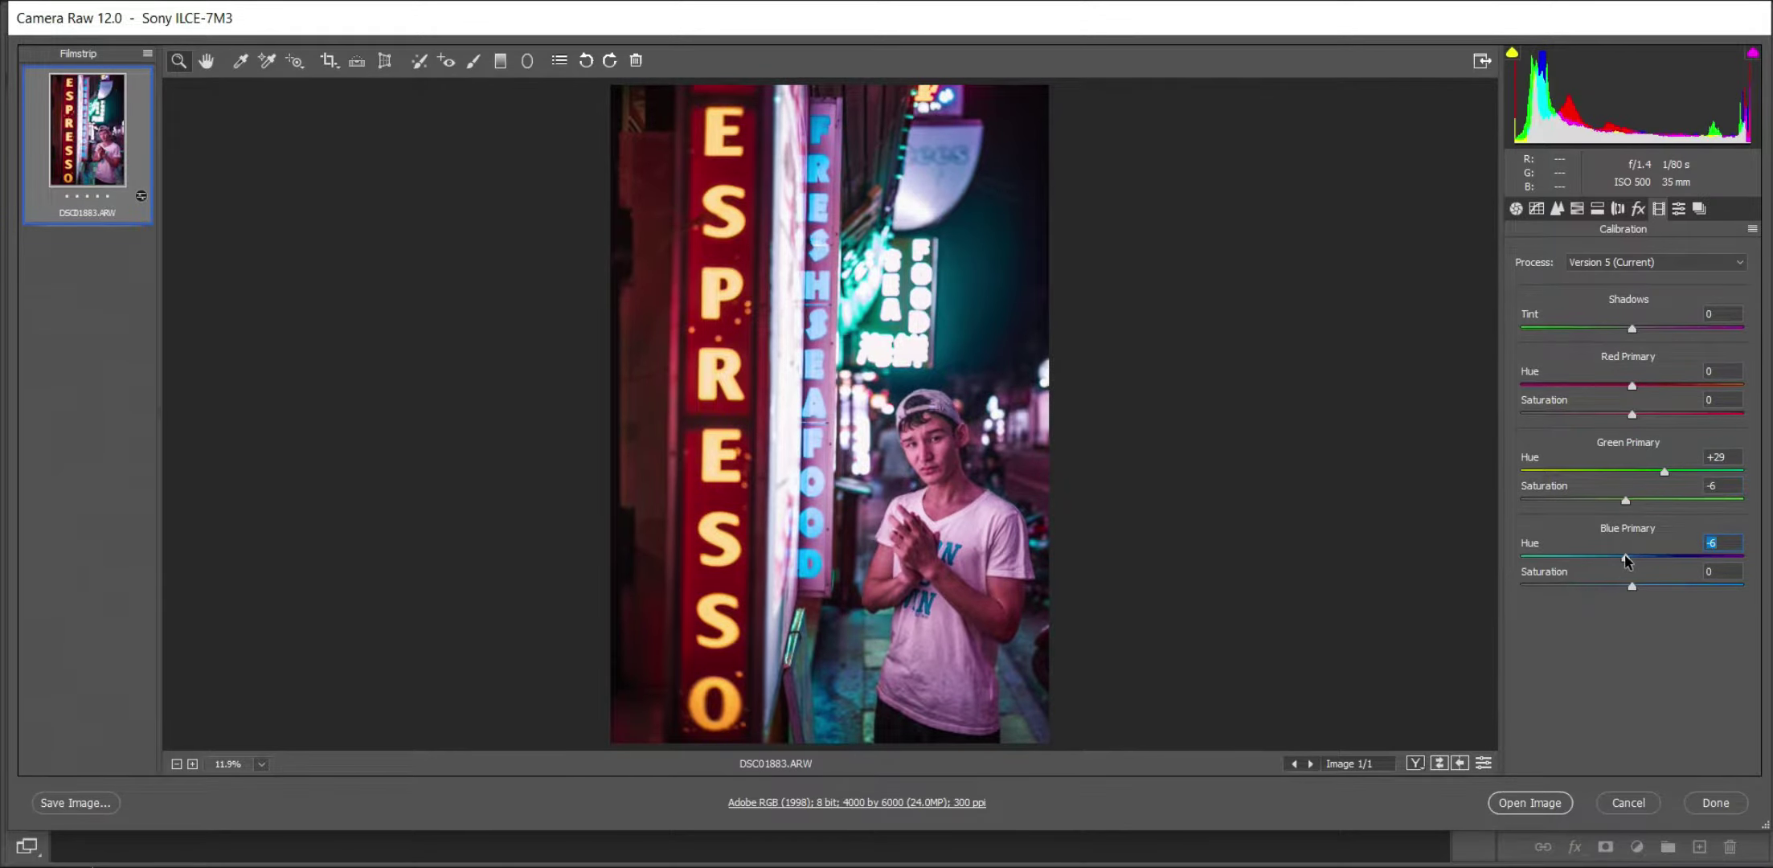
left_click(1516, 208)
key("p")
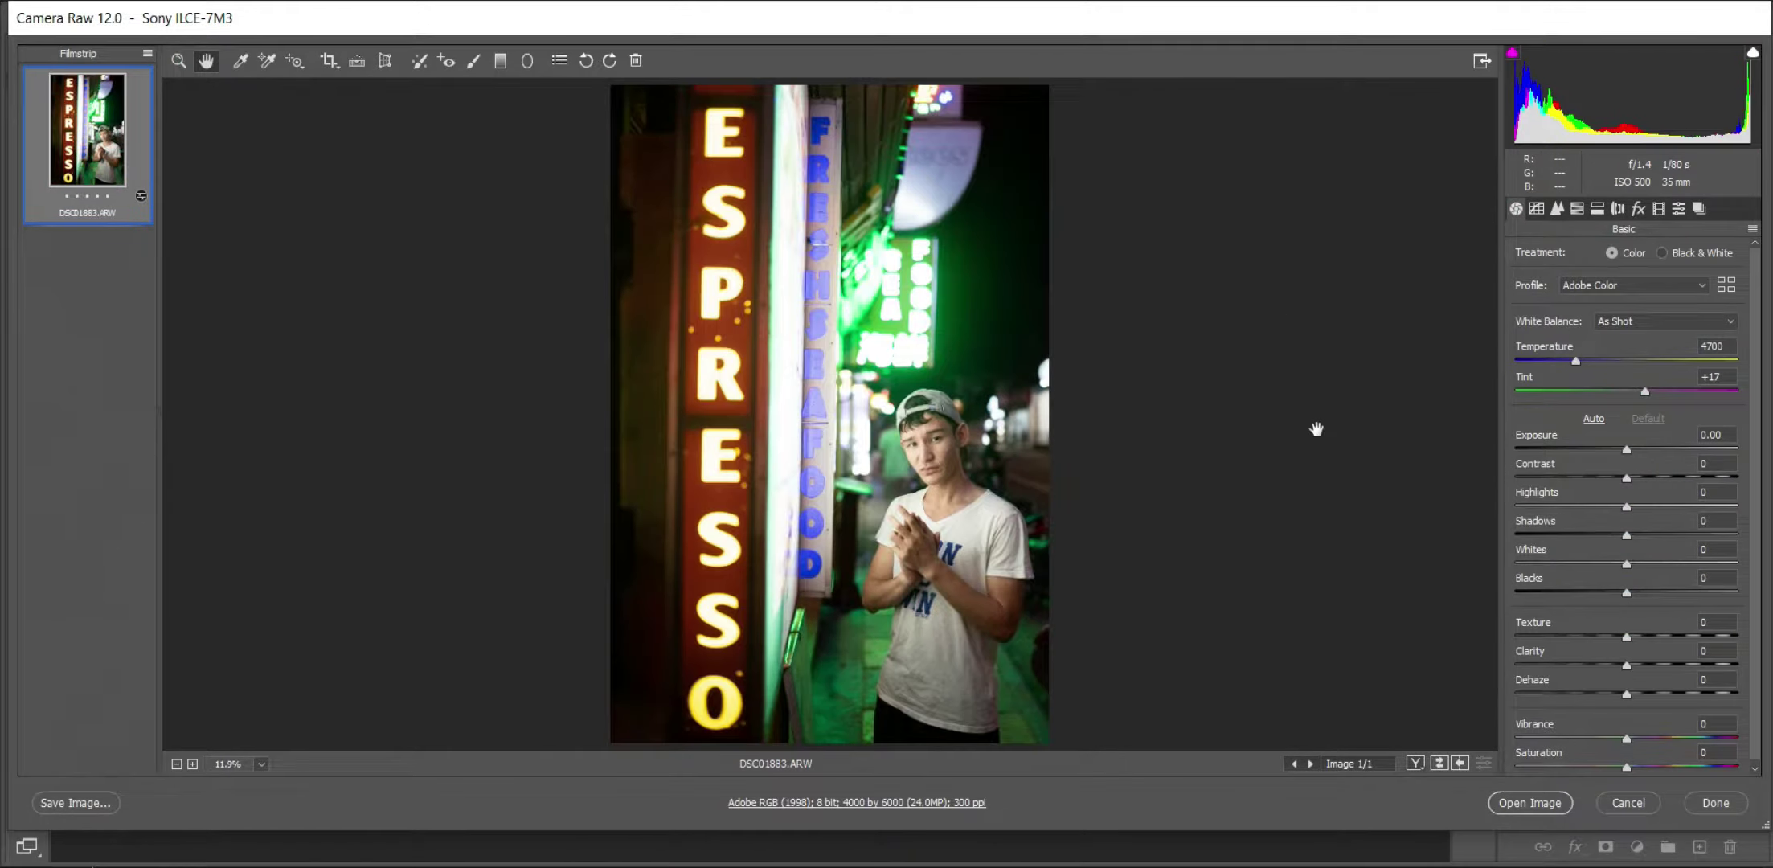
key("p")
key("p")
key("p")
- Open the graded image in Photoshop and convert Background to Layer 0
left_click(1531, 802)
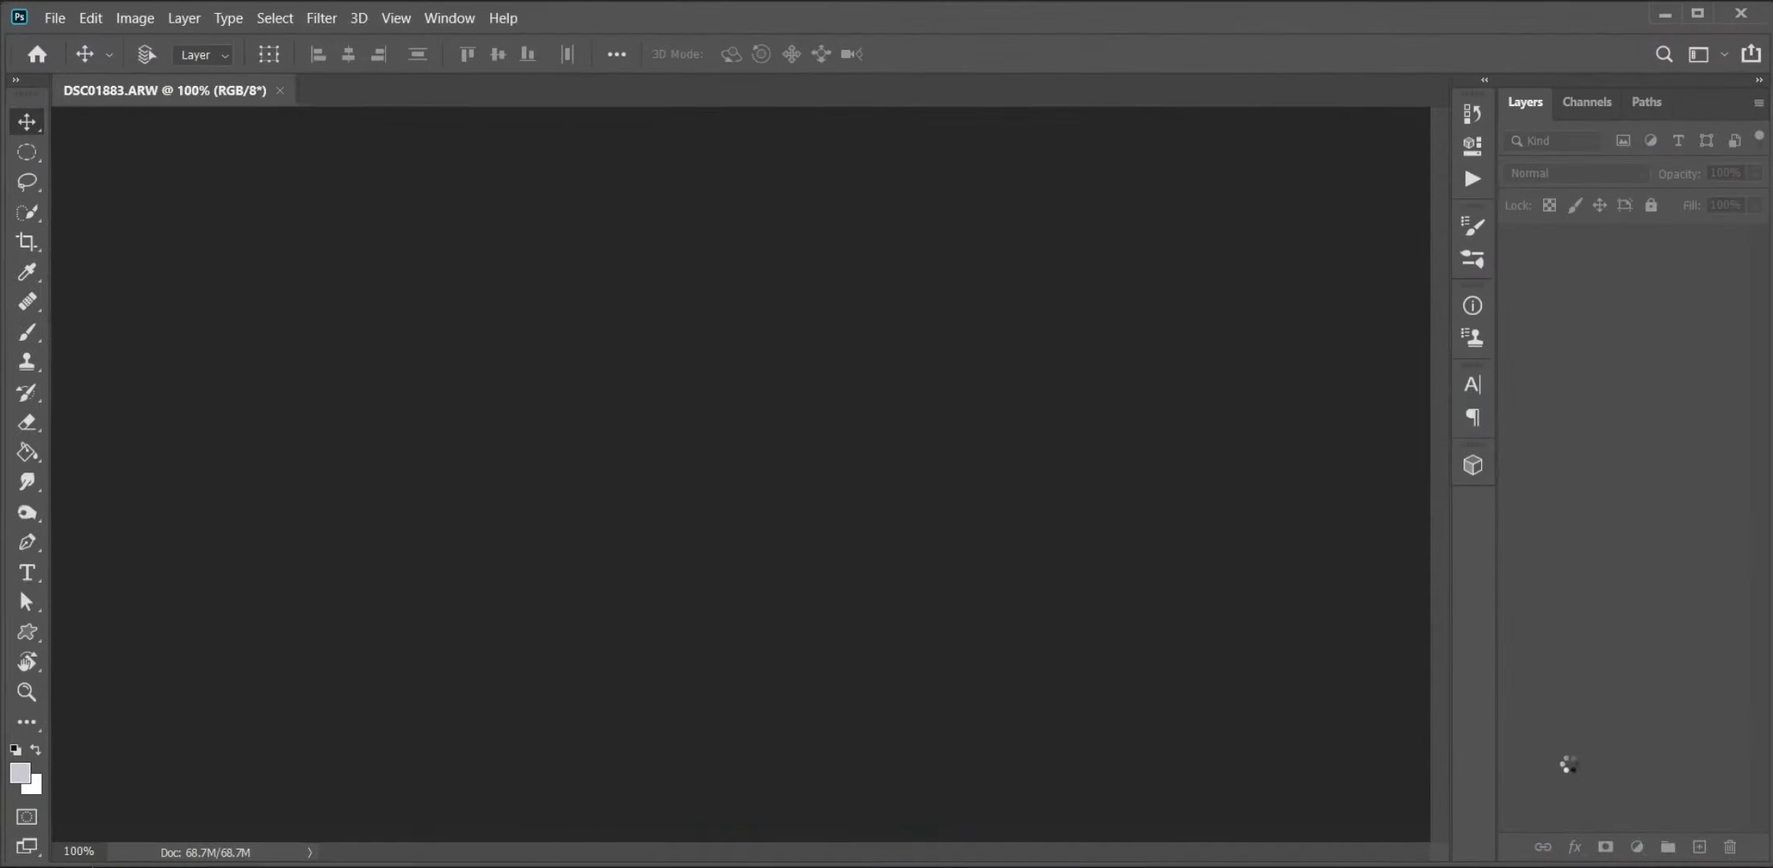
double_click(1668, 254)
key("Return")
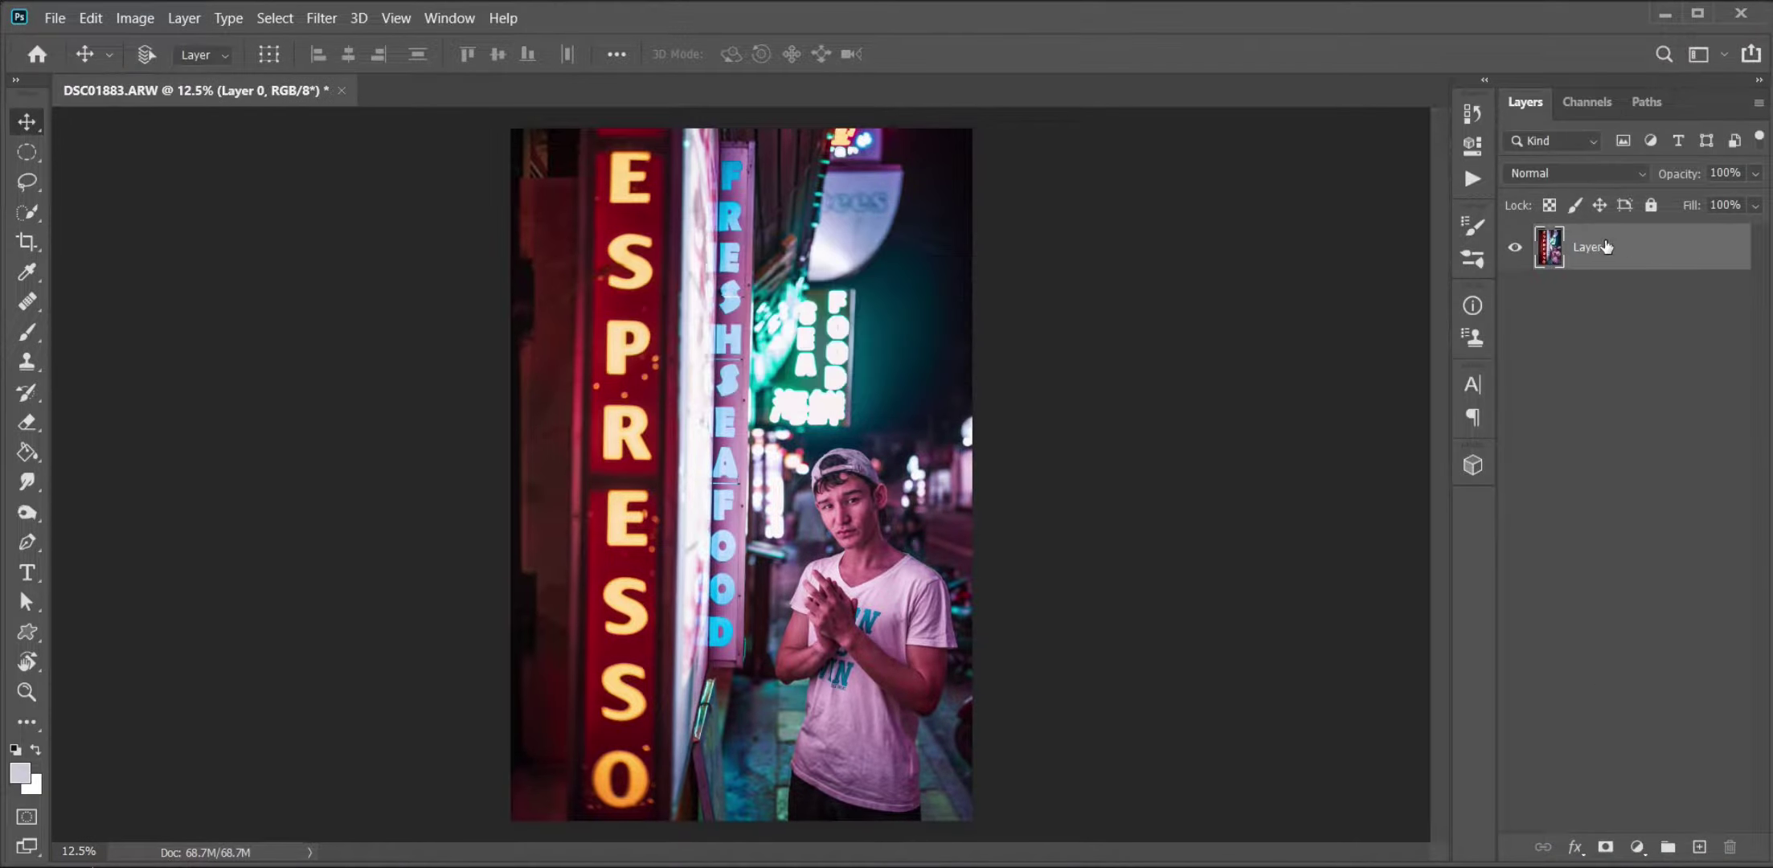
- Crop in from the top-left to trim the sign's edges, then fit to view
key("c")
left_click_drag(649, 351, 649, 314)
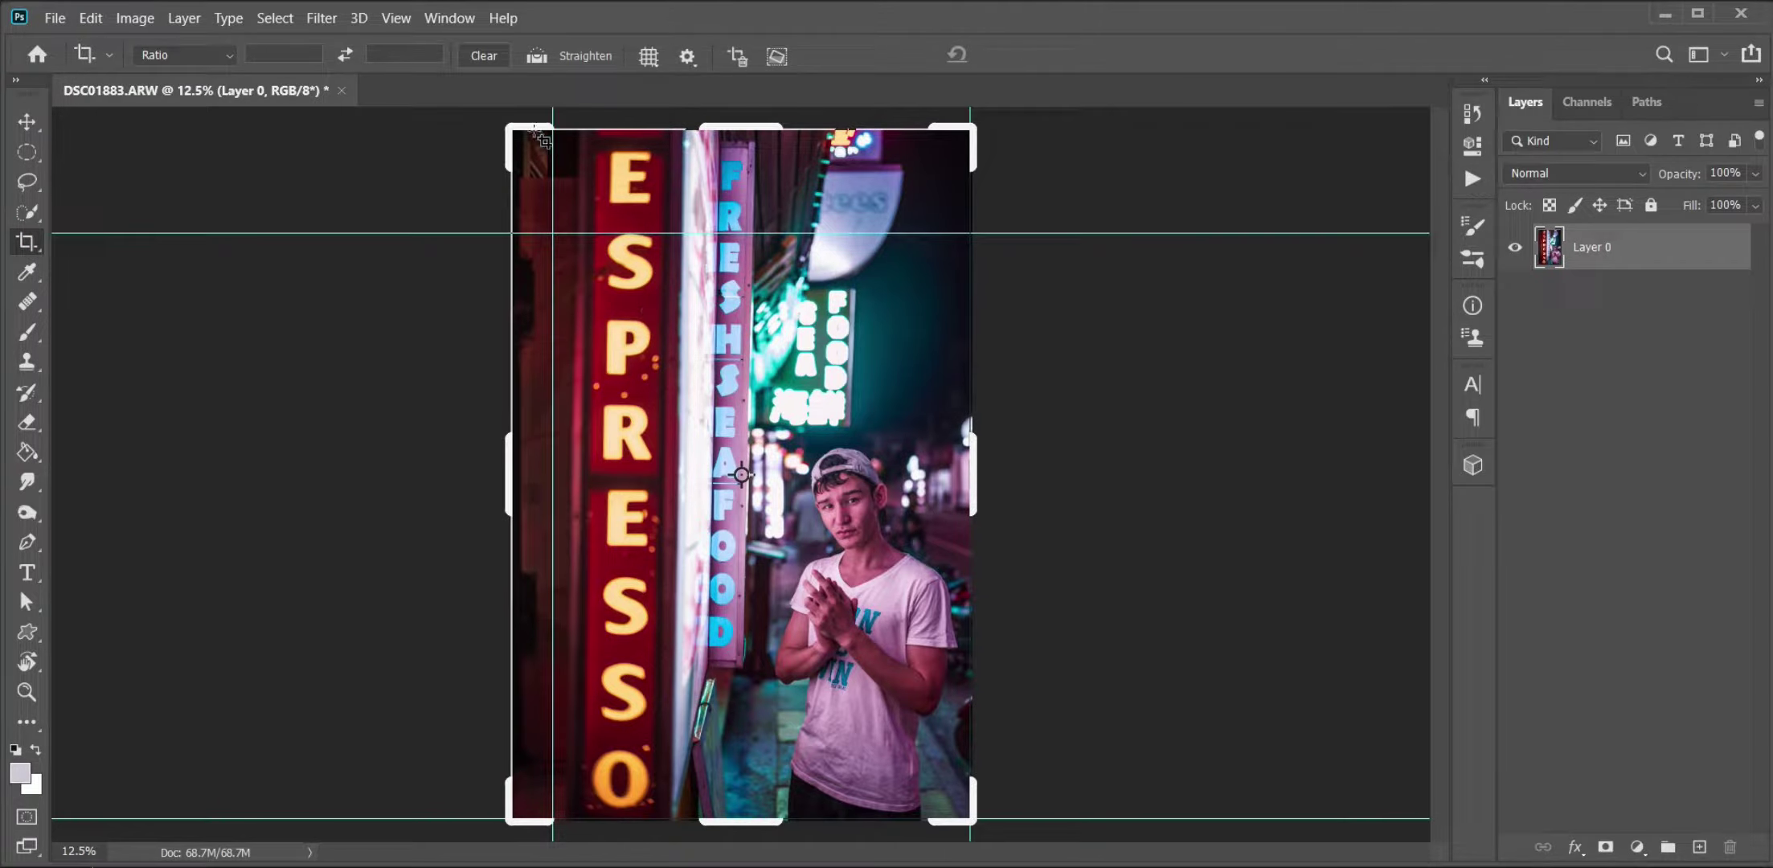
left_click_drag(537, 134, 546, 175)
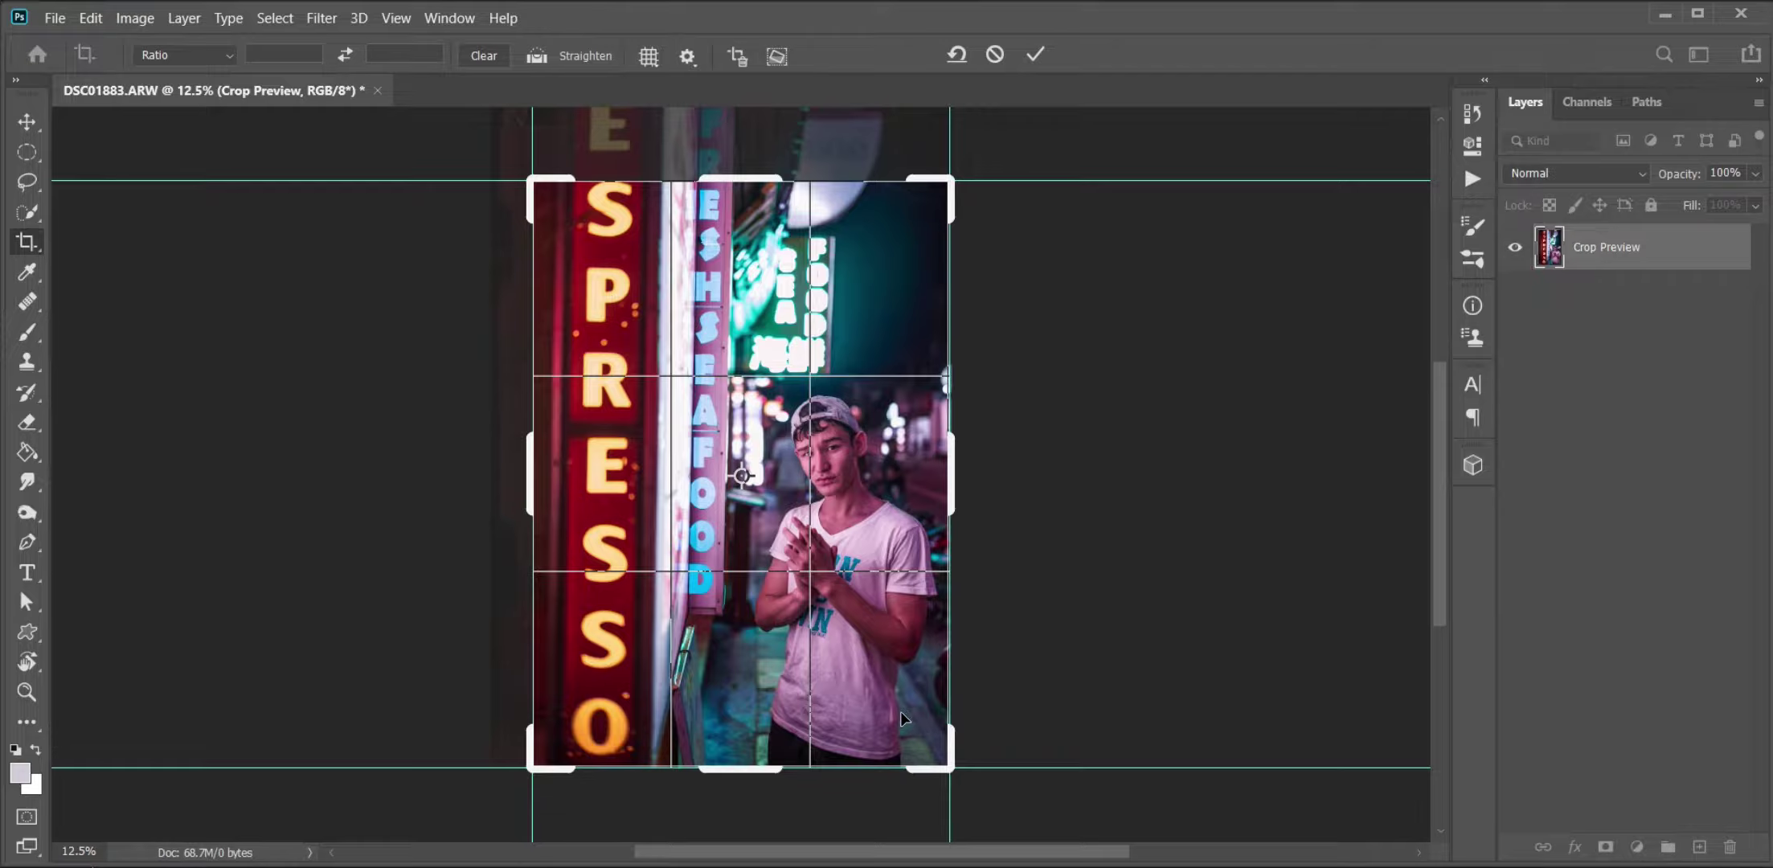
key("Return")
key("v")
key("ctrl+0")
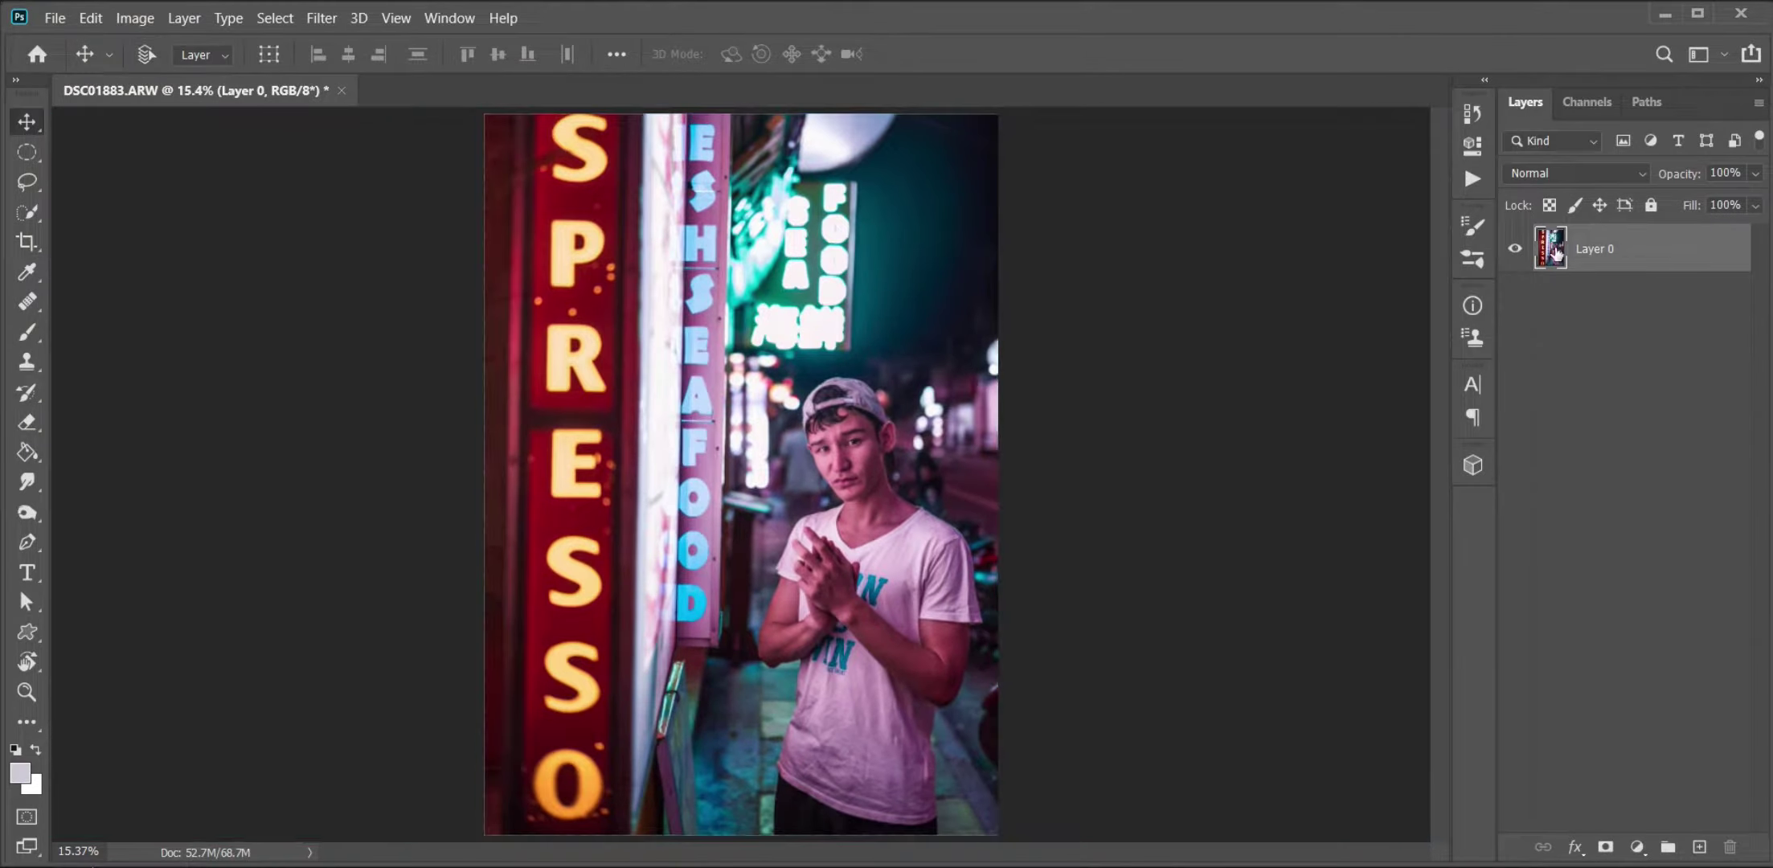
- Duplicate the photo and add a FoggyNight.3DL Color Lookup layer at 70%
key("ctrl+j")
left_click(1636, 847)
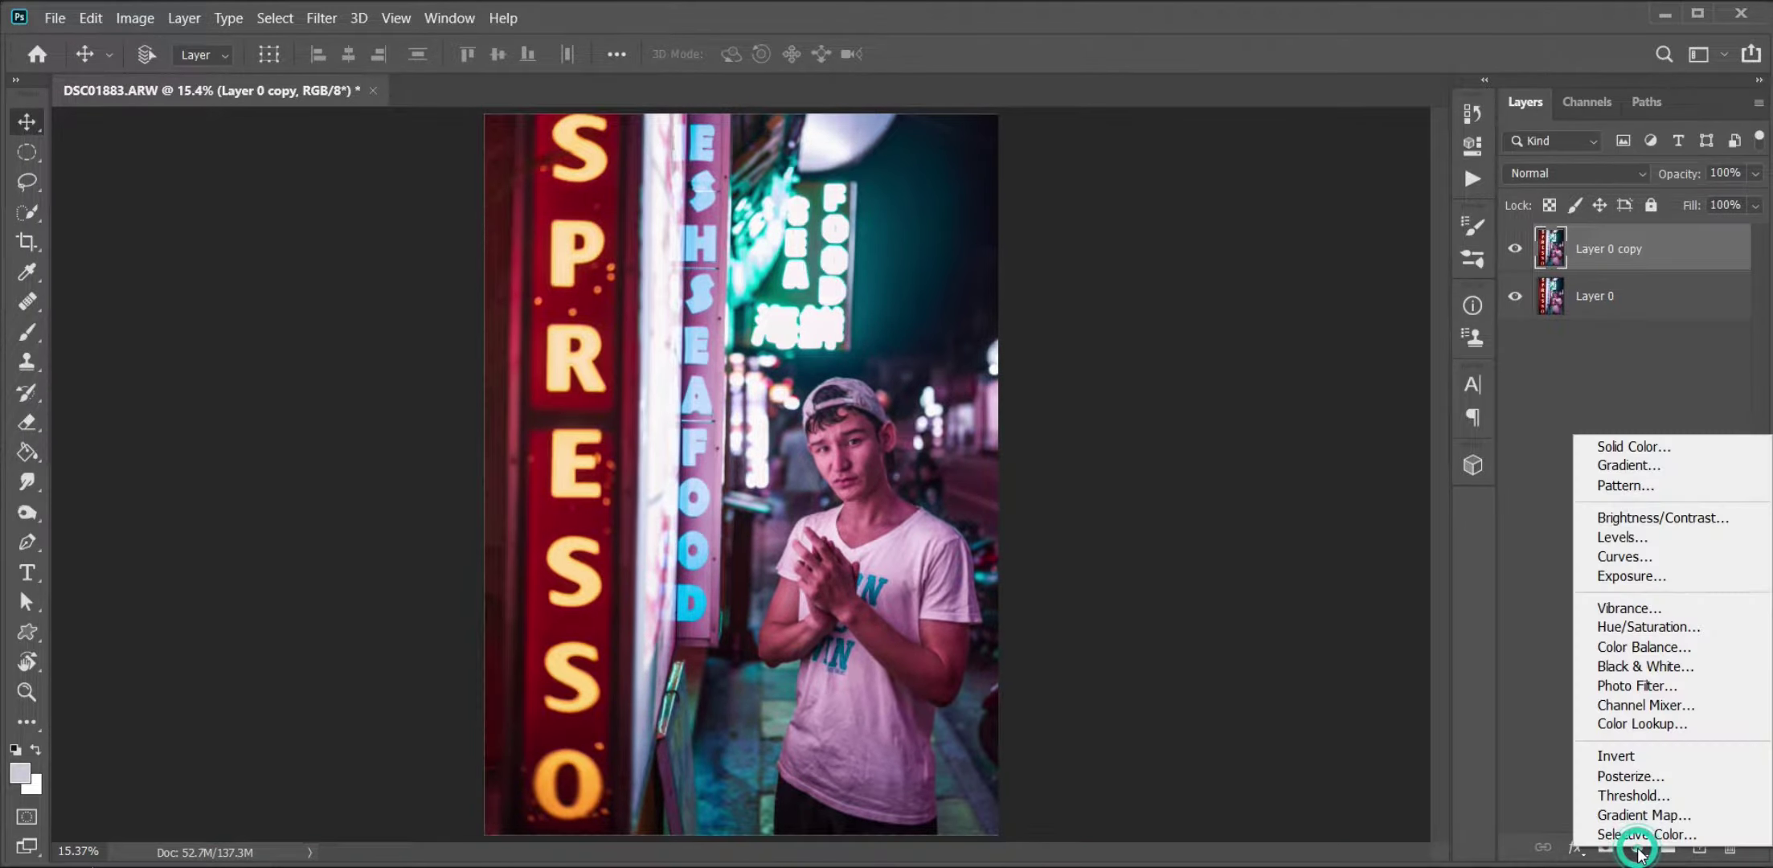
left_click(1631, 728)
left_click(1315, 185)
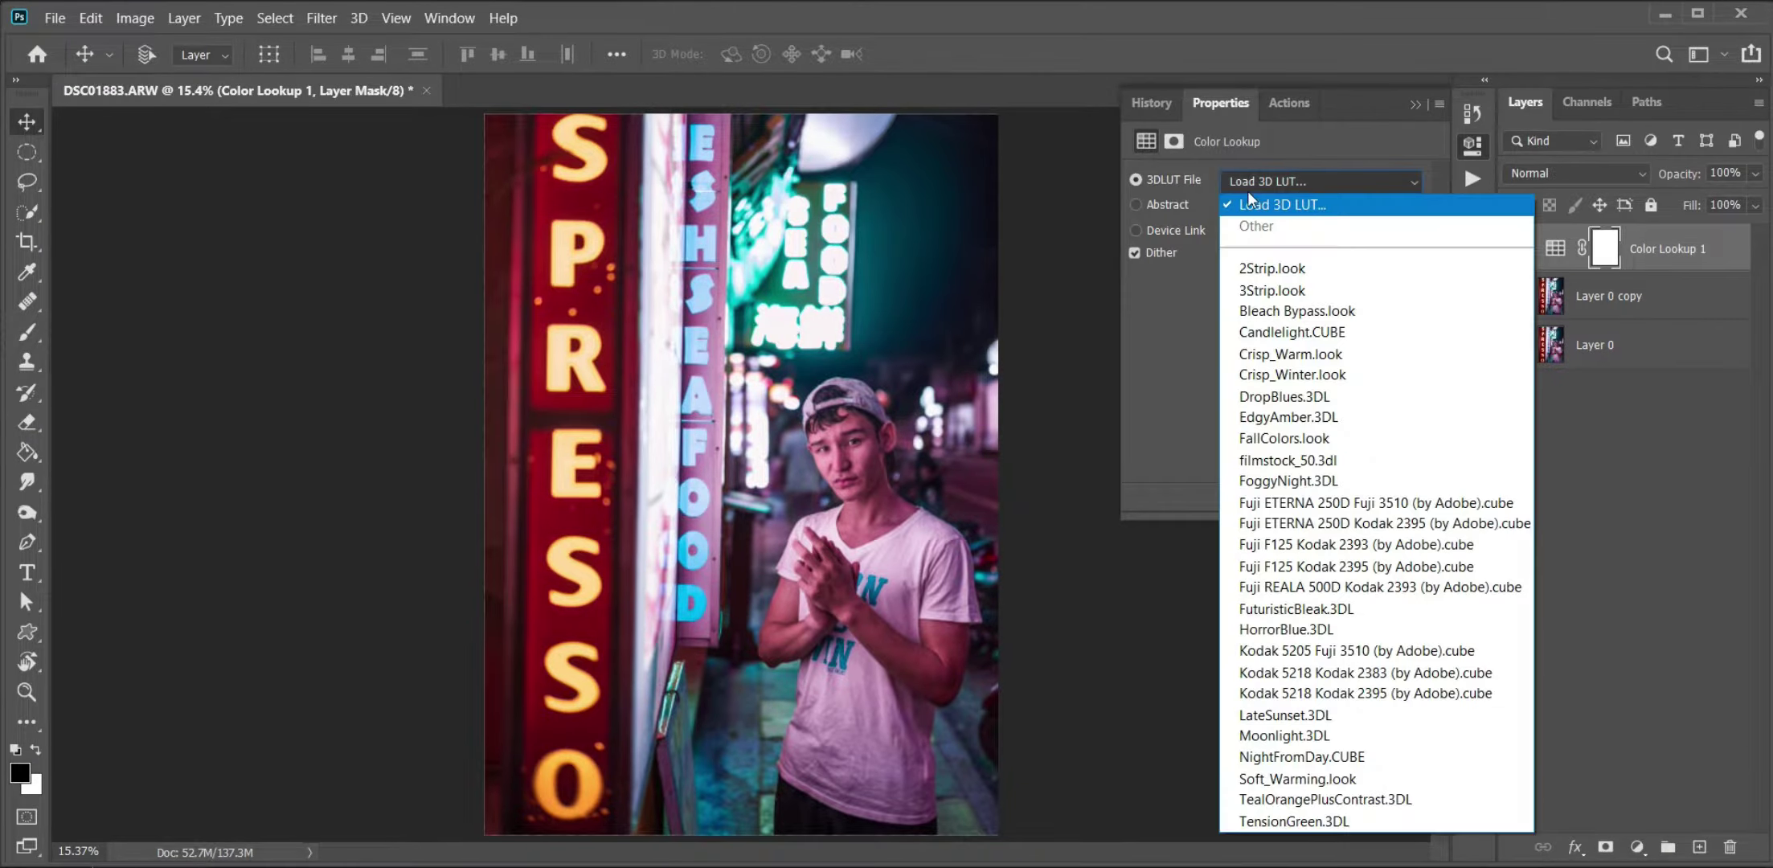
left_click(1288, 481)
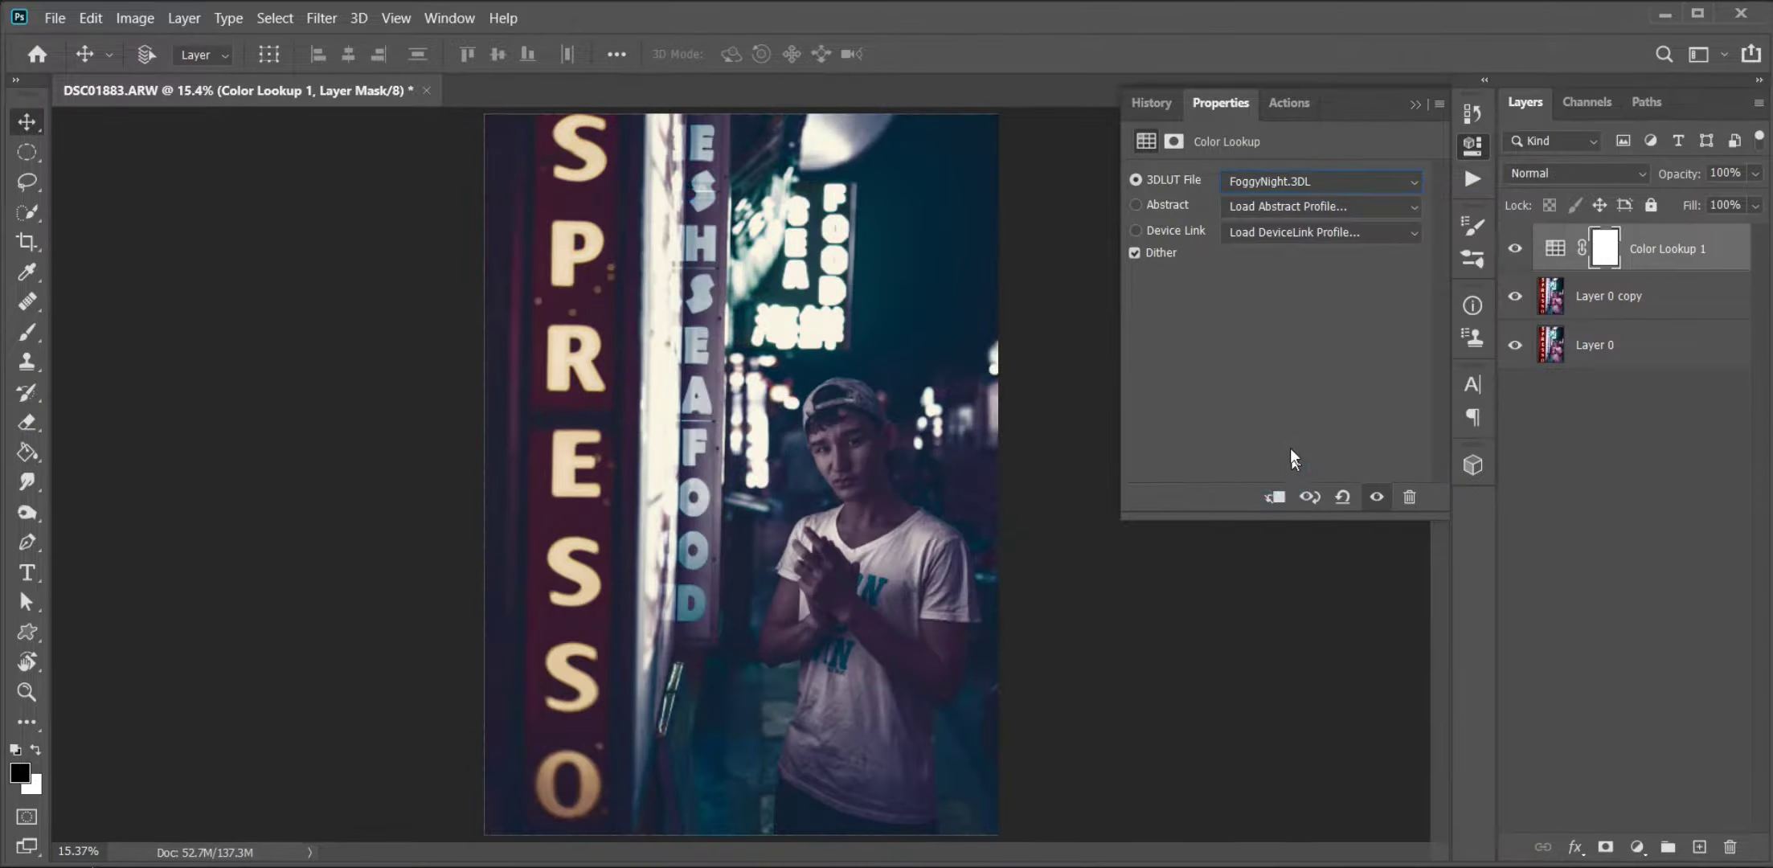
left_click(1417, 107)
type("70")
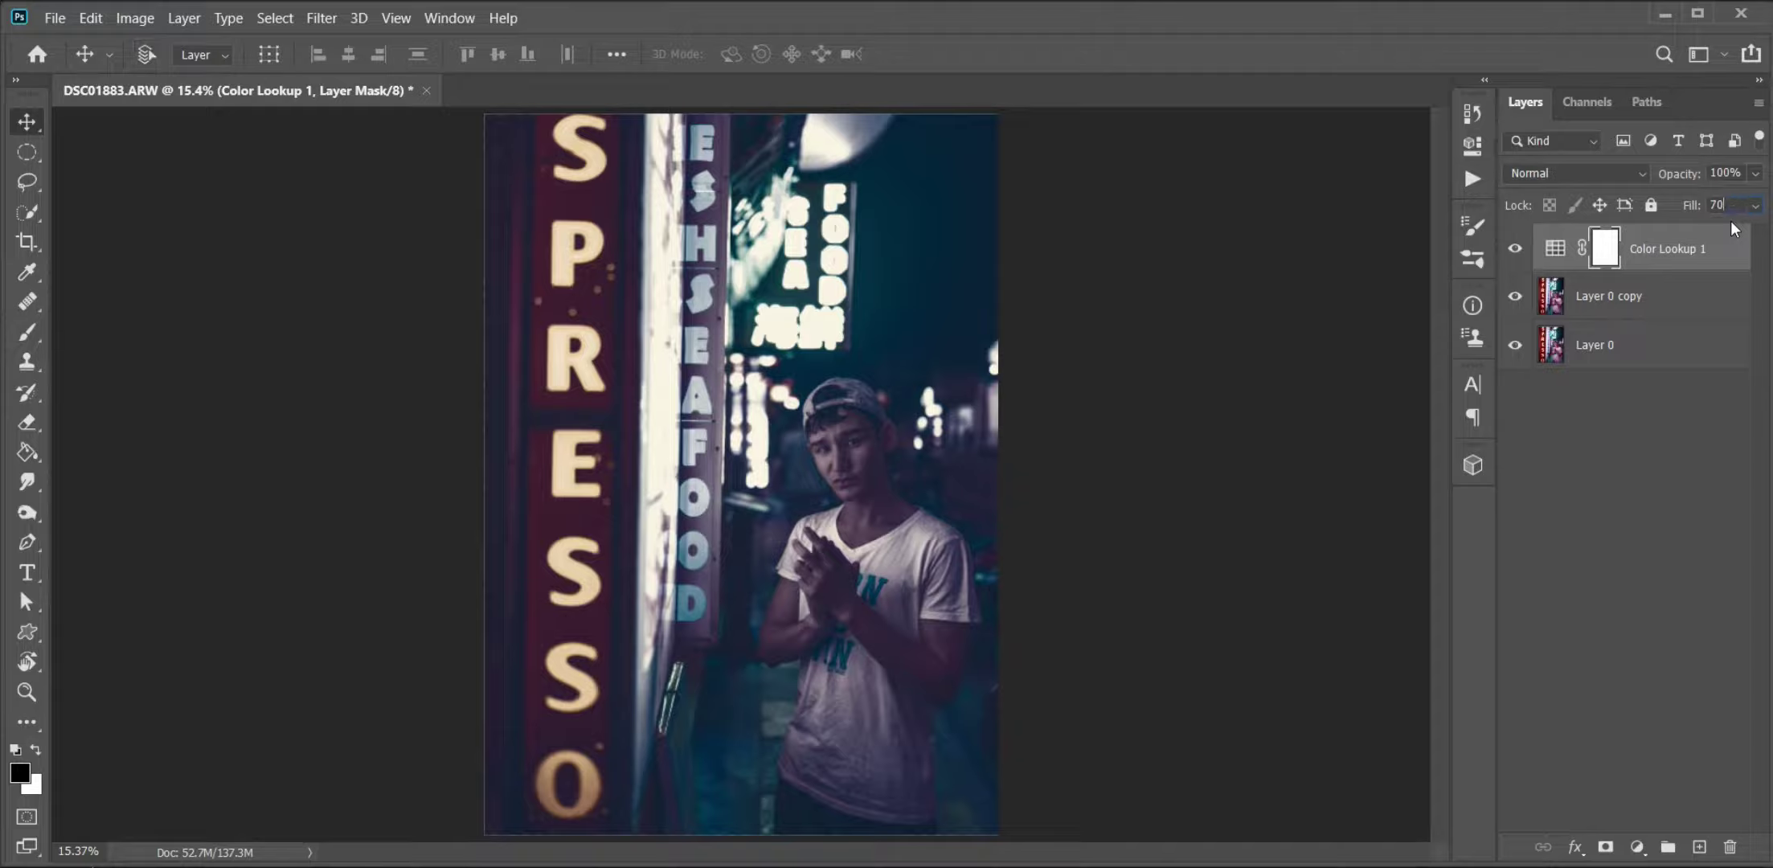
key("Return")
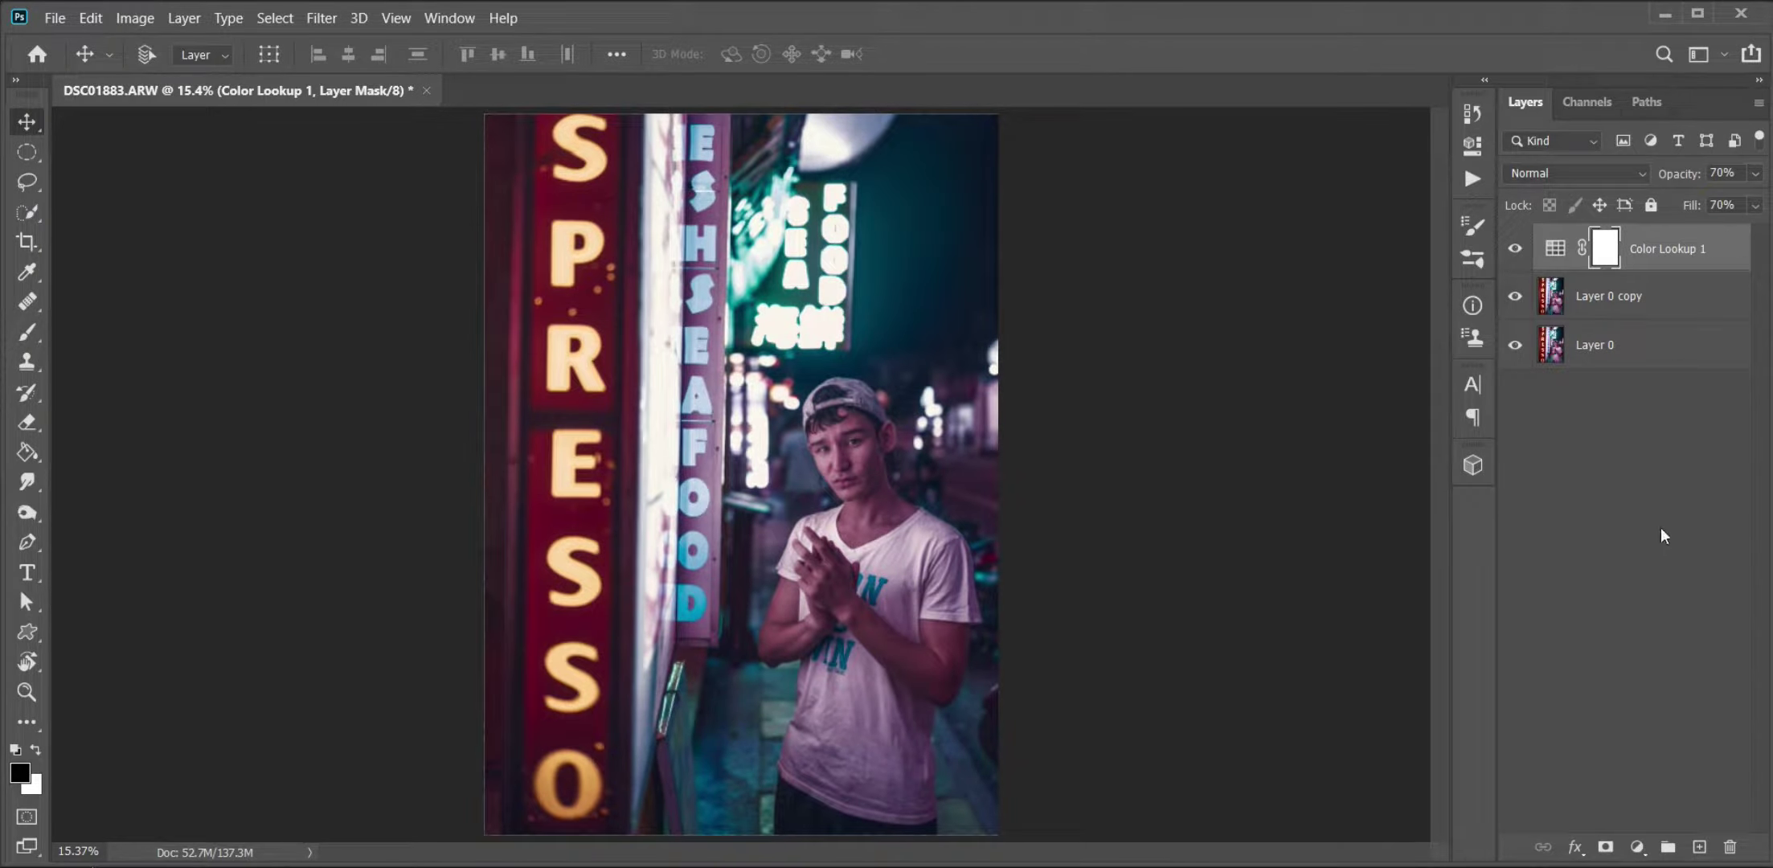
left_click(1691, 245)
- Add a second Color Lookup layer with 3Strip.look and group both lookups
left_click(1636, 846)
left_click(1647, 721)
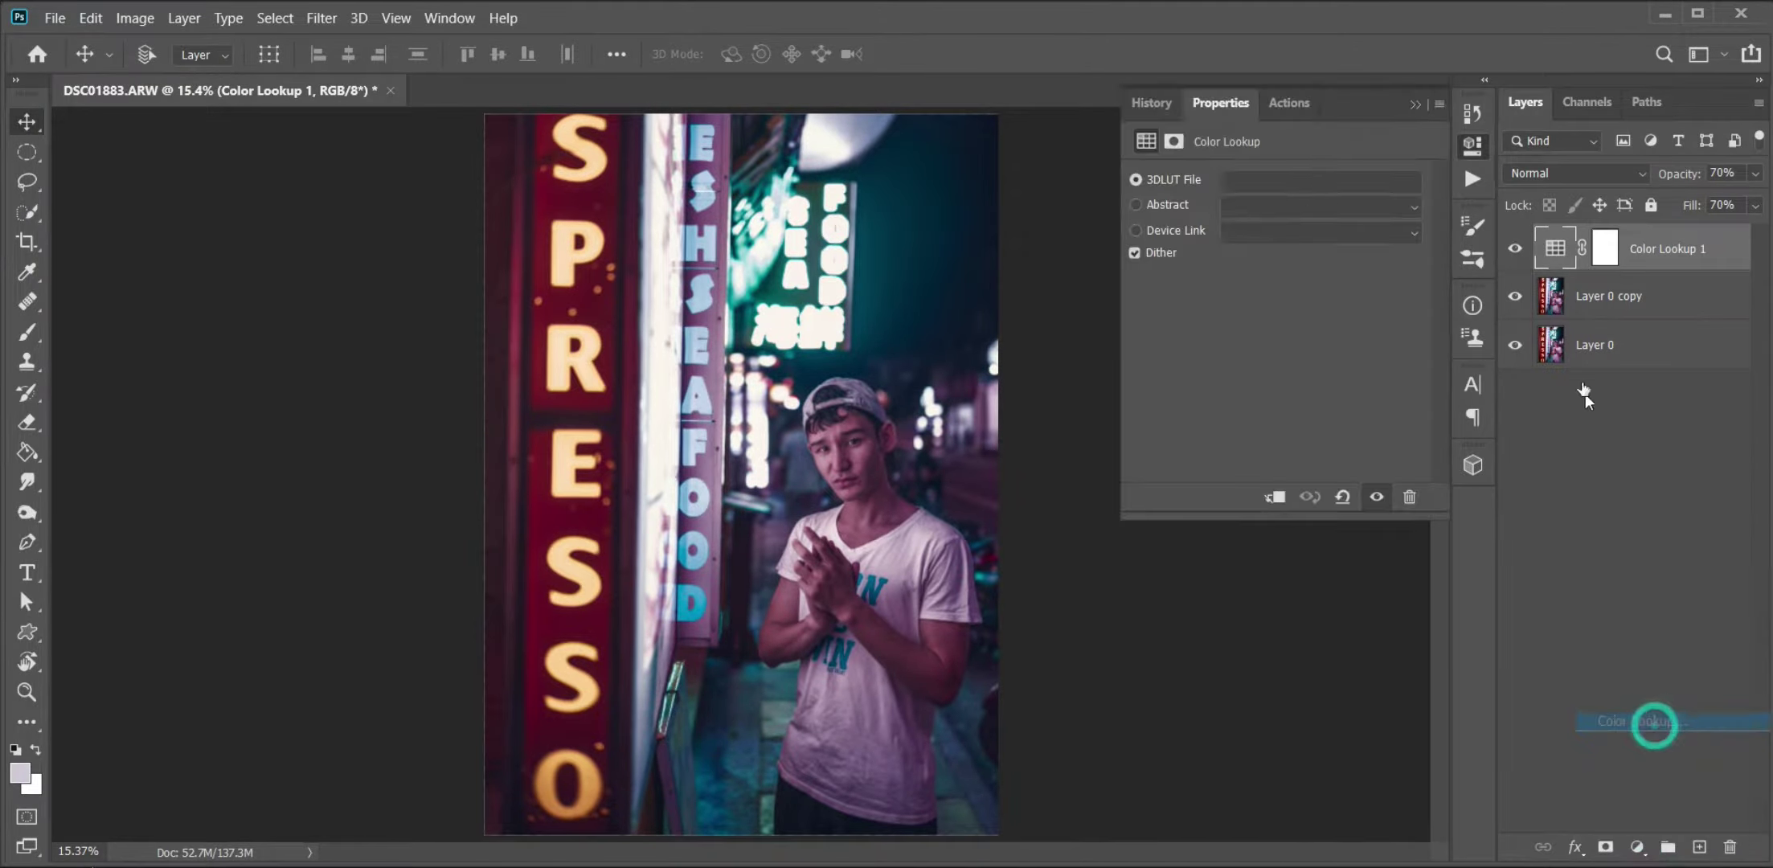
left_click(1319, 186)
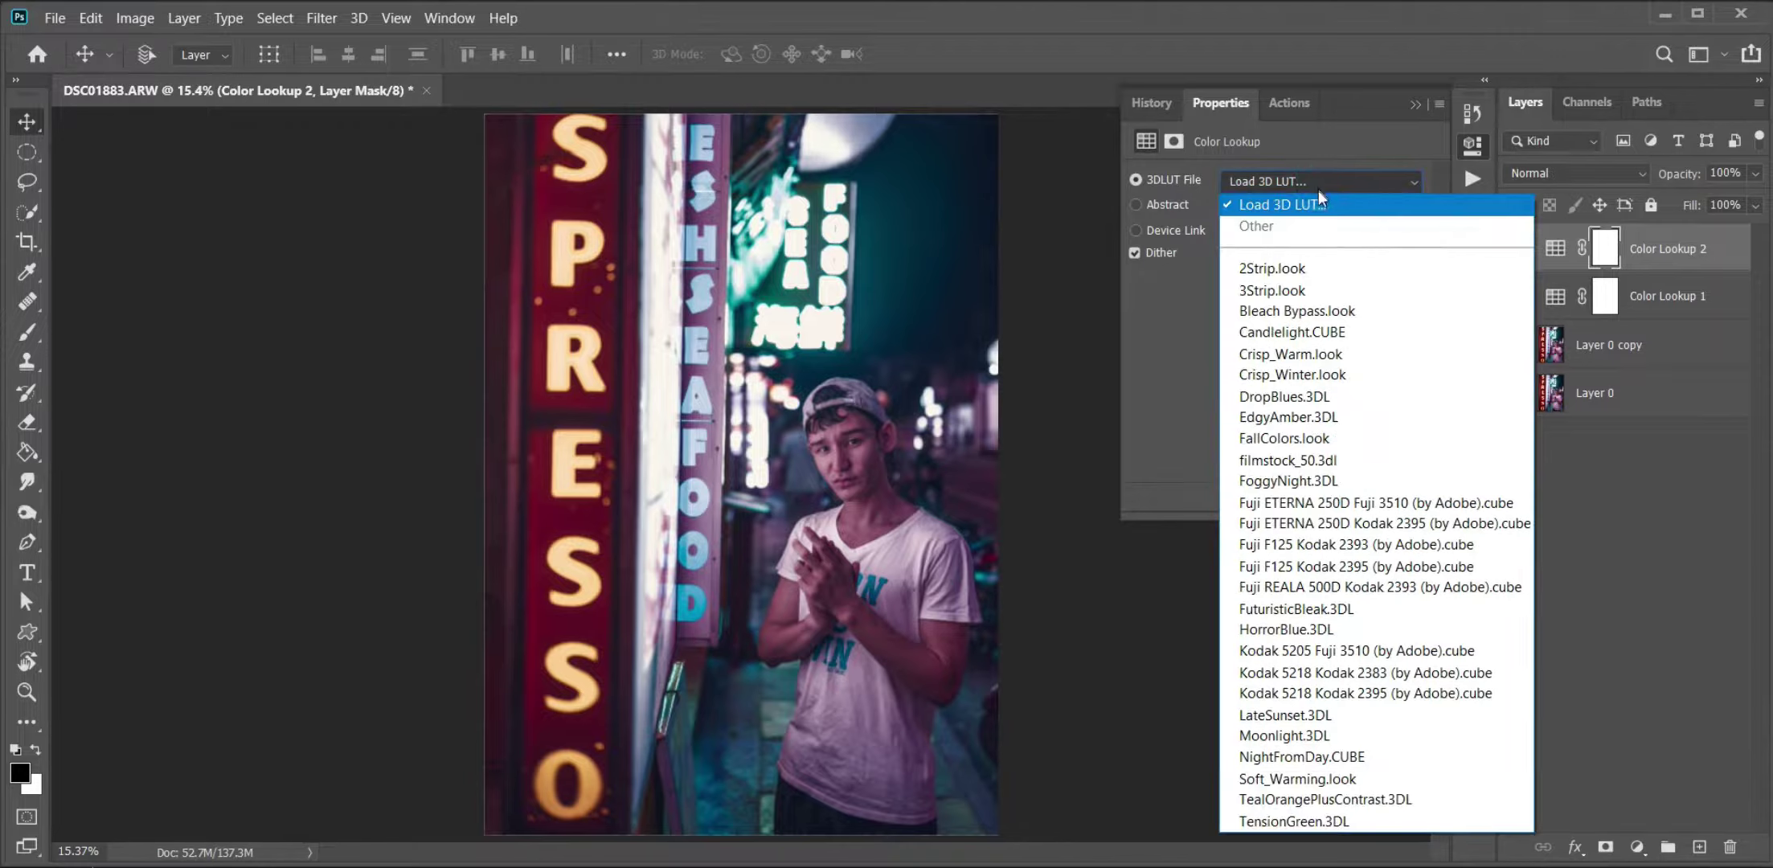
left_click(1294, 290)
left_click(1415, 106)
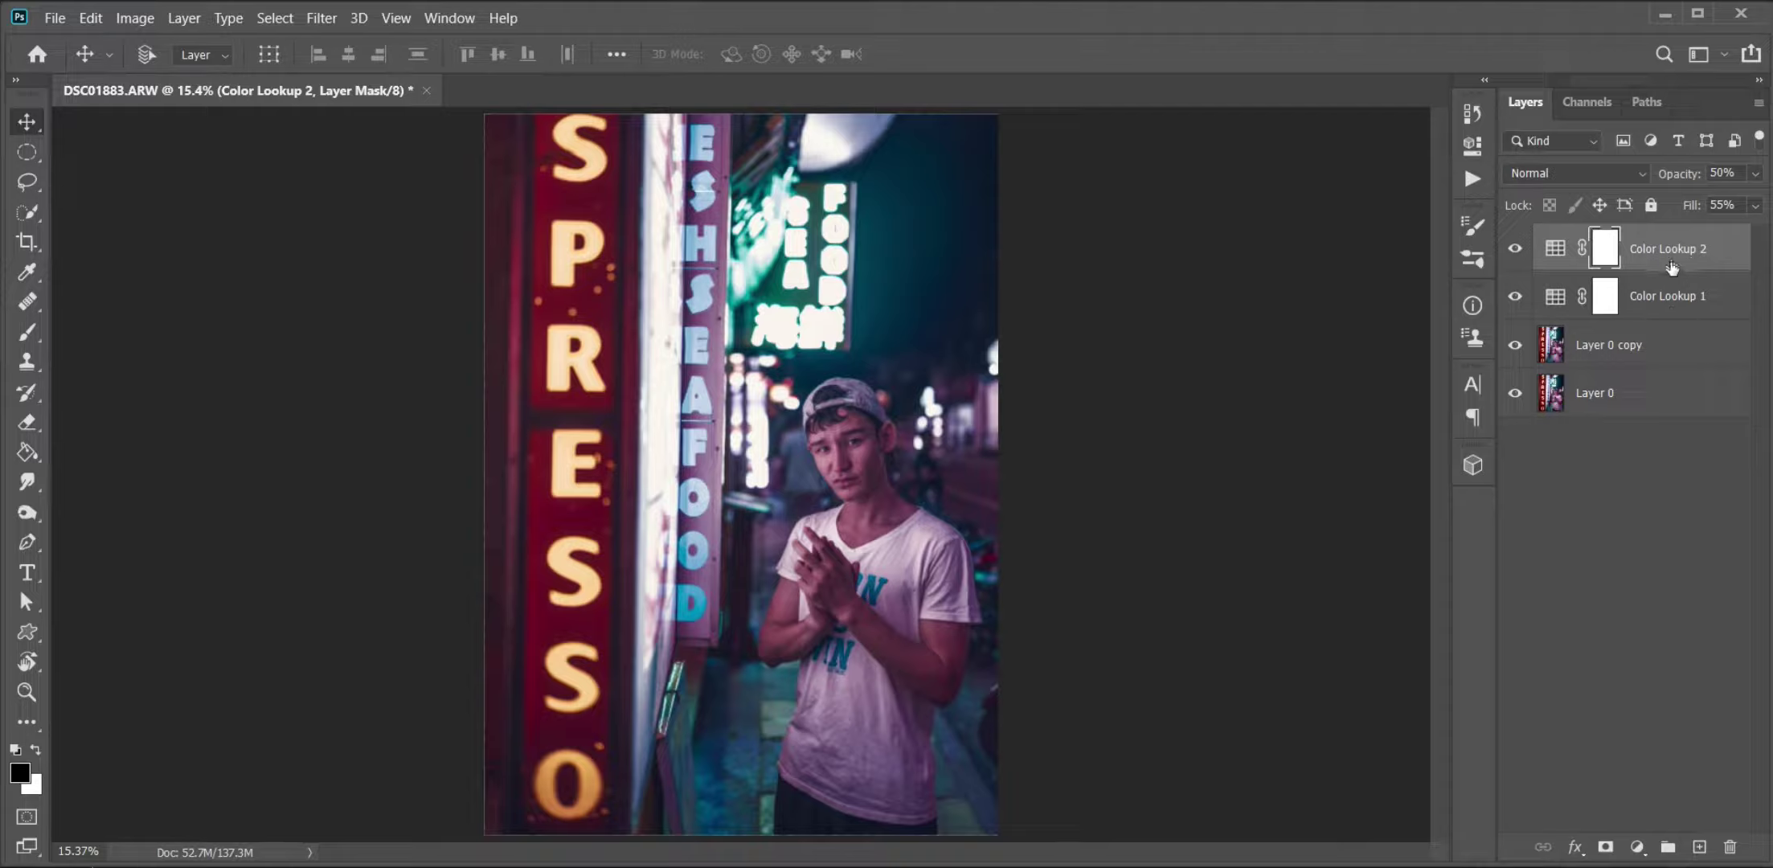
left_click(1667, 294, "shift")
key("ctrl+g")
- Set the group to 90%, stamp visible layers, and copy the selected subject to Layer 2
key("9")
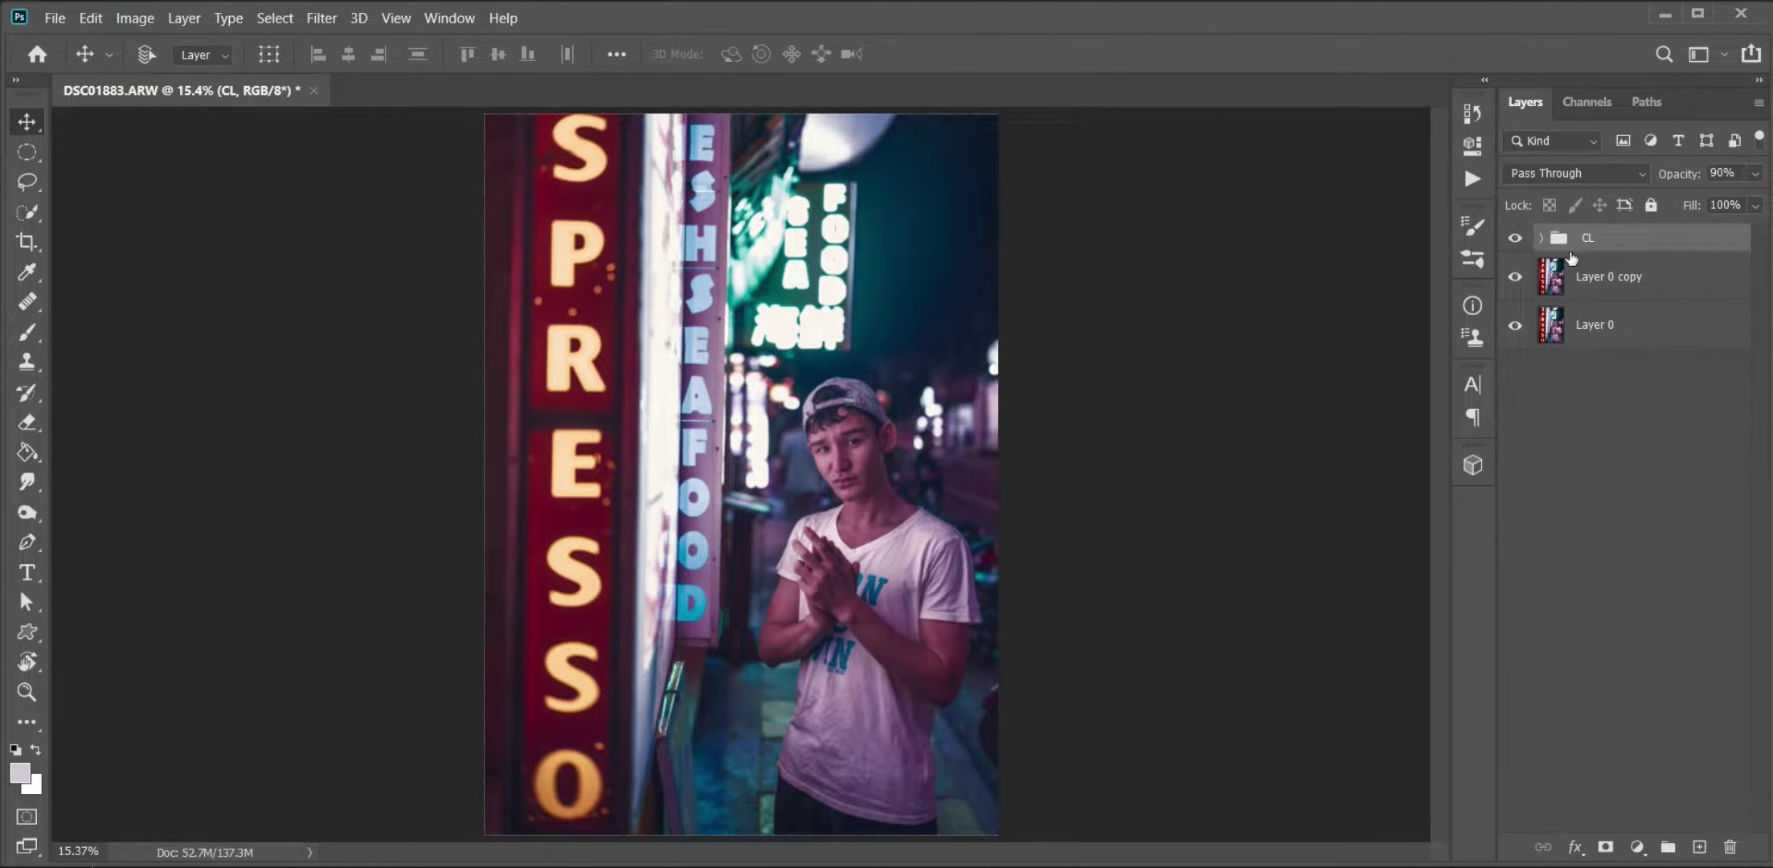
key("ctrl+shift+alt+e")
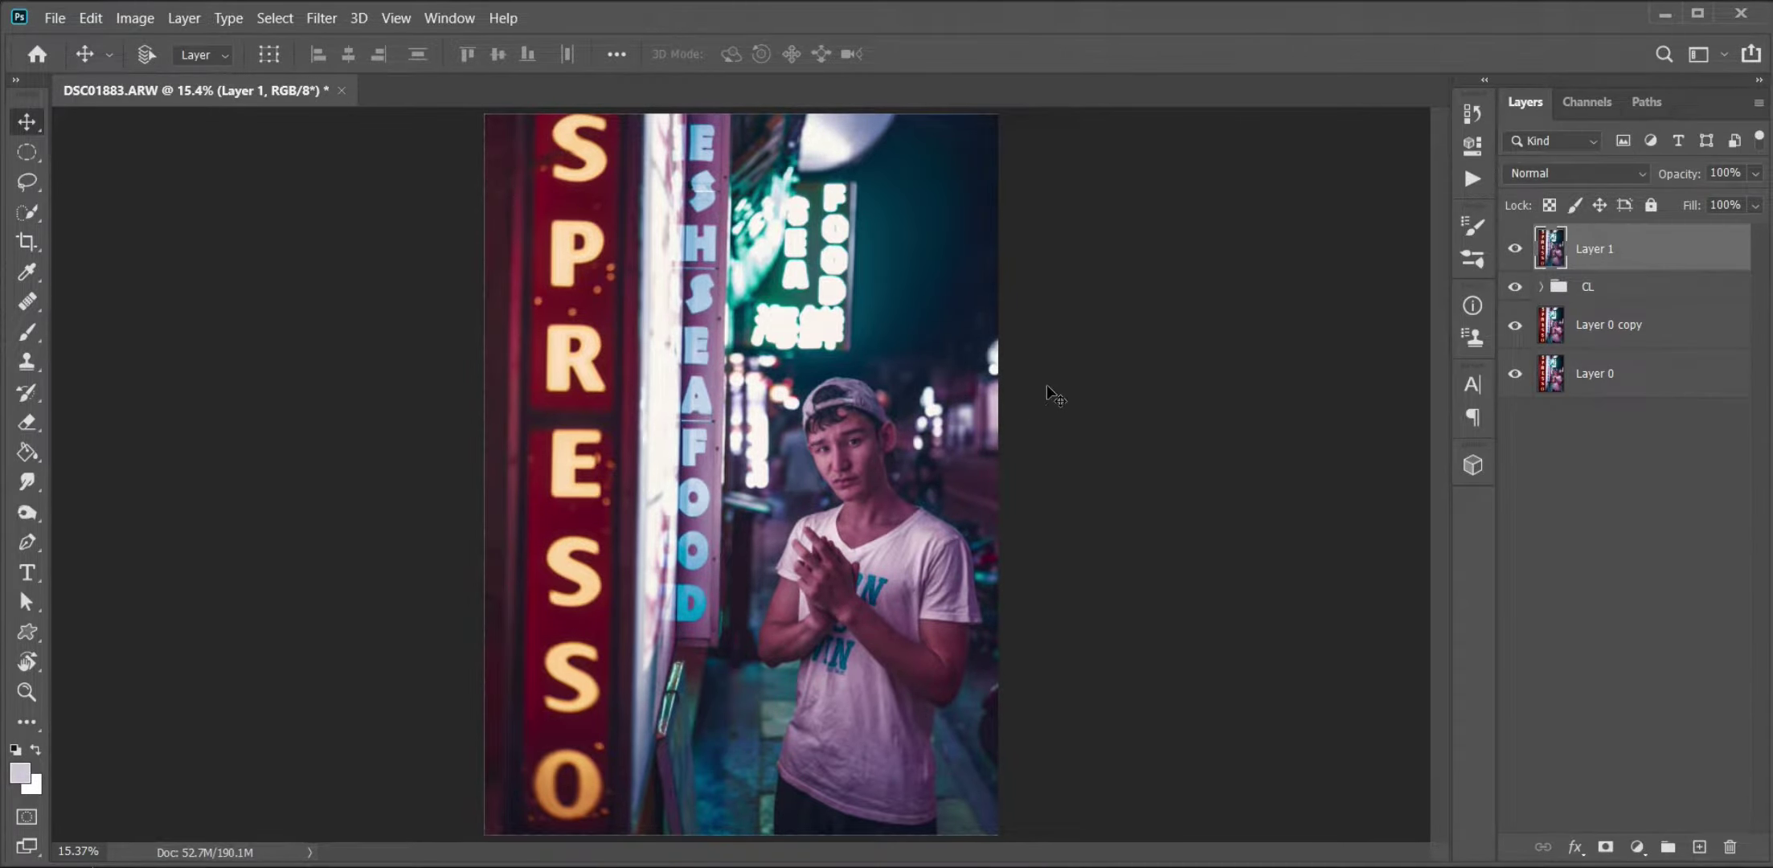
left_click(275, 18)
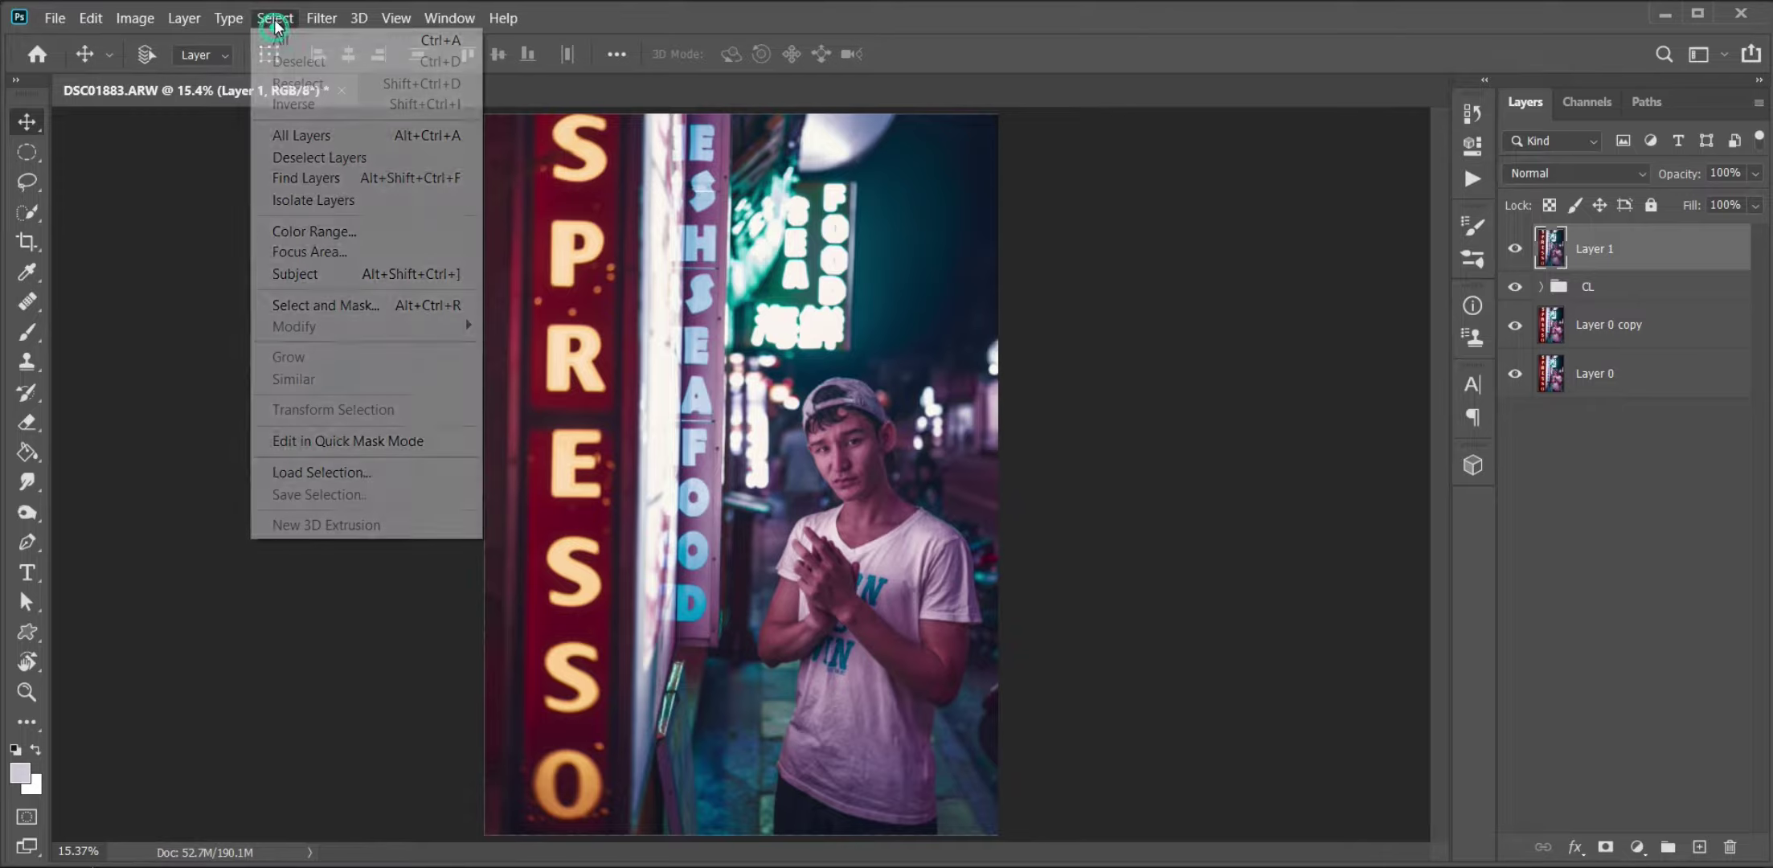
left_click(338, 278)
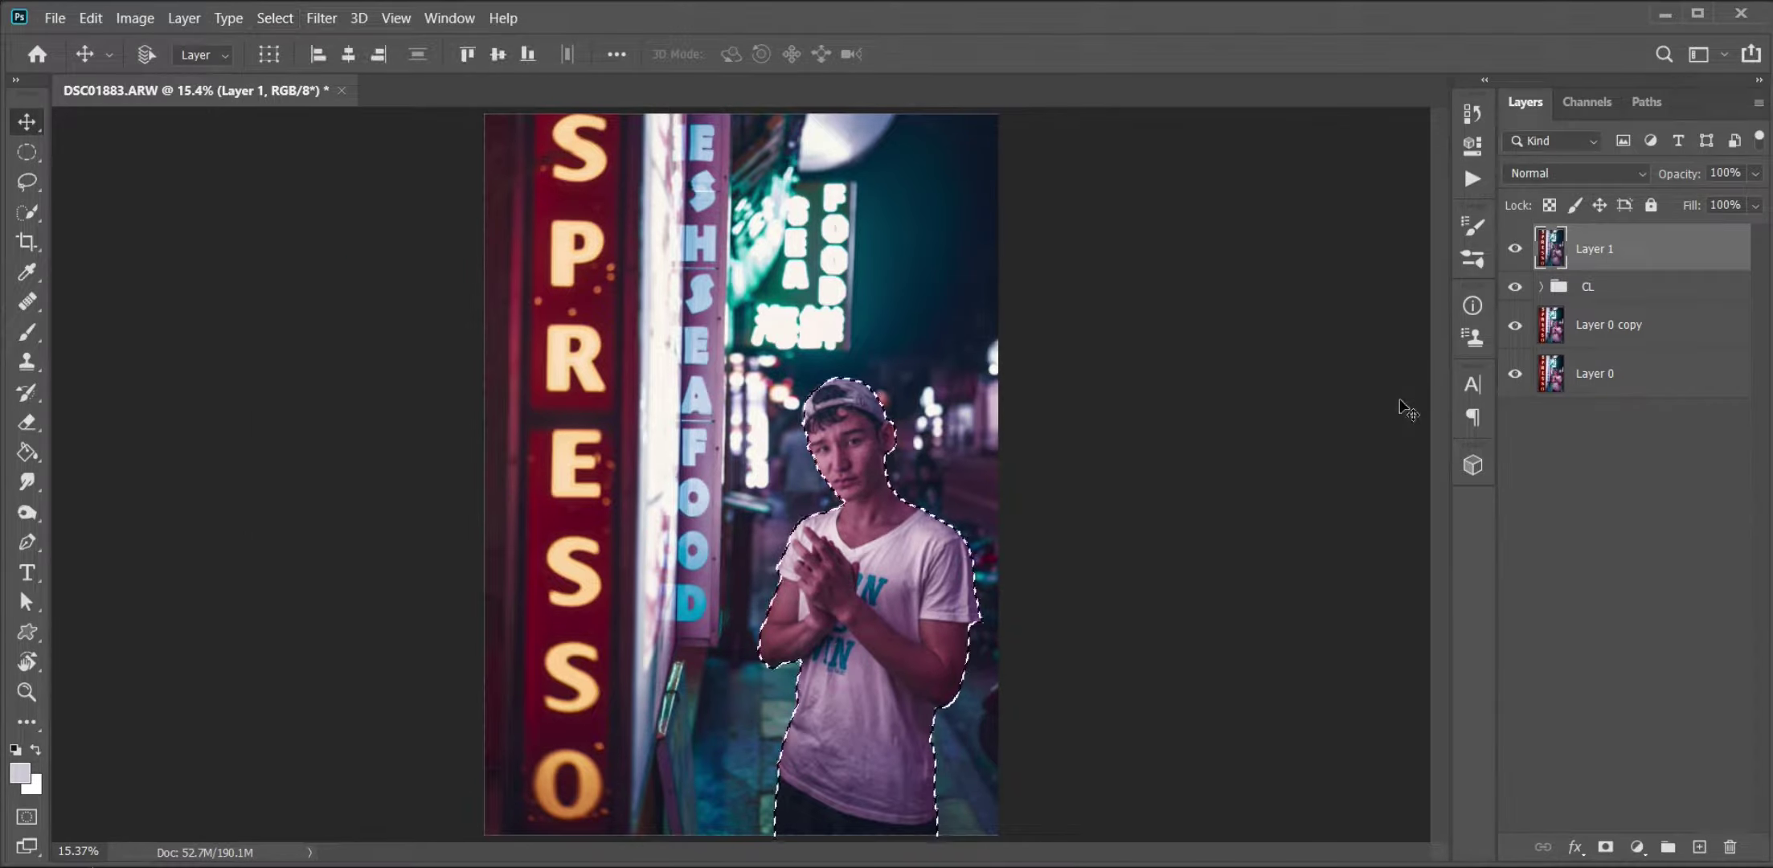
key("ctrl+j")
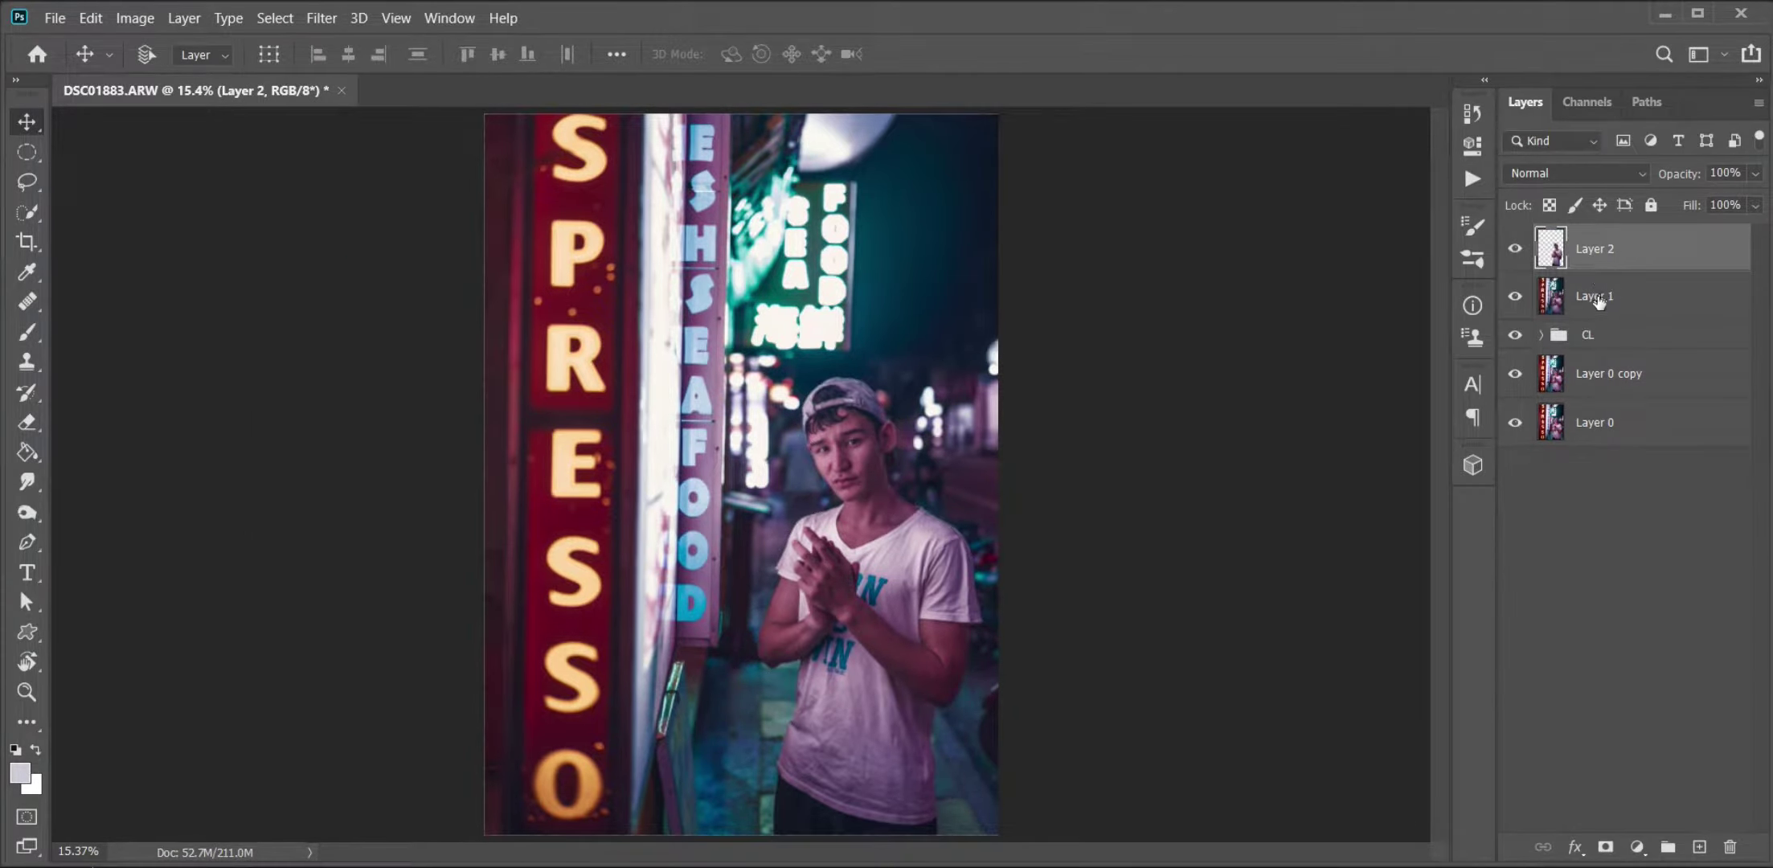
- Load the man's outline as a selection and expand it by 15 then 5 px
left_click(1550, 248, "ctrl")
key("alt+s")
key("m")
key("e")
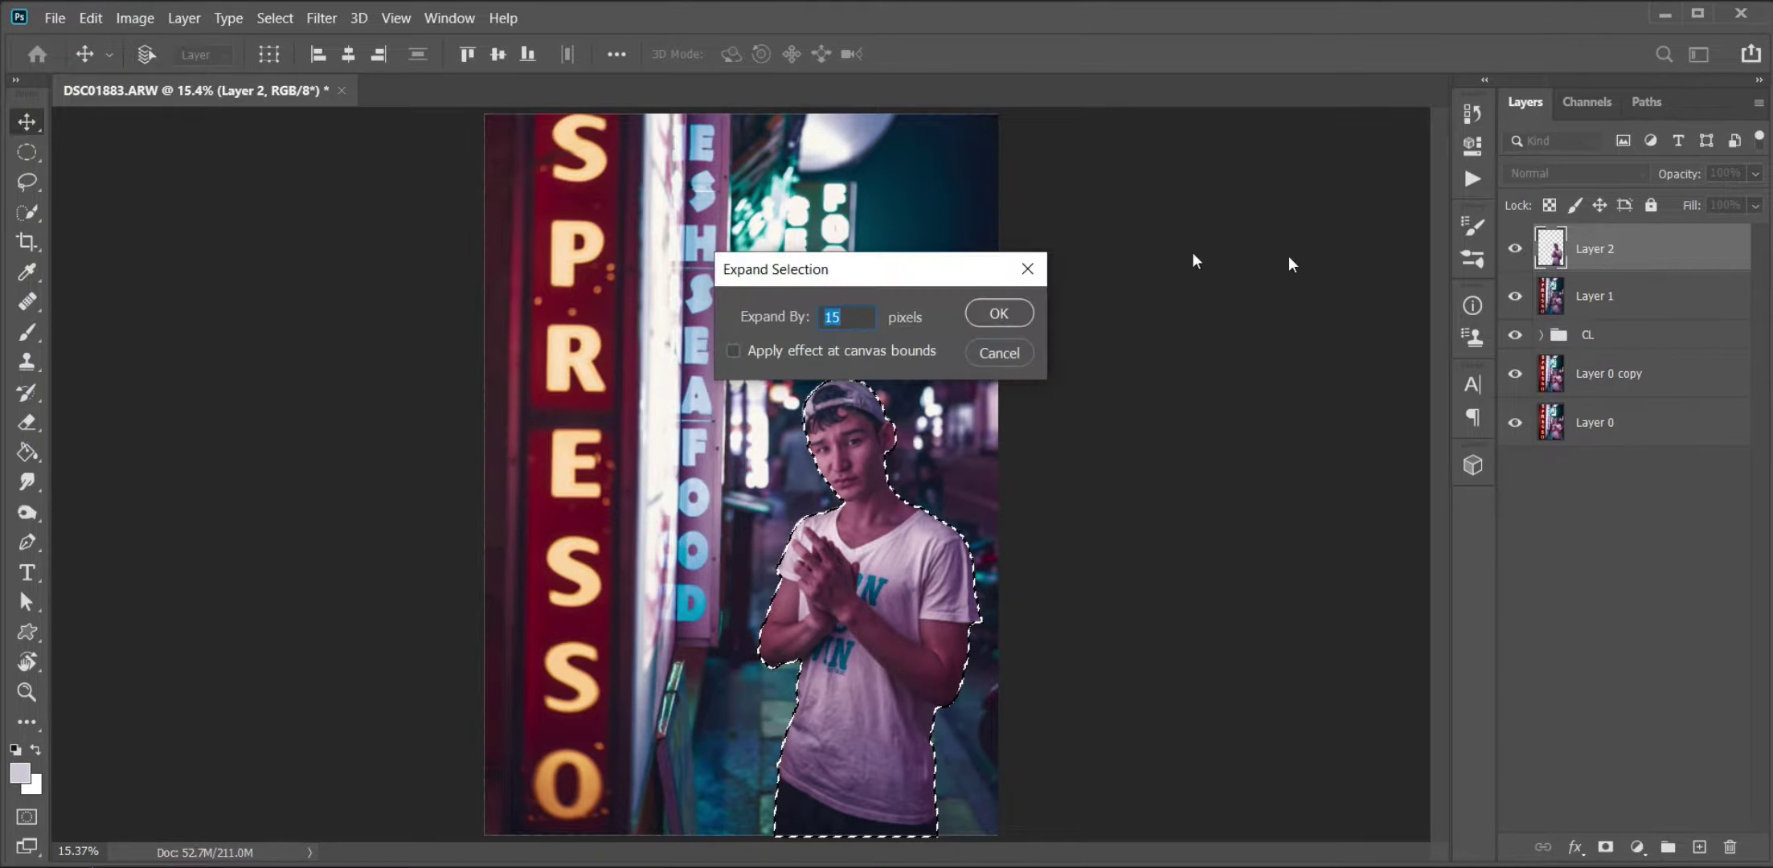
left_click(1004, 316)
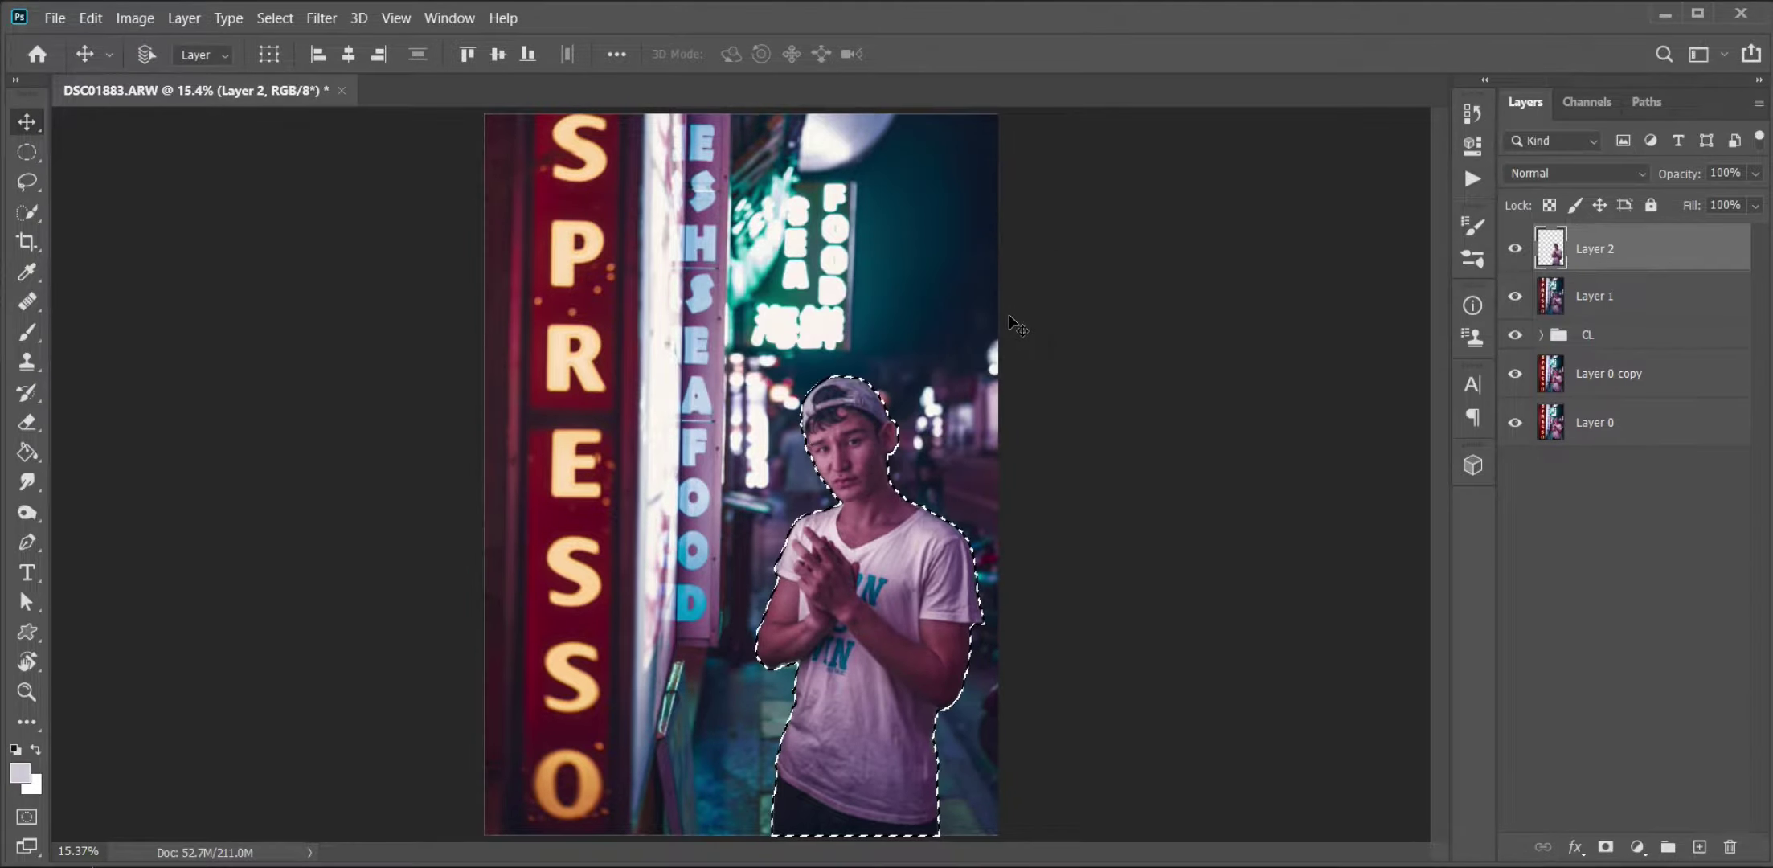
key("alt+s")
key("m")
key("e")
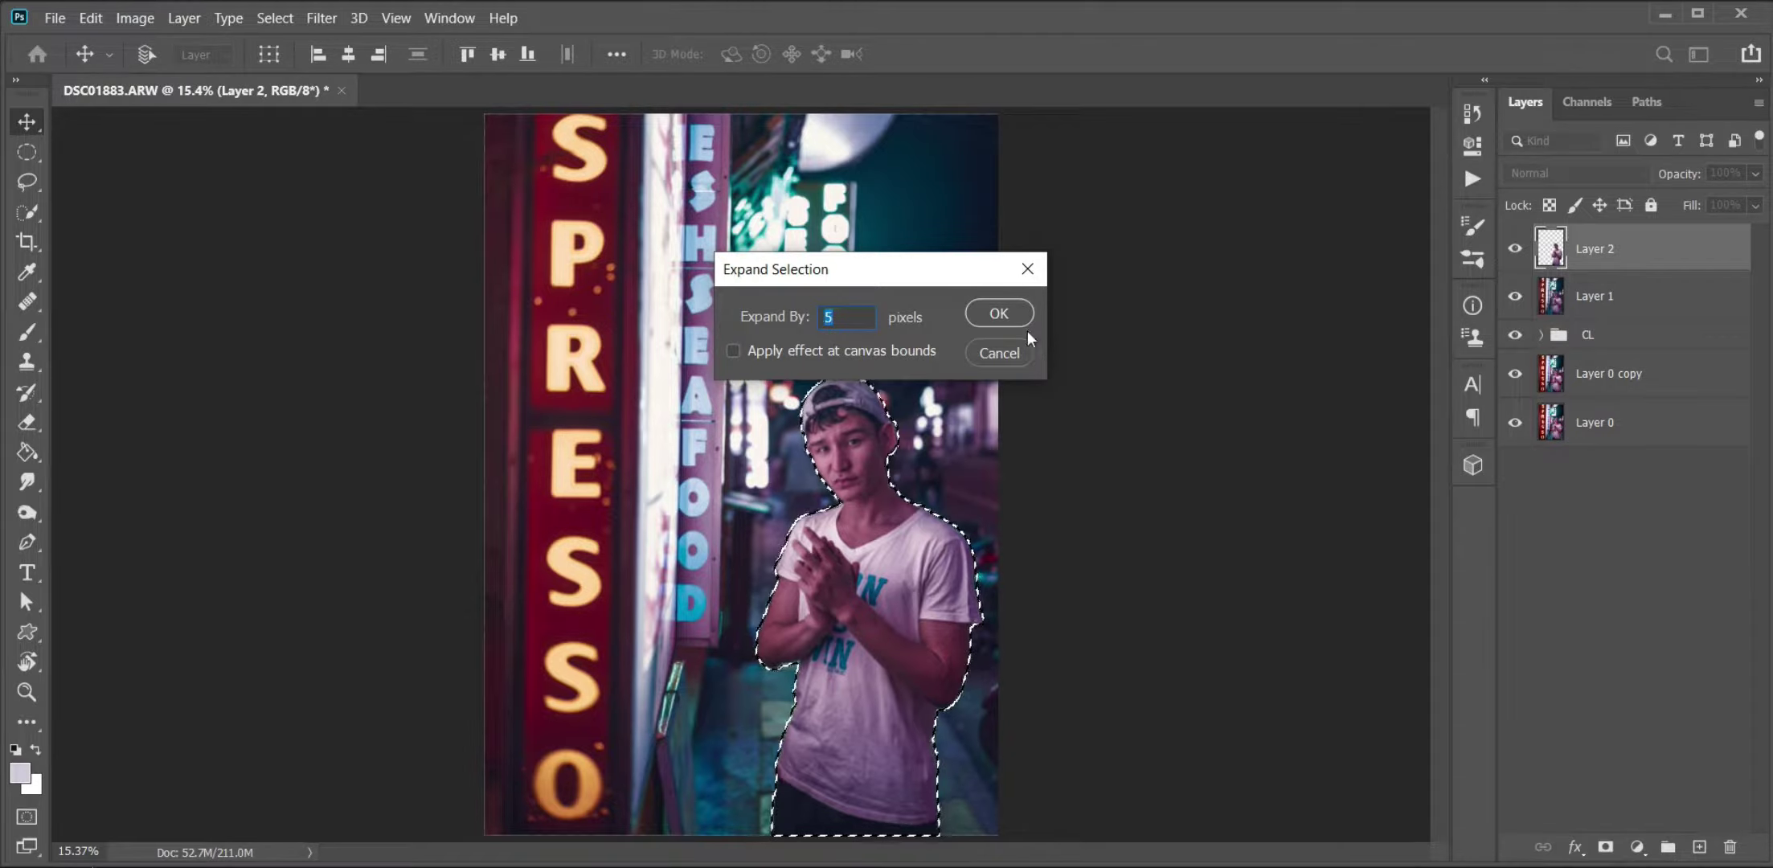
key("Return")
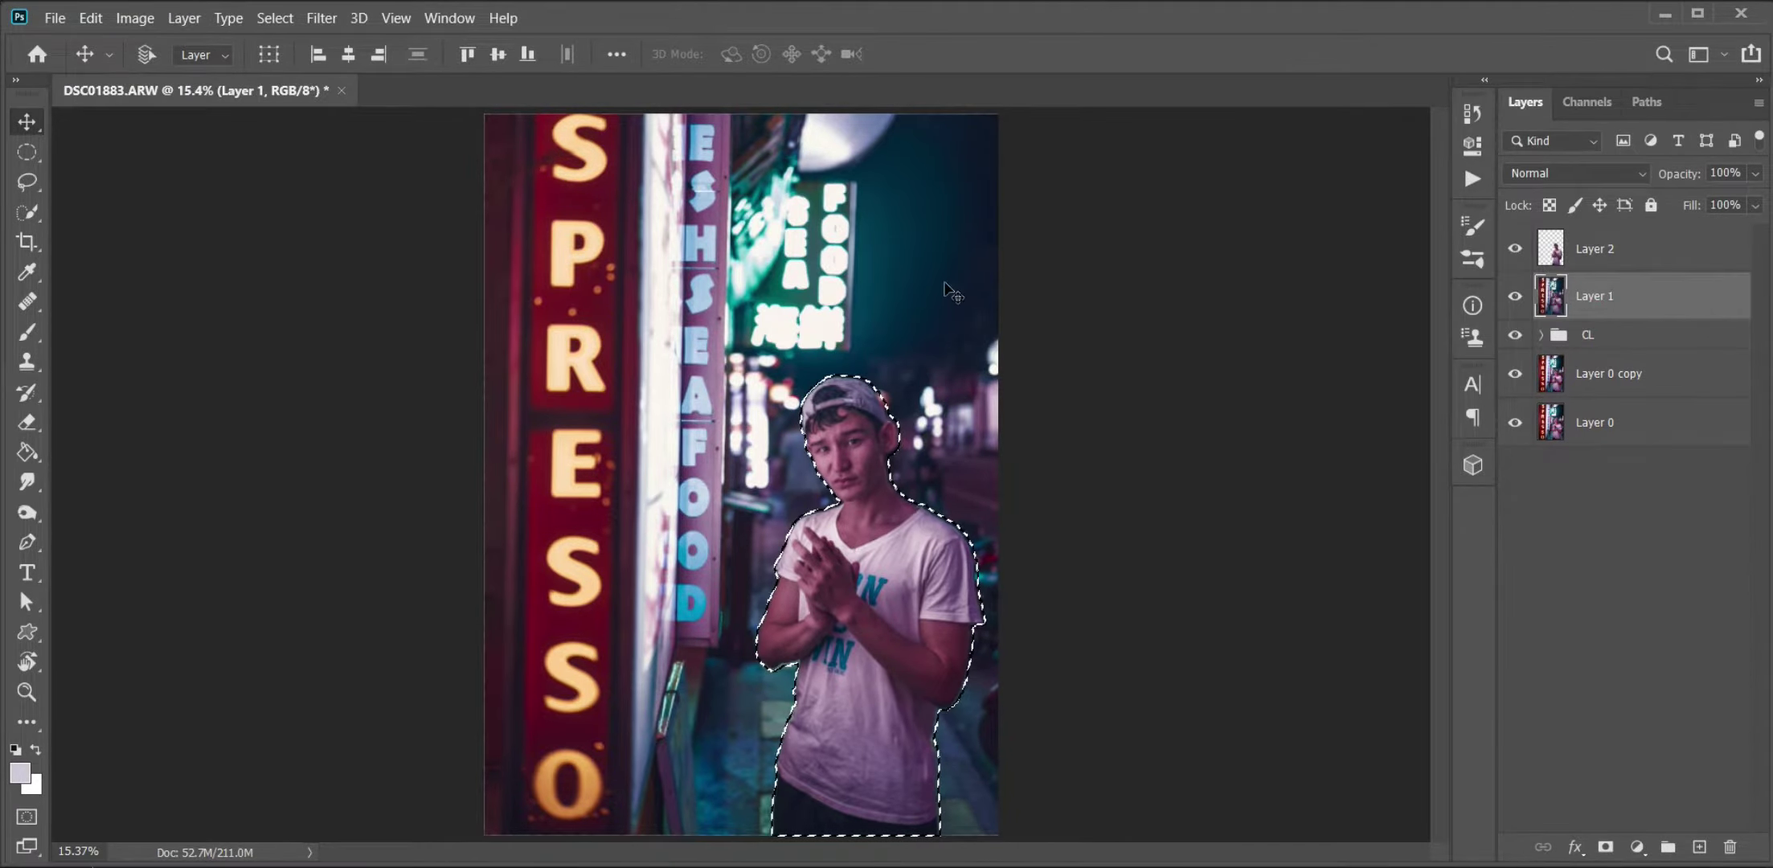
- Content-Aware fill the man's area on Layer 1 and check the result
key("shift+F5")
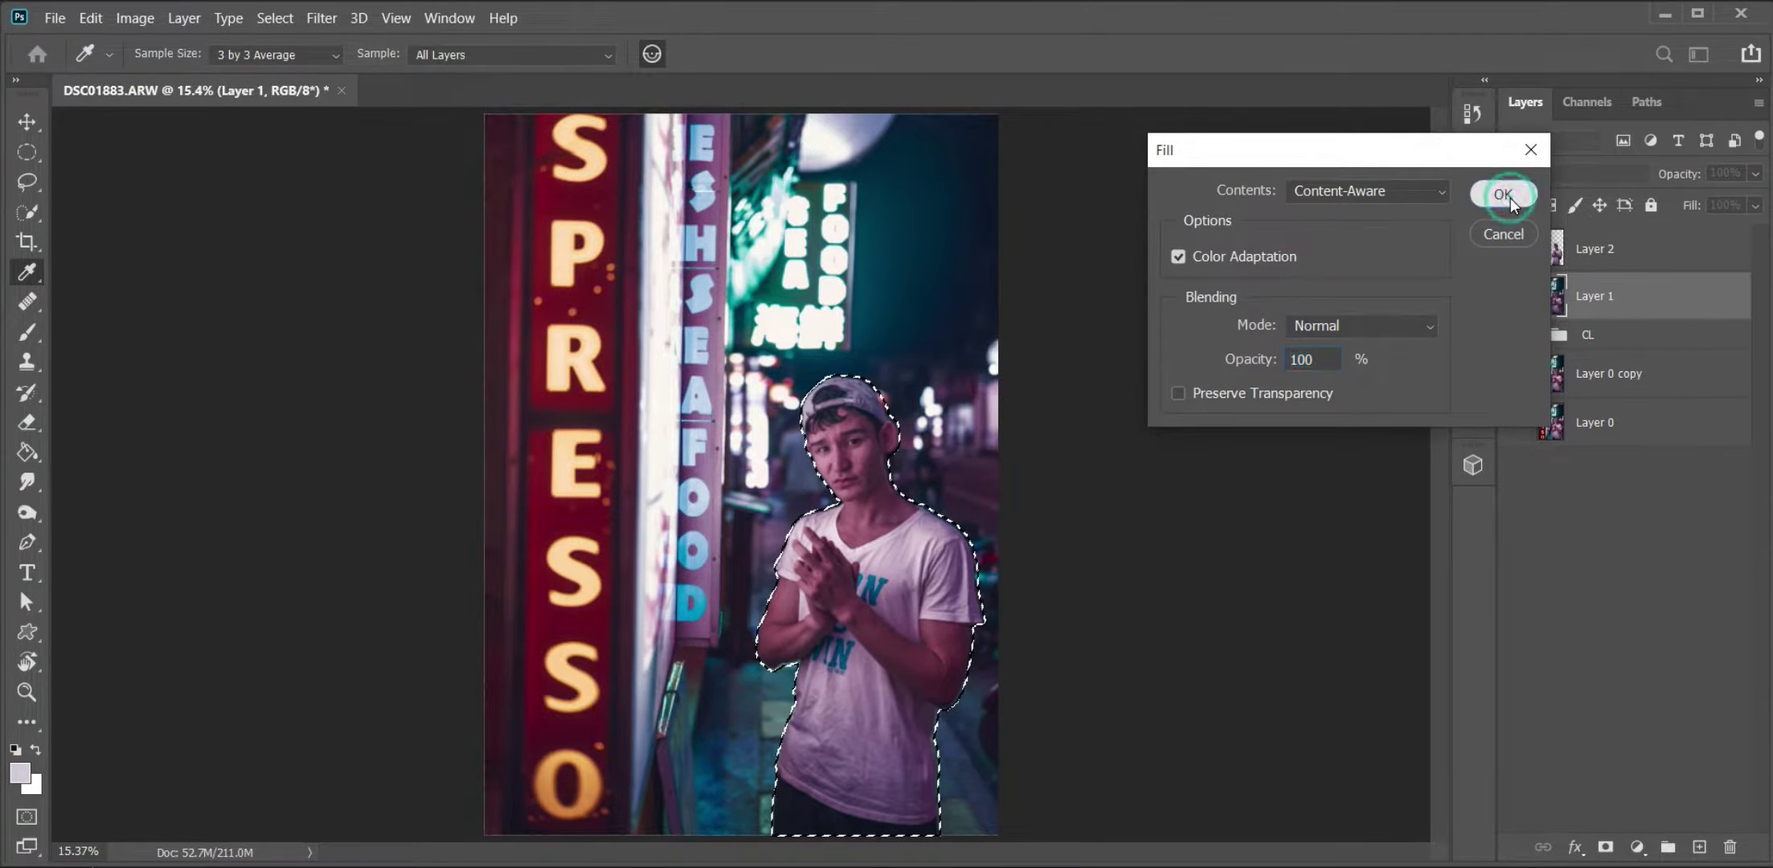
left_click(1510, 198)
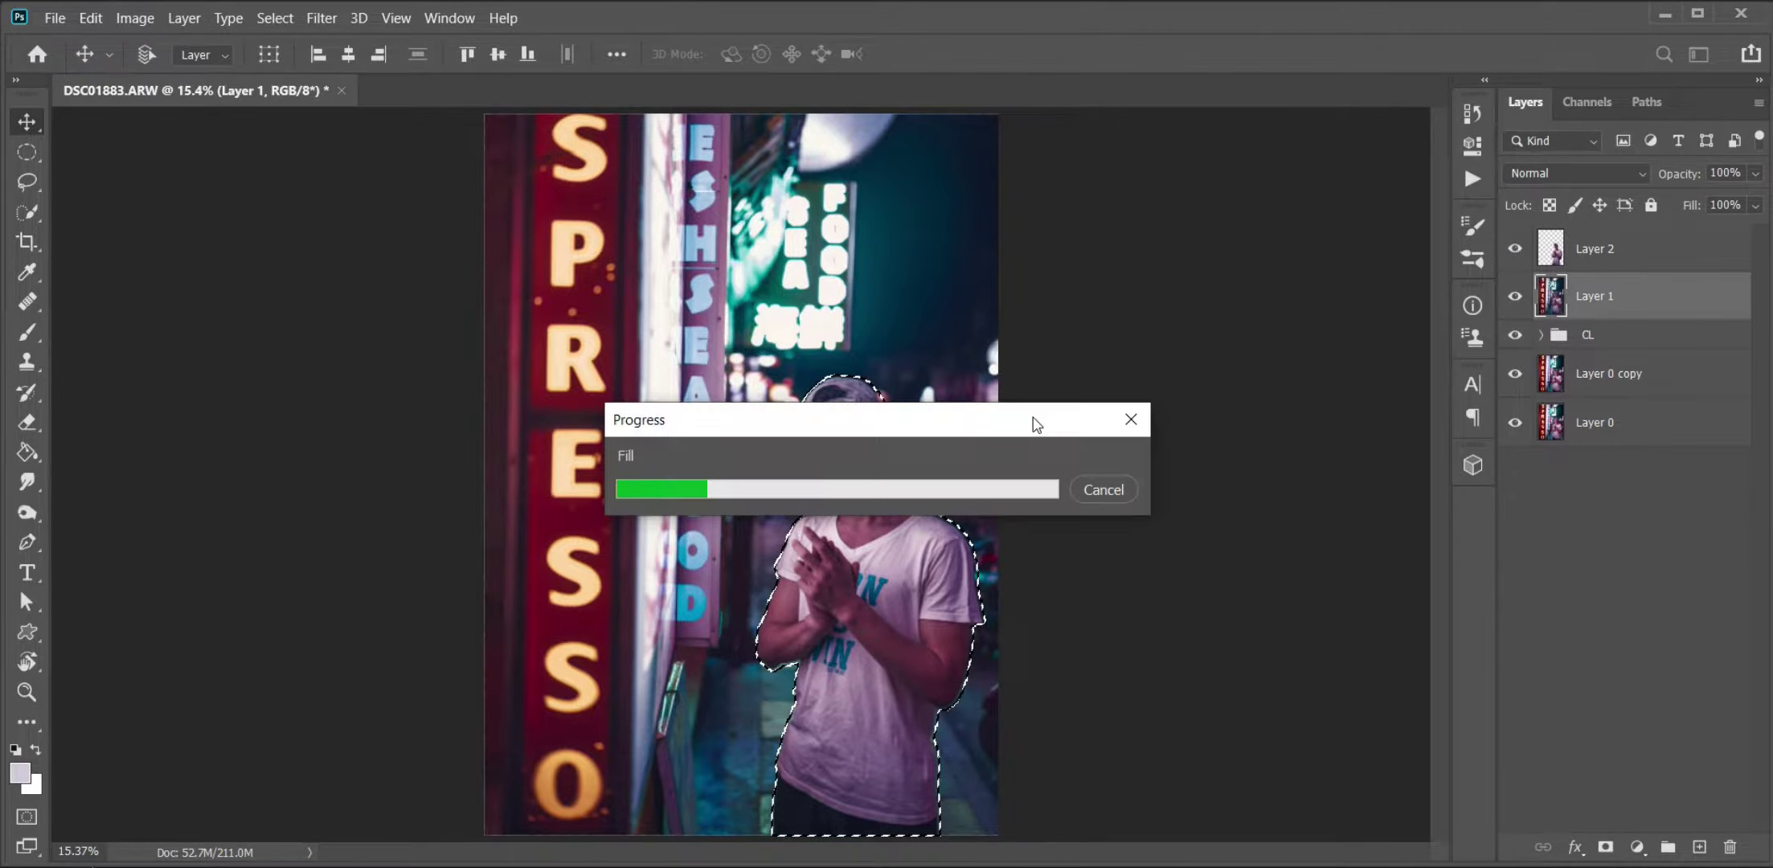
left_click(1514, 250)
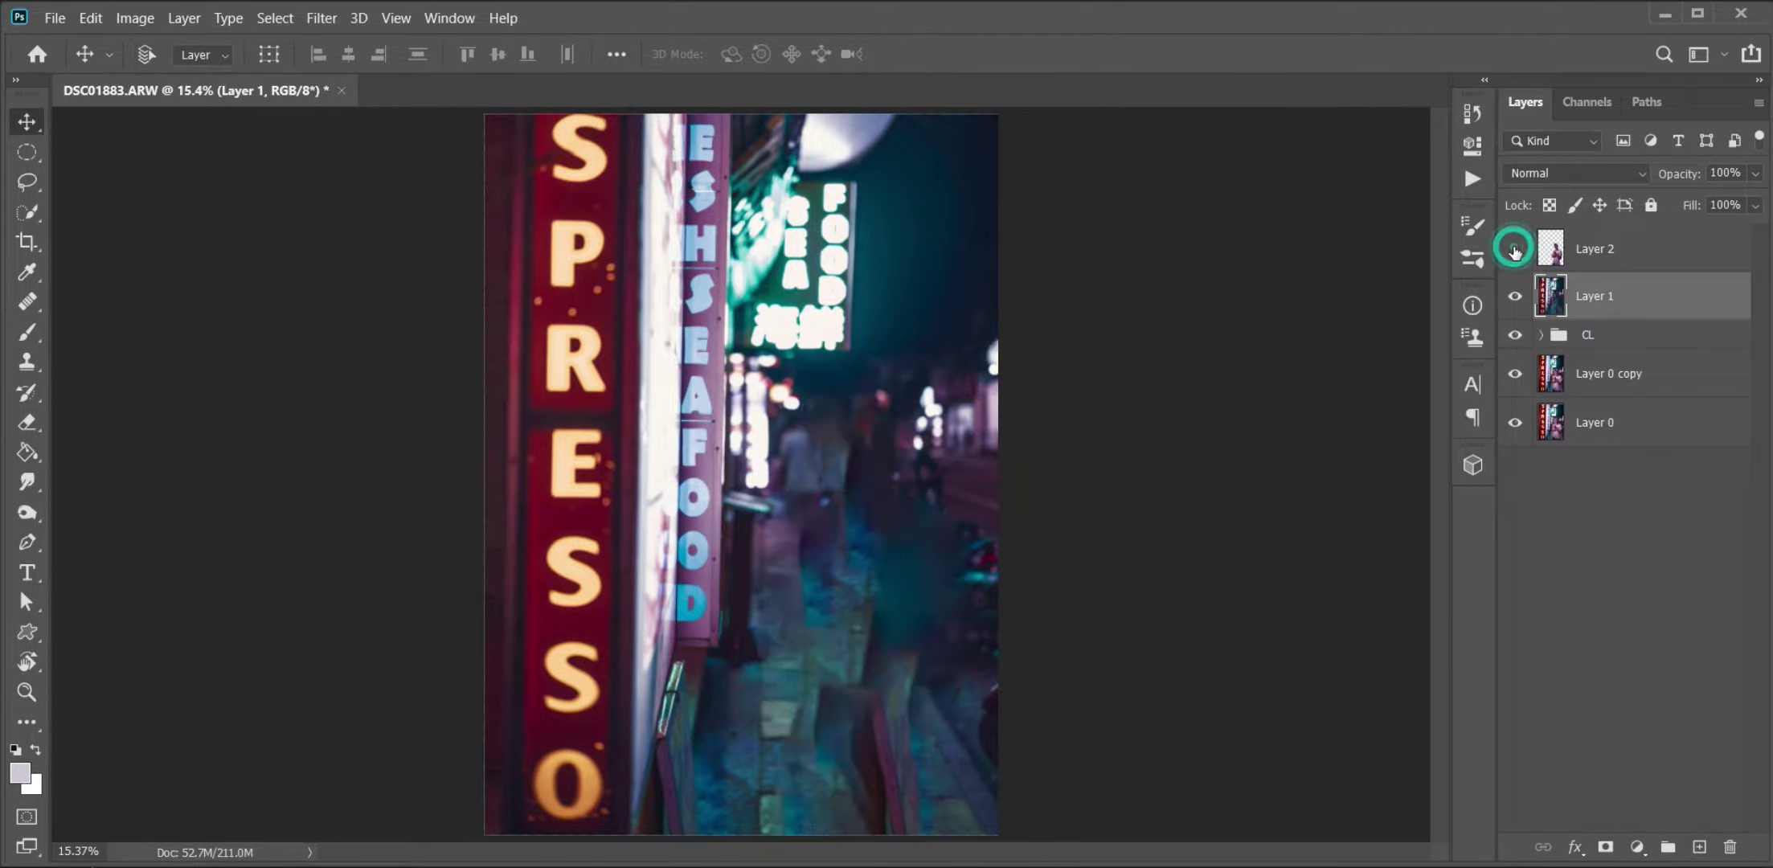
left_click(1514, 250)
left_click(1603, 249)
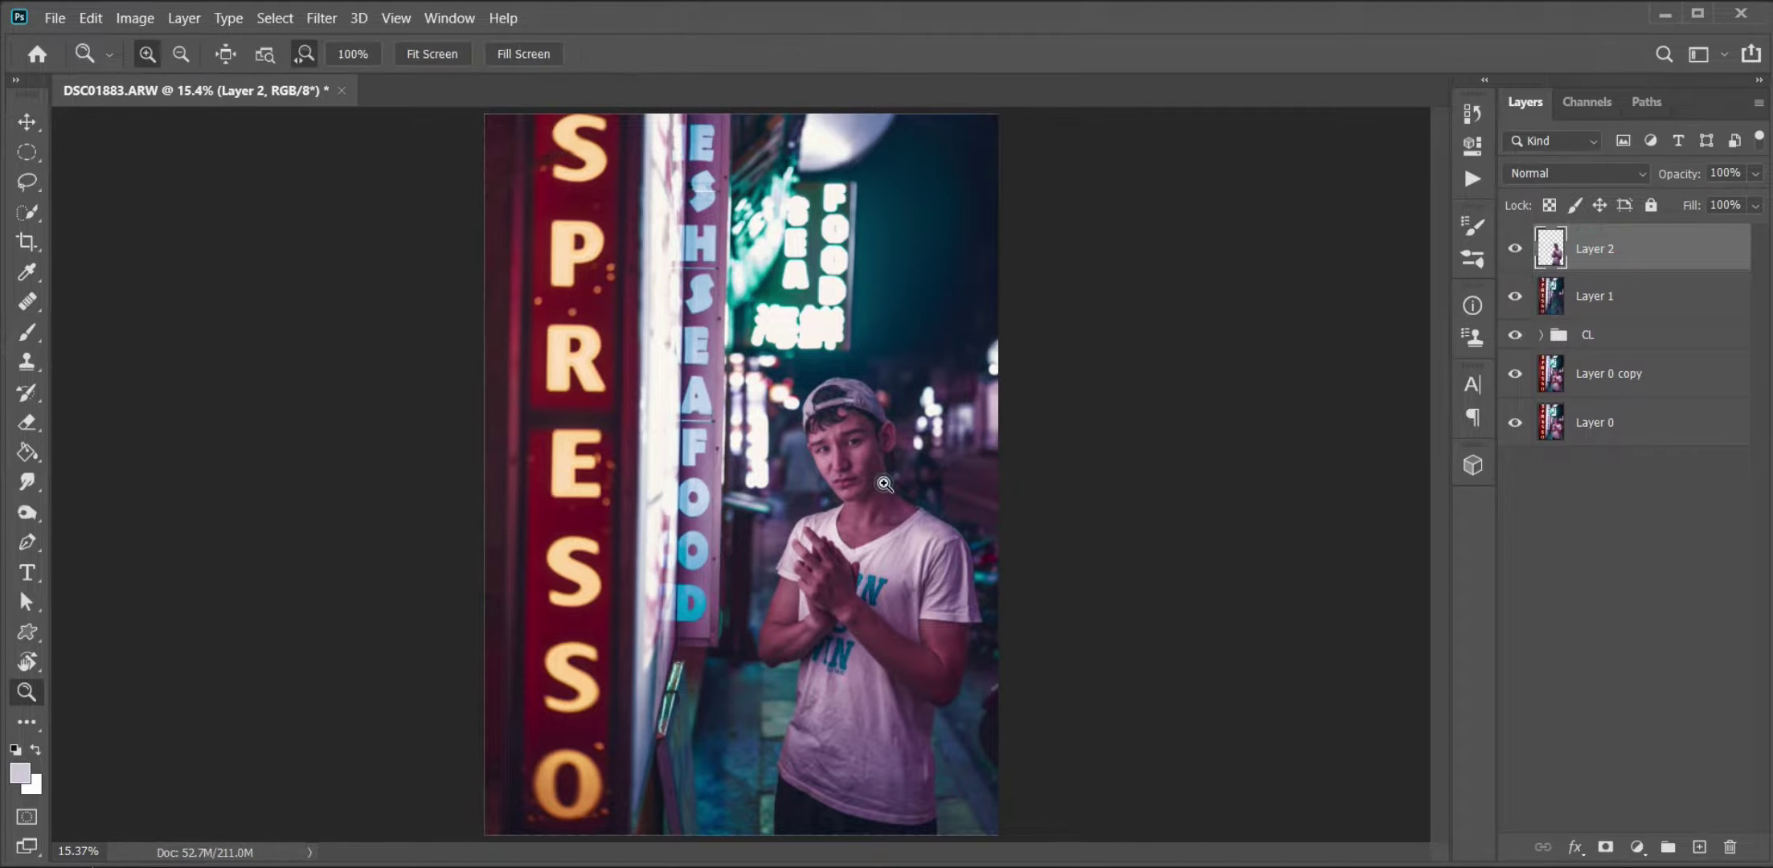
left_click(965, 510, "ctrl")
- Scale the man's cut-out up to about 110%
key("ctrl+t")
left_click_drag(881, 362, 884, 299)
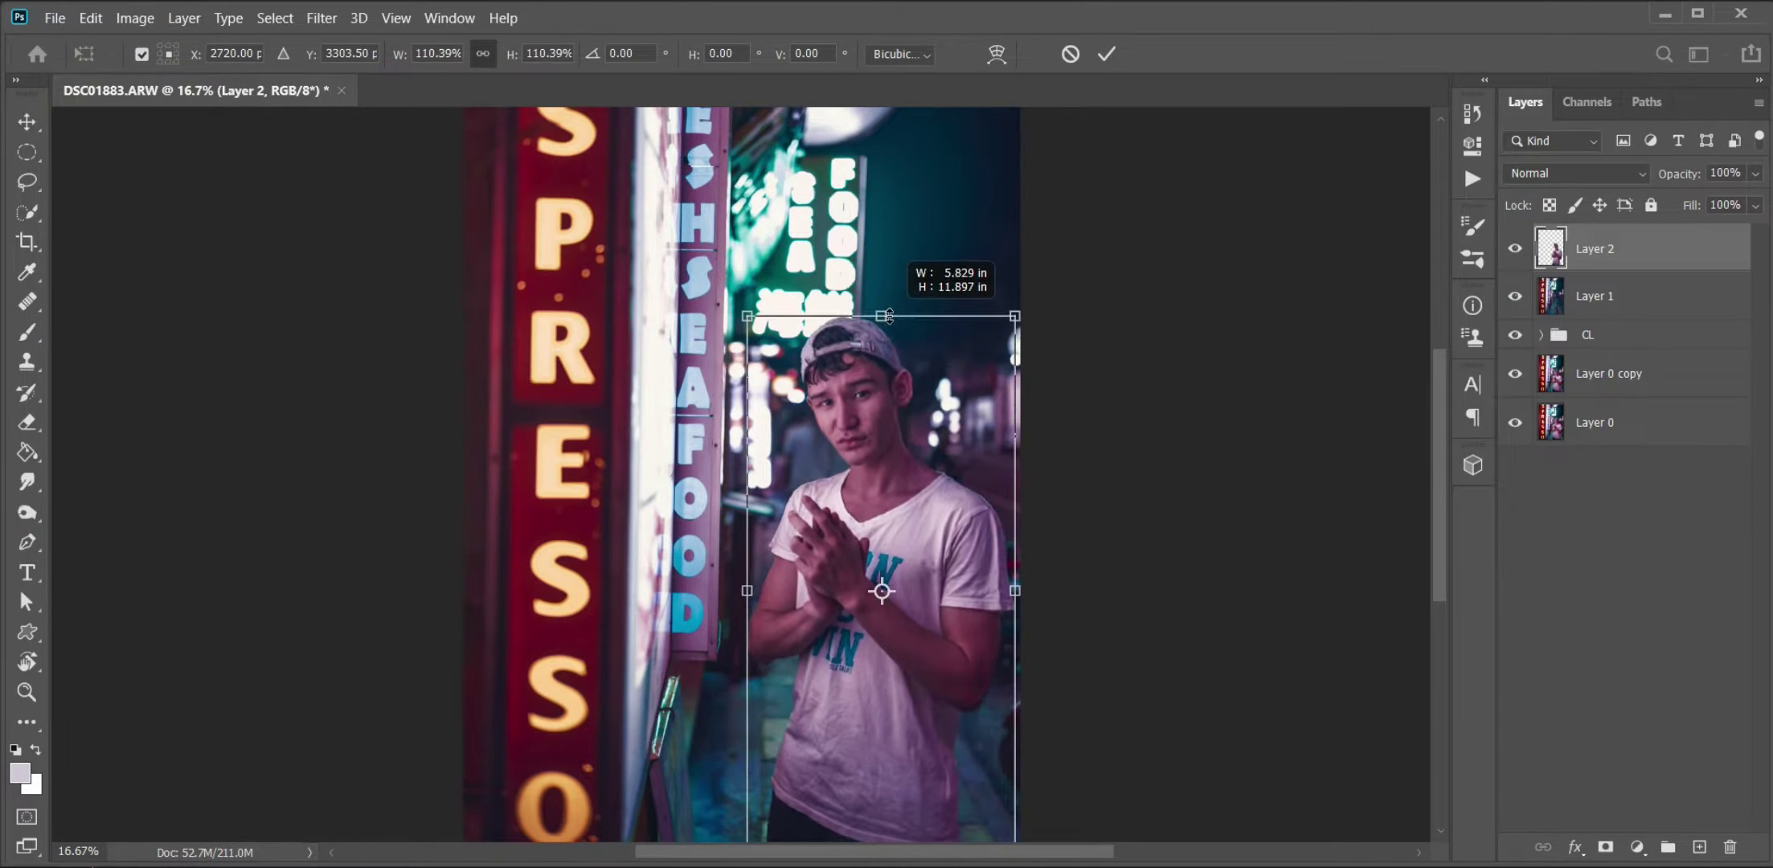
key("Return")
- Rename the filled background layer BGS and the cut-out Model
double_click(1595, 296)
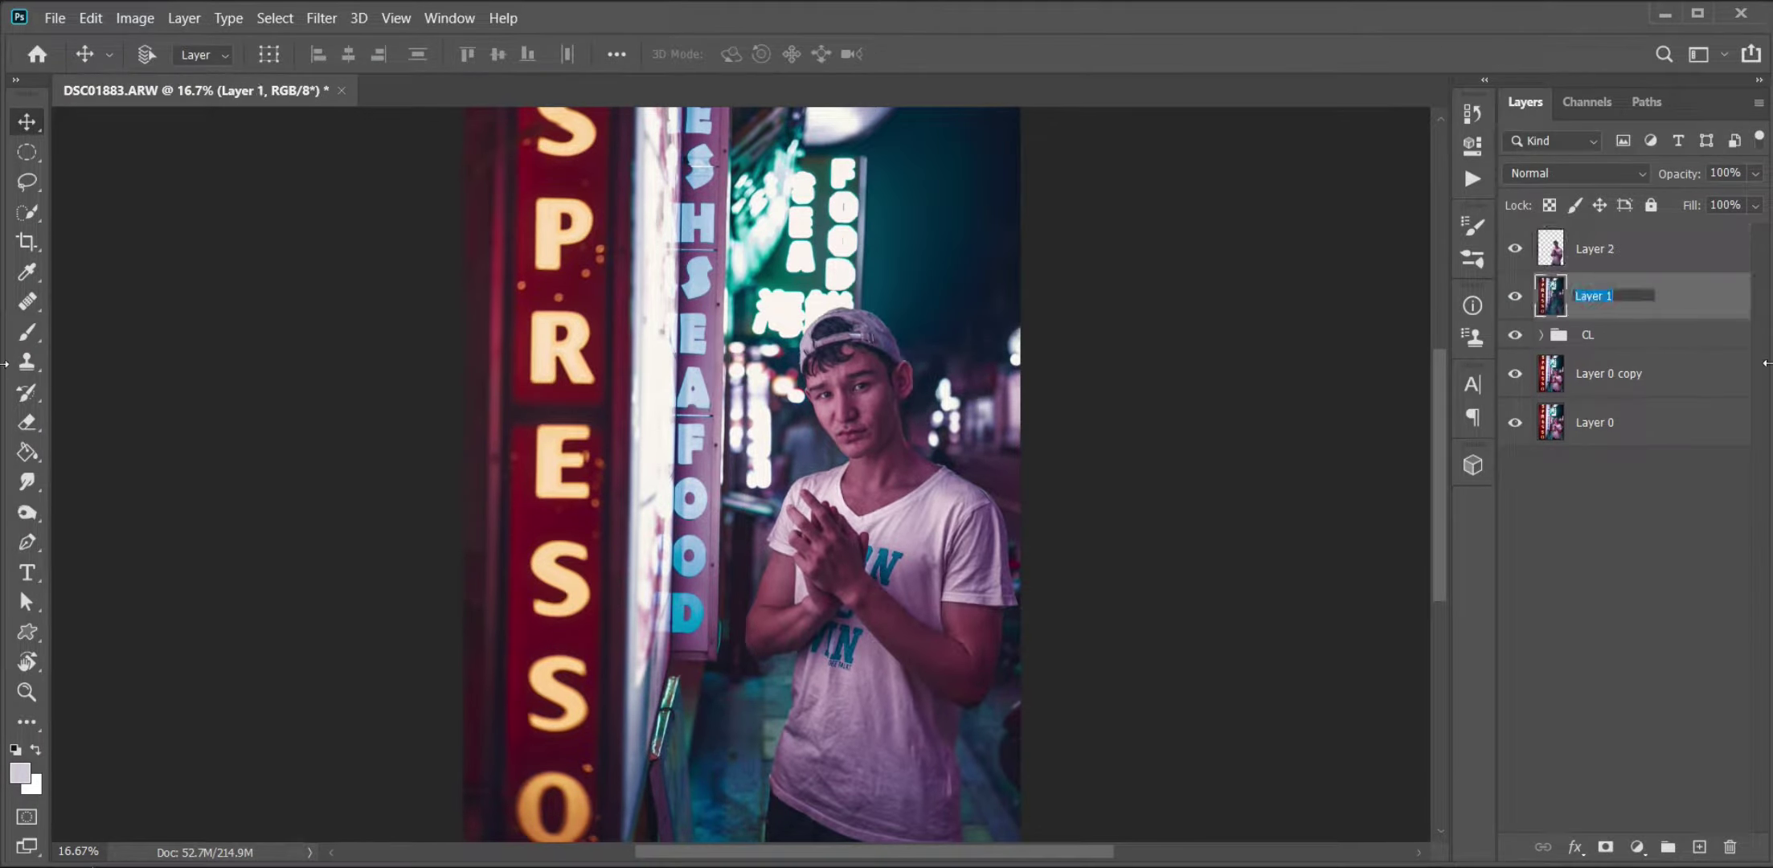
type("BGS")
key("shift+Tab")
type("Model")
key("Return")
- Stamp the visible layers into a new top Layer 1 at 50% opacity
left_click(1514, 248)
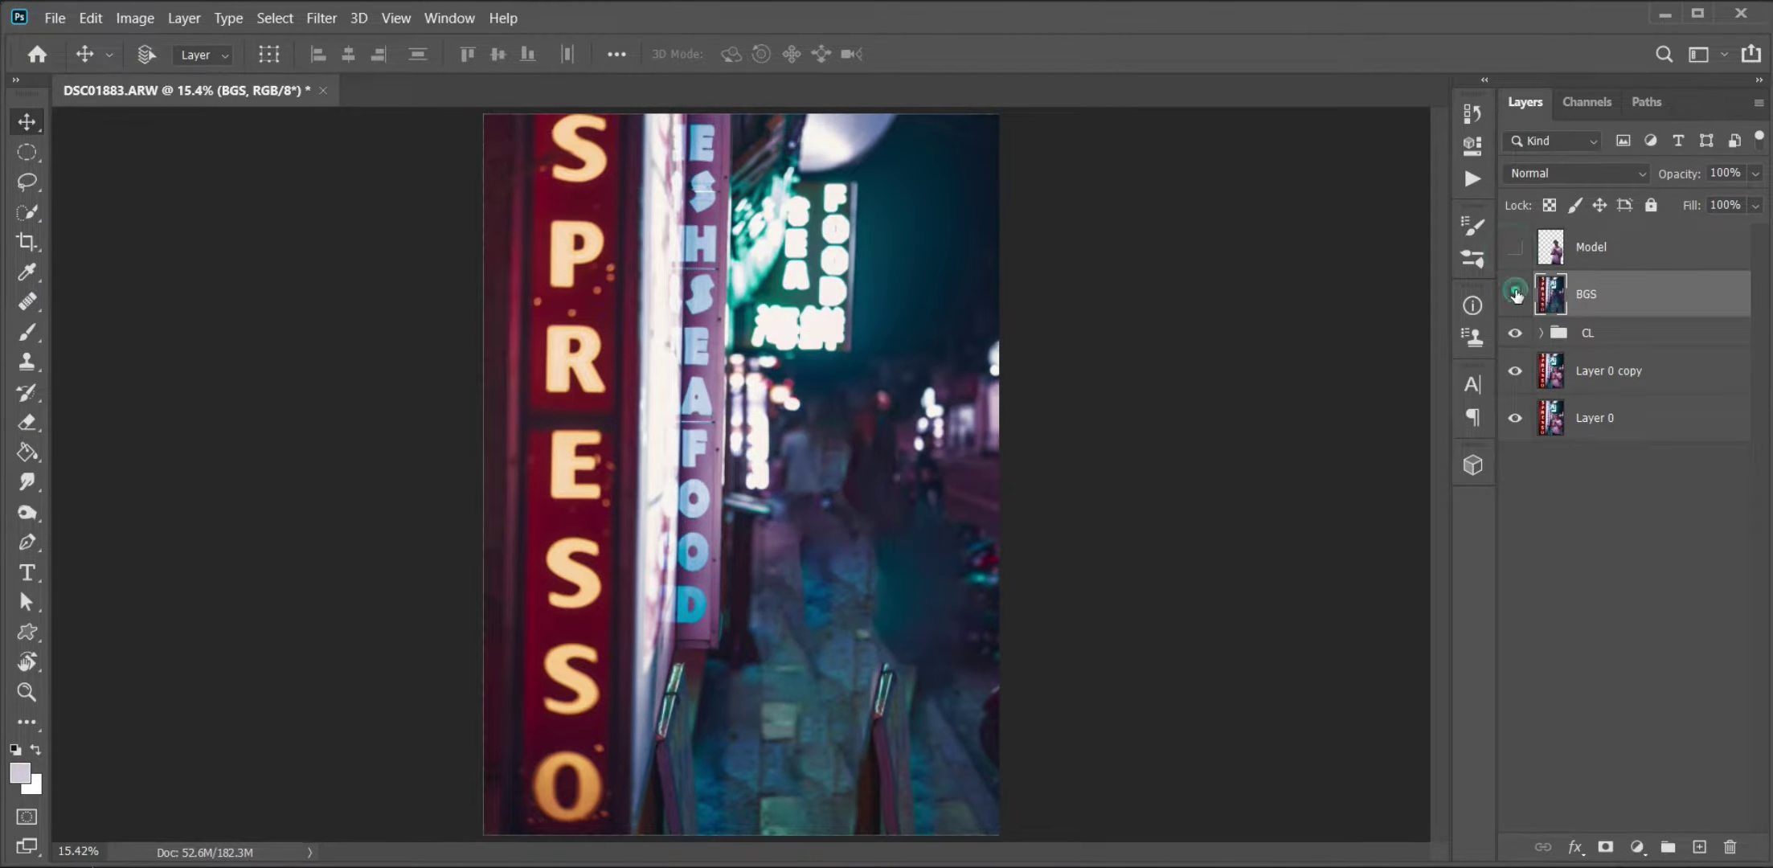
left_click(1515, 294)
left_click(1595, 333)
key("ctrl+shift+alt+e")
left_click_drag(1597, 342, 1588, 241)
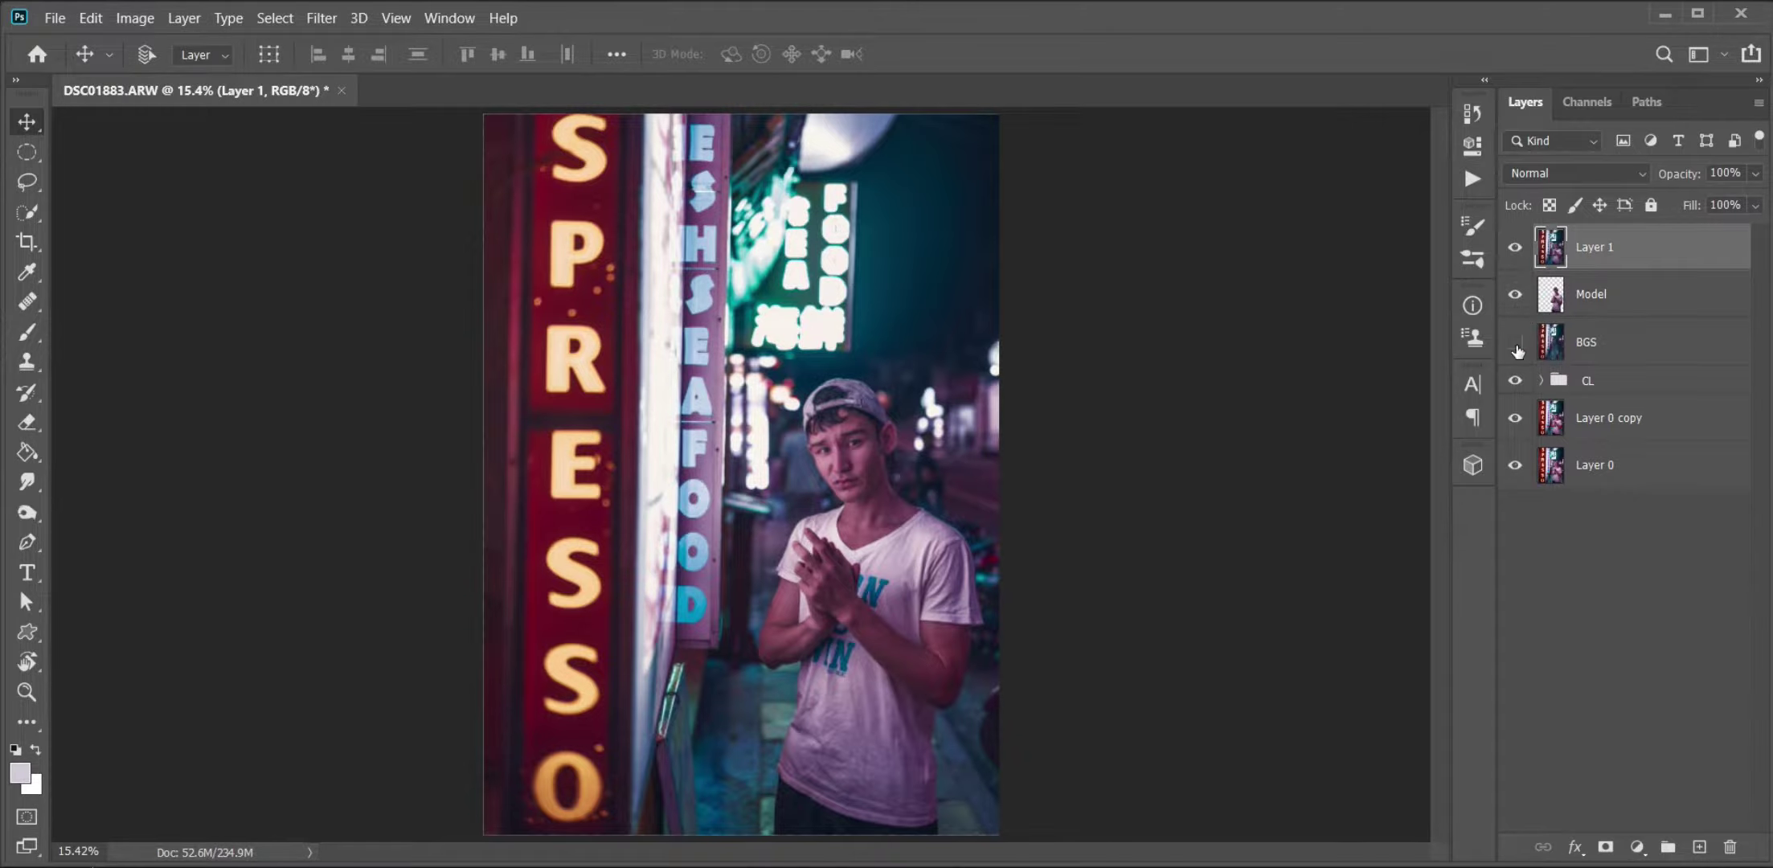
left_click(1602, 346)
left_click(1647, 248)
key("5")
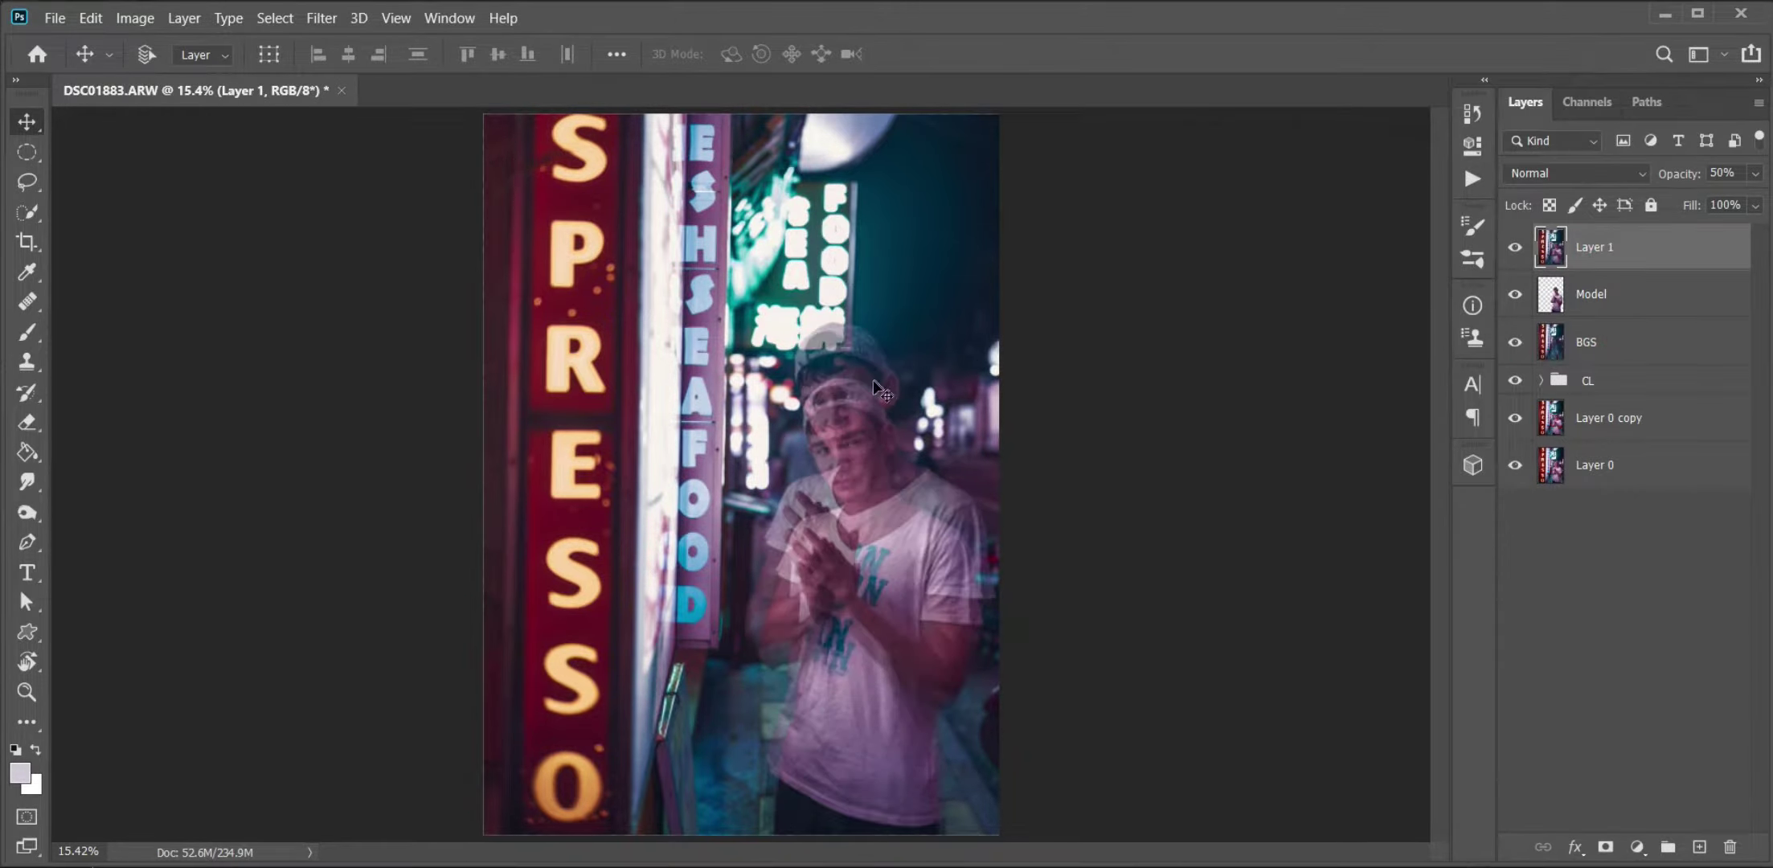
- Try scaling the stamped layer, cancel, and restore it after deleting it
key("ctrl+t")
mouse_move(738, 112)
left_mouse_down()
mouse_move(749, 68)
mouse_move(813, 118)
left_mouse_up()
scroll(946, 407, "up", 10)
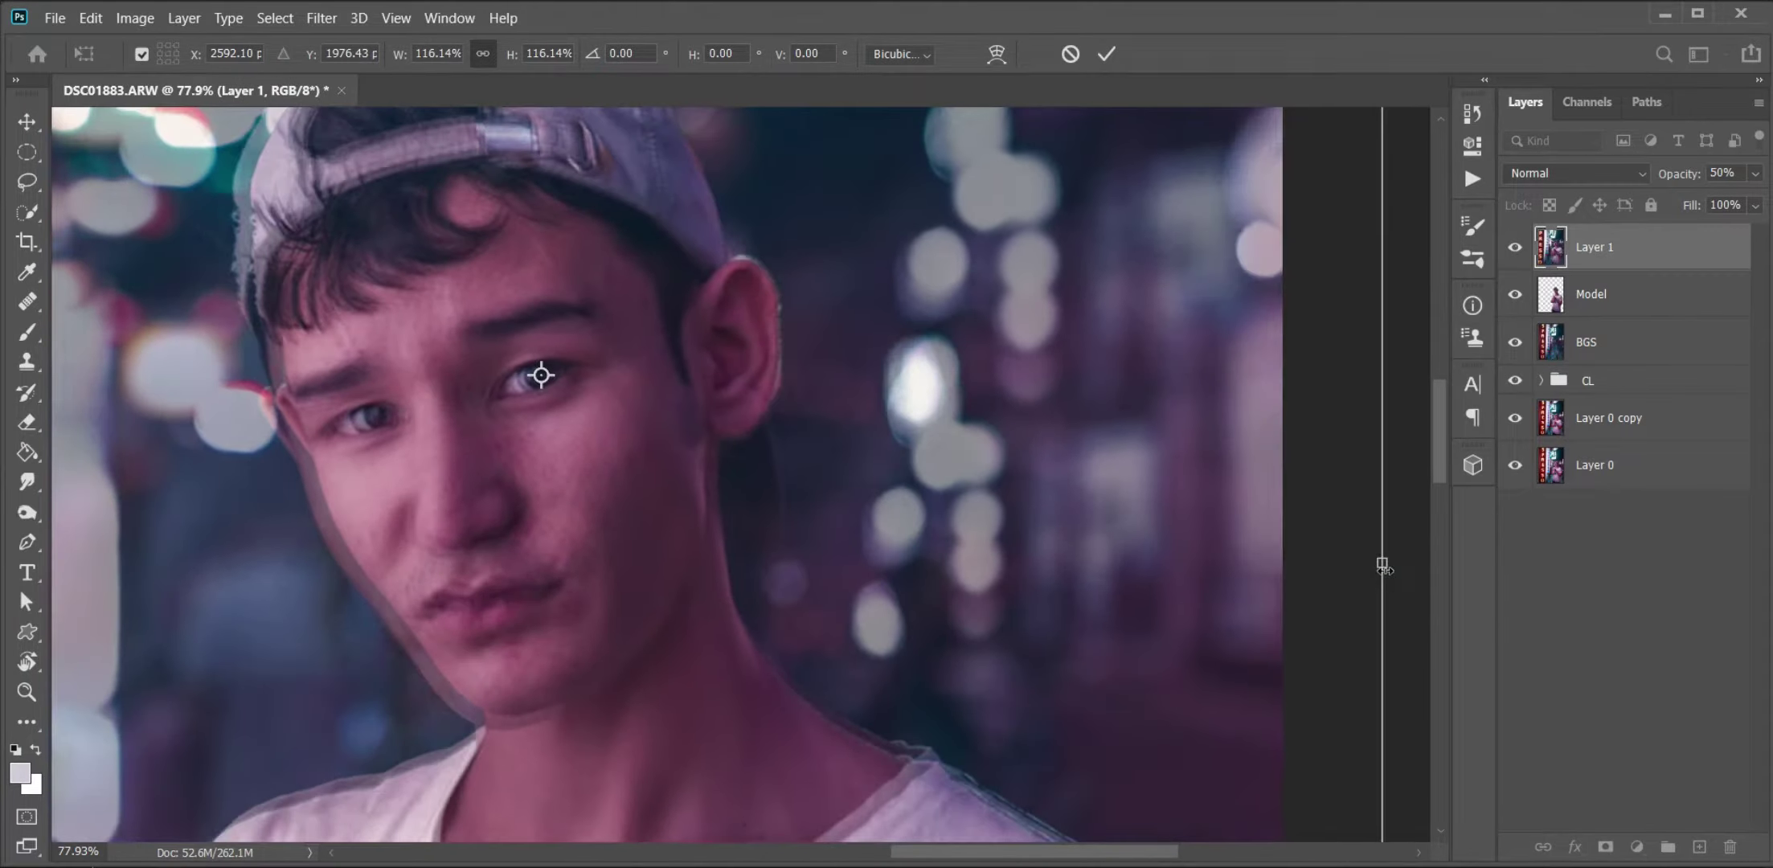
left_click_drag(1382, 567, 1316, 622)
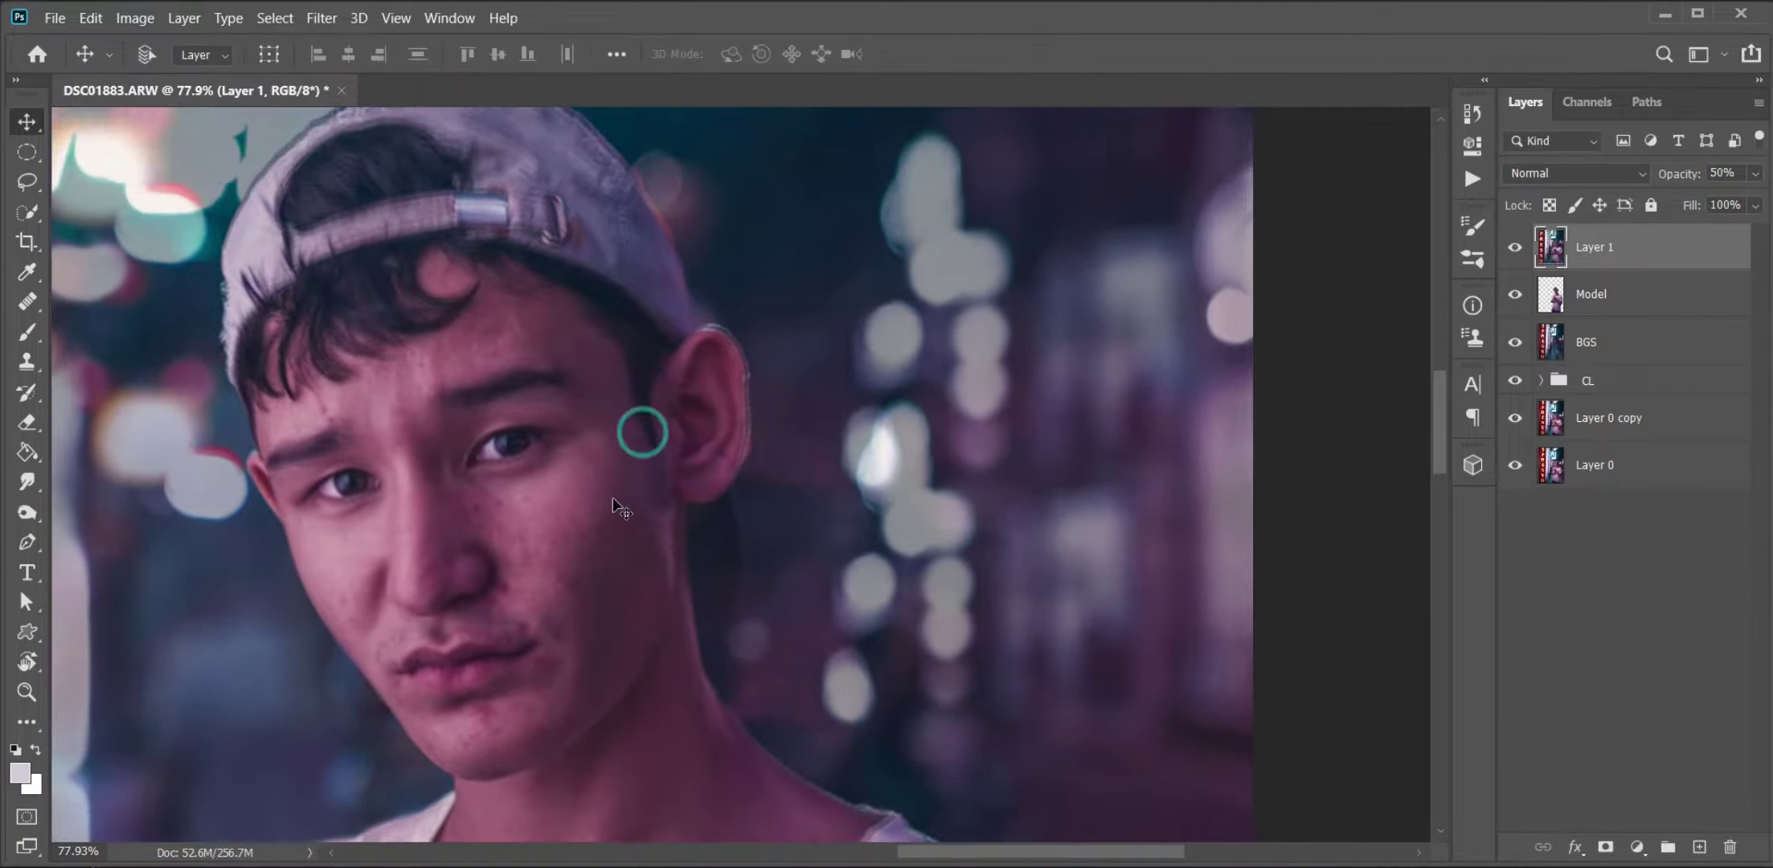
left_click_drag(641, 424, 428, 610)
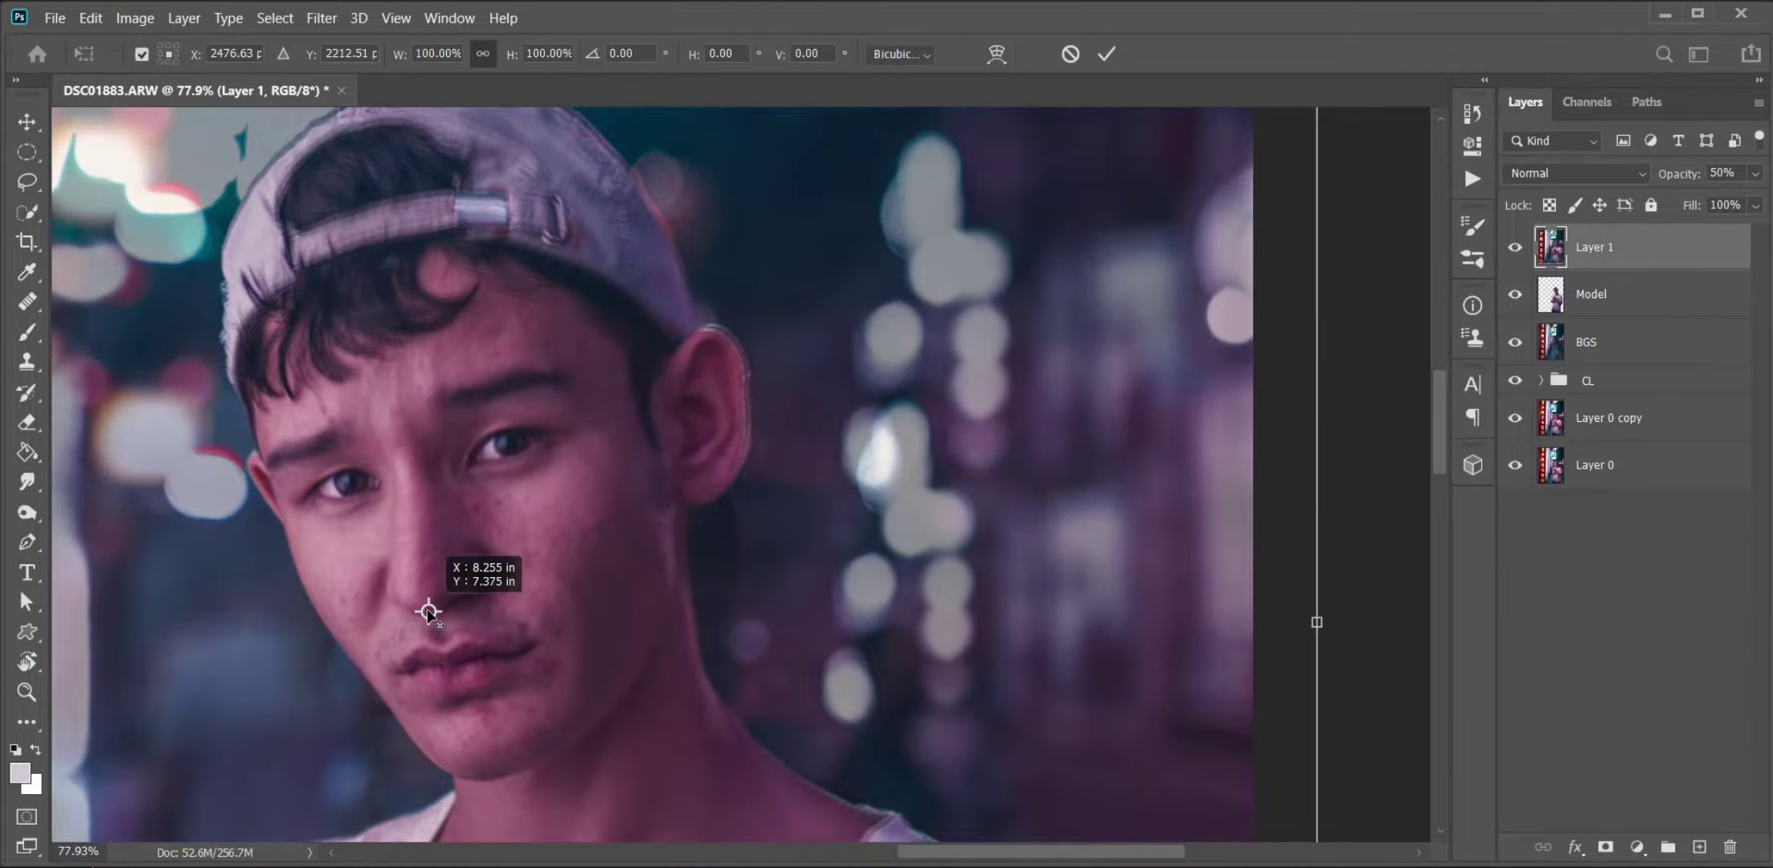
key("Return")
key("Delete")
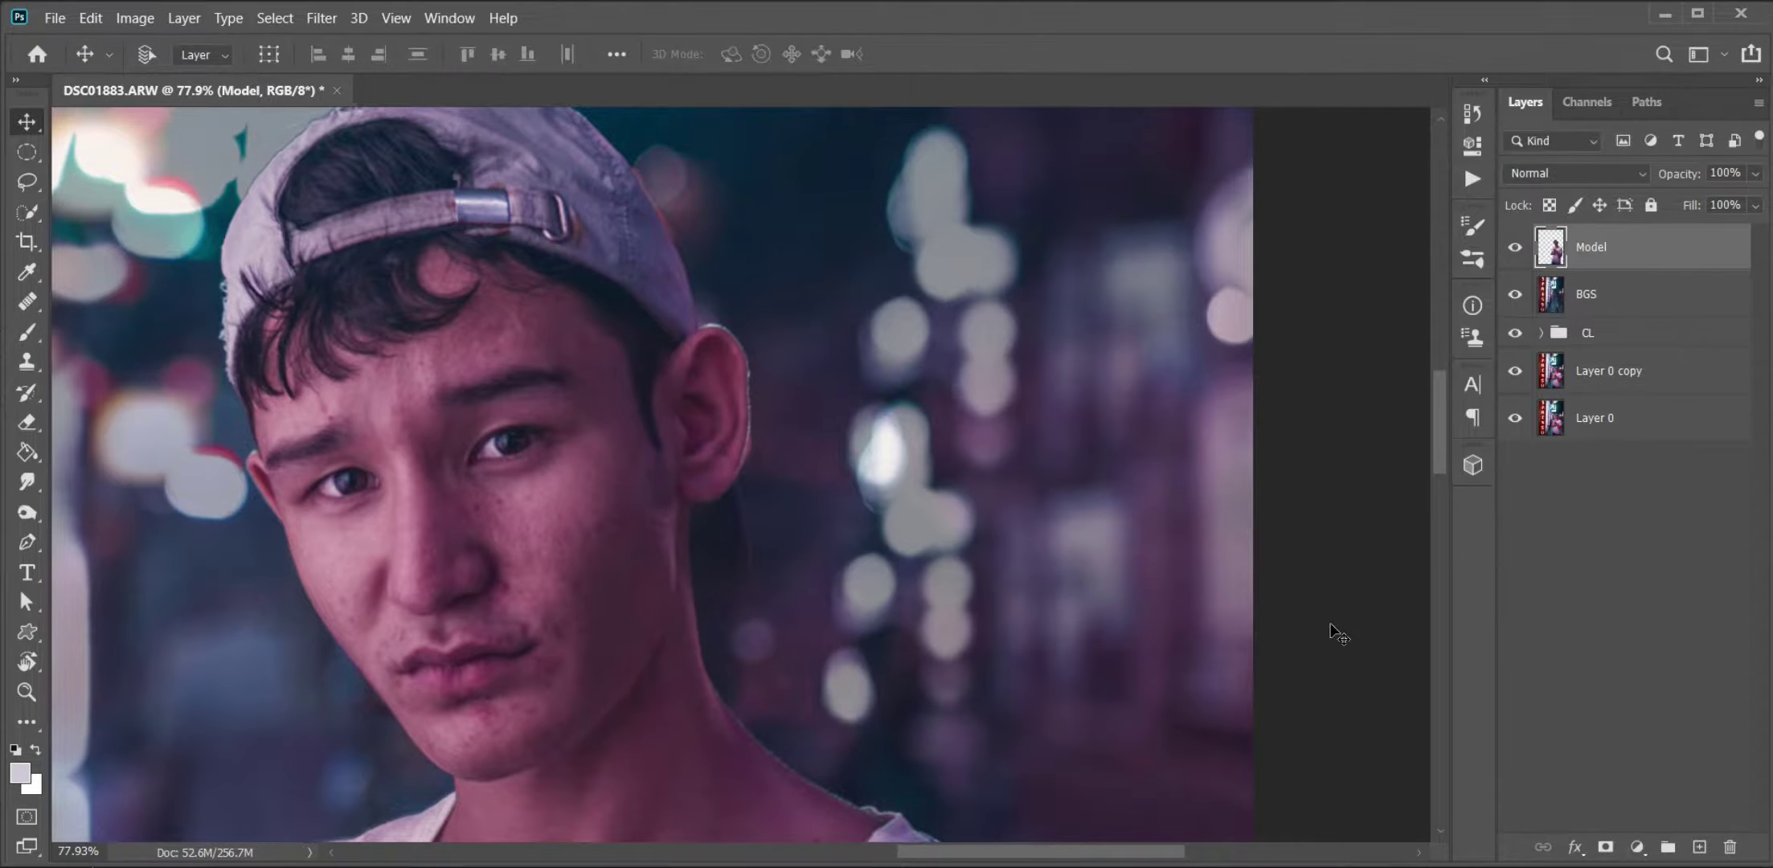
key("ctrl+z")
key("ctrl+z")
- Return Layer 1 to 100%, add a black mask, and pick a soft white brush
key("0")
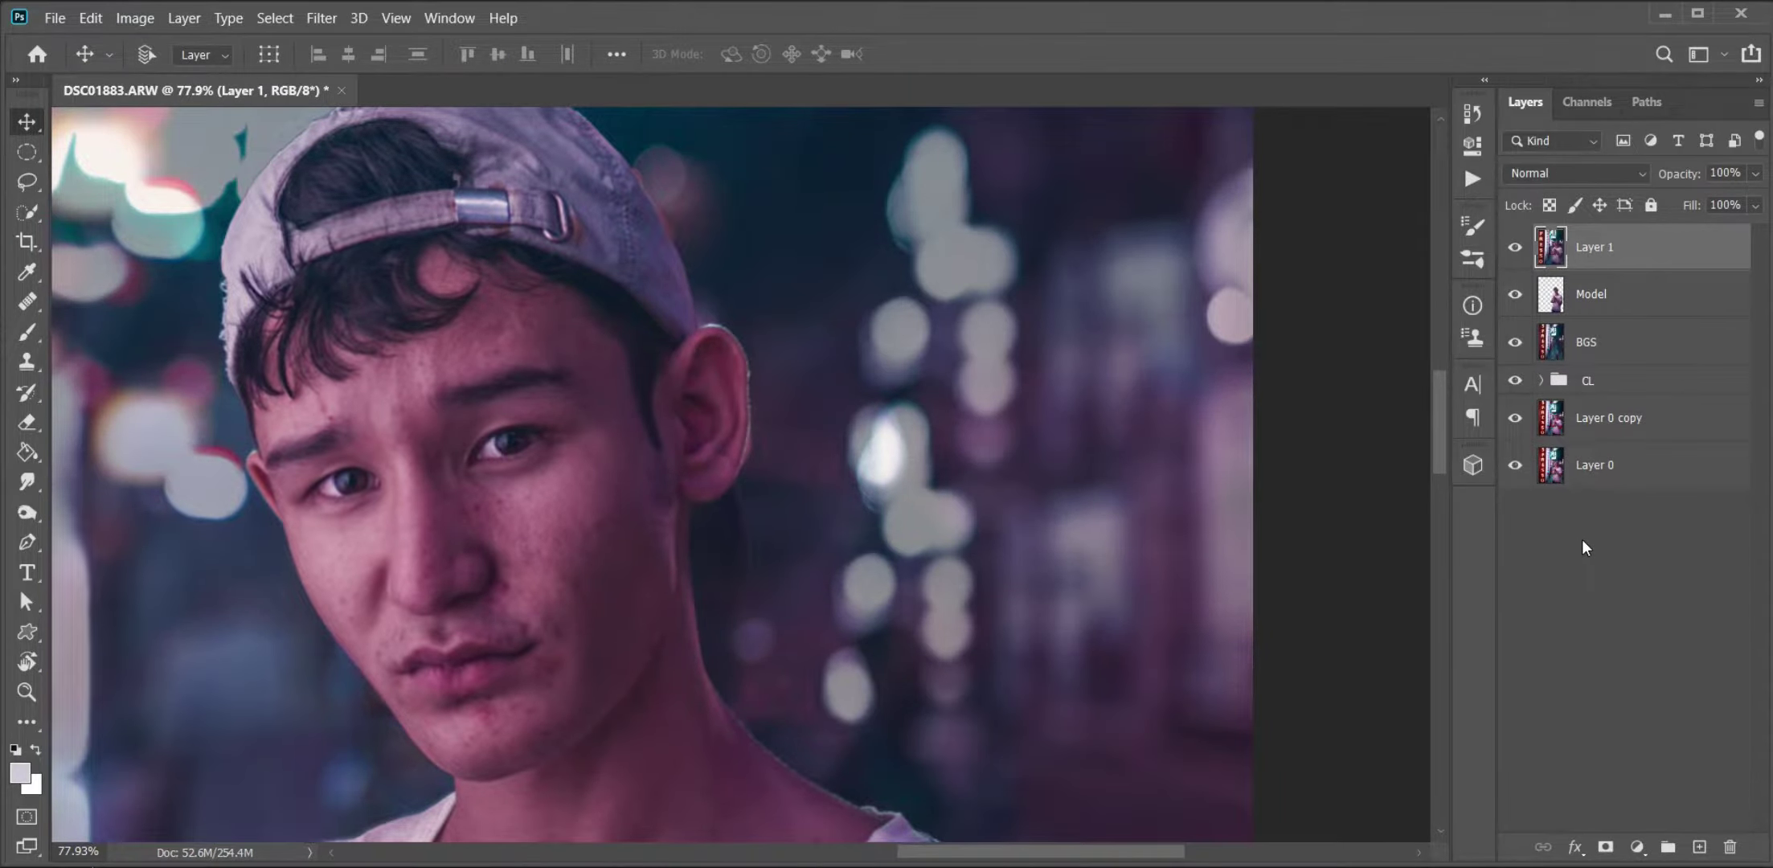
left_click(1605, 846, "alt")
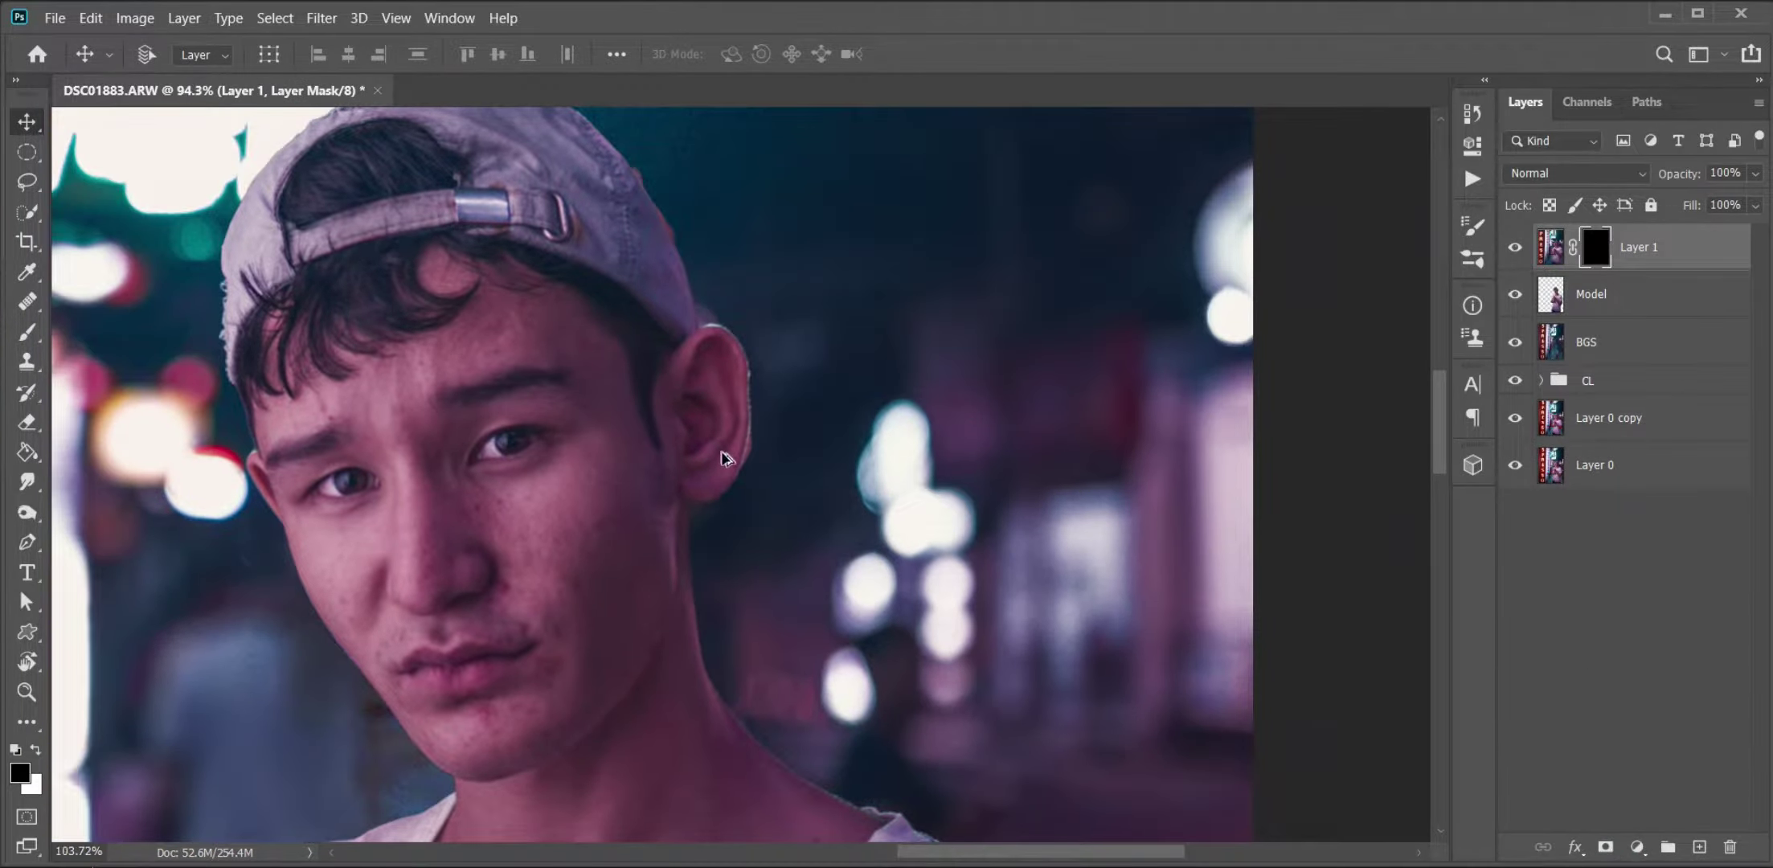
scroll(722, 458, "up", 3)
key("b")
scroll(762, 466, "down", 1)
right_click(761, 466)
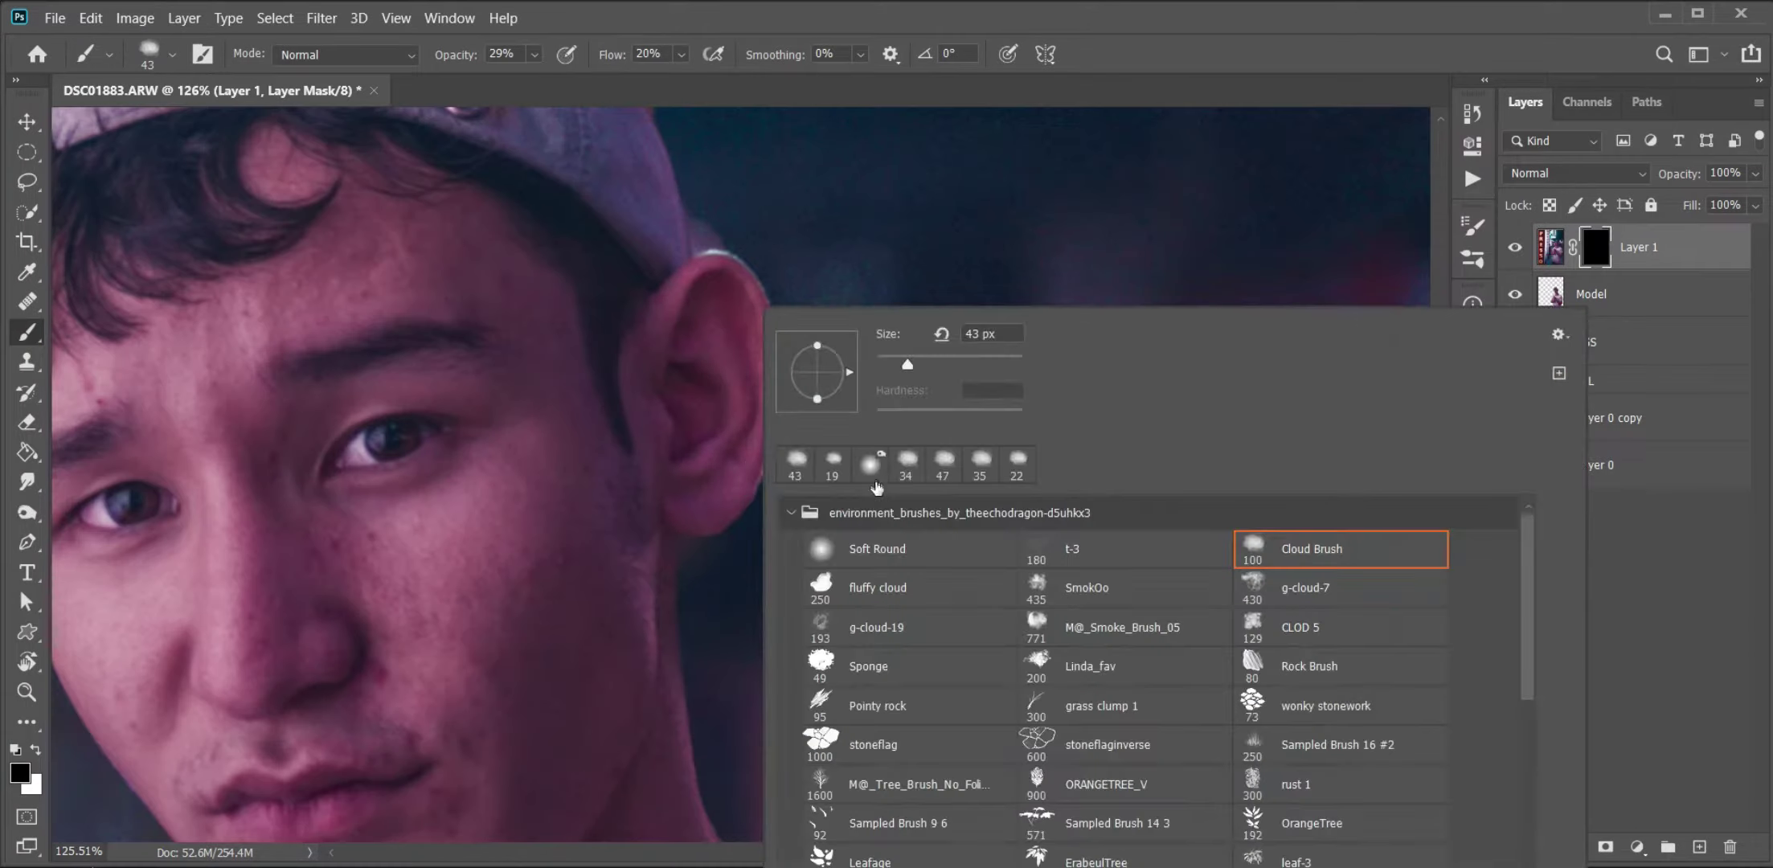
left_click(850, 646)
left_click(1093, 85)
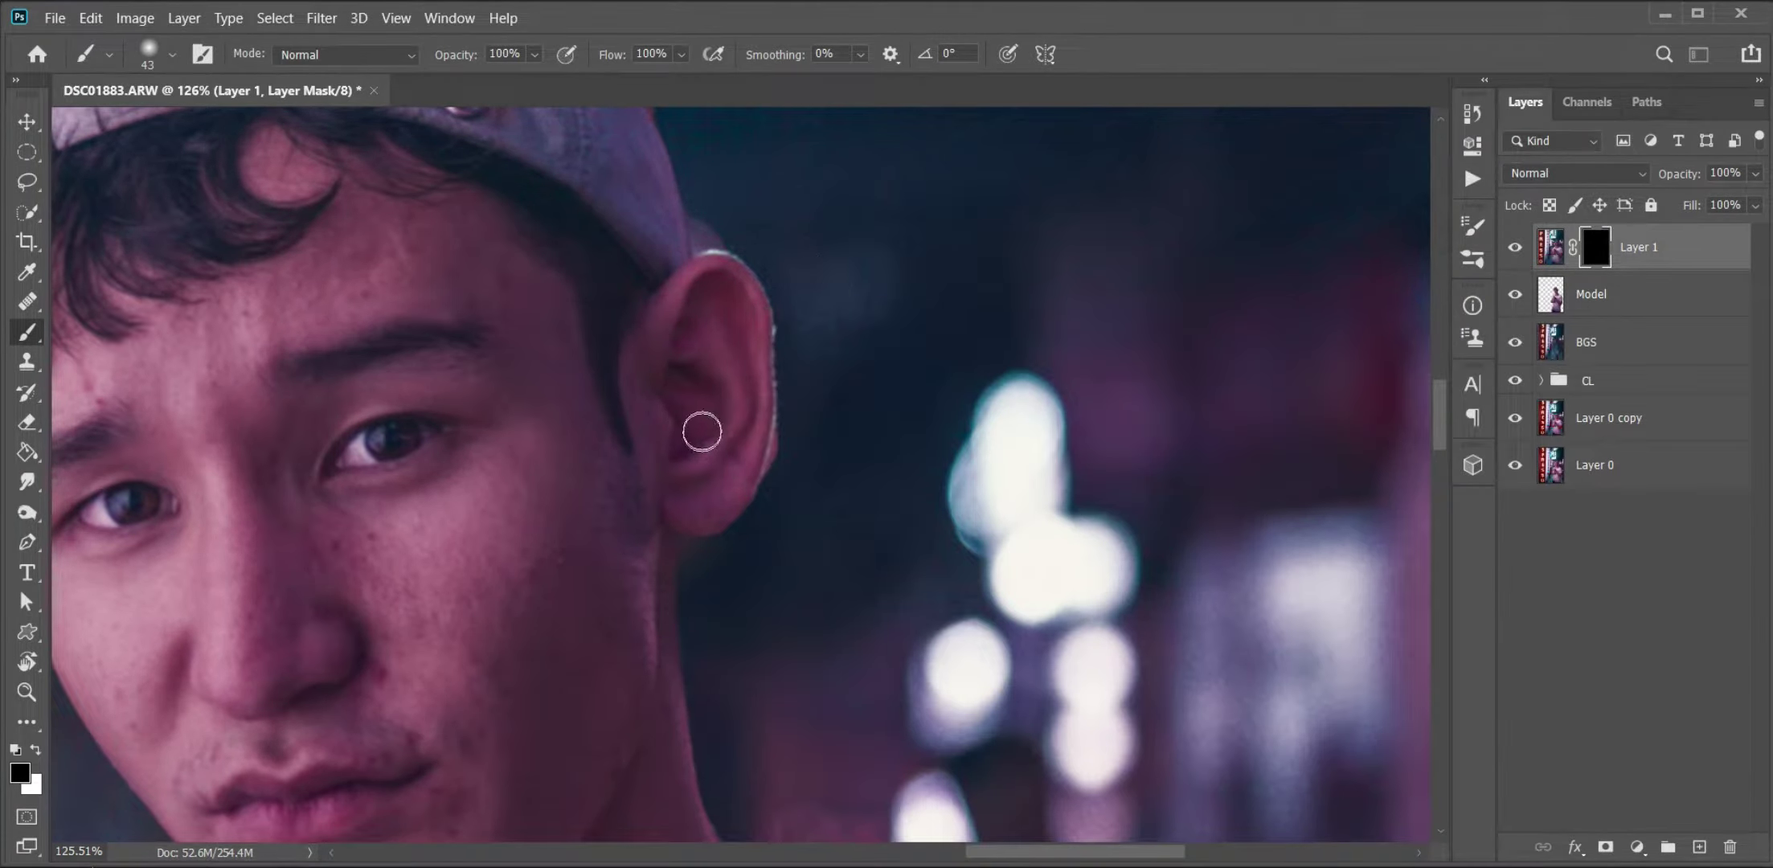
key("bracketright")
key("bracketright")
key("bracketright")
key("x")
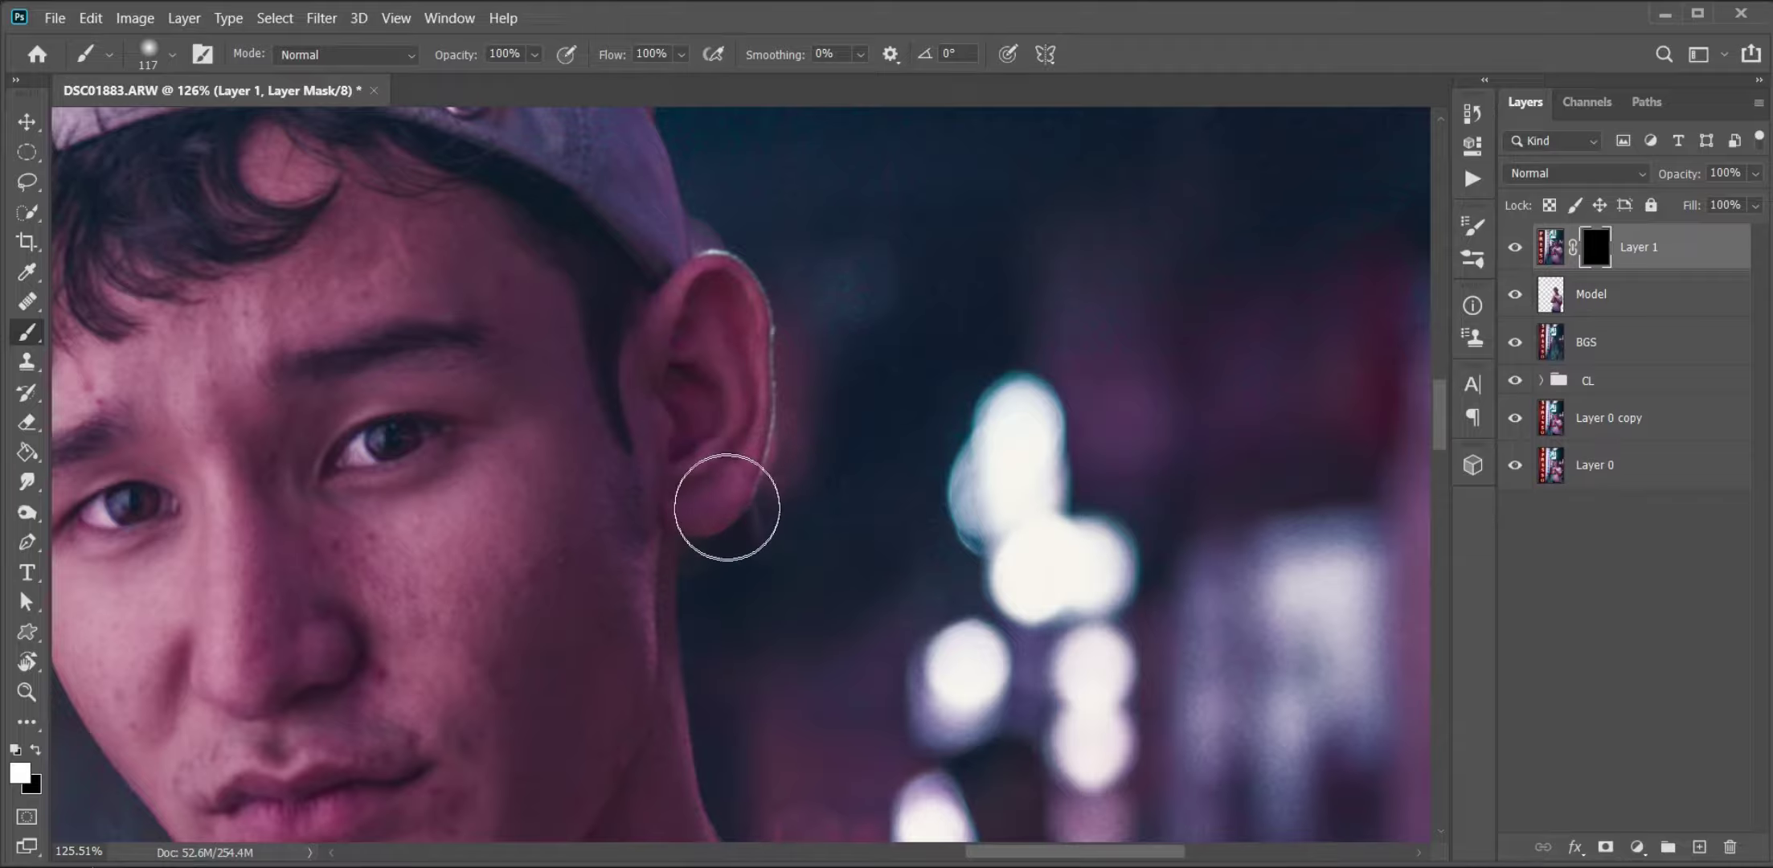
- Zoom to the cap and ear and set a 285 px brush at 50% opacity and flow
scroll(728, 635, "down", 2)
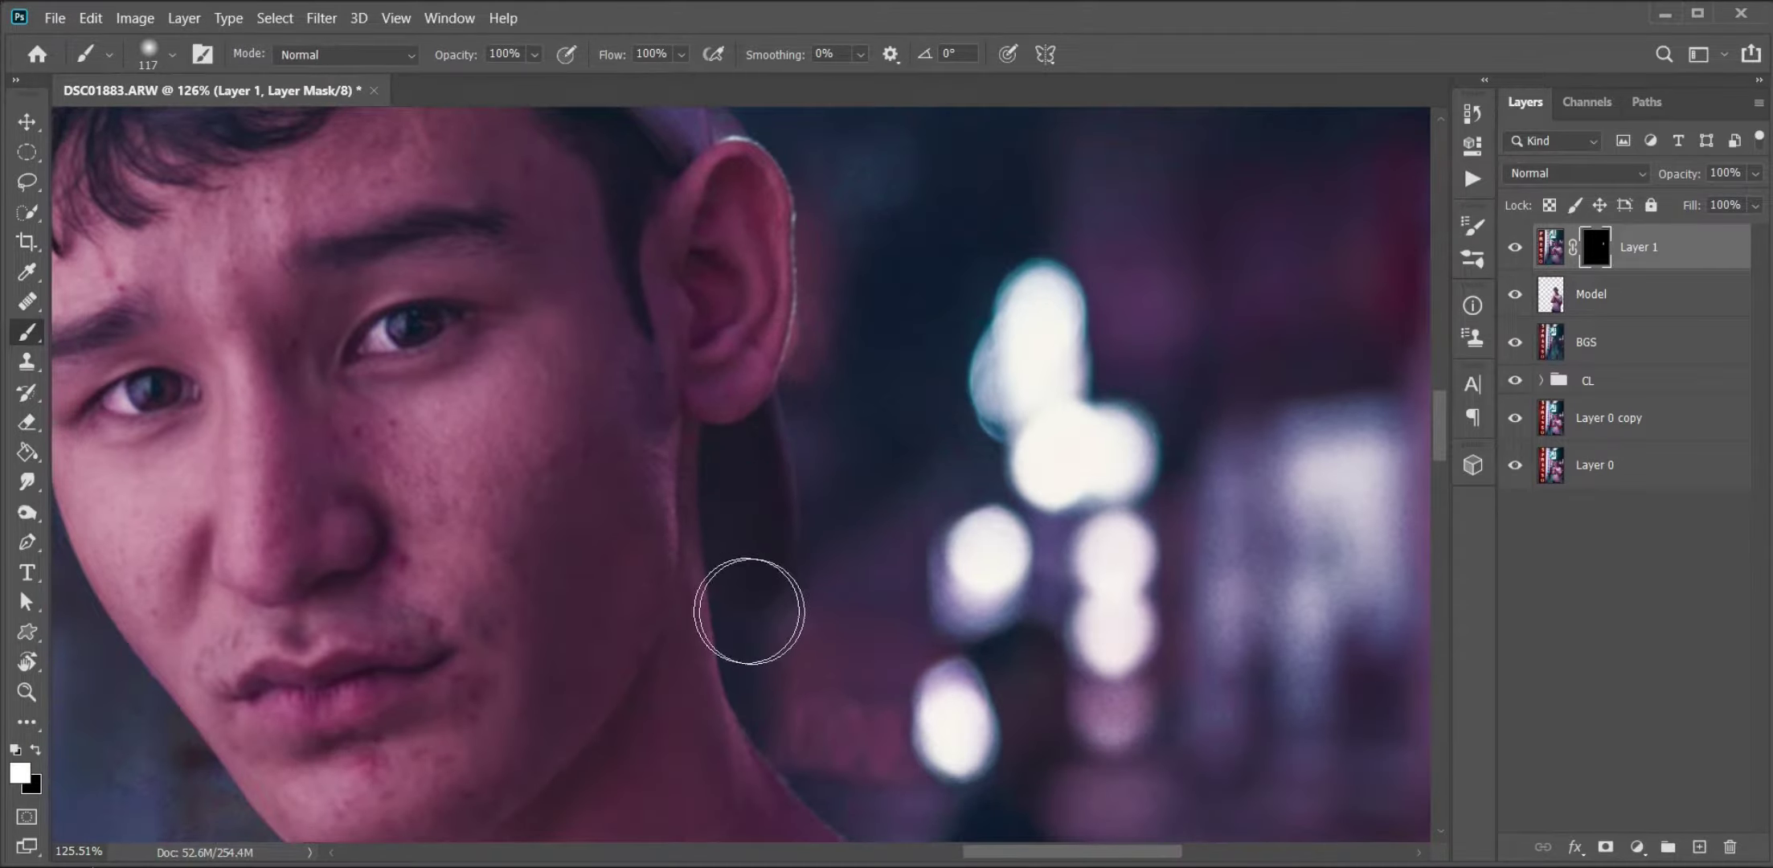
left_click_drag(780, 285, 740, 573)
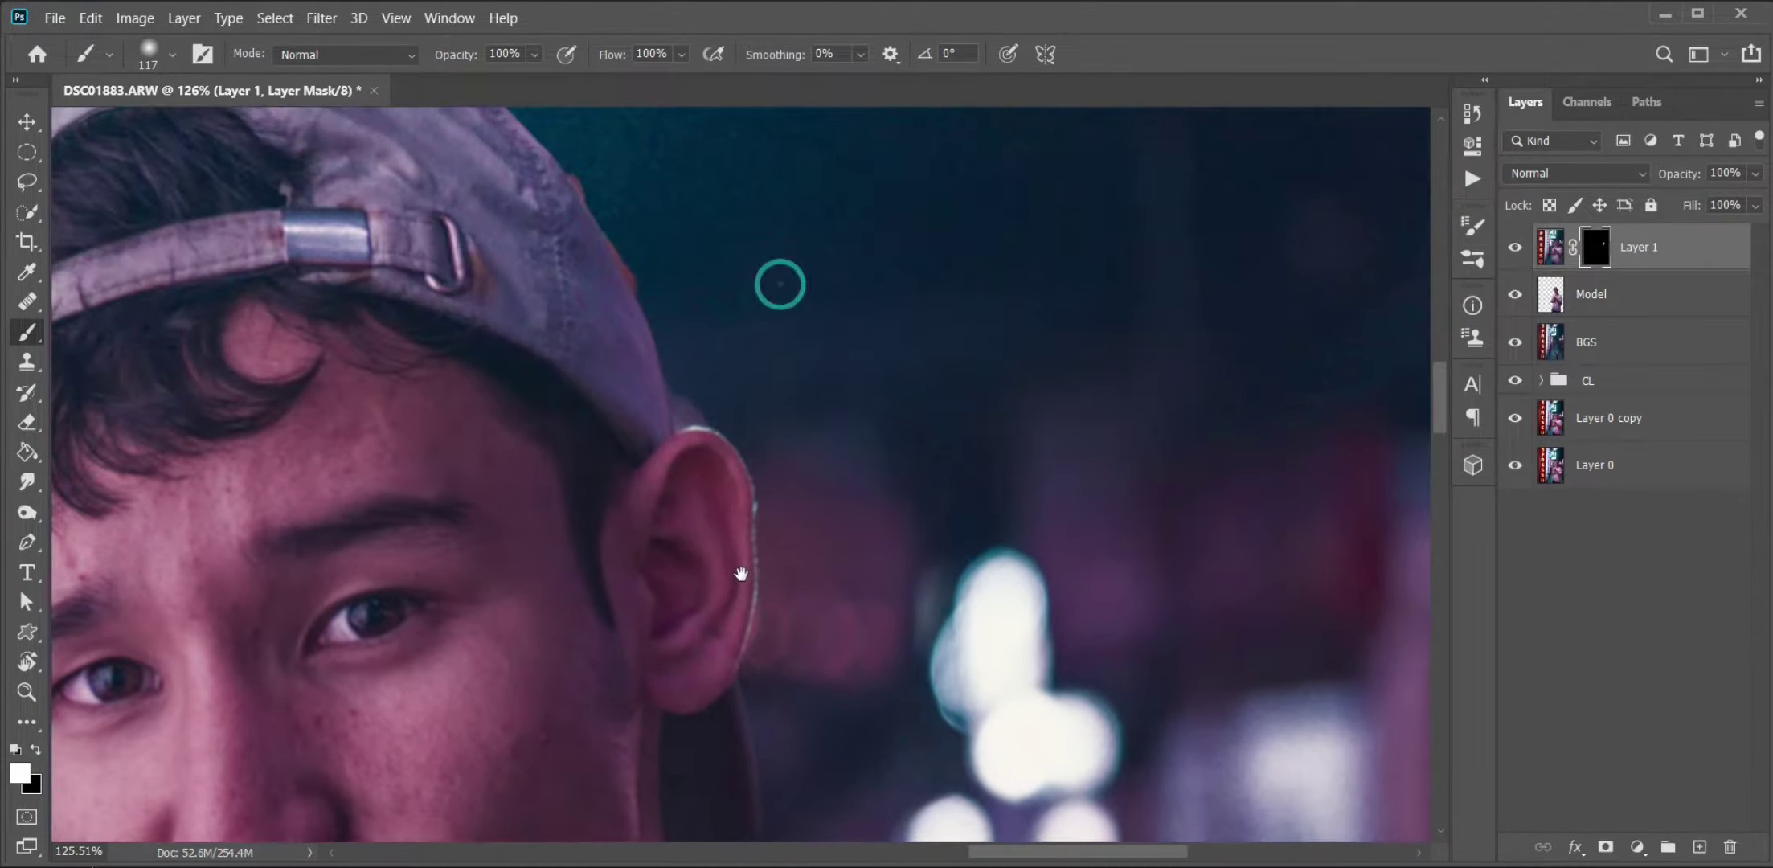
left_click_drag(672, 407, 772, 712)
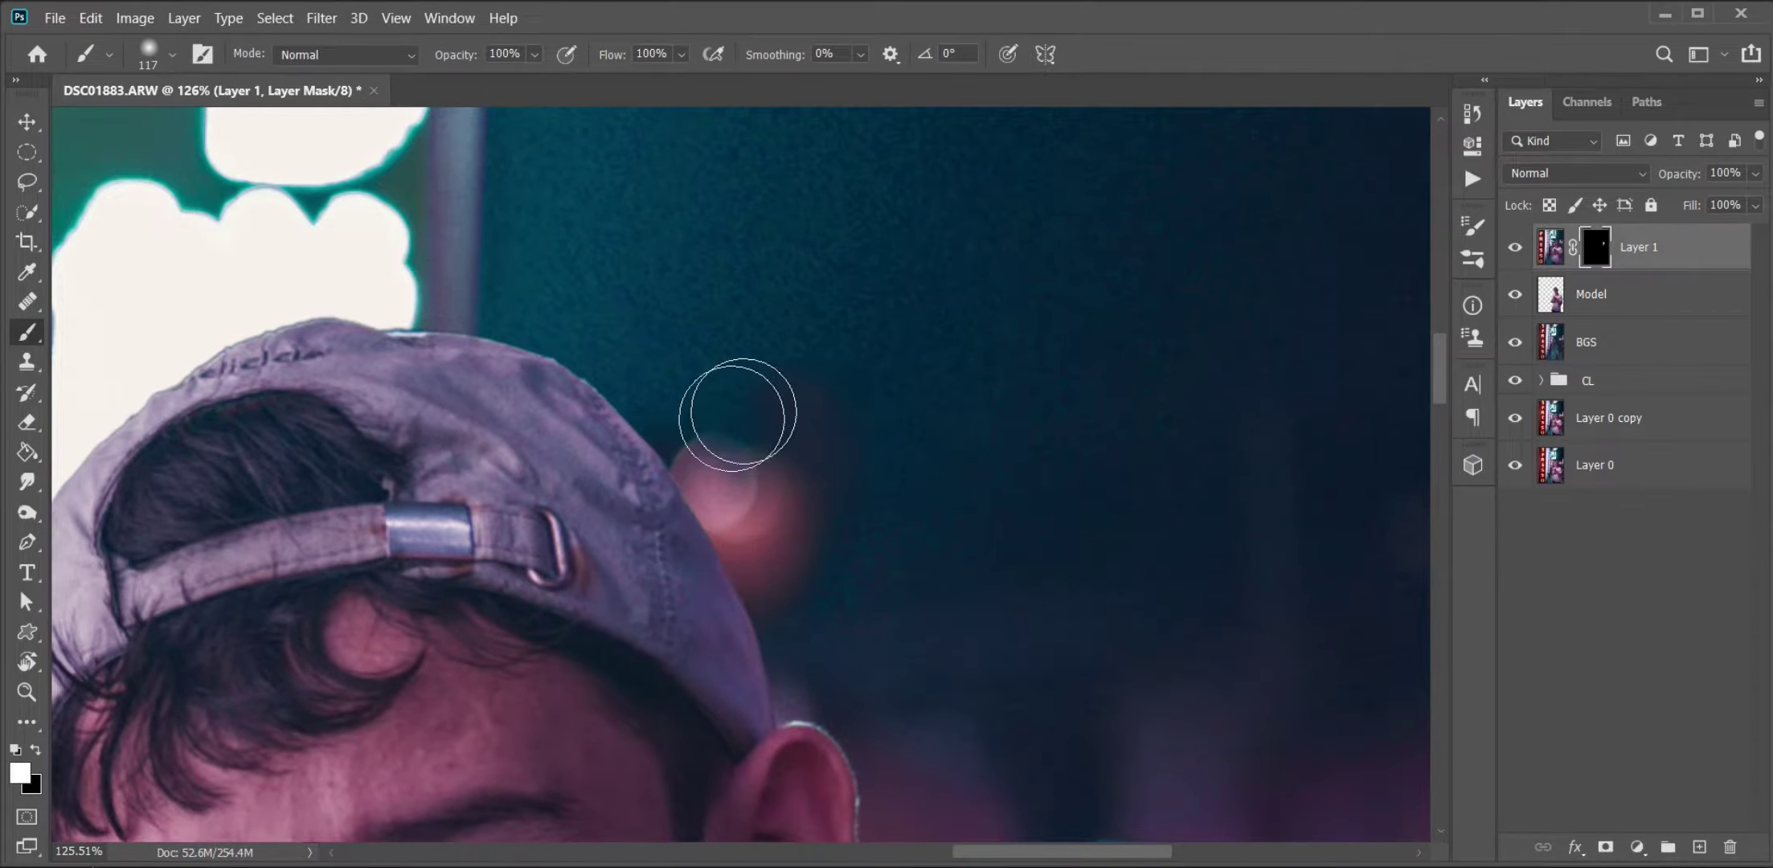
left_click_drag(831, 558, 926, 535)
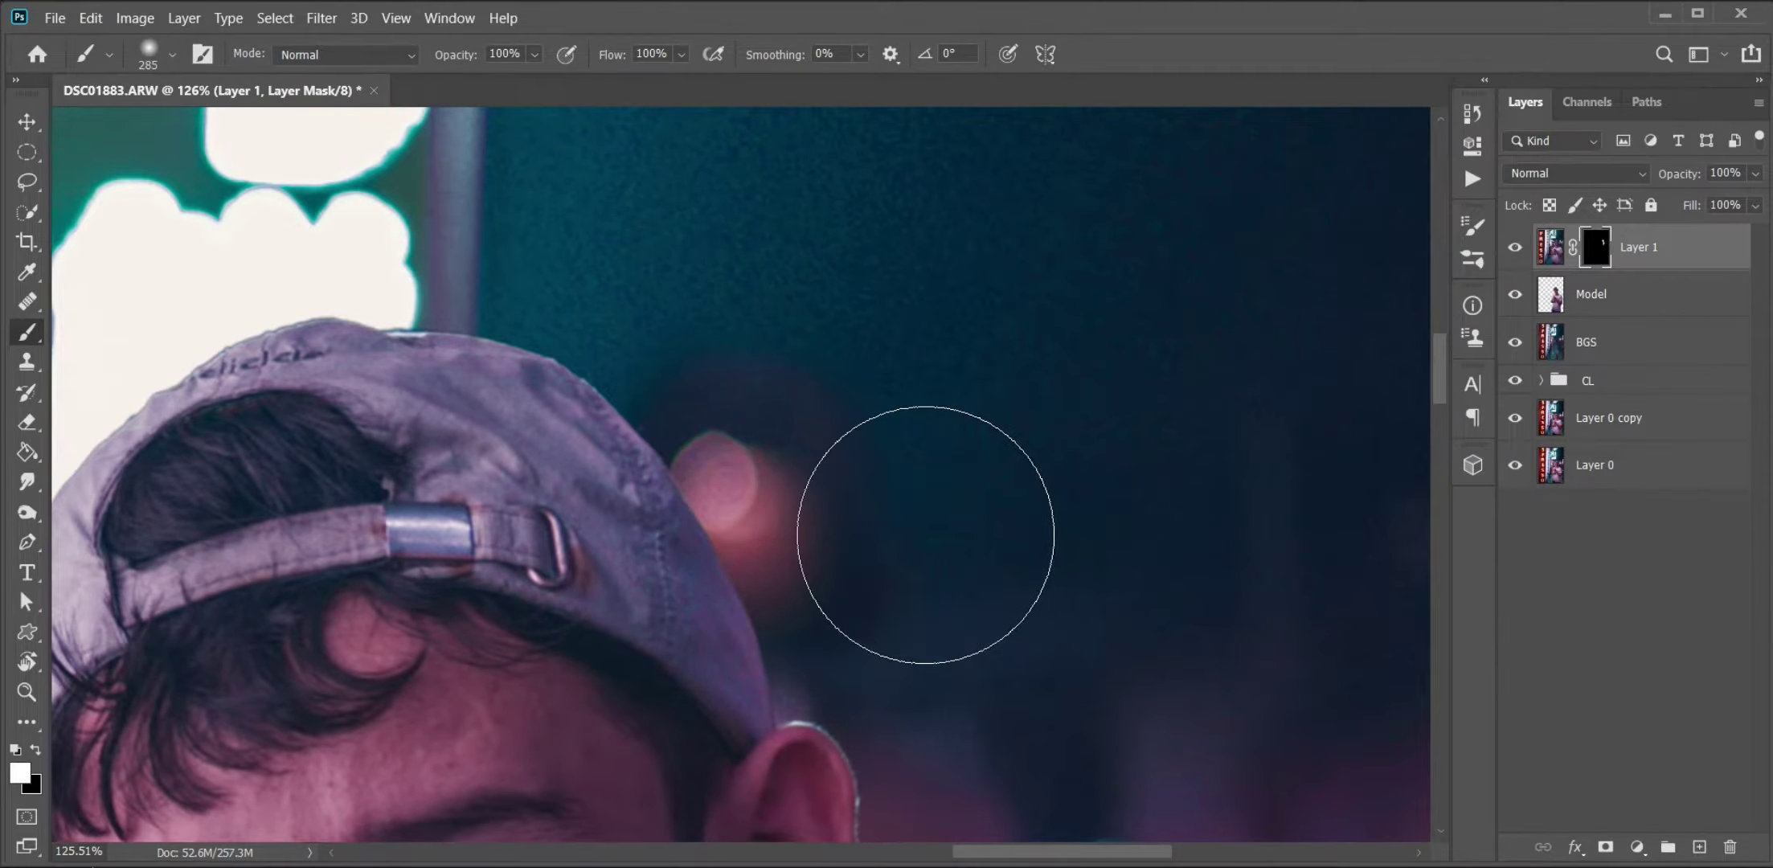
key("5")
key("shift+5")
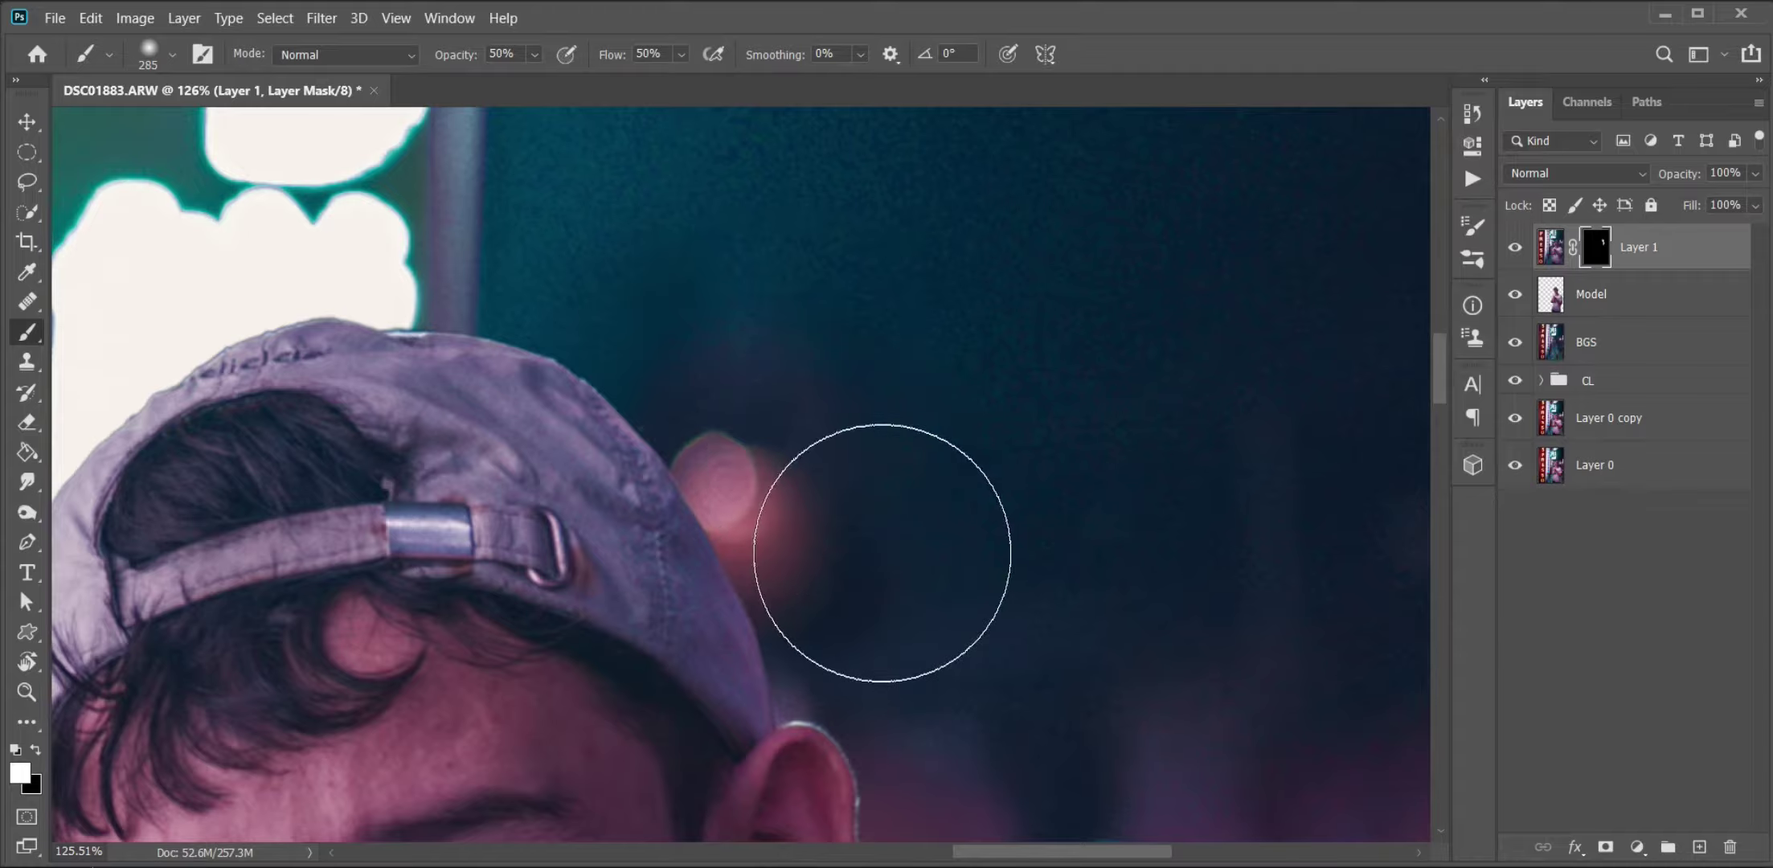
left_click_drag(883, 553, 779, 288)
key("bracketleft")
key("bracketleft")
key("bracketleft")
- Paint the mask along the neck, shoulder and cap edges, then fit the photo in view
scroll(835, 553, "down", 5)
key("0")
key("shift+0")
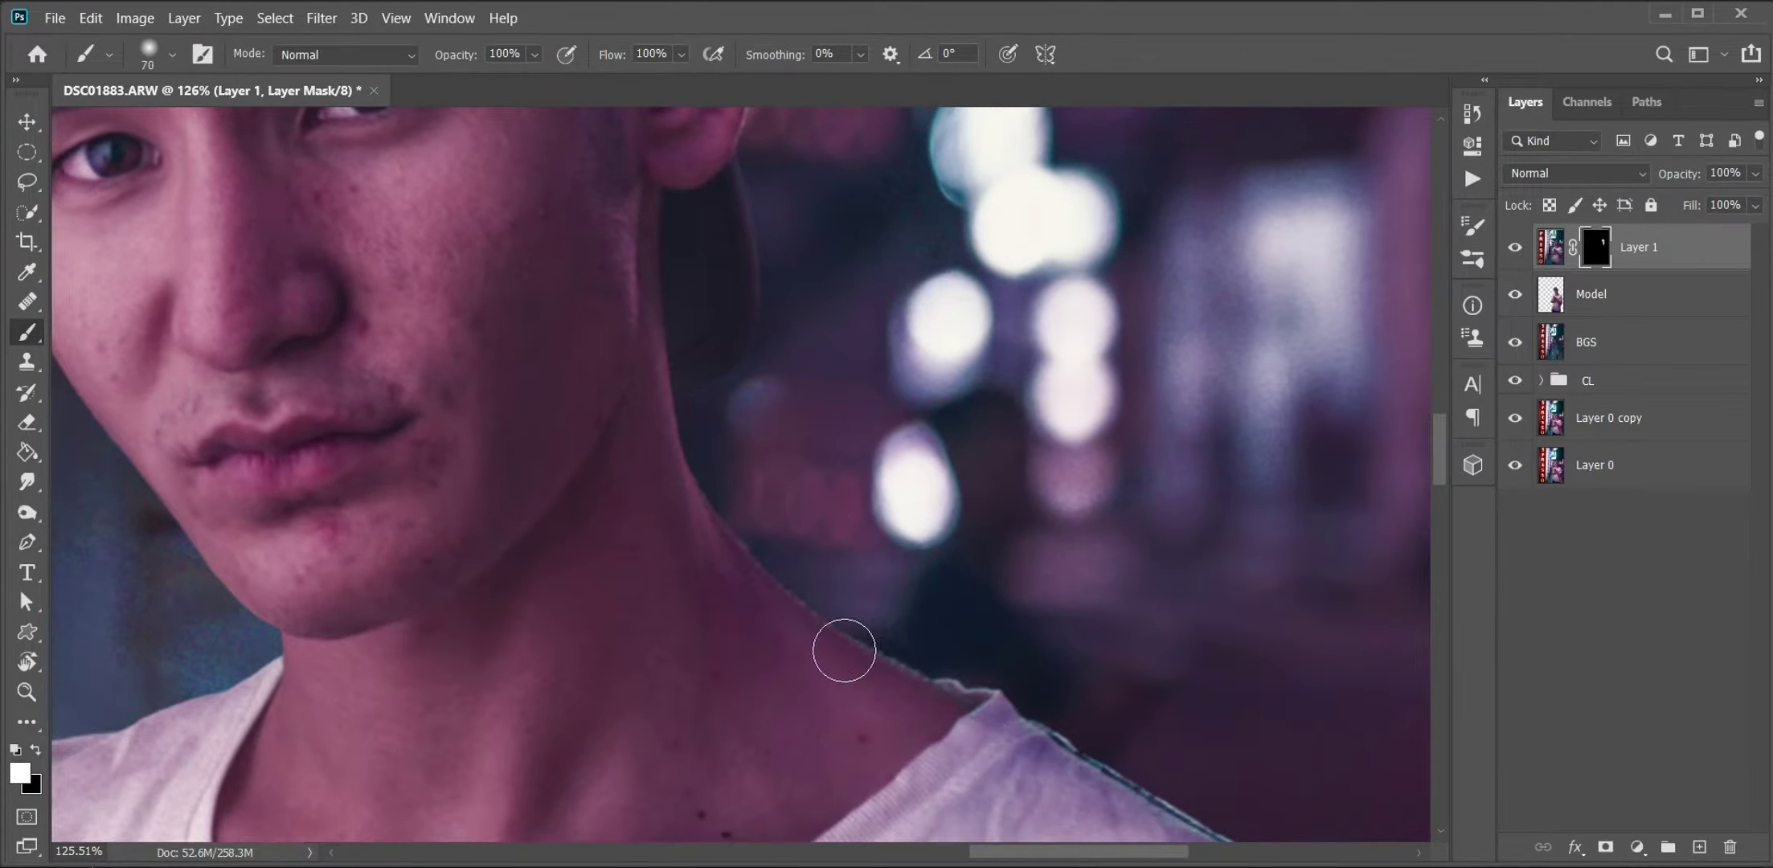
left_click_drag(844, 650, 723, 451)
mouse_move(818, 692)
left_mouse_down()
mouse_move(455, 284)
mouse_move(1087, 637)
left_mouse_up()
mouse_move(486, 297)
left_mouse_down()
mouse_move(1039, 552)
mouse_move(1013, 656)
left_mouse_up()
left_click_drag(771, 563, 787, 779)
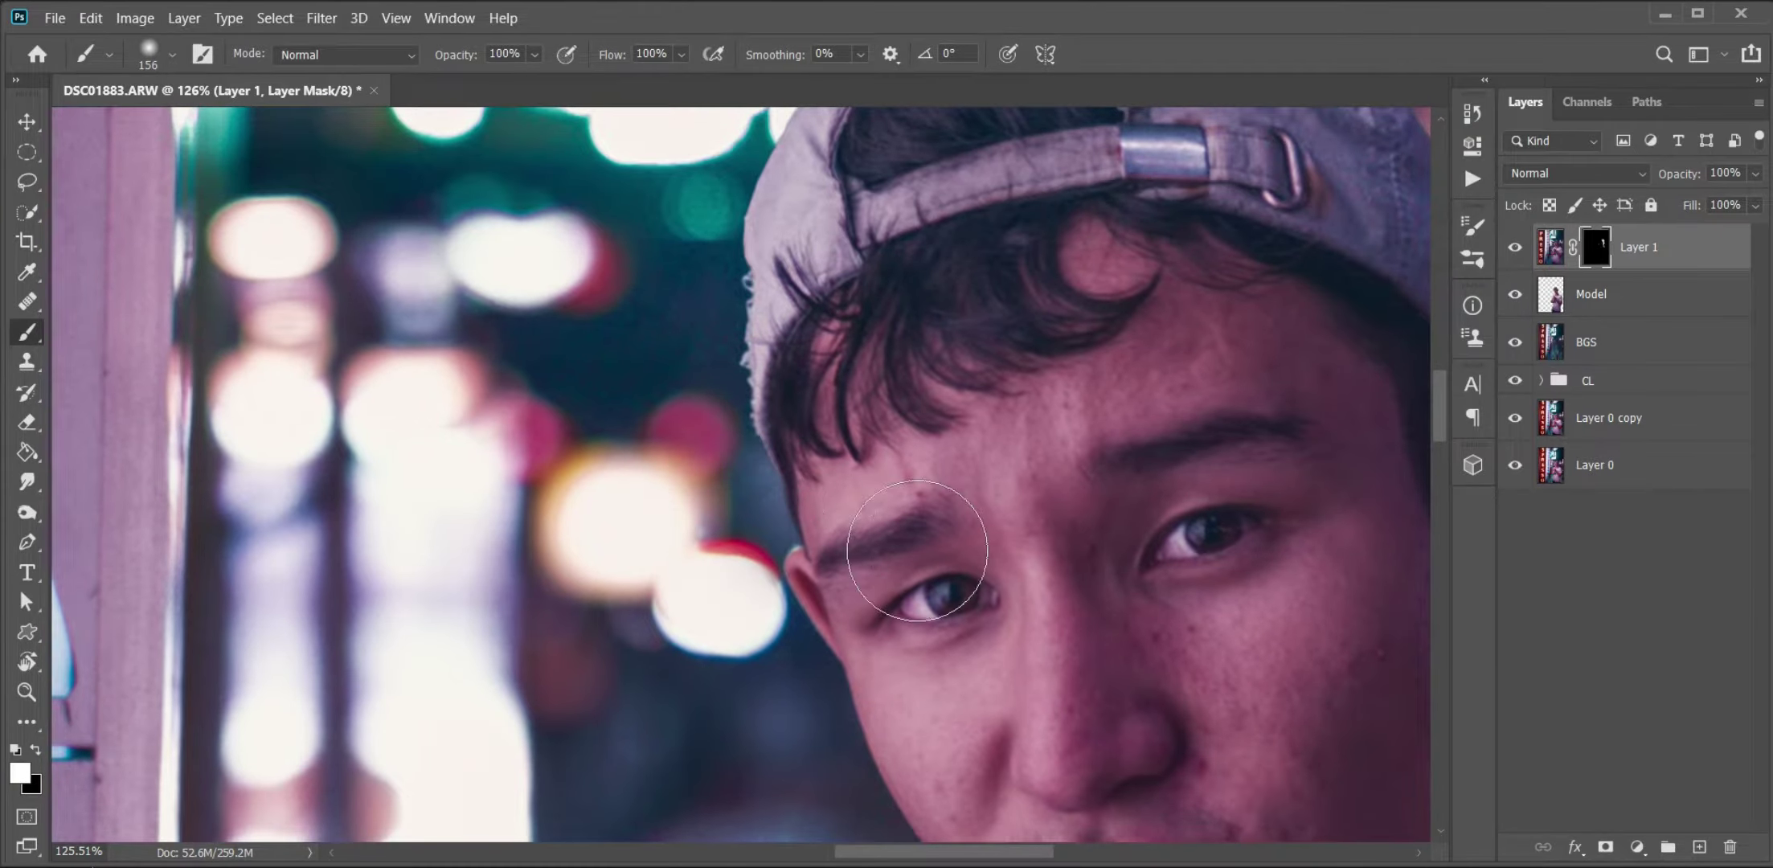
scroll(916, 551, "up", 5)
scroll(893, 542, "up", 5)
key("v")
key("ctrl+0")
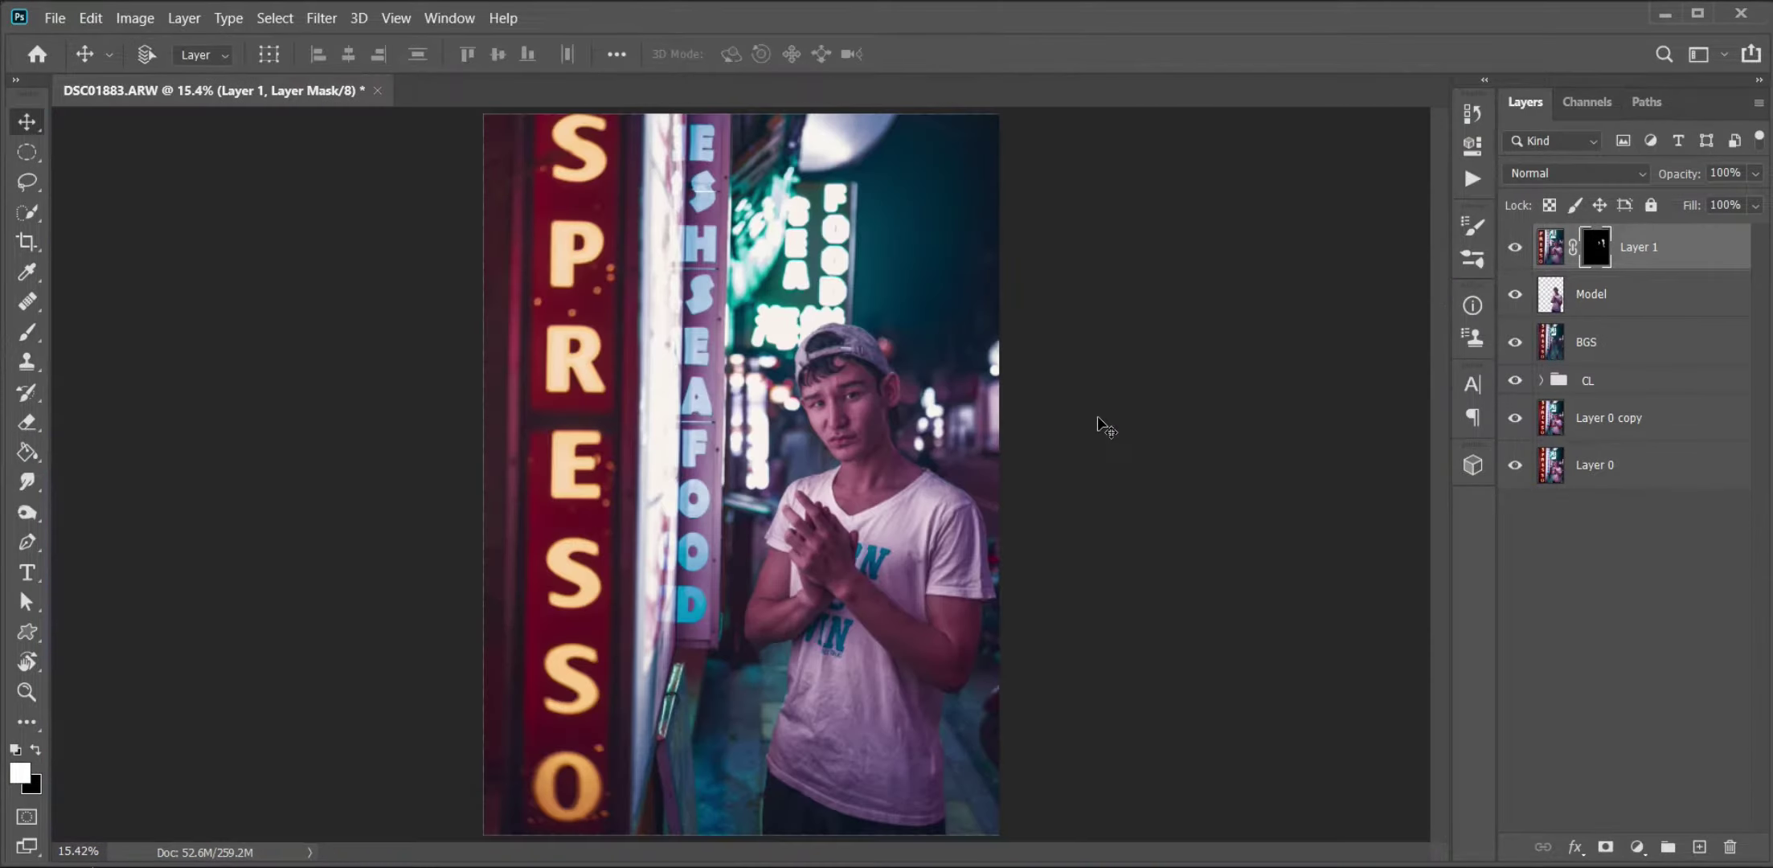
- Name the masked layer EdgeFix and stamp all visible layers into a new Layer 1
key("ctrl+2")
type("EdgeFix")
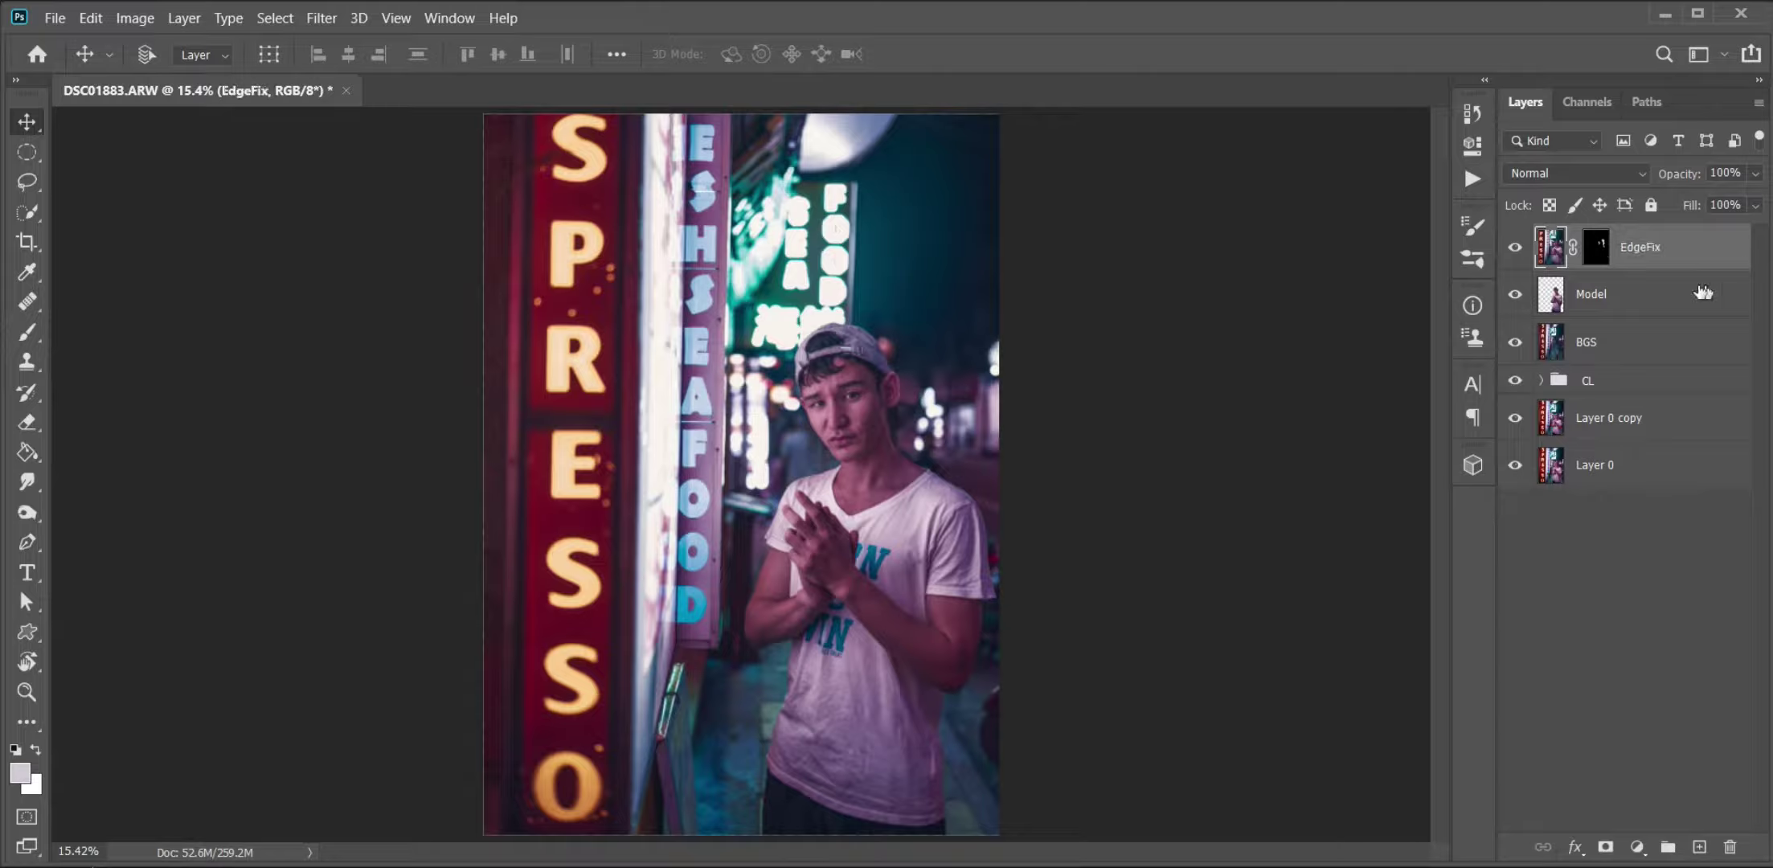
left_click(1695, 251)
key("ctrl+shift+alt+e")
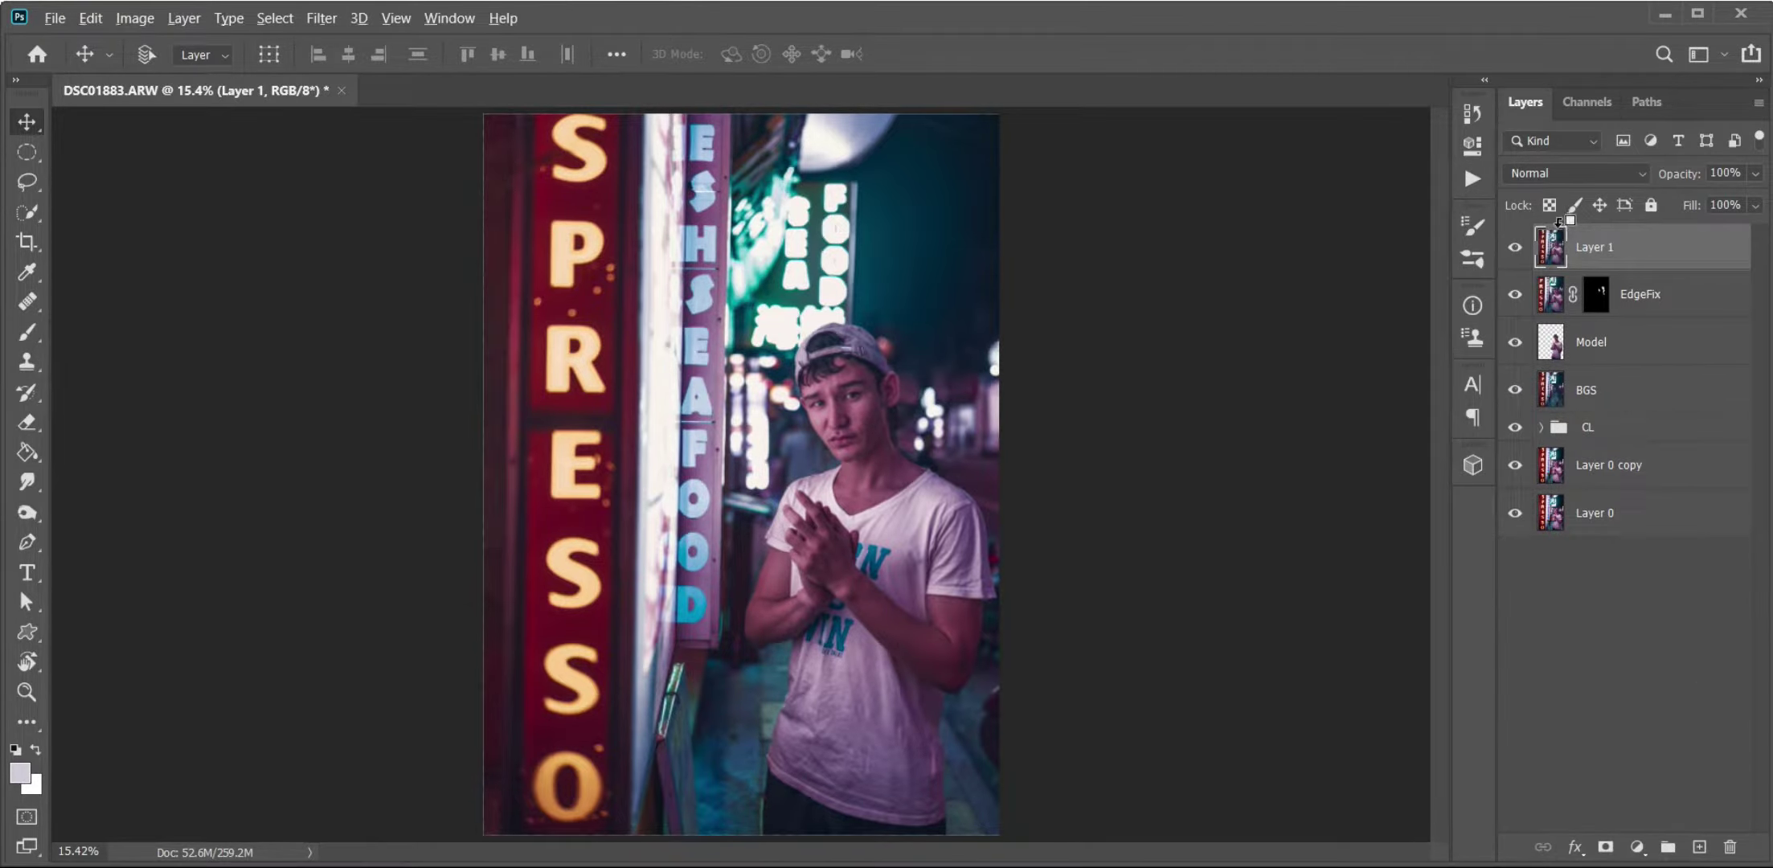
scroll(930, 368, "up", 2)
scroll(931, 367, "up", 3)
scroll(931, 368, "up", 4)
scroll(930, 368, "up", 3)
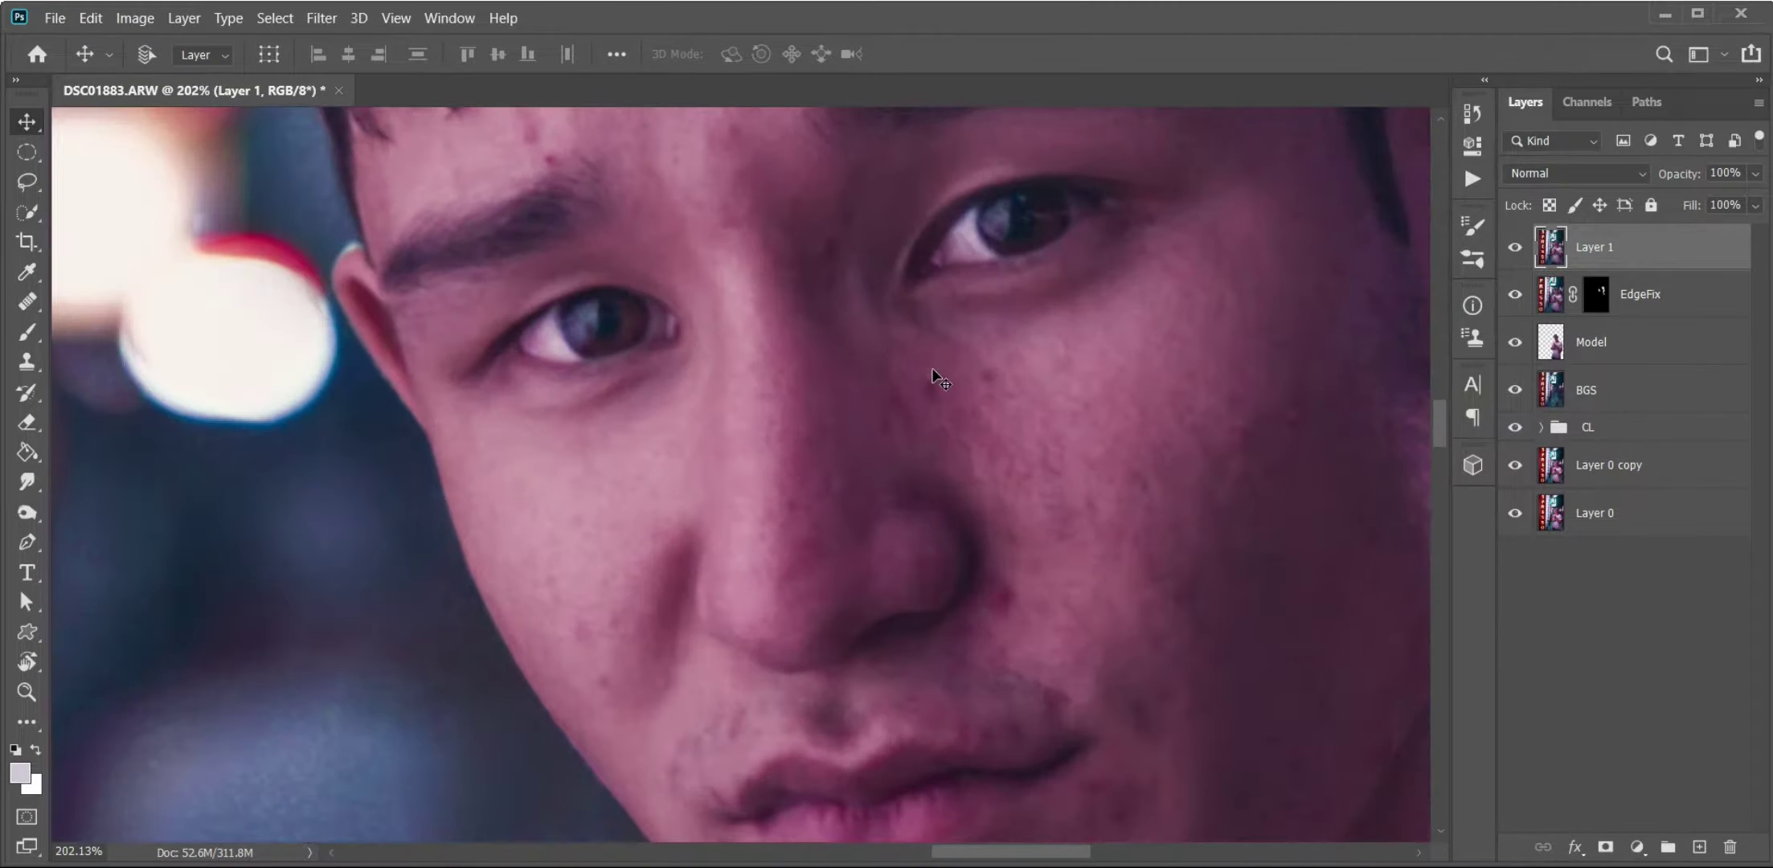
- Spot-heal blemishes on the cheek and nose, using brush sizes 9, 20 and 13
key("j")
left_click_drag(950, 467, 970, 385)
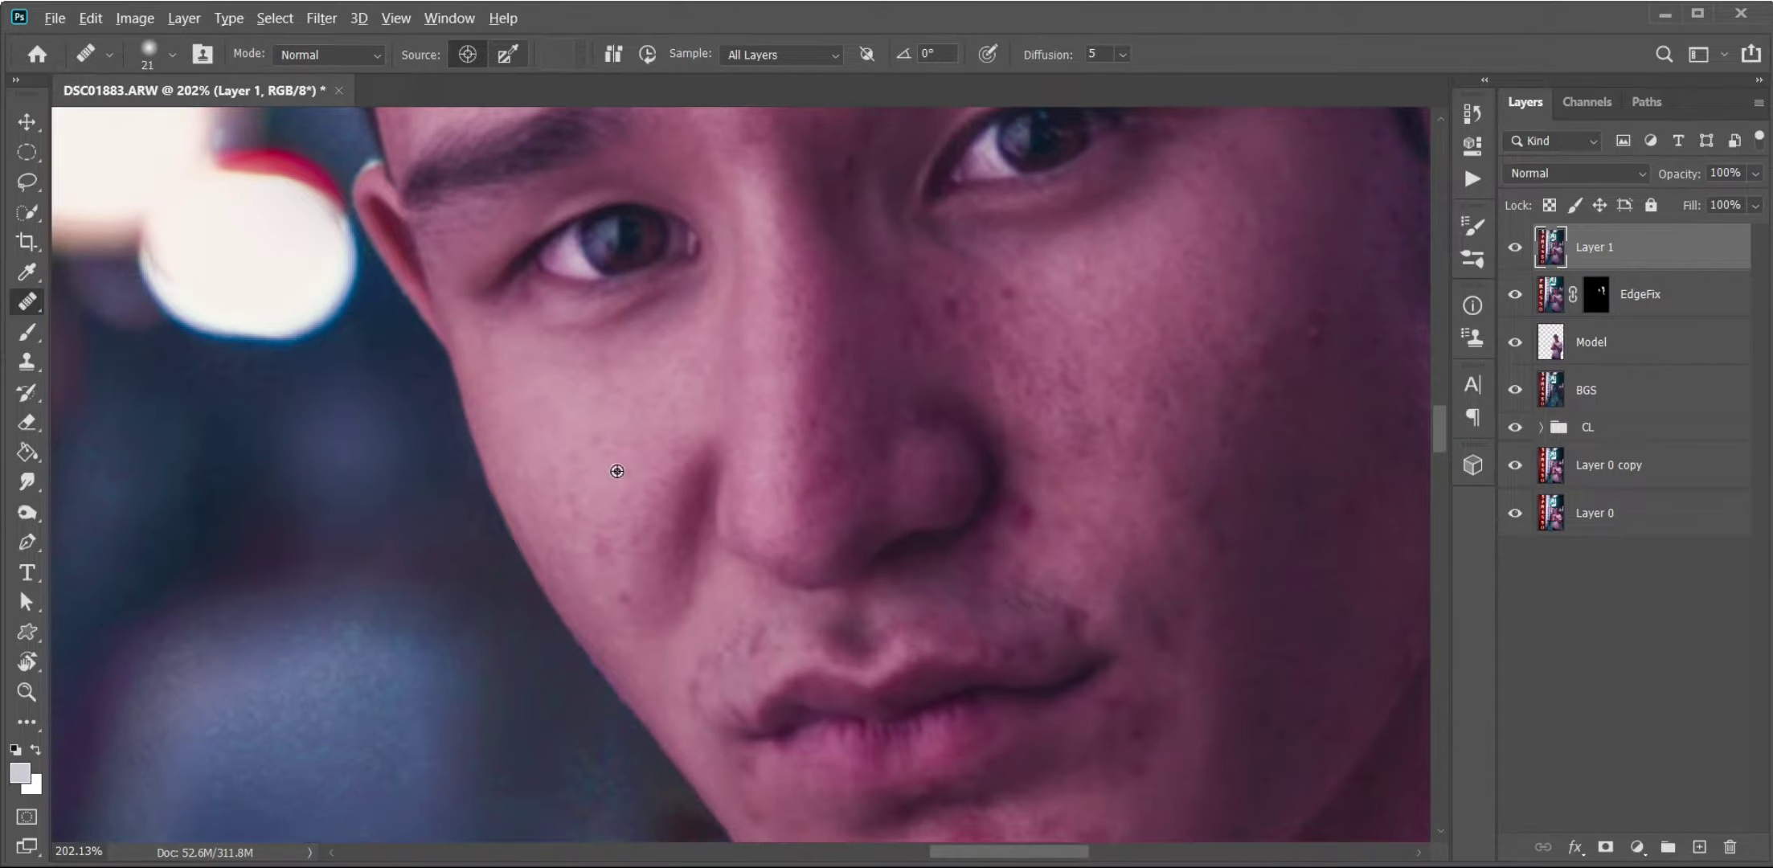
left_click_drag(625, 603, 632, 581)
left_click_drag(1154, 321, 1115, 380)
left_click_drag(961, 378, 966, 386)
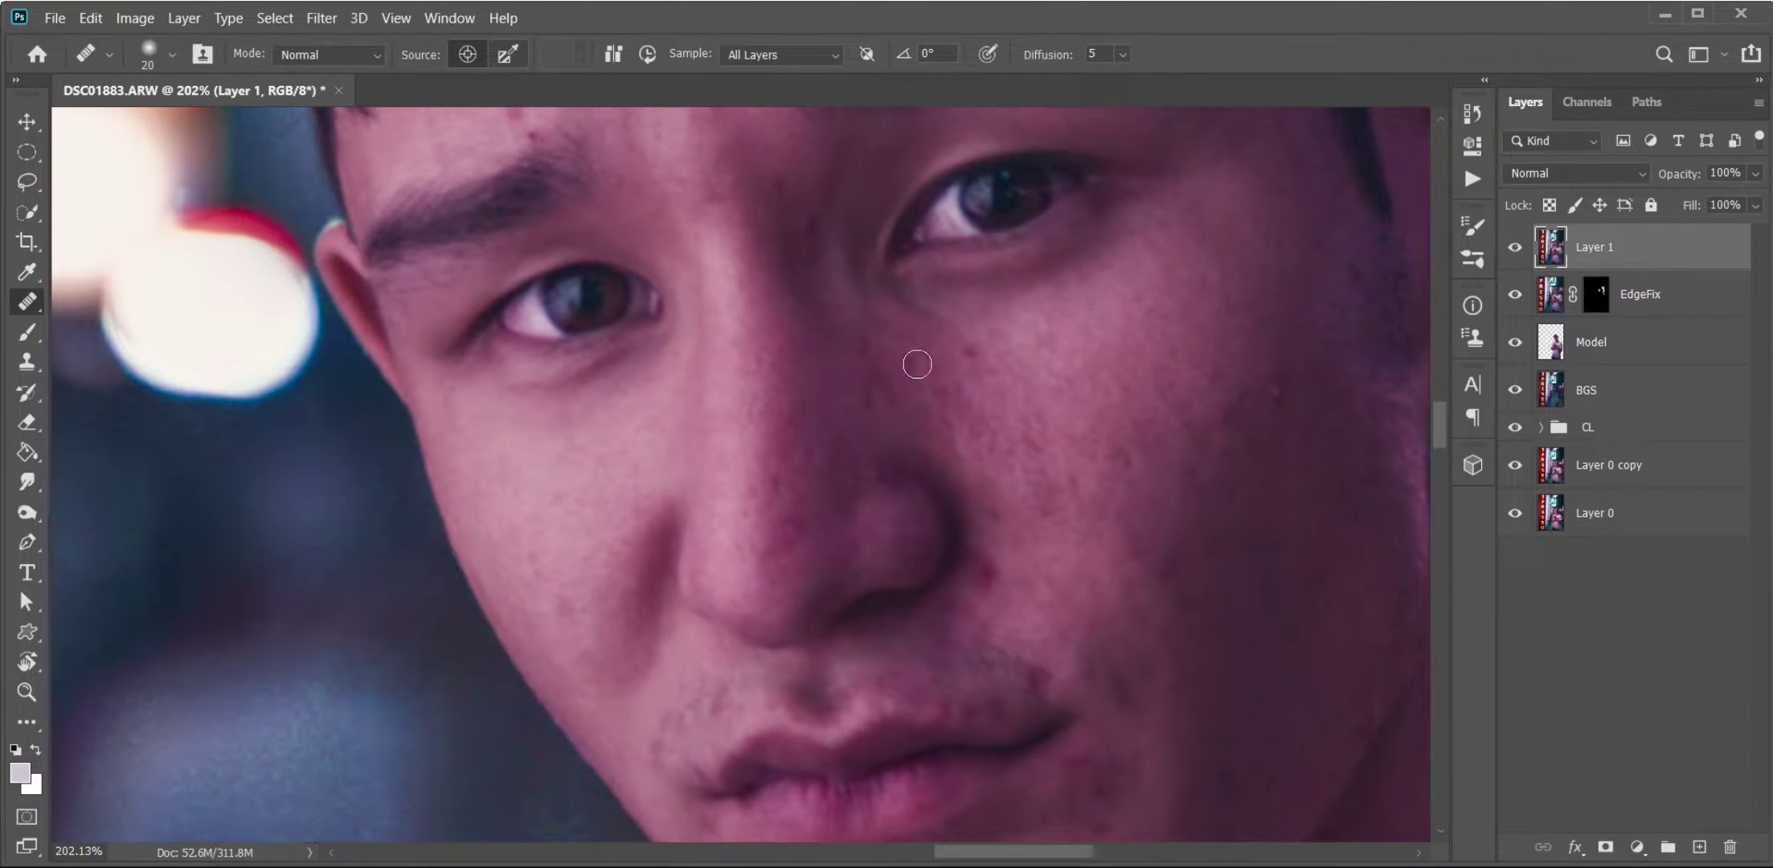
left_click_drag(823, 249, 808, 249)
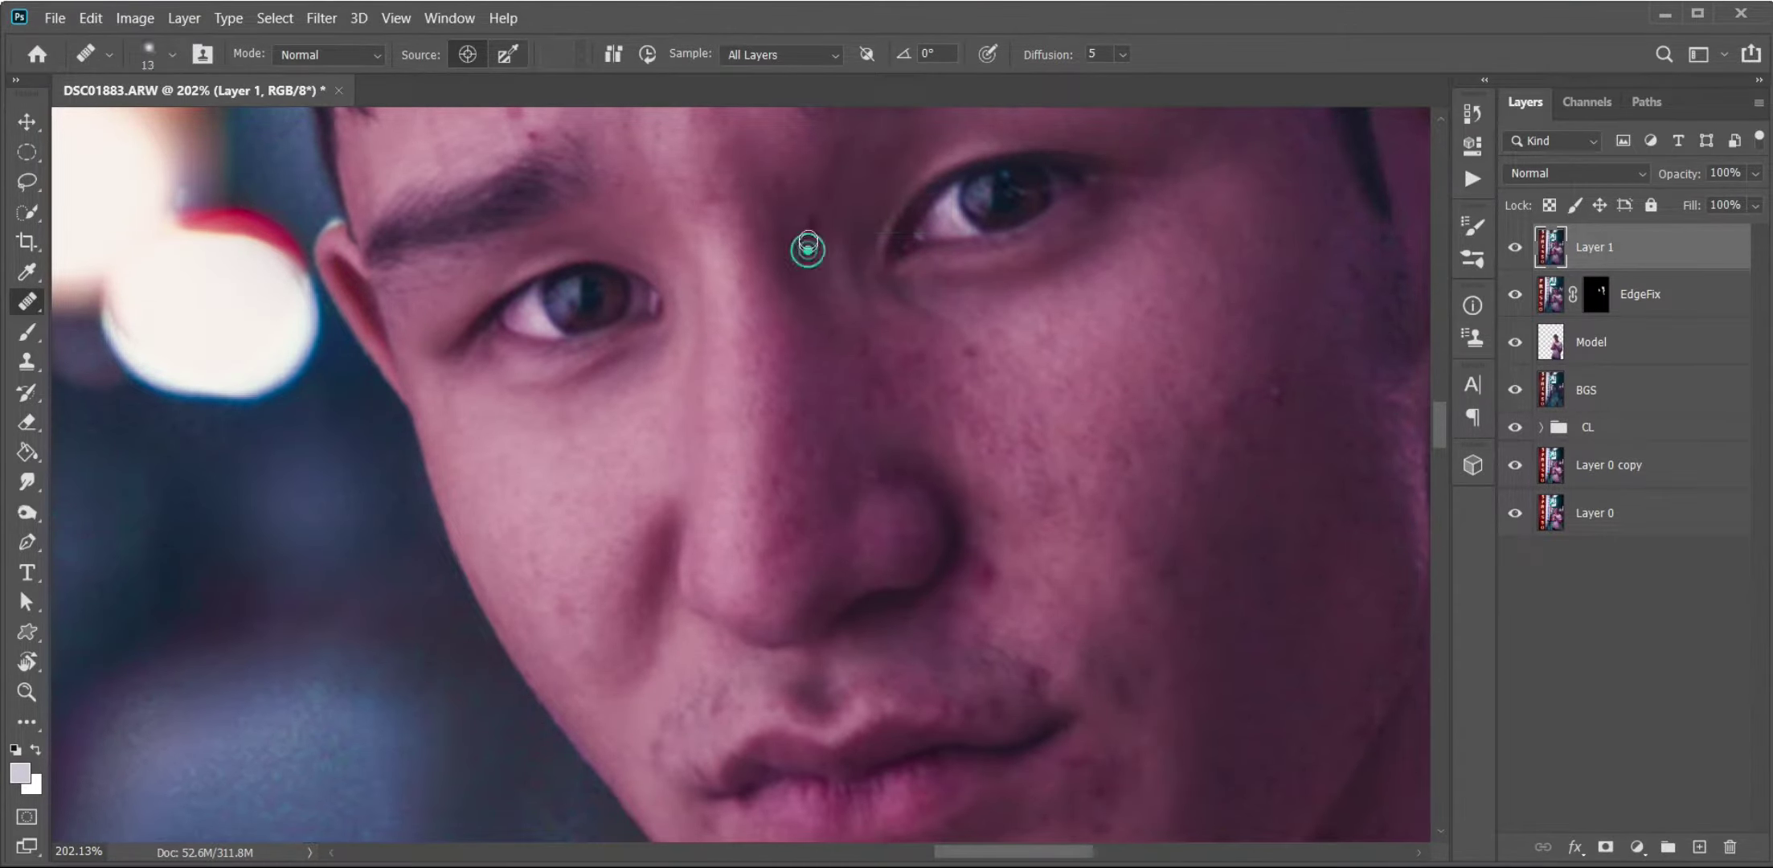
left_click_drag(1251, 398, 1268, 398)
- Spot-heal the remaining blemishes lower on the face
scroll(1125, 402, "down", 5)
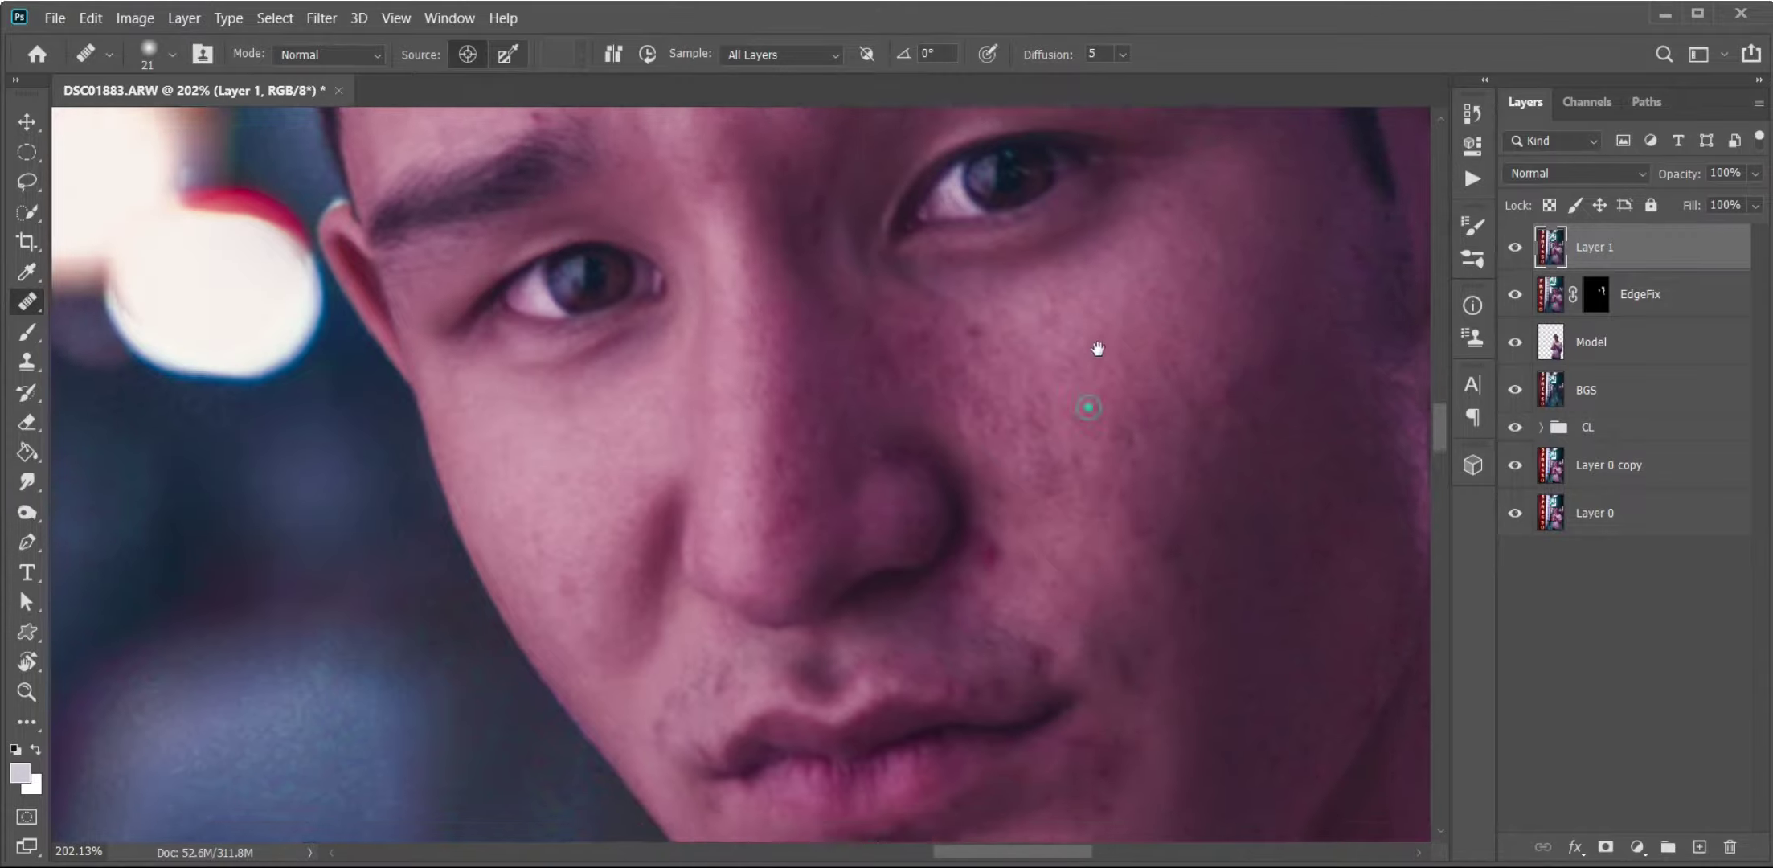
scroll(993, 462, "down", 2)
scroll(1048, 465, "down", 2)
left_click_drag(1133, 530, 1116, 515)
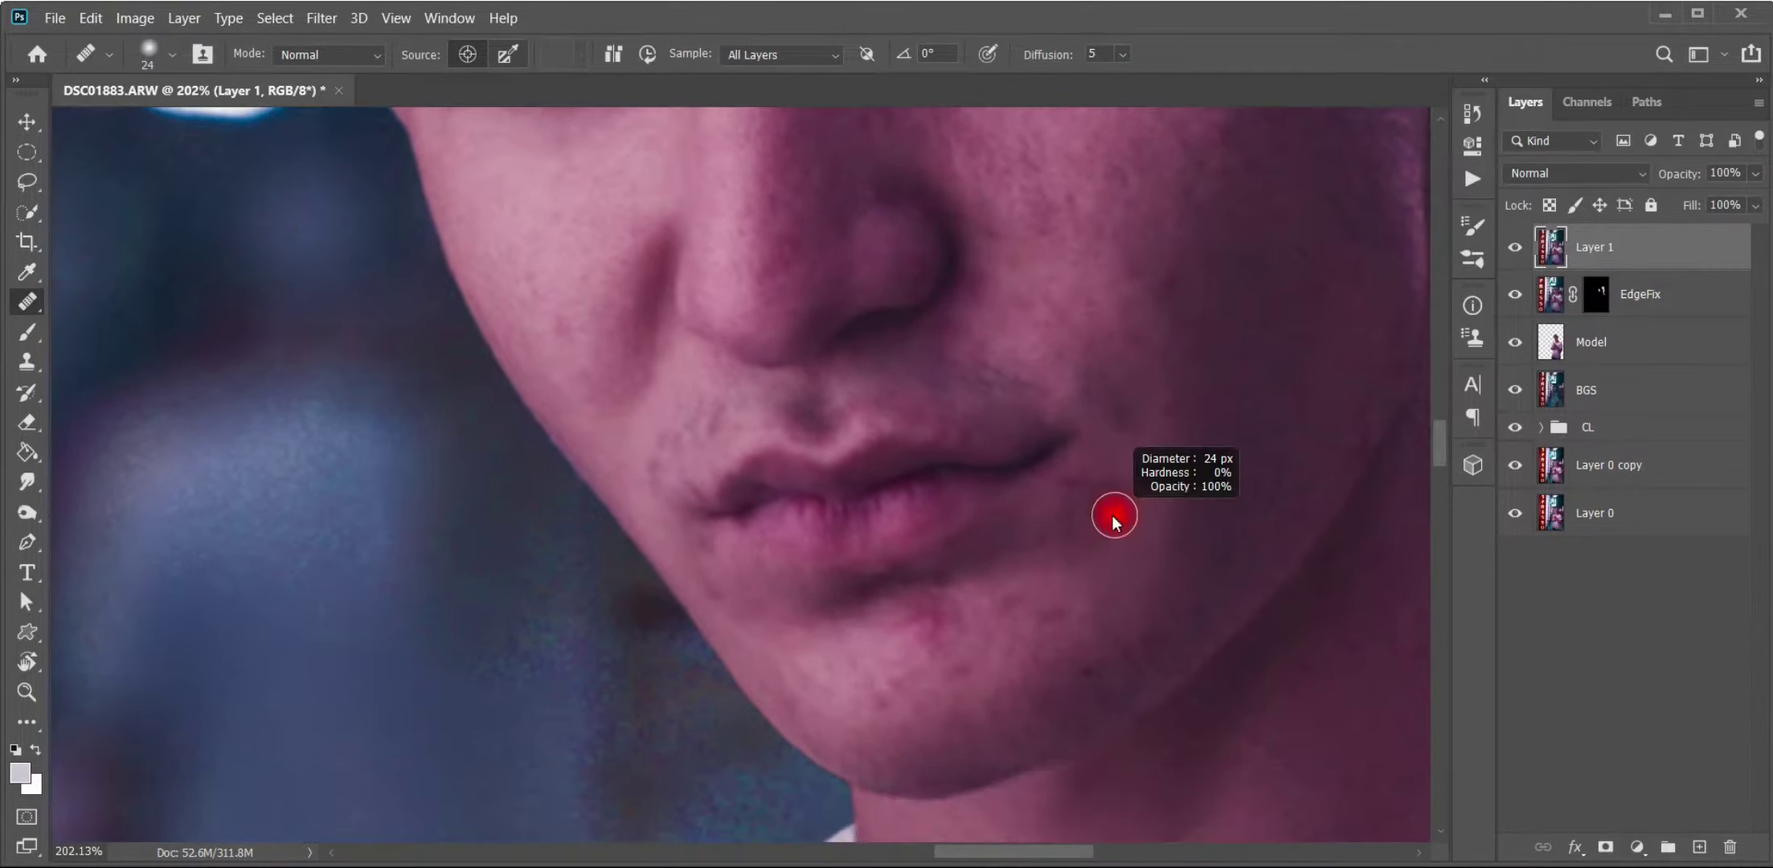
left_click_drag(705, 543, 751, 649)
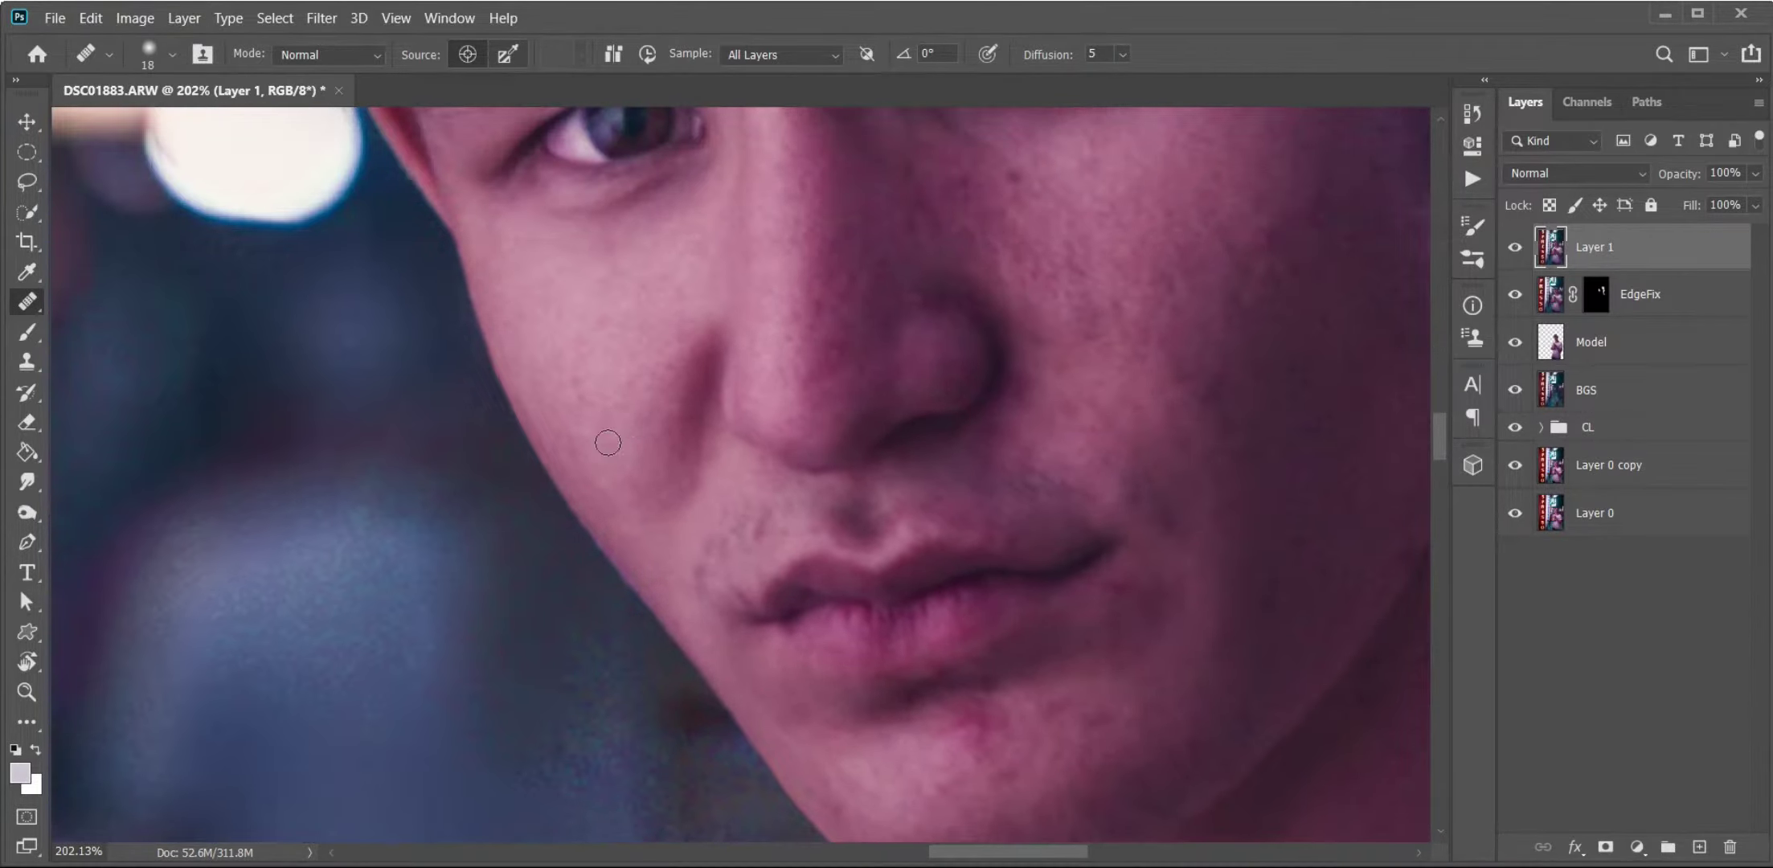
scroll(607, 442, "down", 2)
scroll(1021, 420, "right", 3)
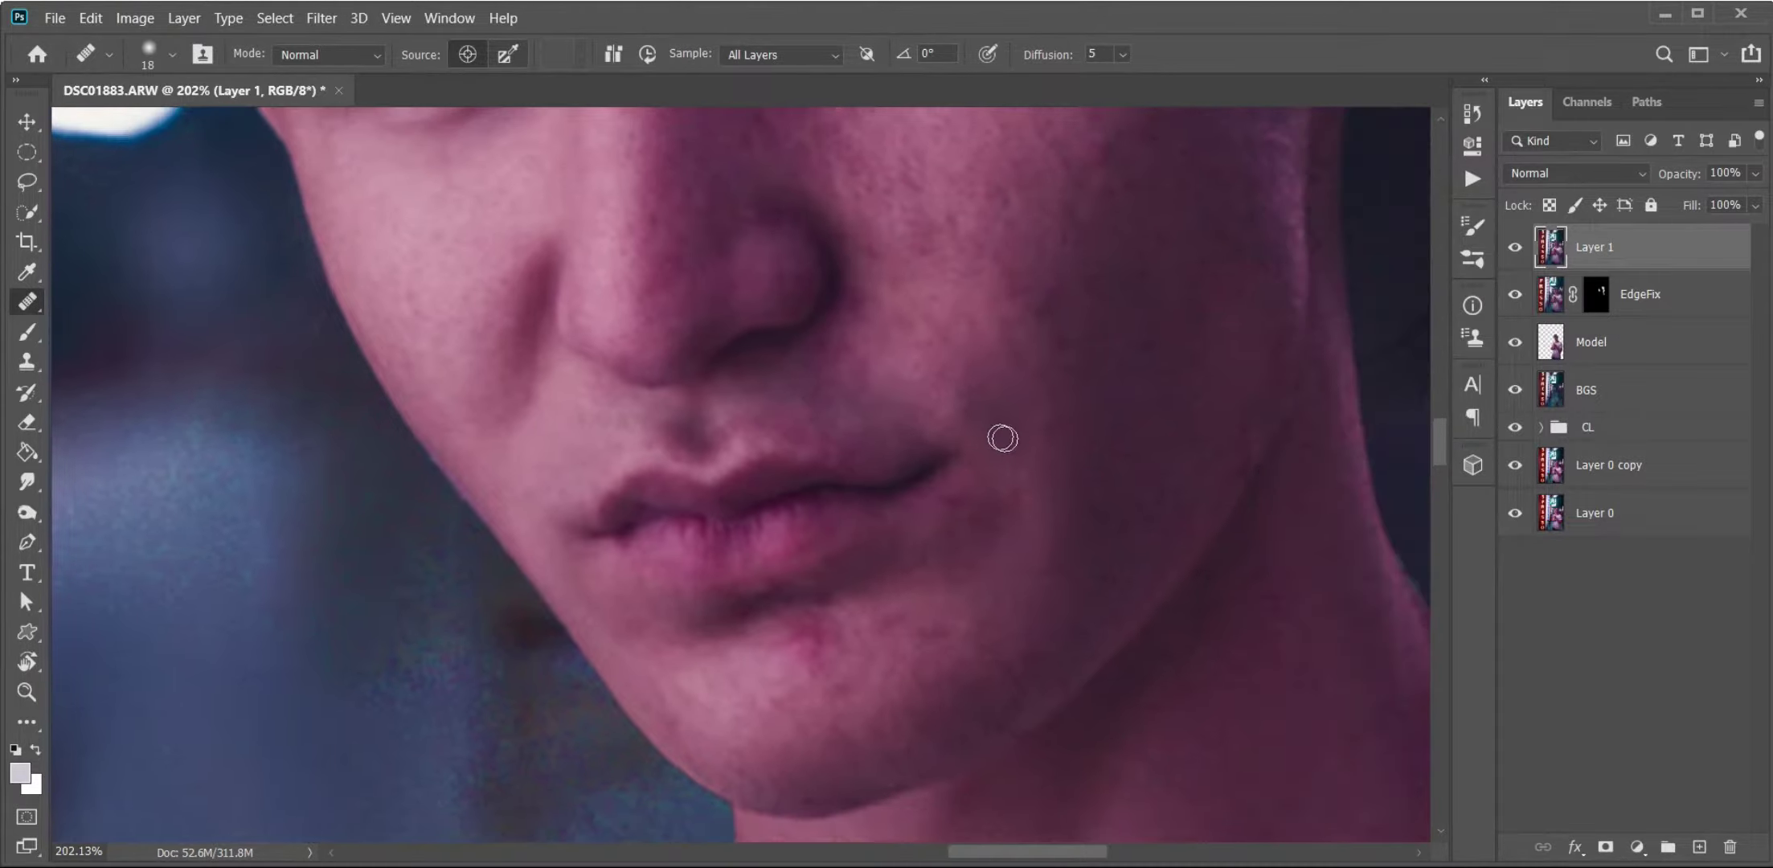
- Patch the chin and forehead blemishes with nearby skin
key("shift+j")
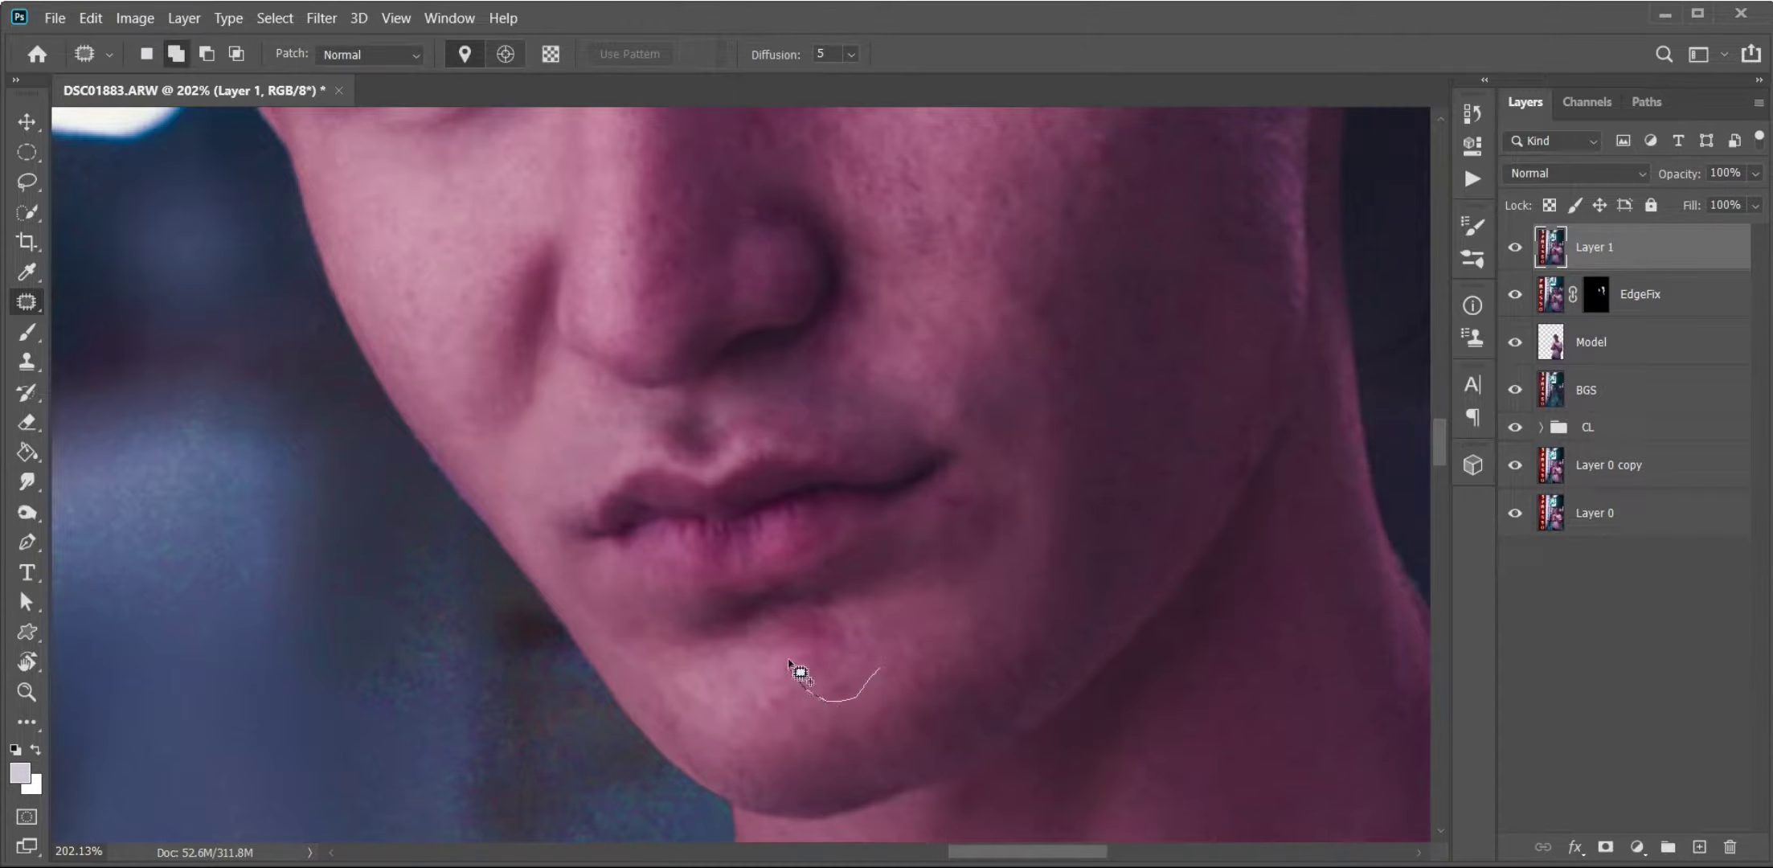
mouse_move(877, 611)
left_mouse_down()
mouse_move(878, 639)
mouse_move(939, 639)
left_mouse_up()
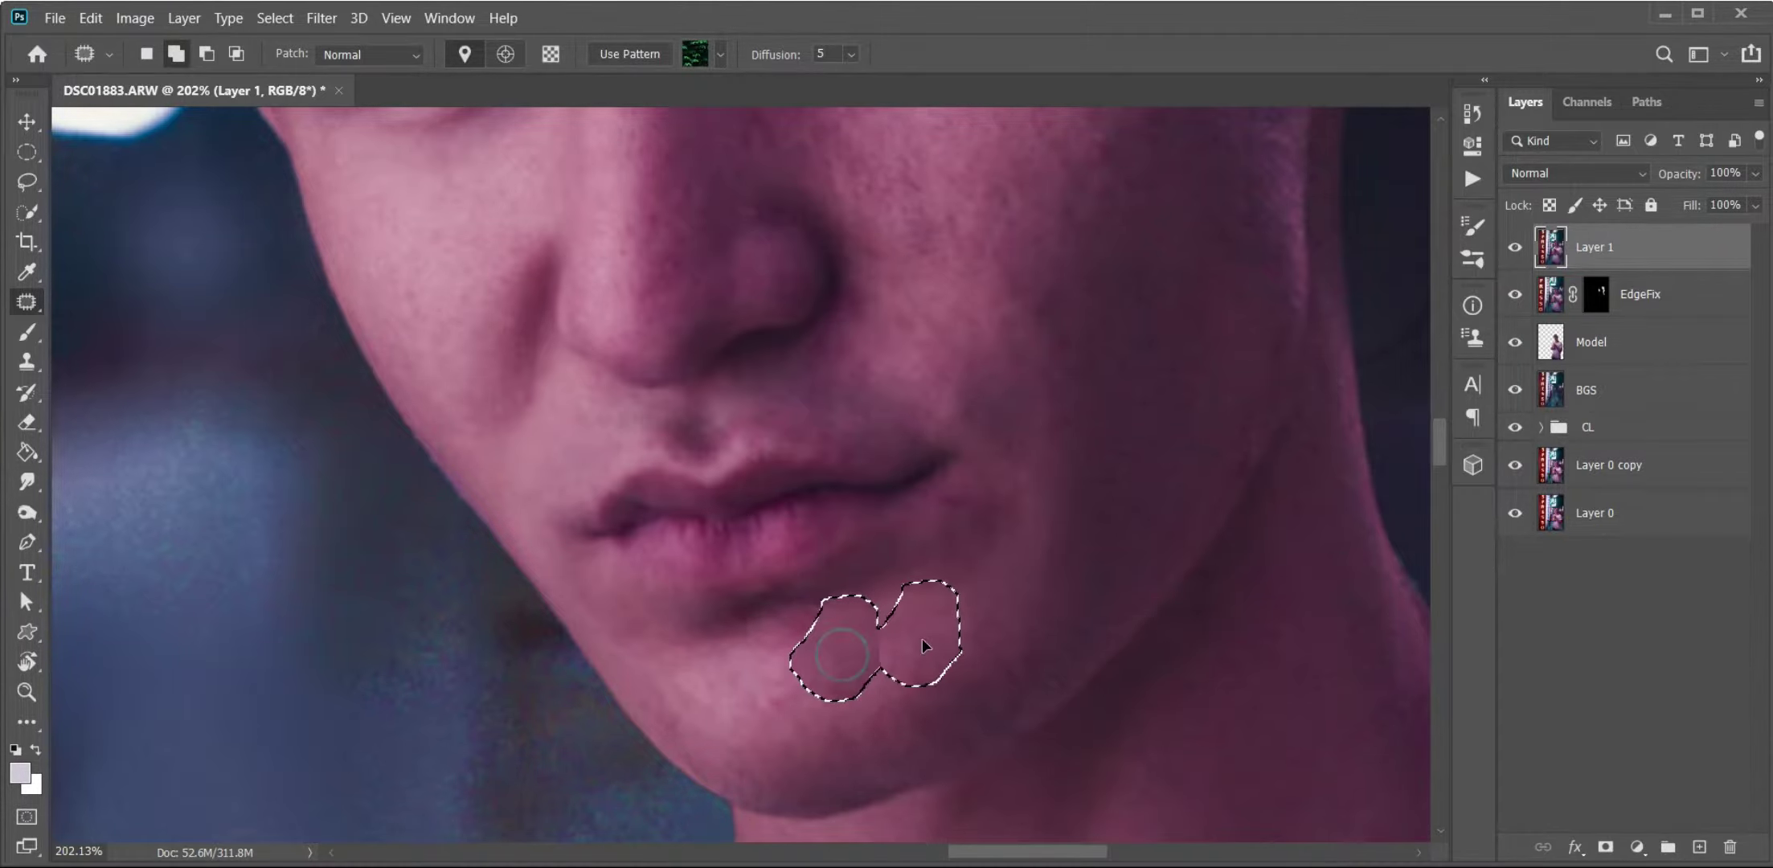
key("ctrl+d")
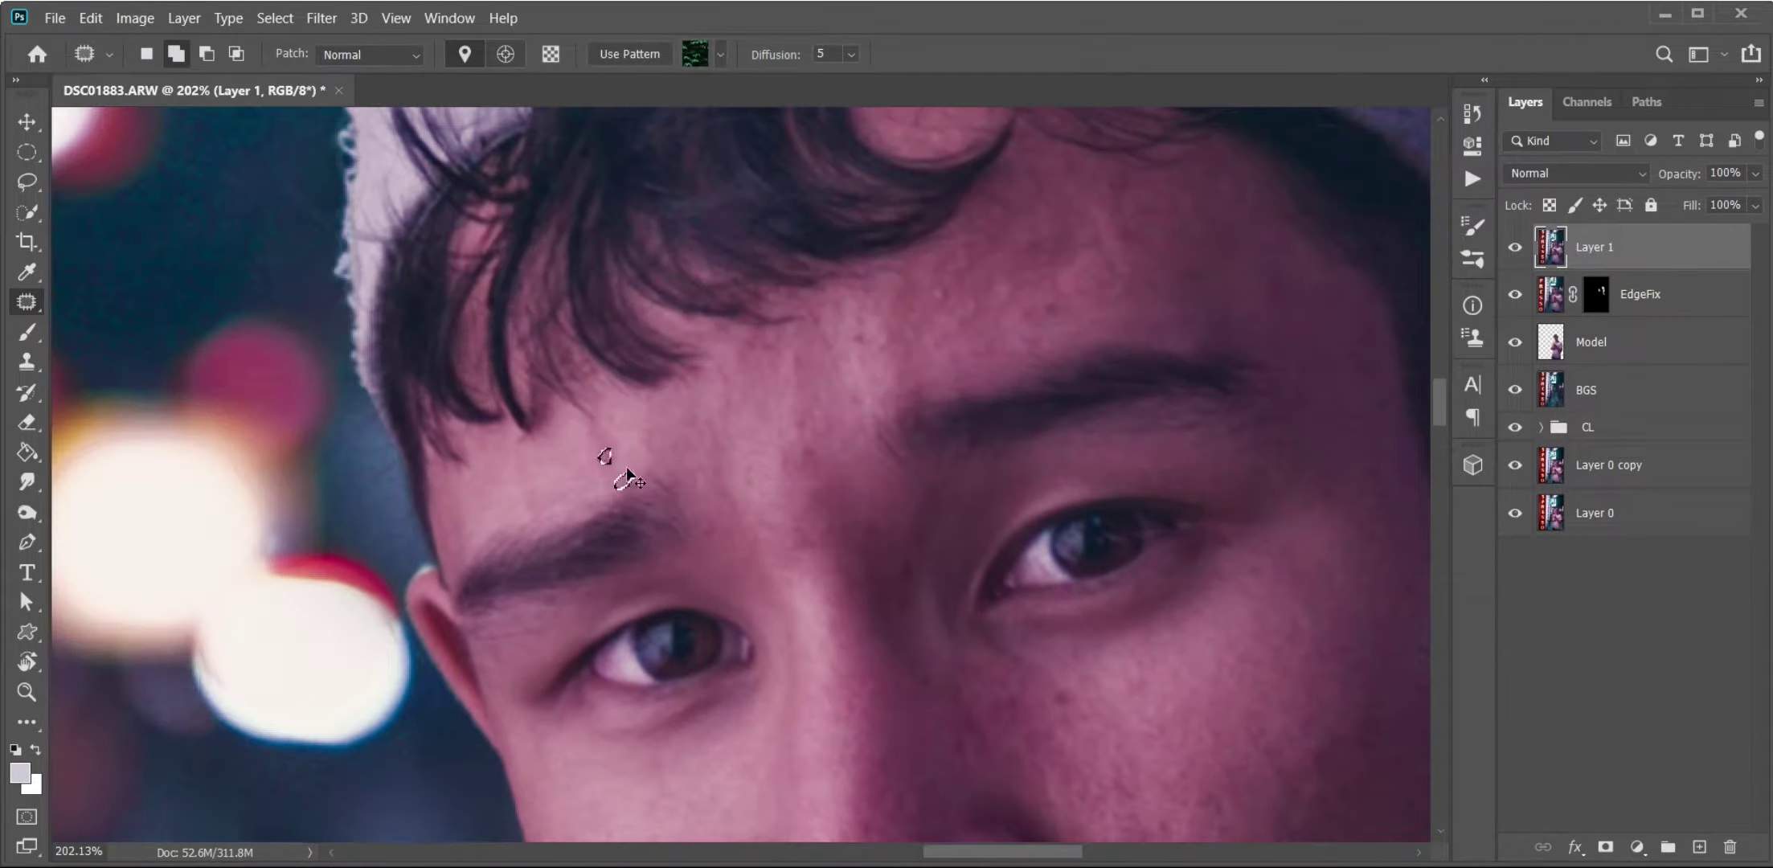
key("ctrl+d")
- Retouch the cheek beside the nose with Spot Healing, Clone Stamp and Healing Brush
key("j")
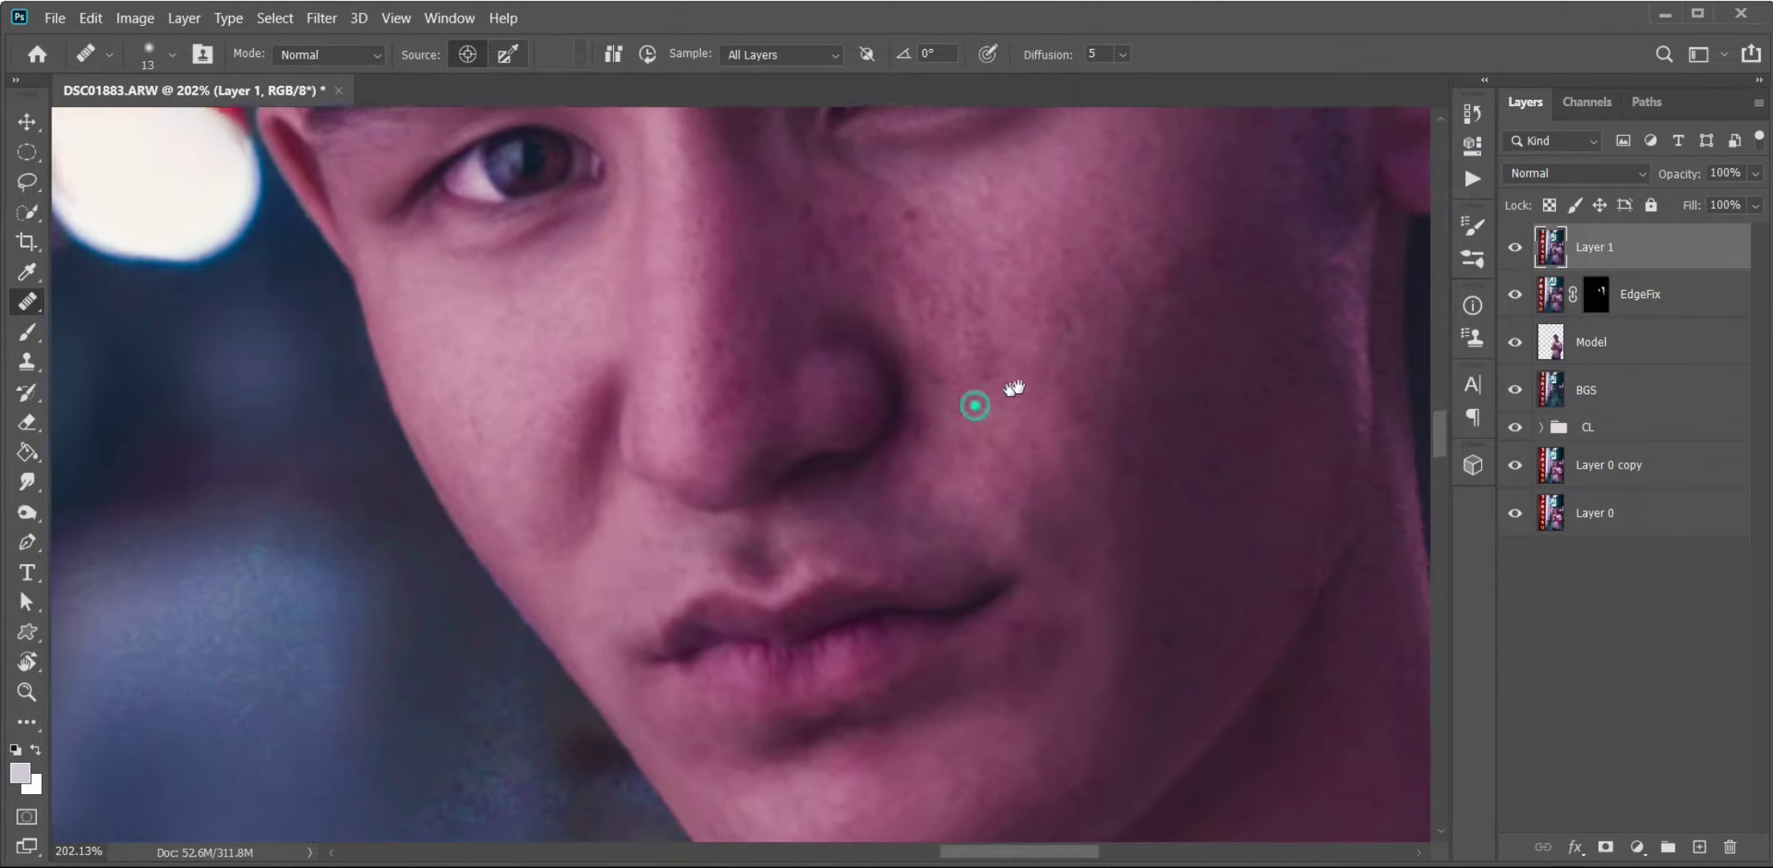
left_click_drag(1014, 388, 1085, 353)
key("s")
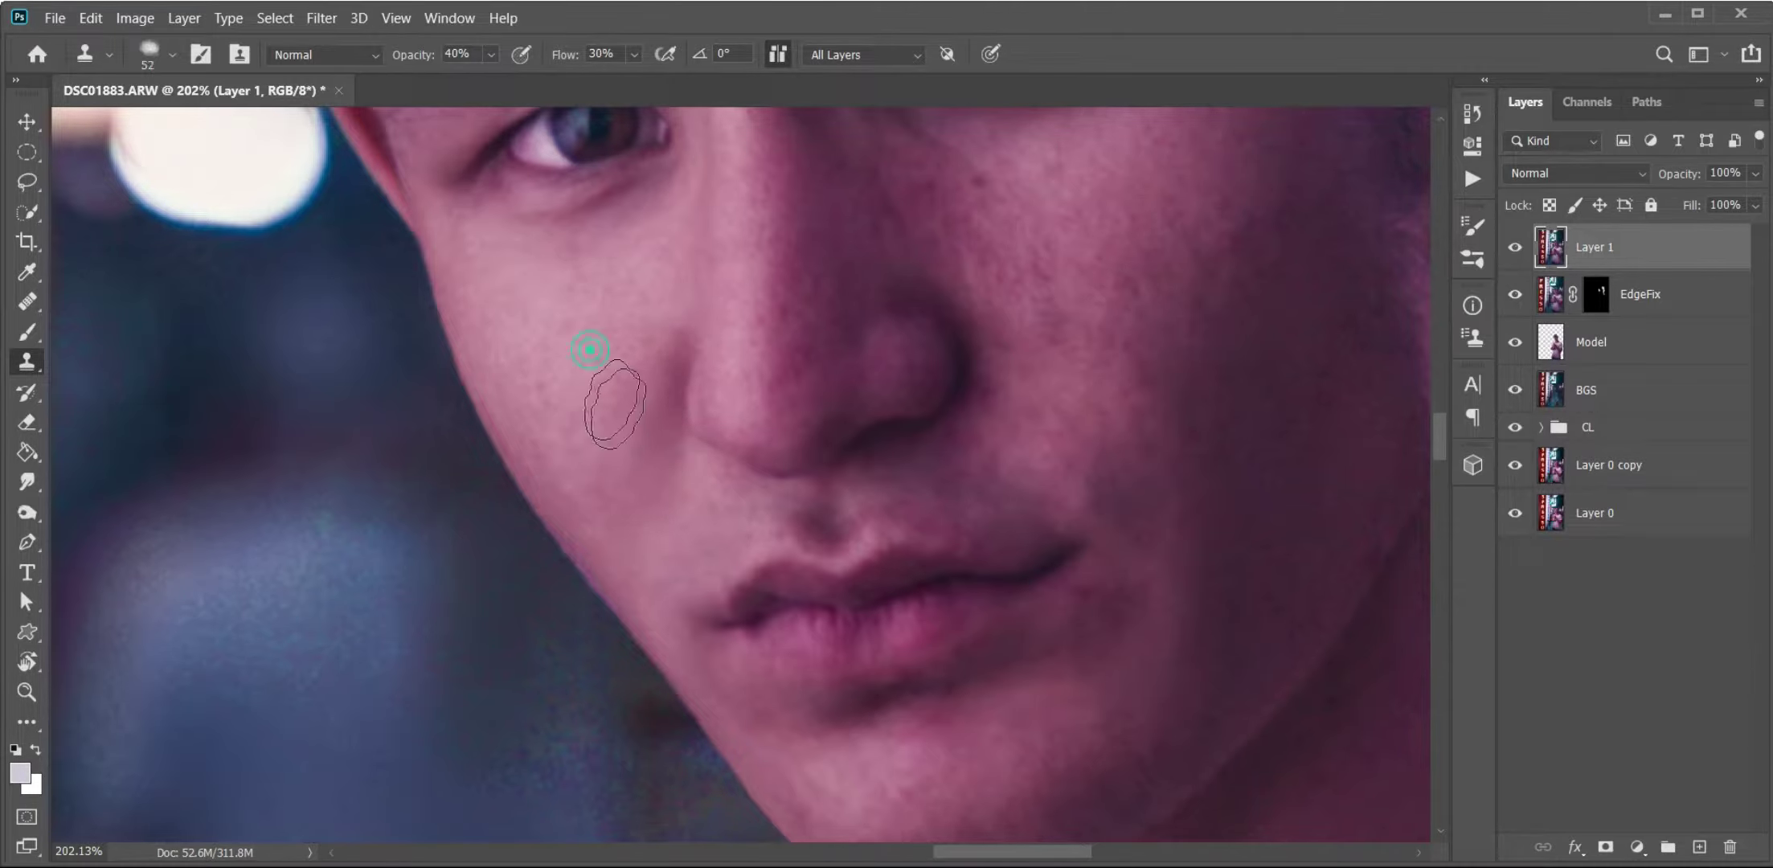
scroll(933, 503, "up", 3)
scroll(833, 522, "up", 3)
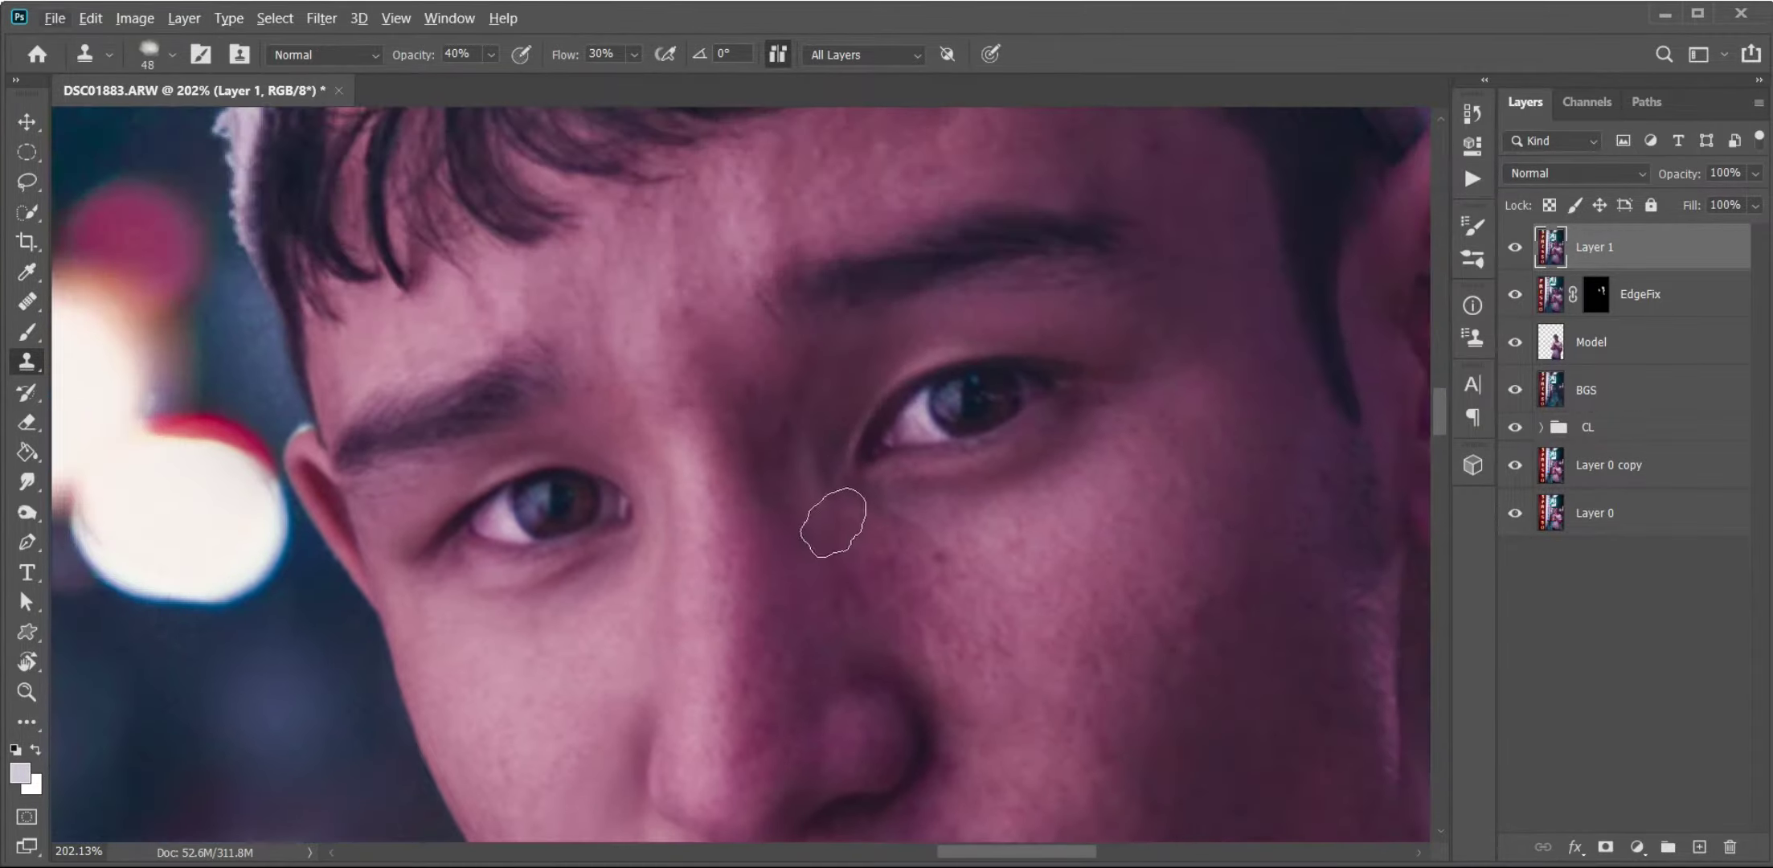
key("j")
scroll(1012, 572, "down", 2)
scroll(993, 467, "down", 3)
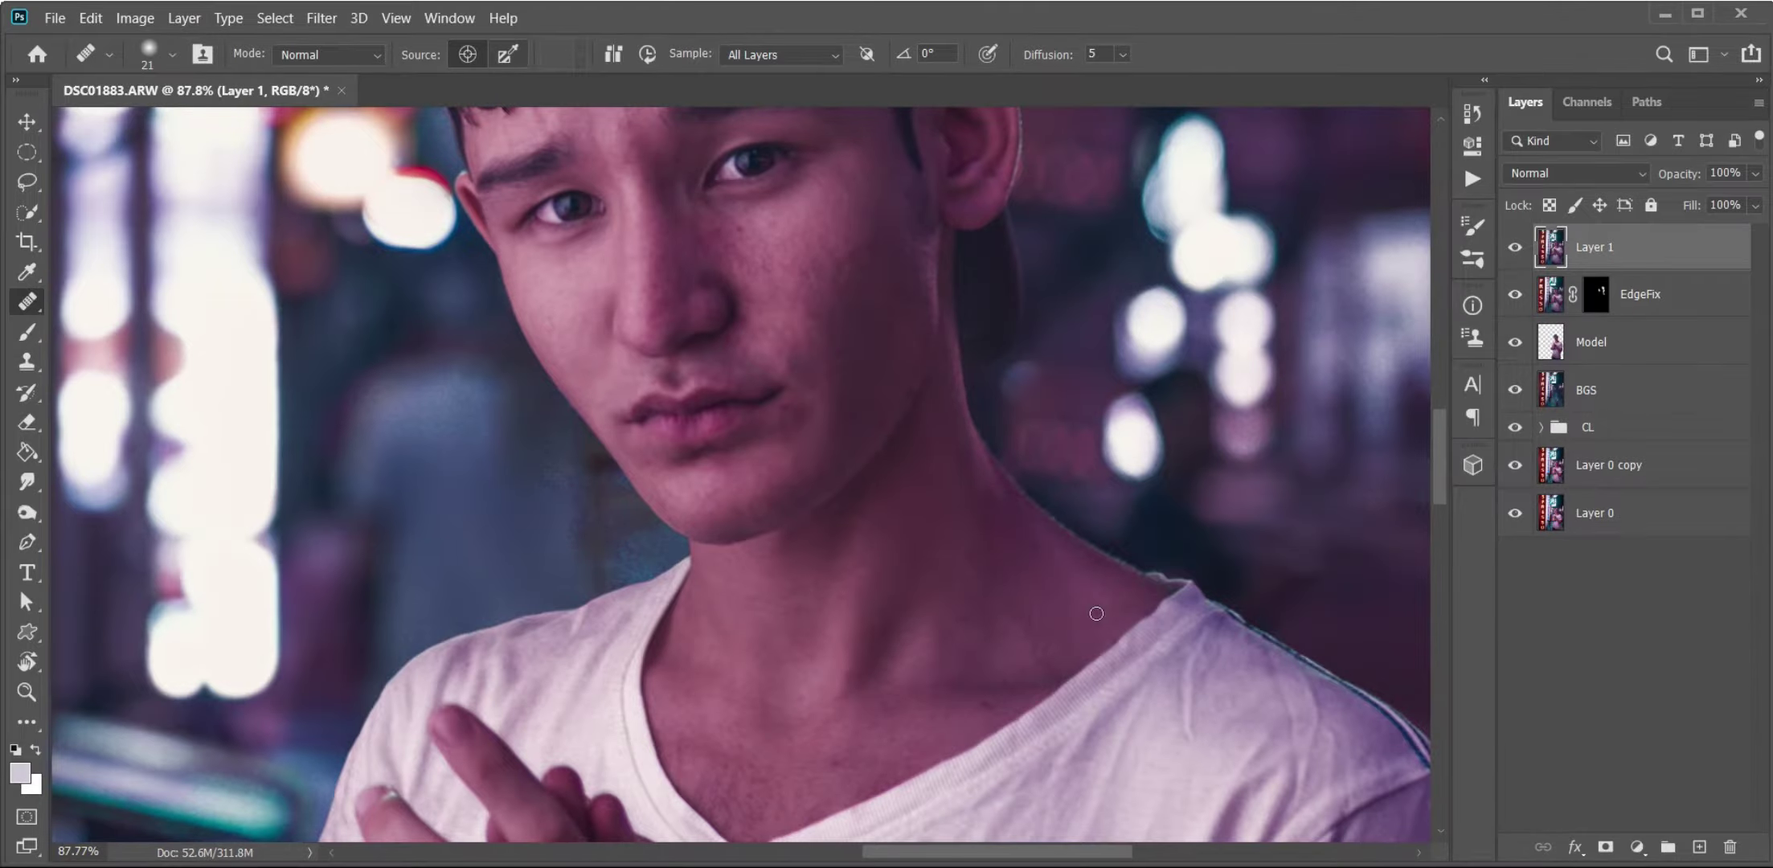
- Adjust the white balance Temperature in the Camera Raw filter on the merged layer
key("v")
key("ctrl+0")
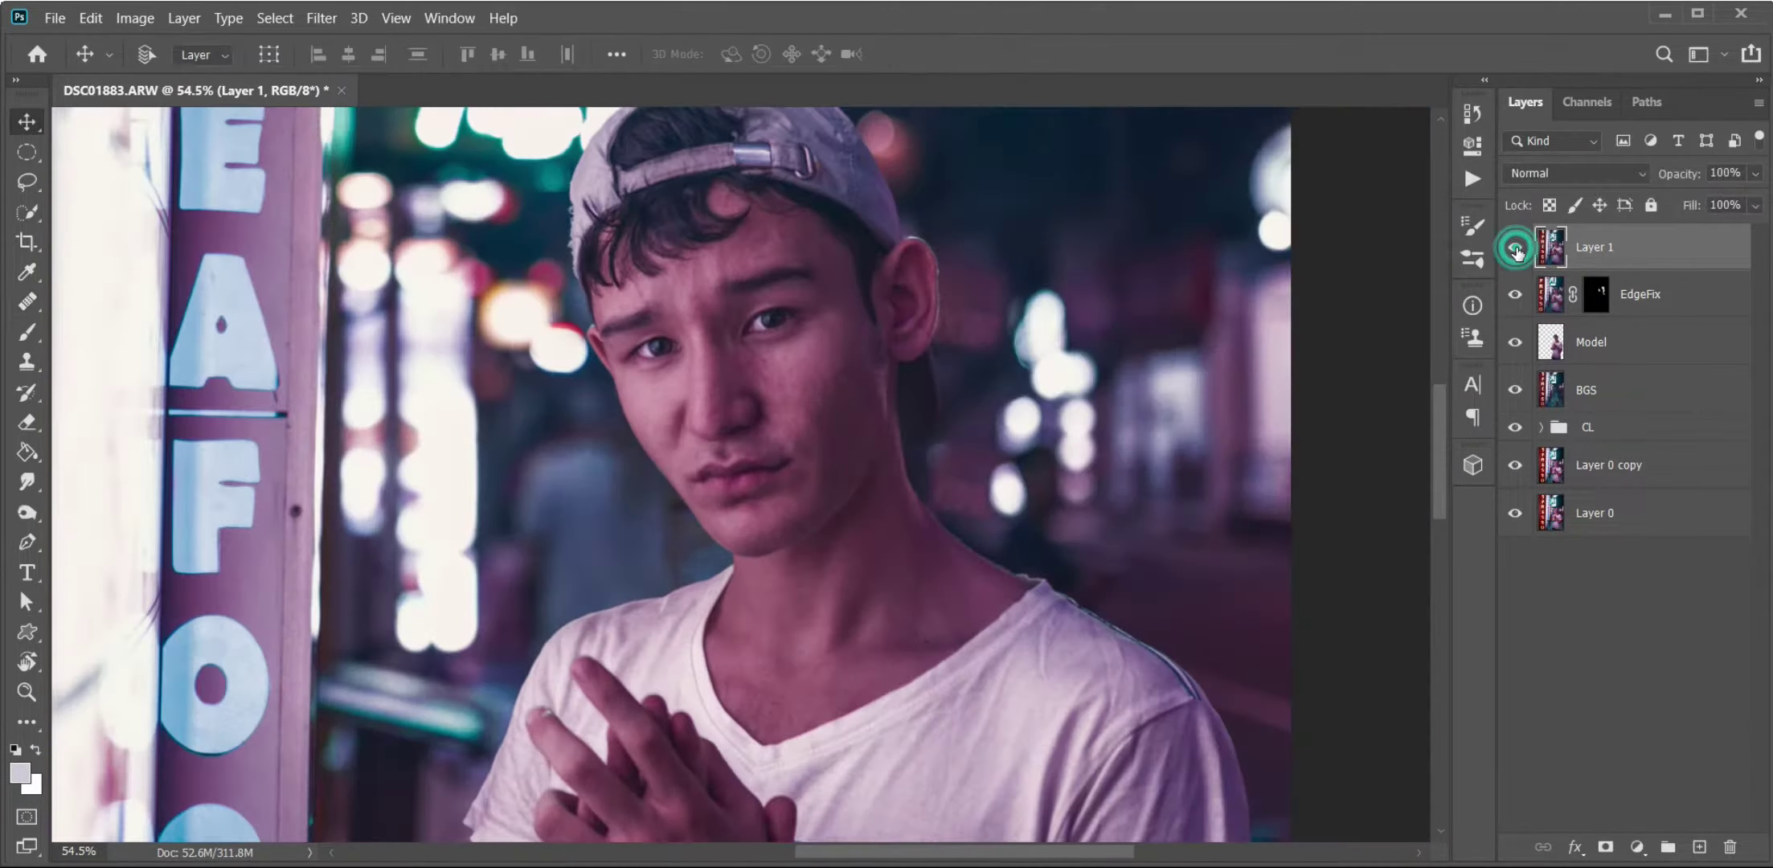
key("ctrl+shift+a")
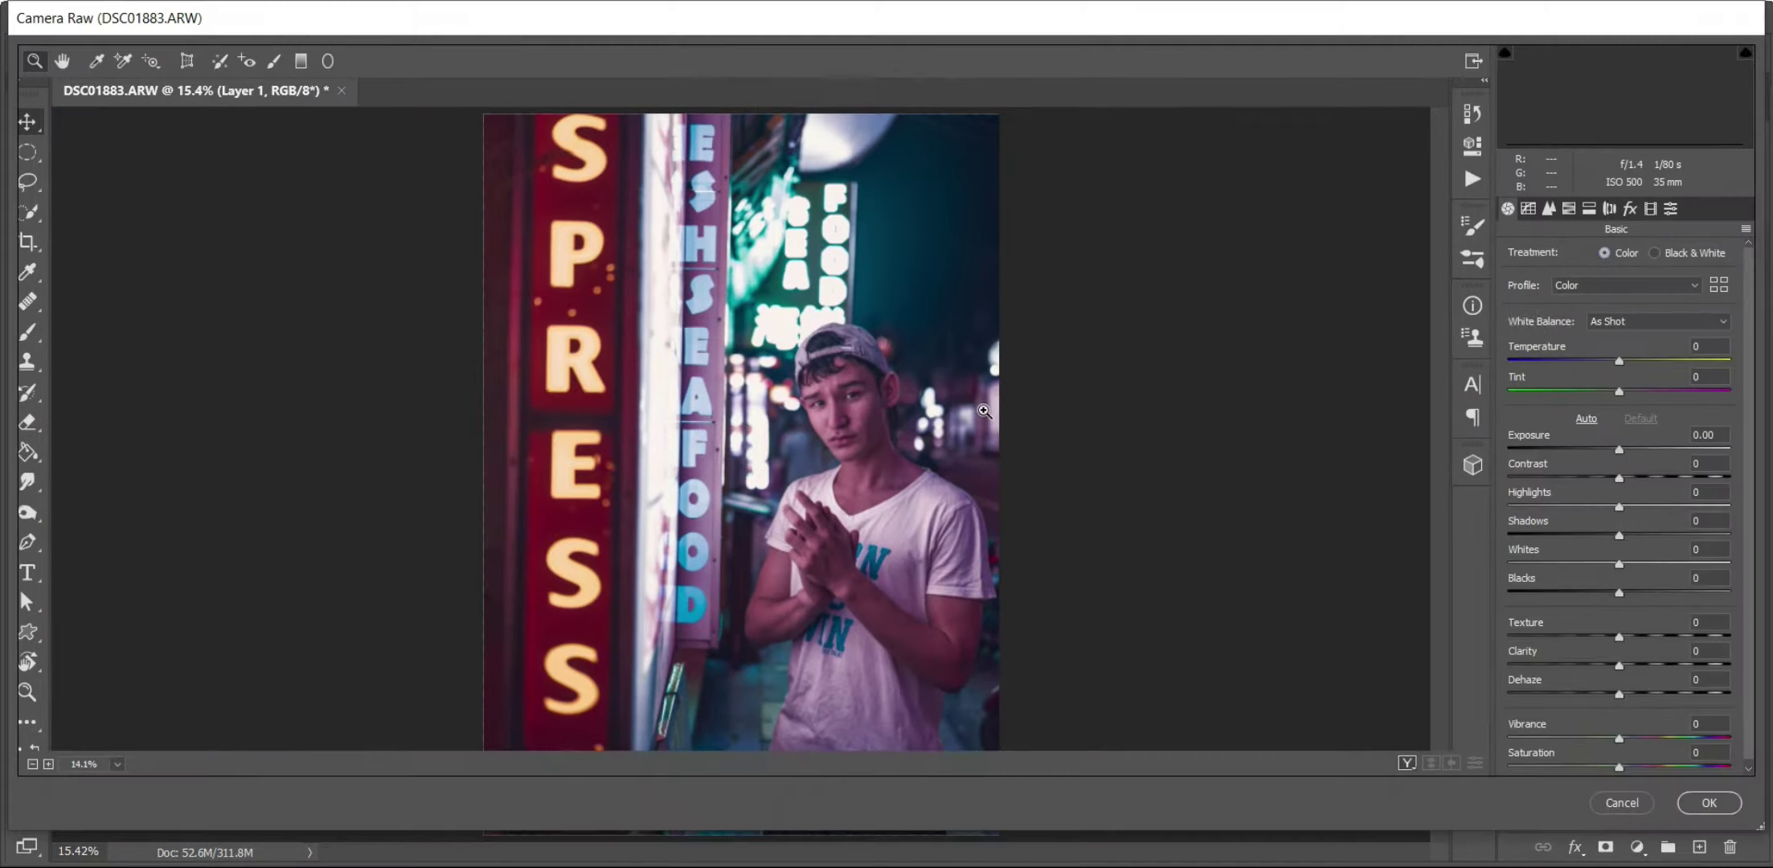
left_click(1614, 361)
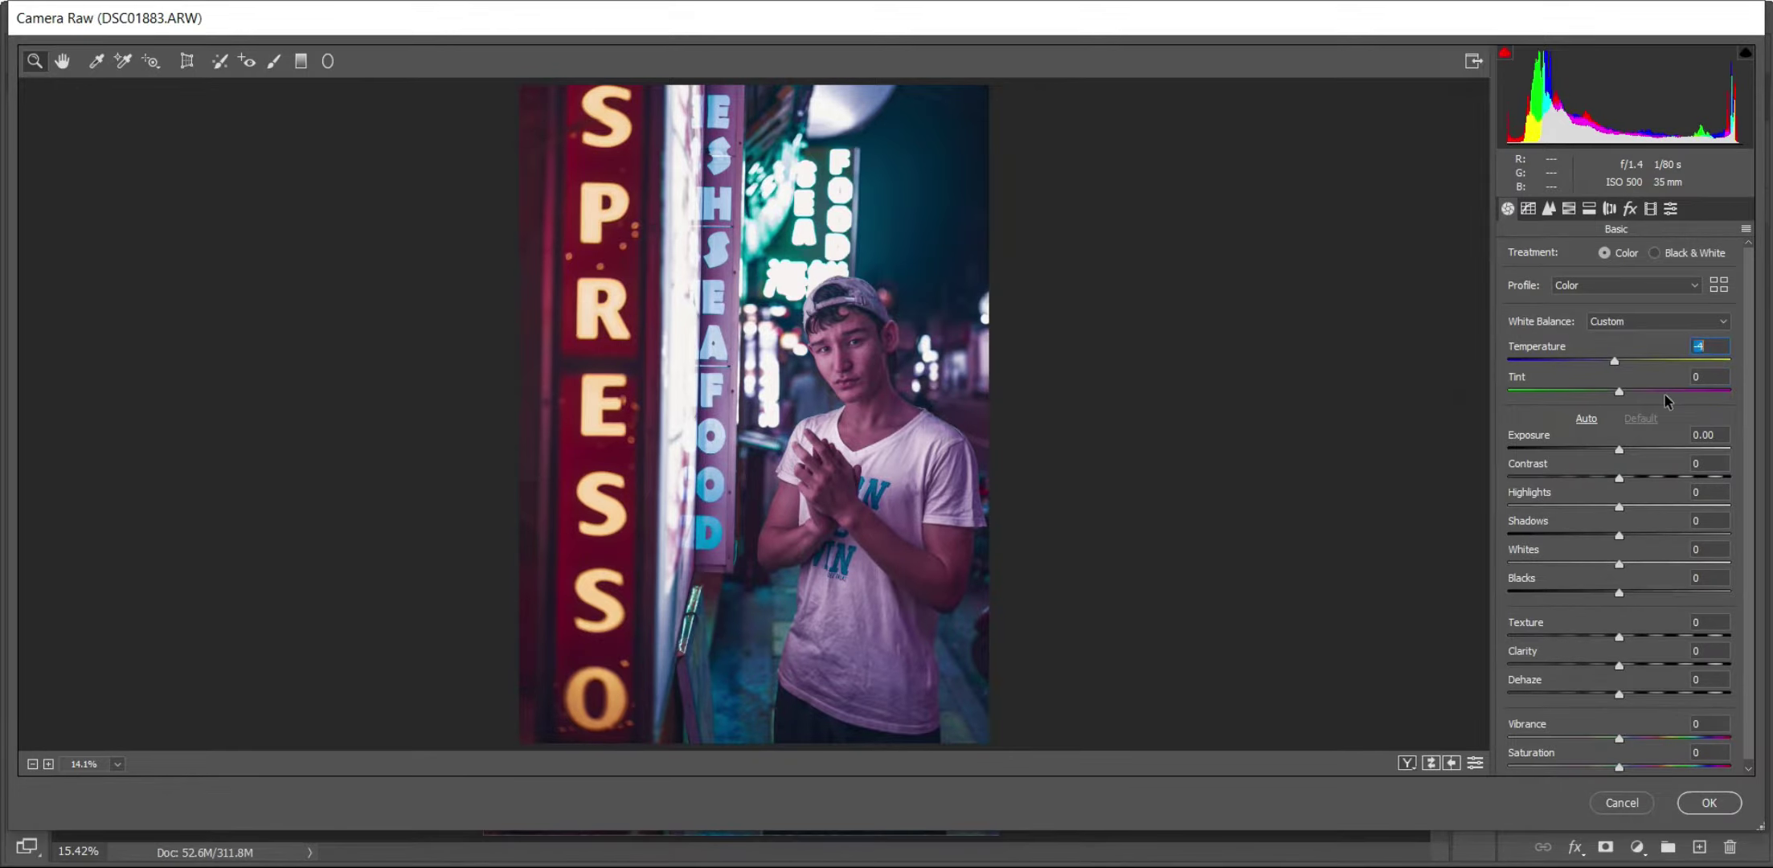
left_click(1710, 802)
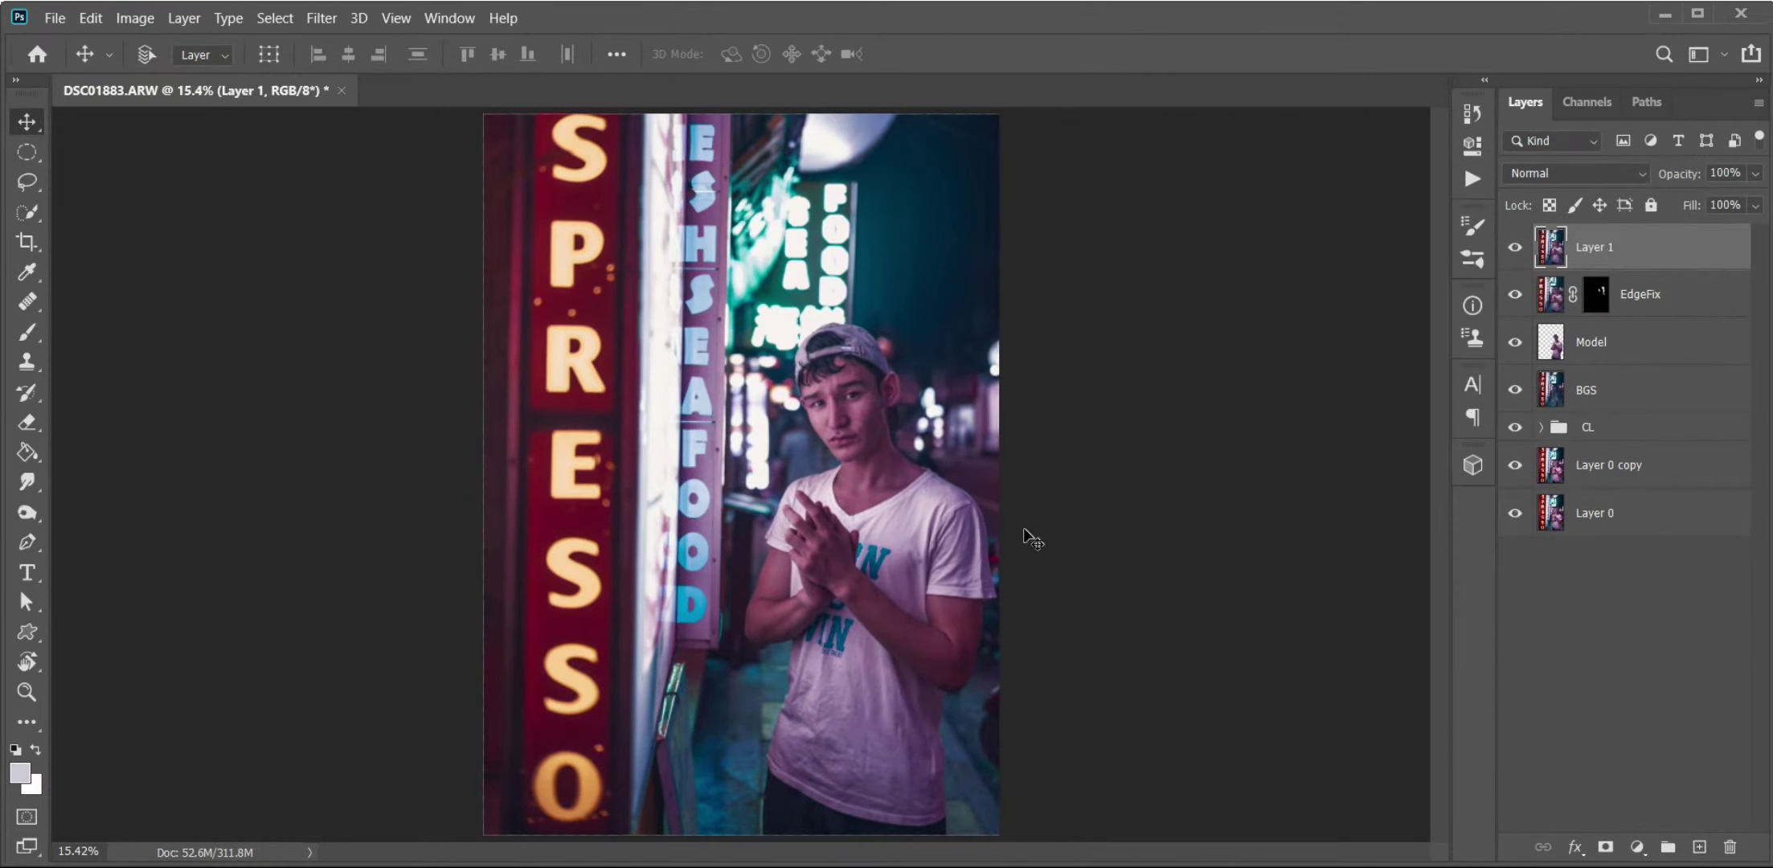
- Give Layer 1 a slight cyan Color Balance shift in midtones and shadows
key("ctrl+b")
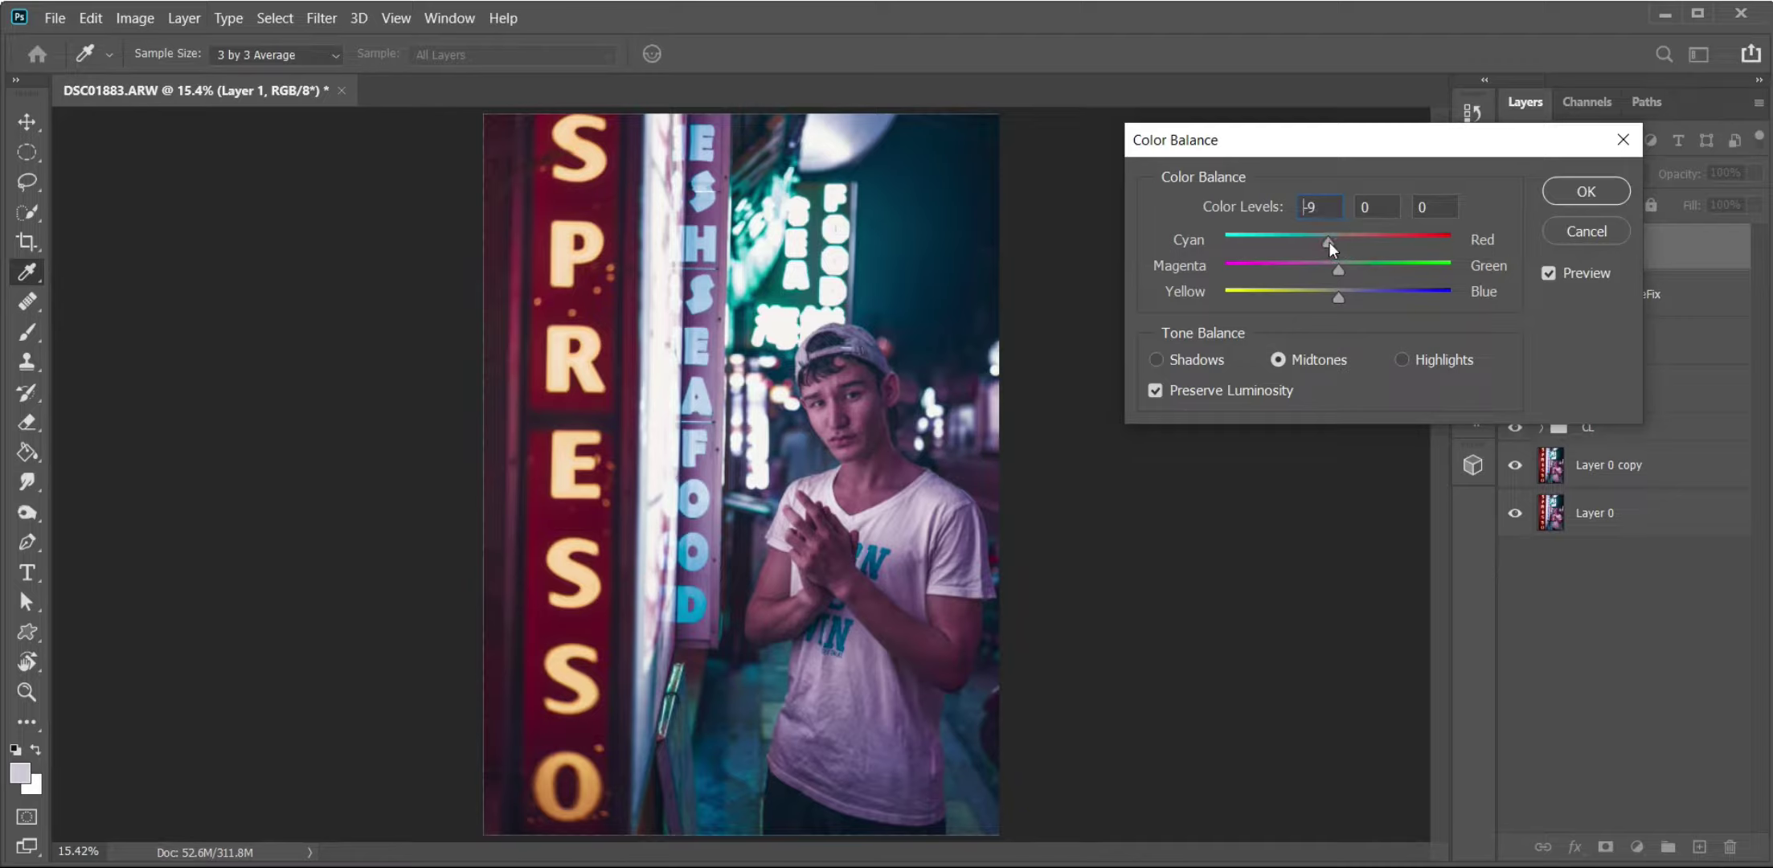
left_click_drag(1328, 242, 1332, 242)
left_click_drag(1338, 296, 1338, 299)
left_click_drag(1343, 243, 1334, 239)
left_click(1346, 293)
left_click(1157, 359)
key("Down")
left_click(1591, 190)
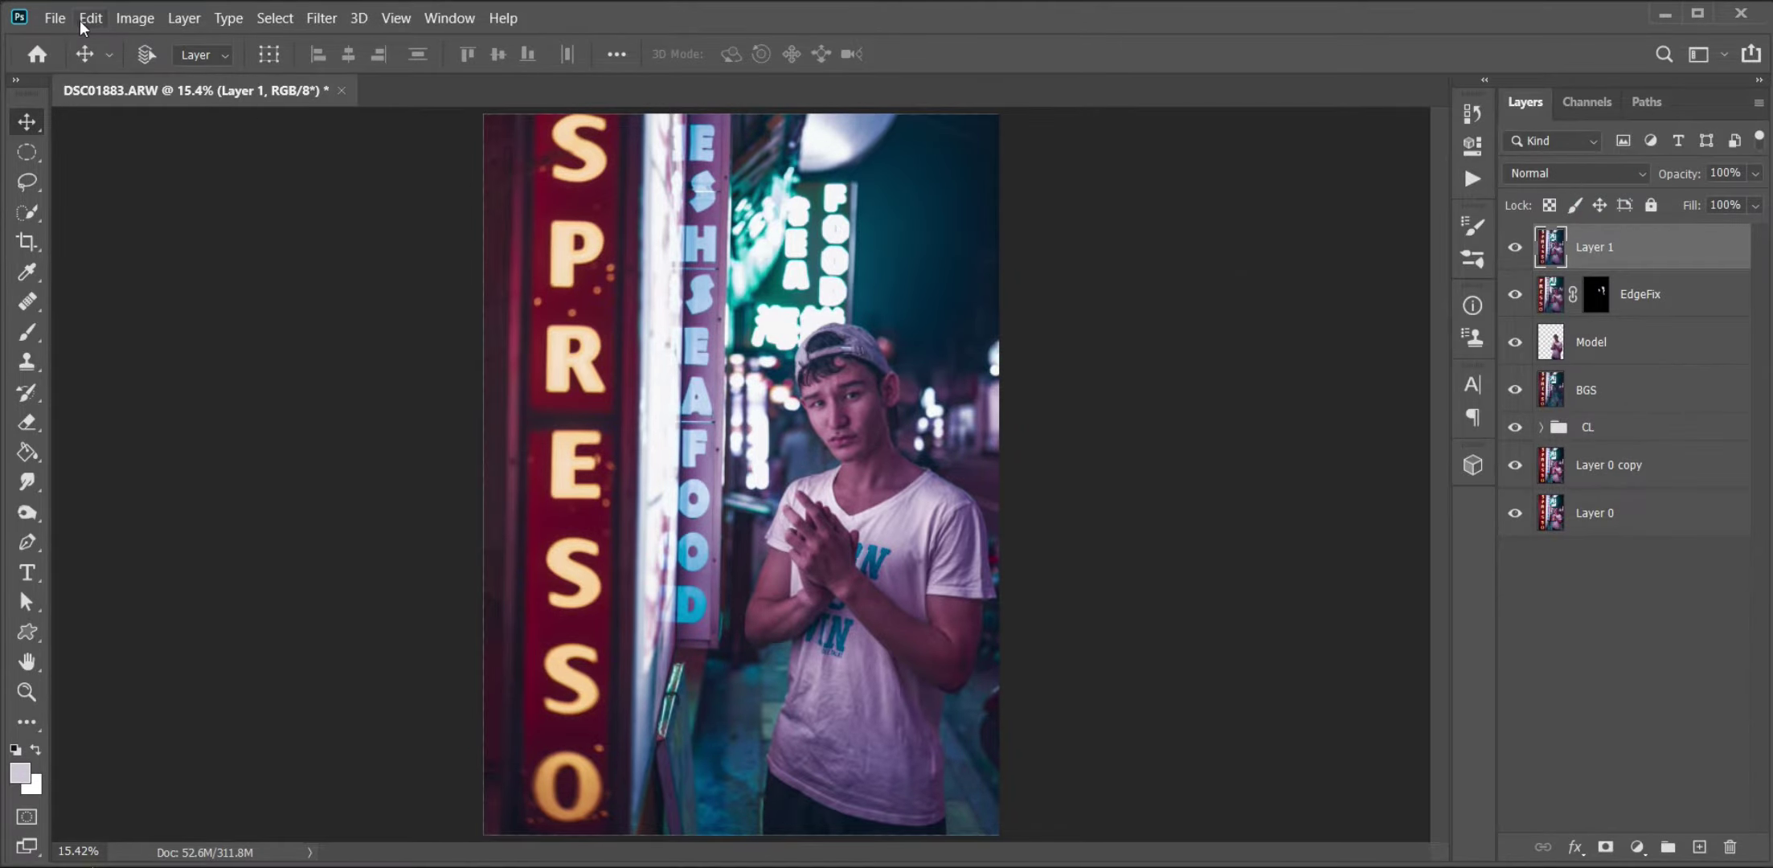
left_click(55, 18)
- Copy the first bruno-thethe light-leak image into the portrait as a new layer
left_click(77, 59)
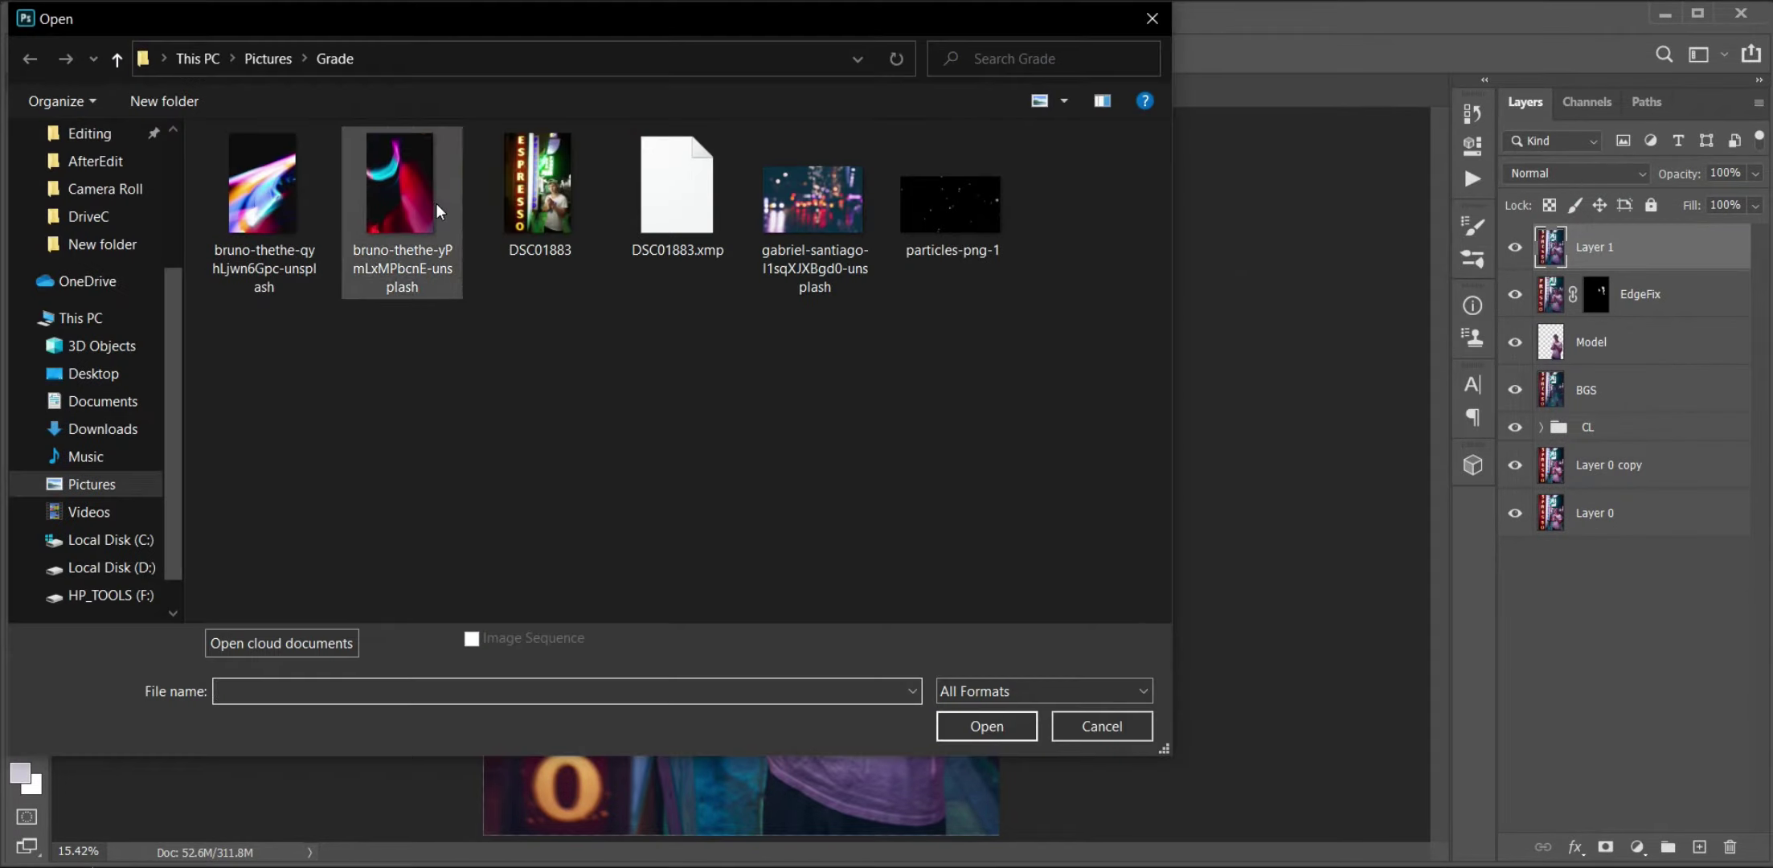
left_click(265, 193)
left_click(997, 730)
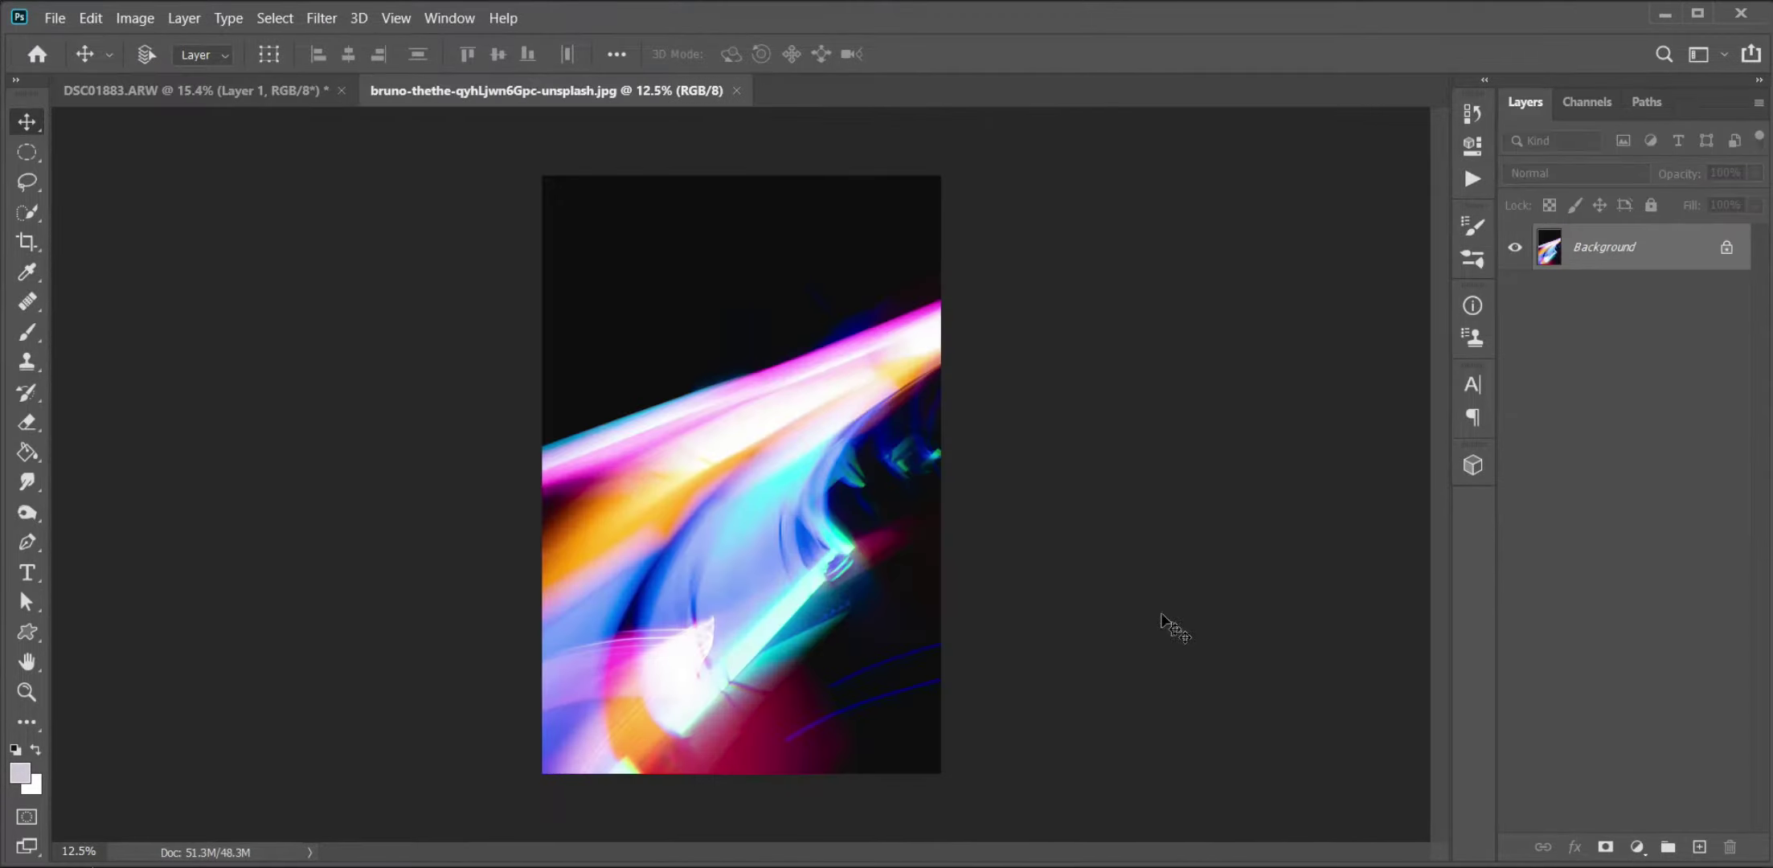
key("ctrl+a")
key("ctrl+c")
key("ctrl+Tab")
key("ctrl+v")
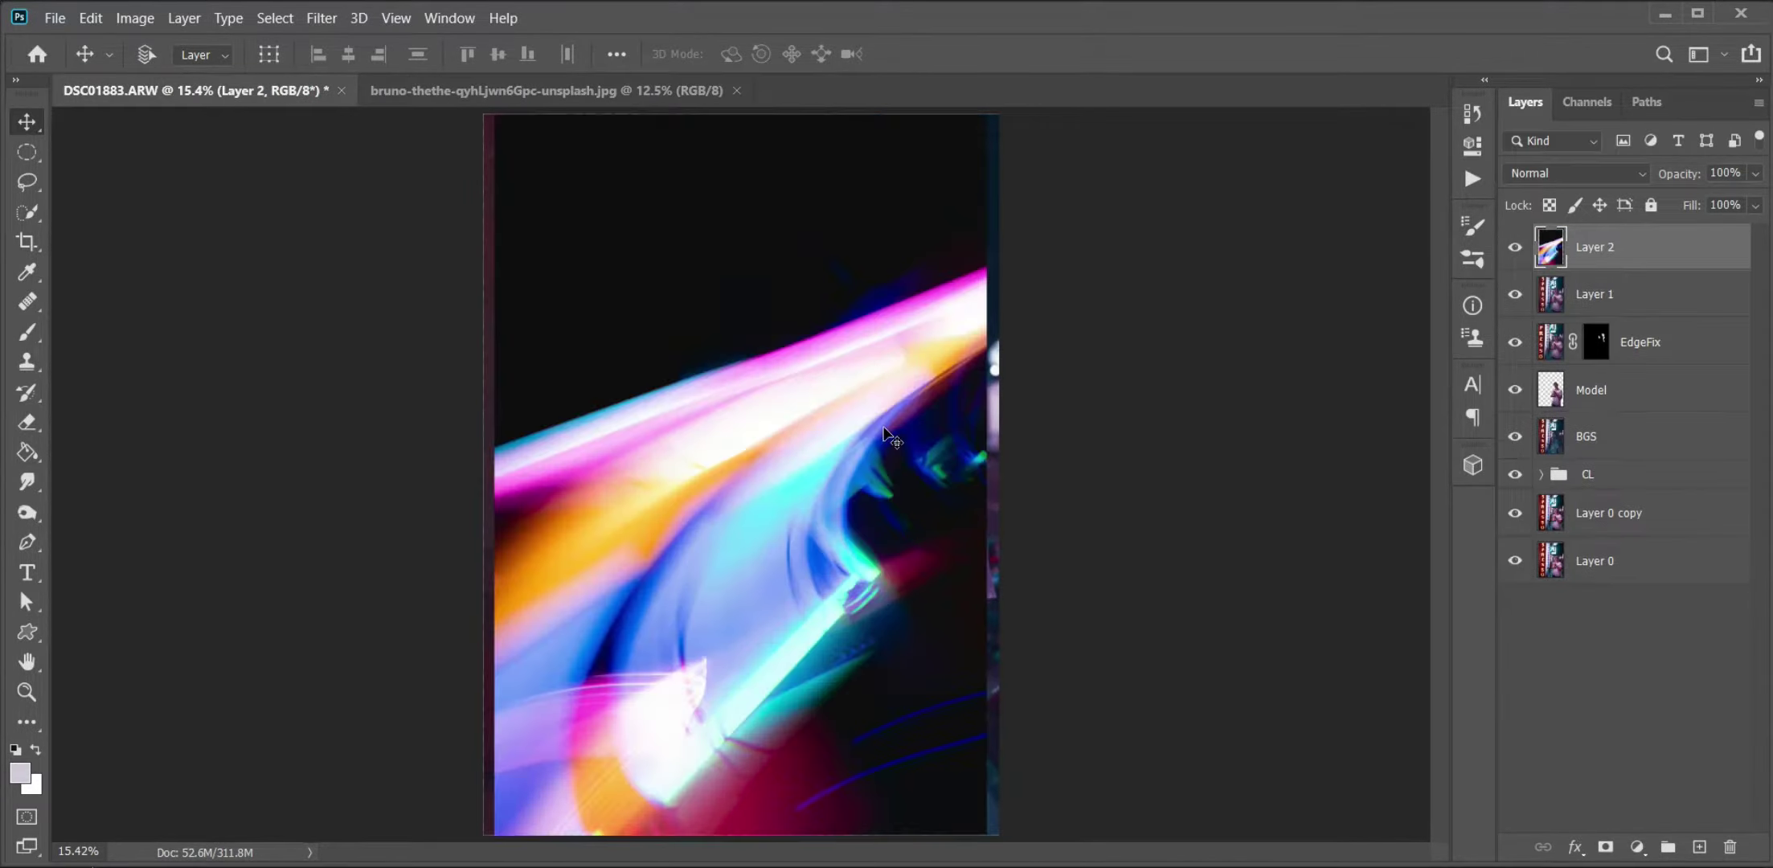
- Enlarge and rotate the light leak diagonally, and set it to Screen blending
key("ctrl+t")
key("ctrl+0")
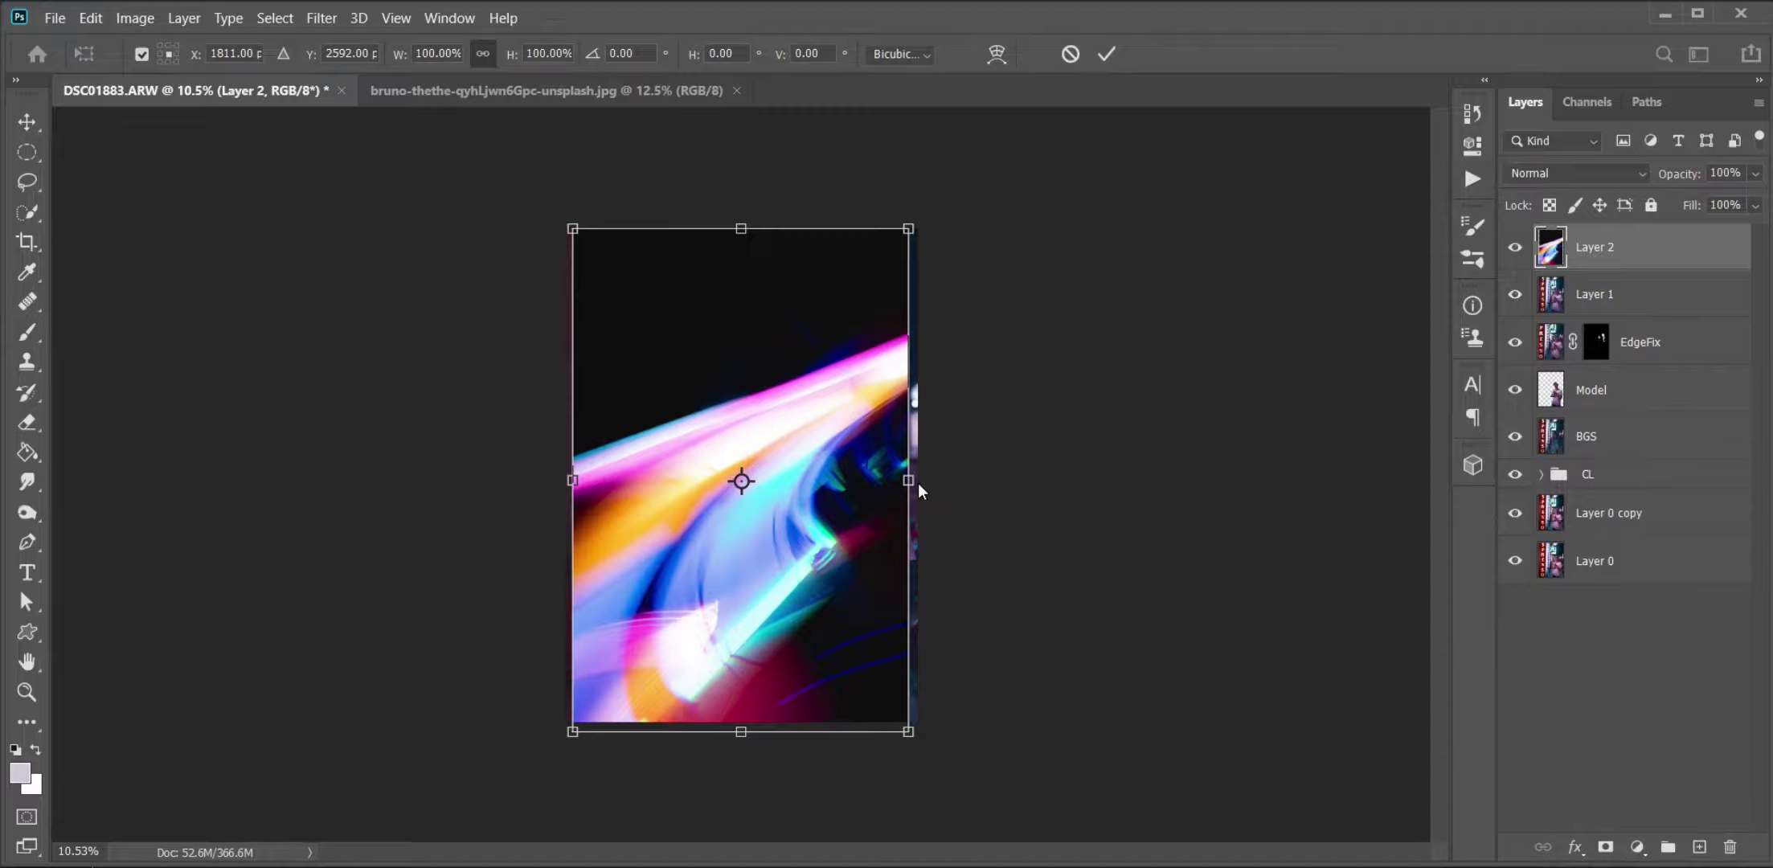
mouse_move(933, 492)
left_mouse_down()
mouse_move(1005, 378)
mouse_move(1112, 436)
mouse_move(1049, 506)
left_mouse_up()
key("ctrl+z")
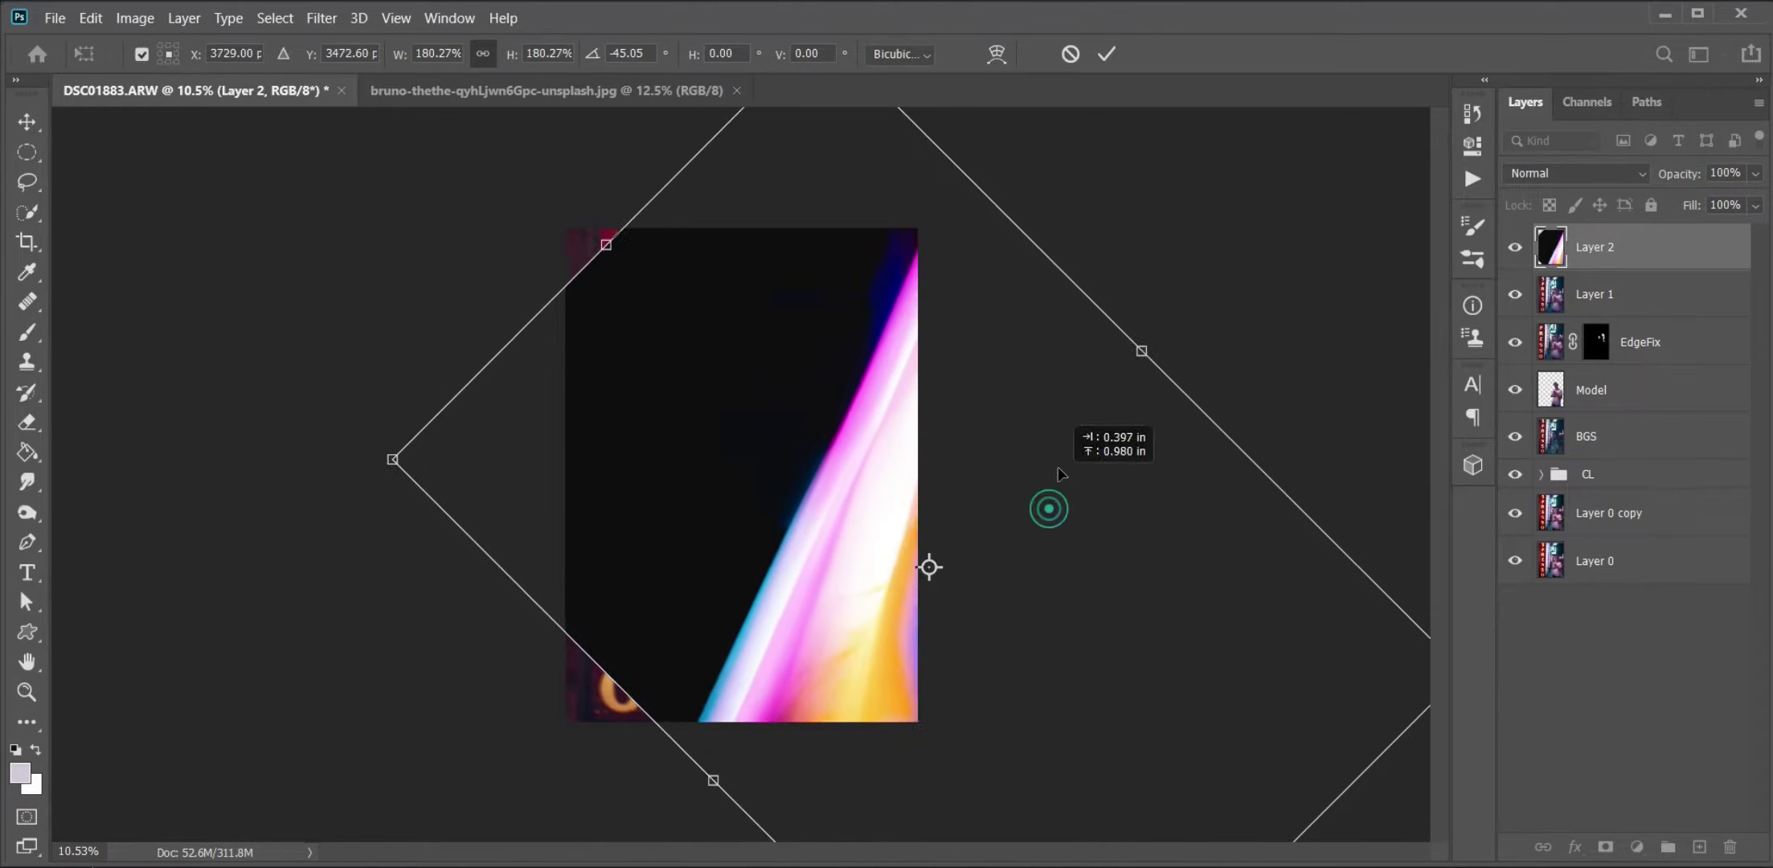
key("shift+alt+s")
key("Return")
- Set the light leak to 70% opacity and fill, and let its darkest areas drop out with Blend If
key("ctrl+0")
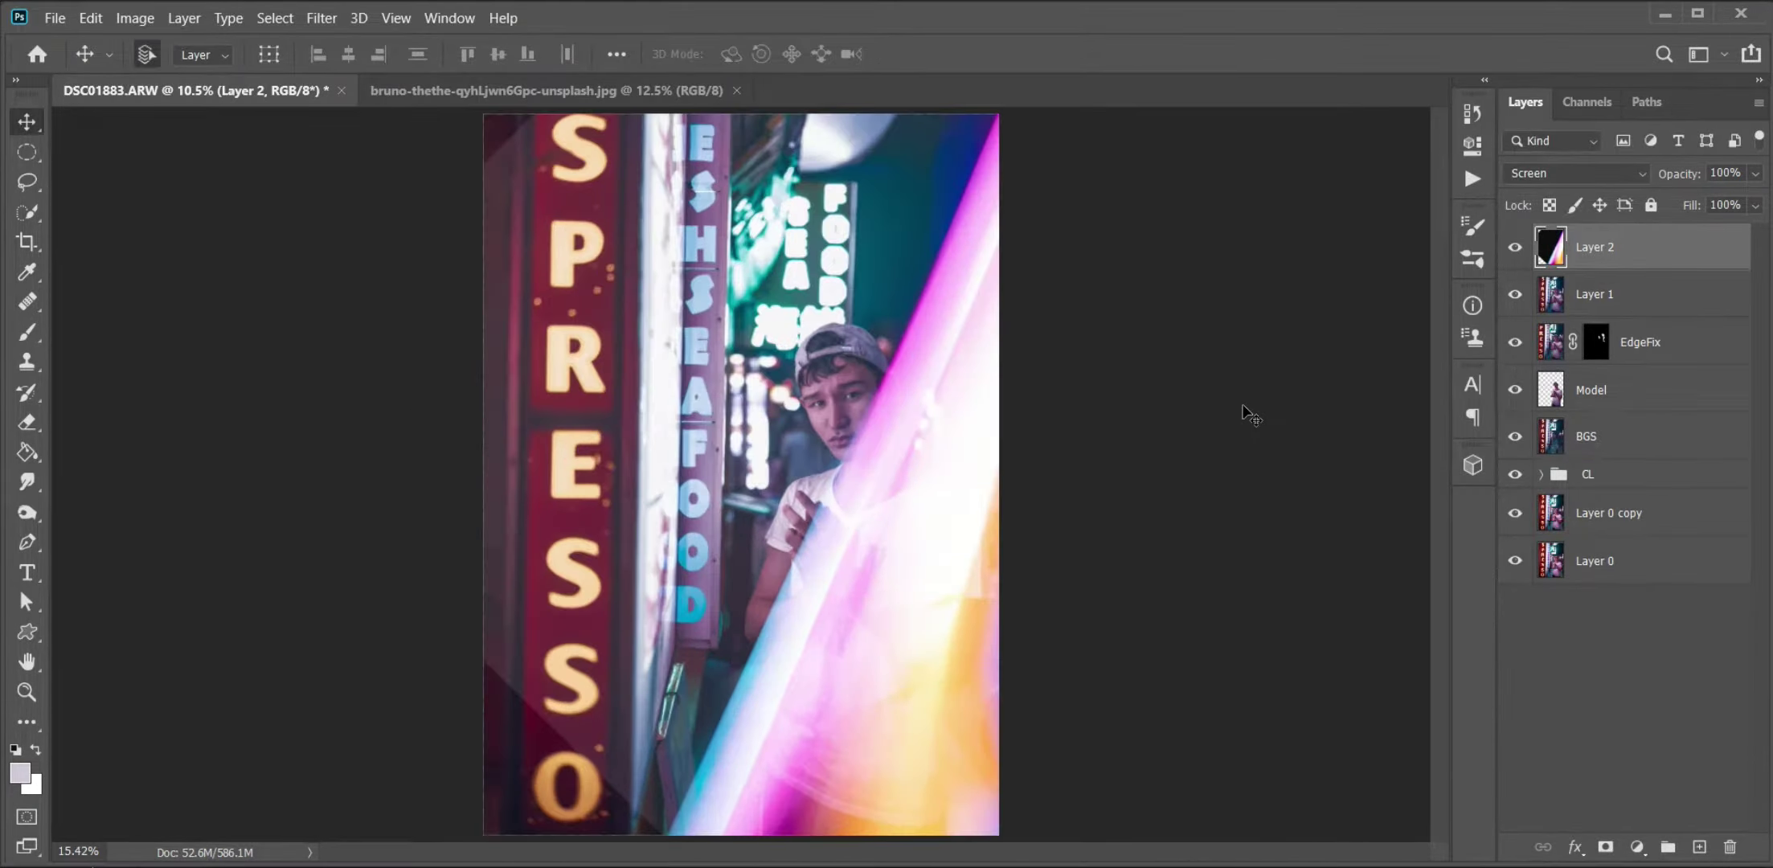
key("7")
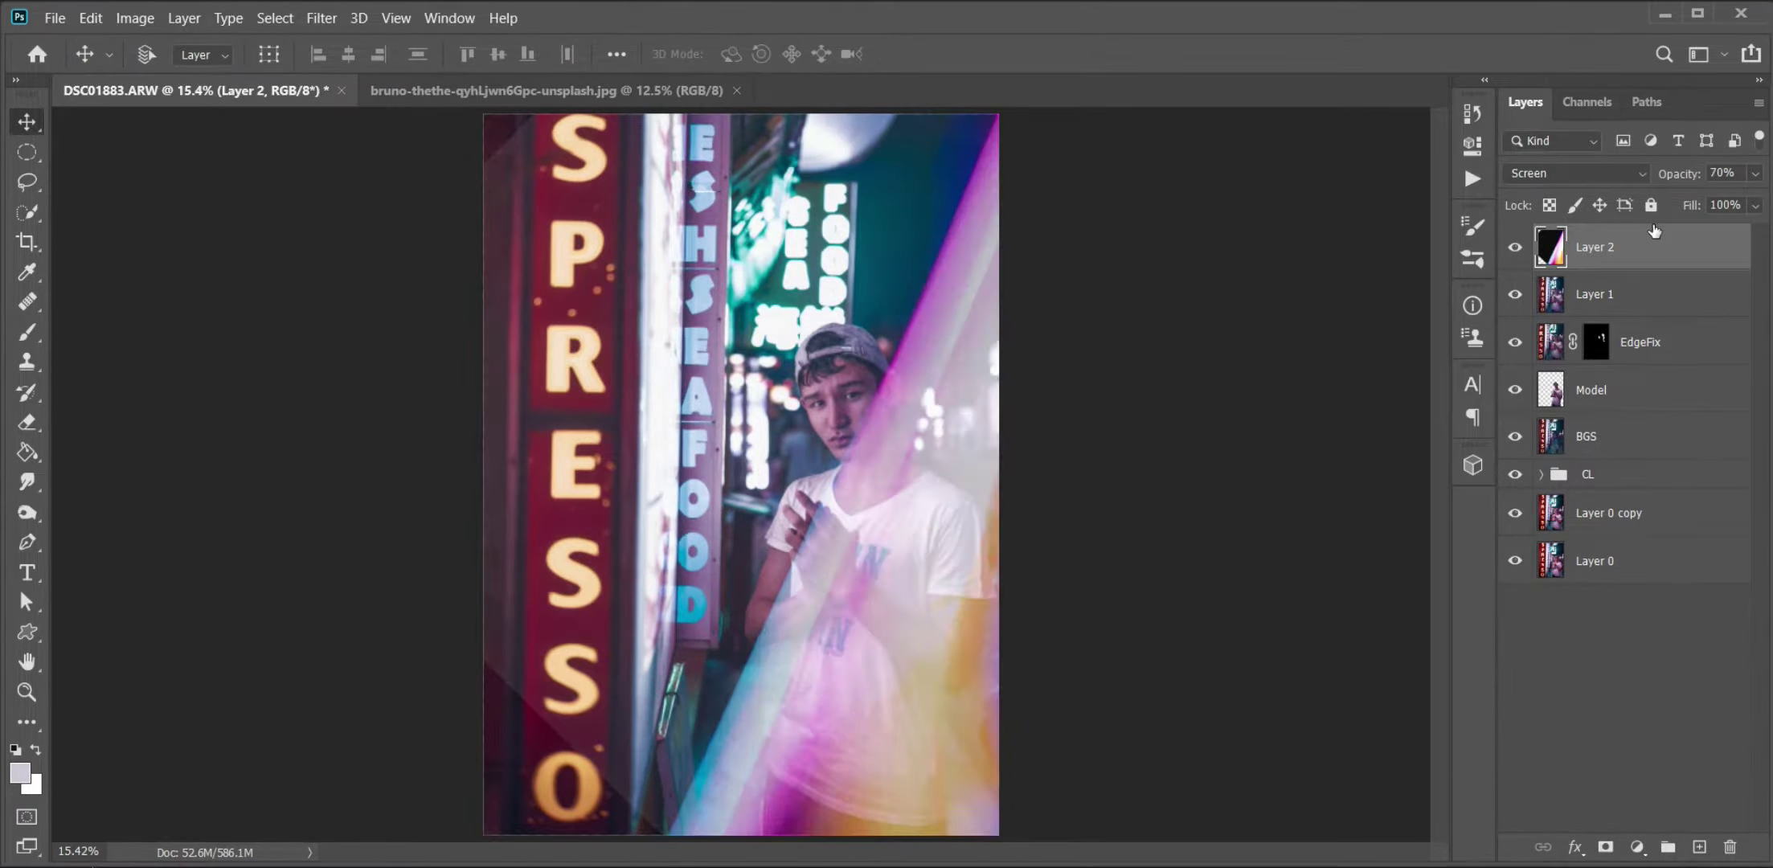
key("shift+7")
right_click(1682, 262)
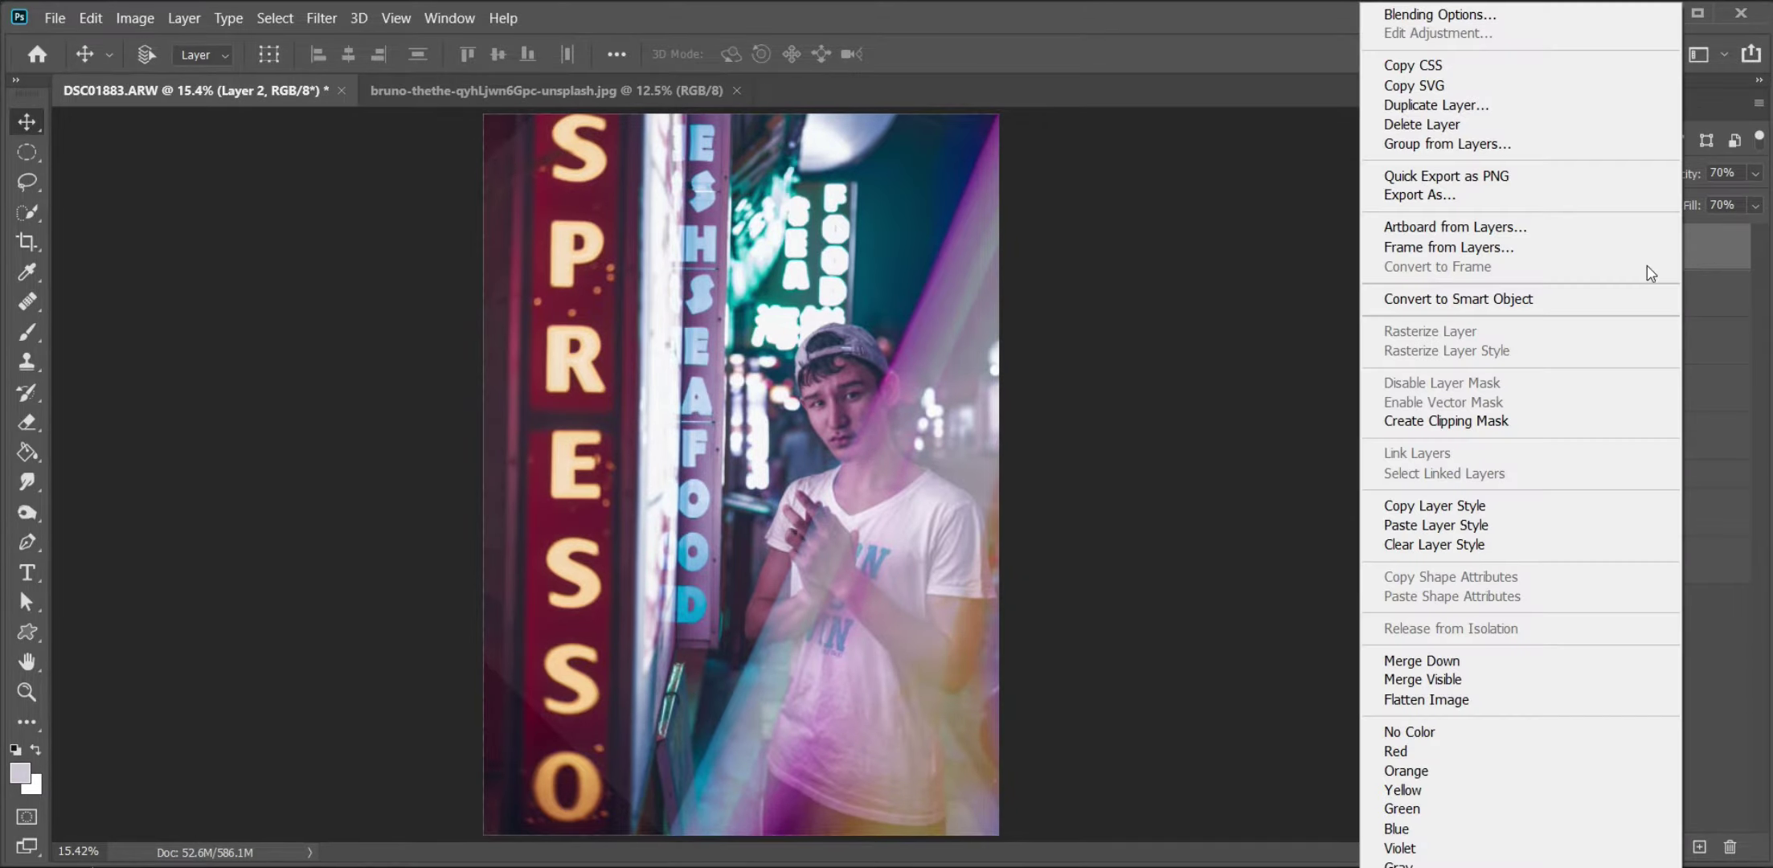
left_click(1718, 254)
double_click(1718, 254)
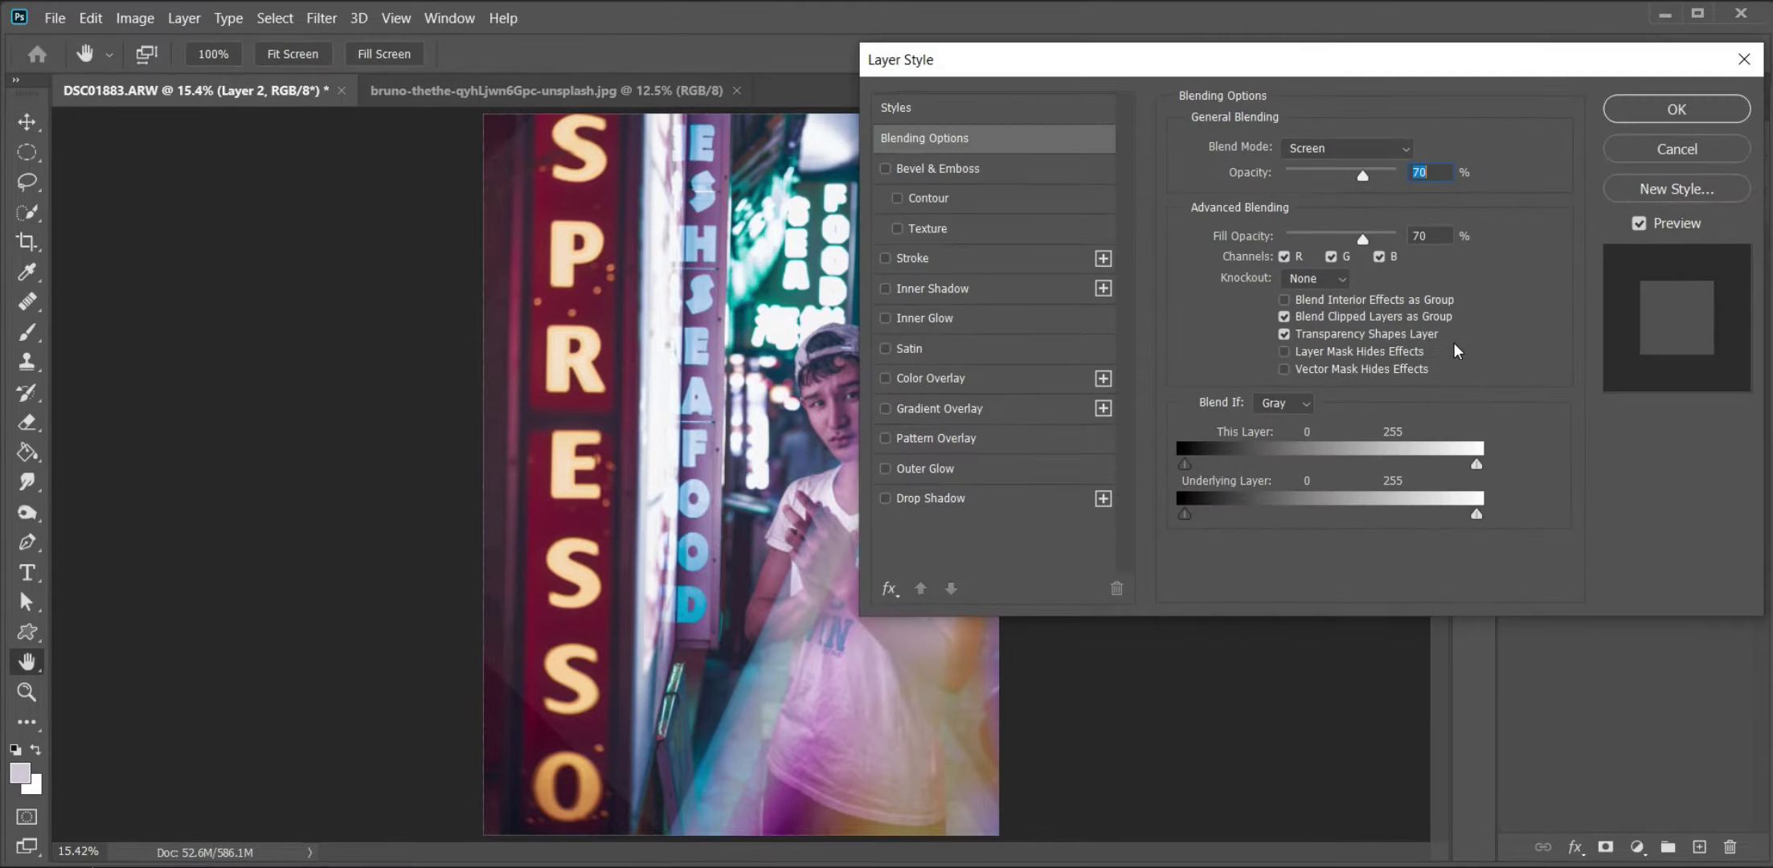
left_click_drag(1198, 465, 1211, 465)
left_click(1679, 111)
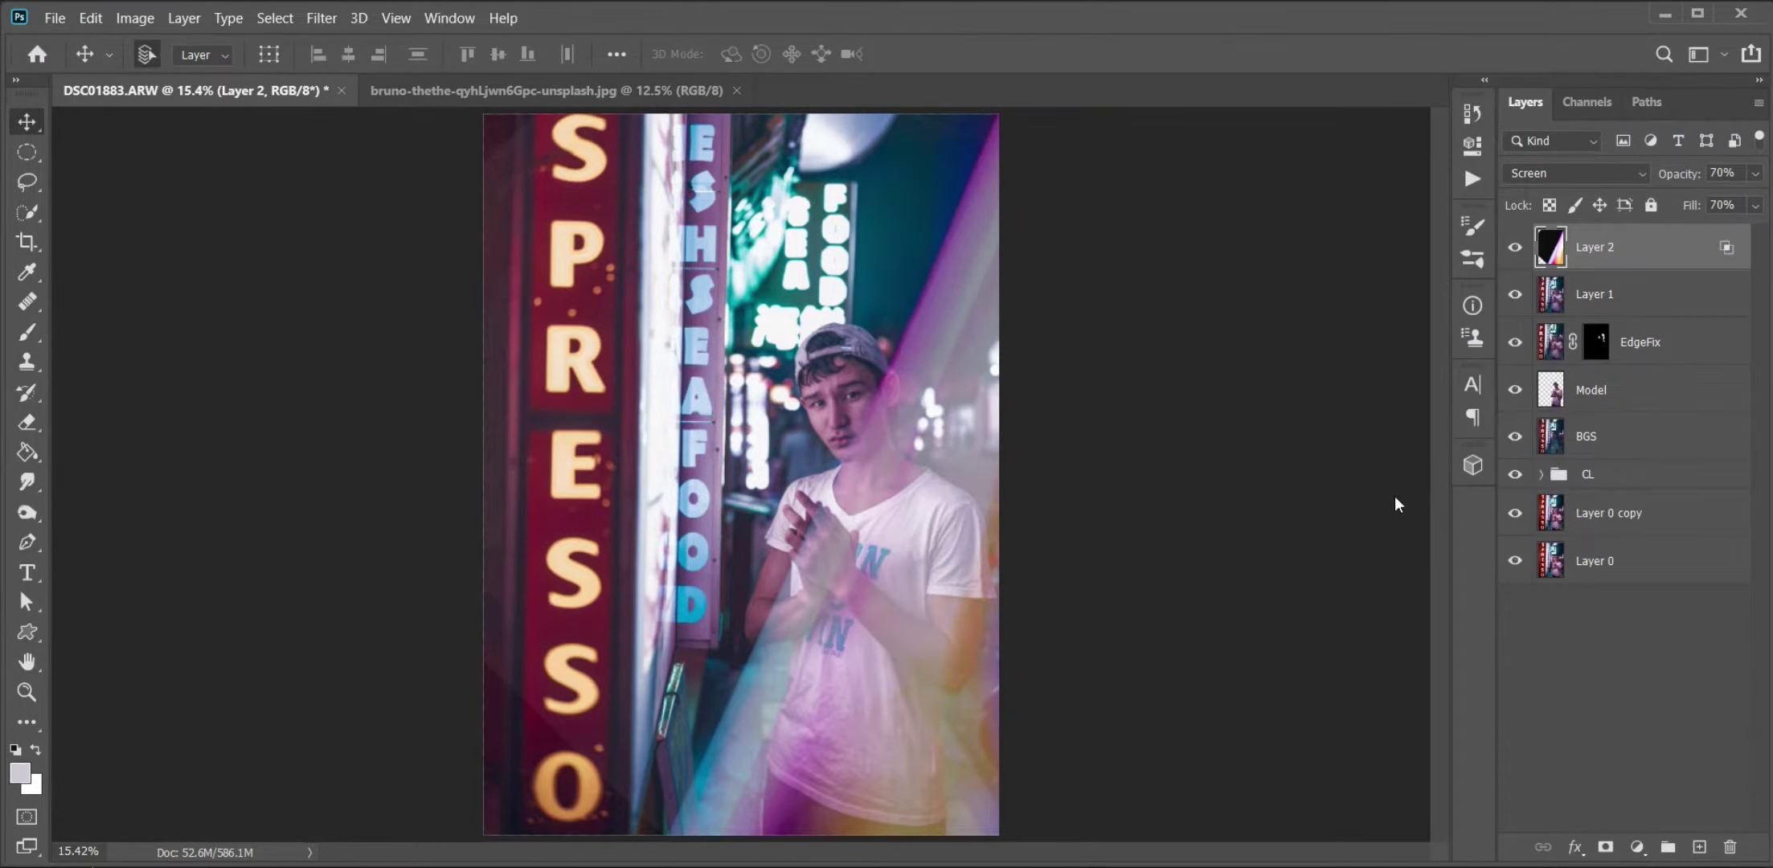
- Darken the light leak's shadows and slightly brighten its highlights with Levels
key("ctrl+l")
left_click_drag(1221, 323, 1245, 323)
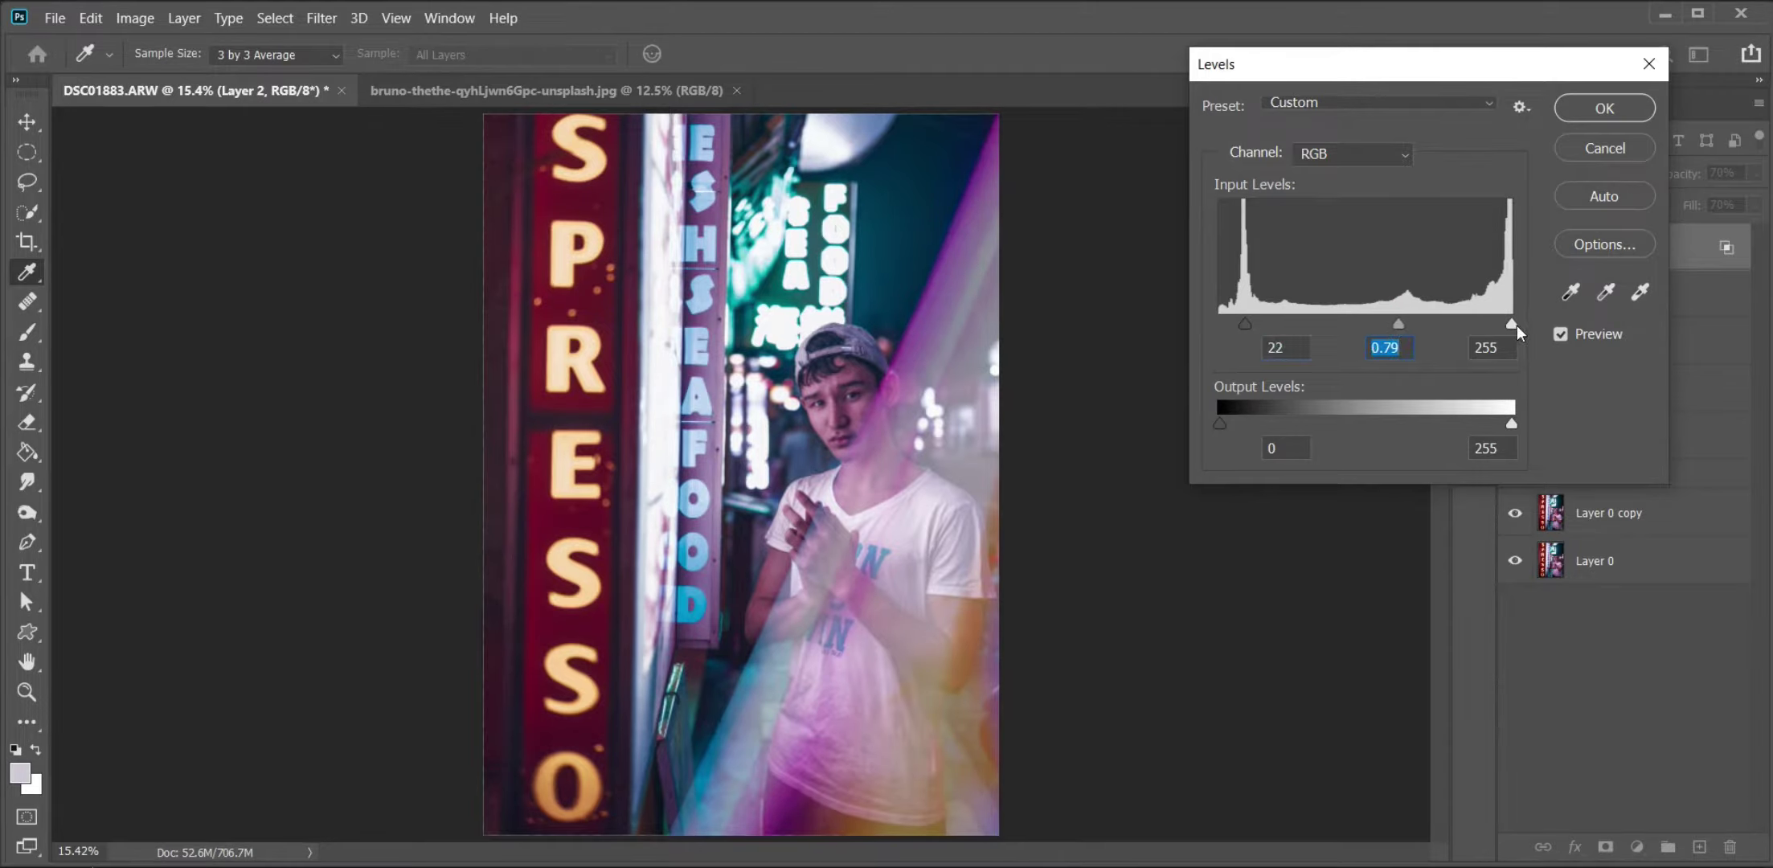
left_click_drag(1510, 323, 1502, 324)
key("Return")
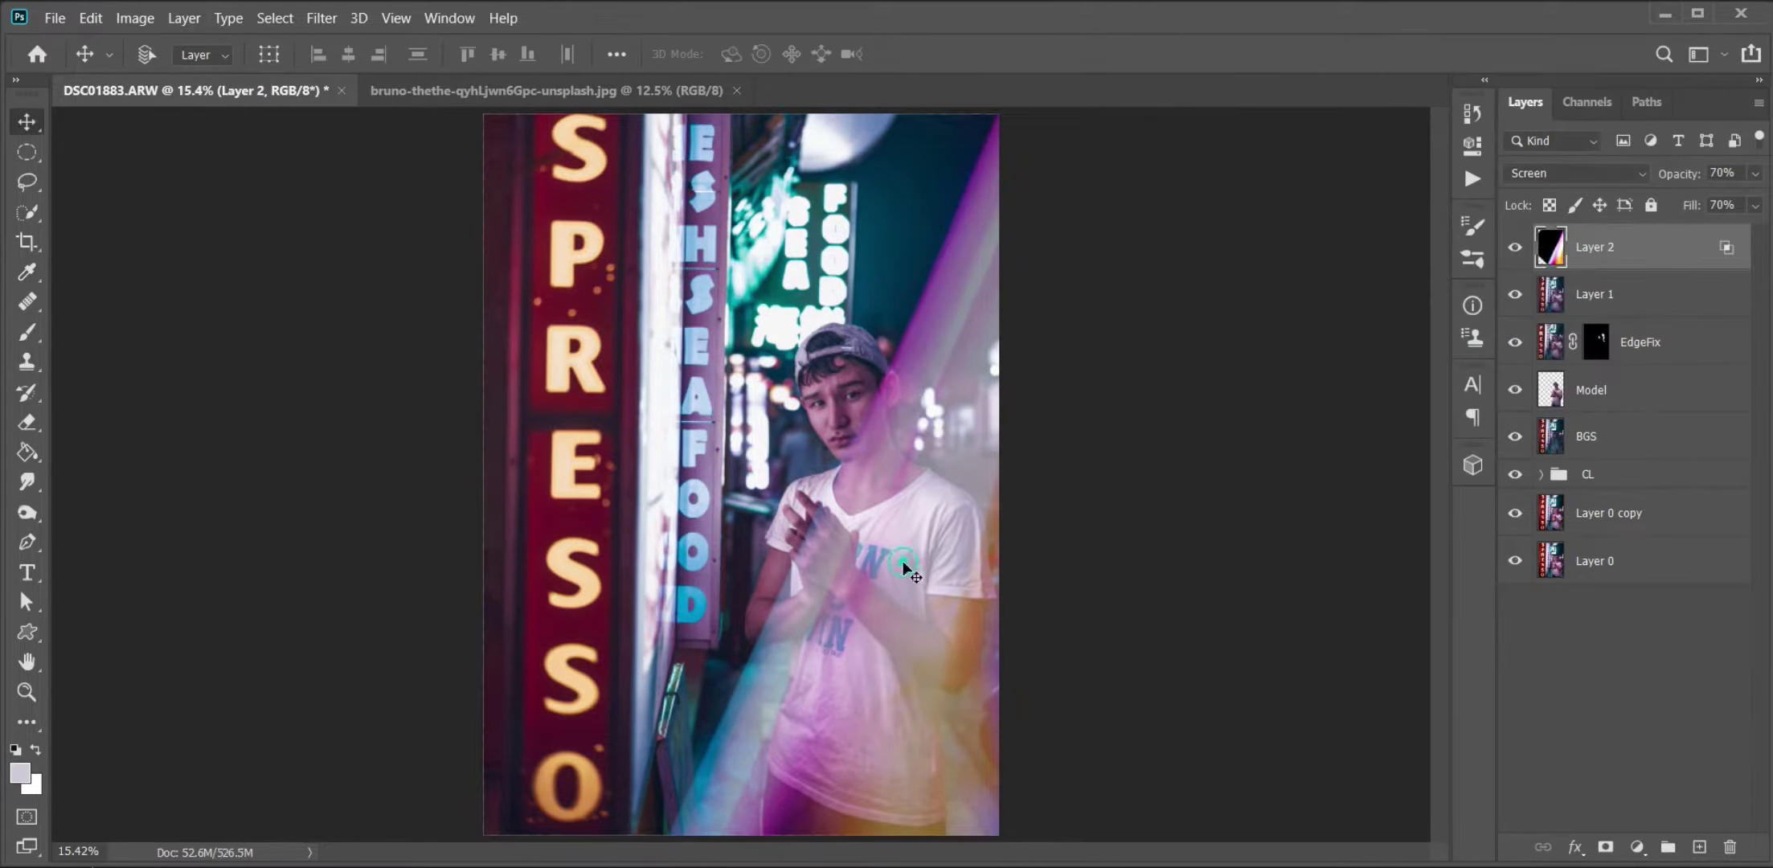
- Flip the light leak horizontally and vertically, resize and rotate it, and add a layer mask
key("ctrl+t")
right_click(901, 559)
left_click(957, 531)
right_click(937, 549)
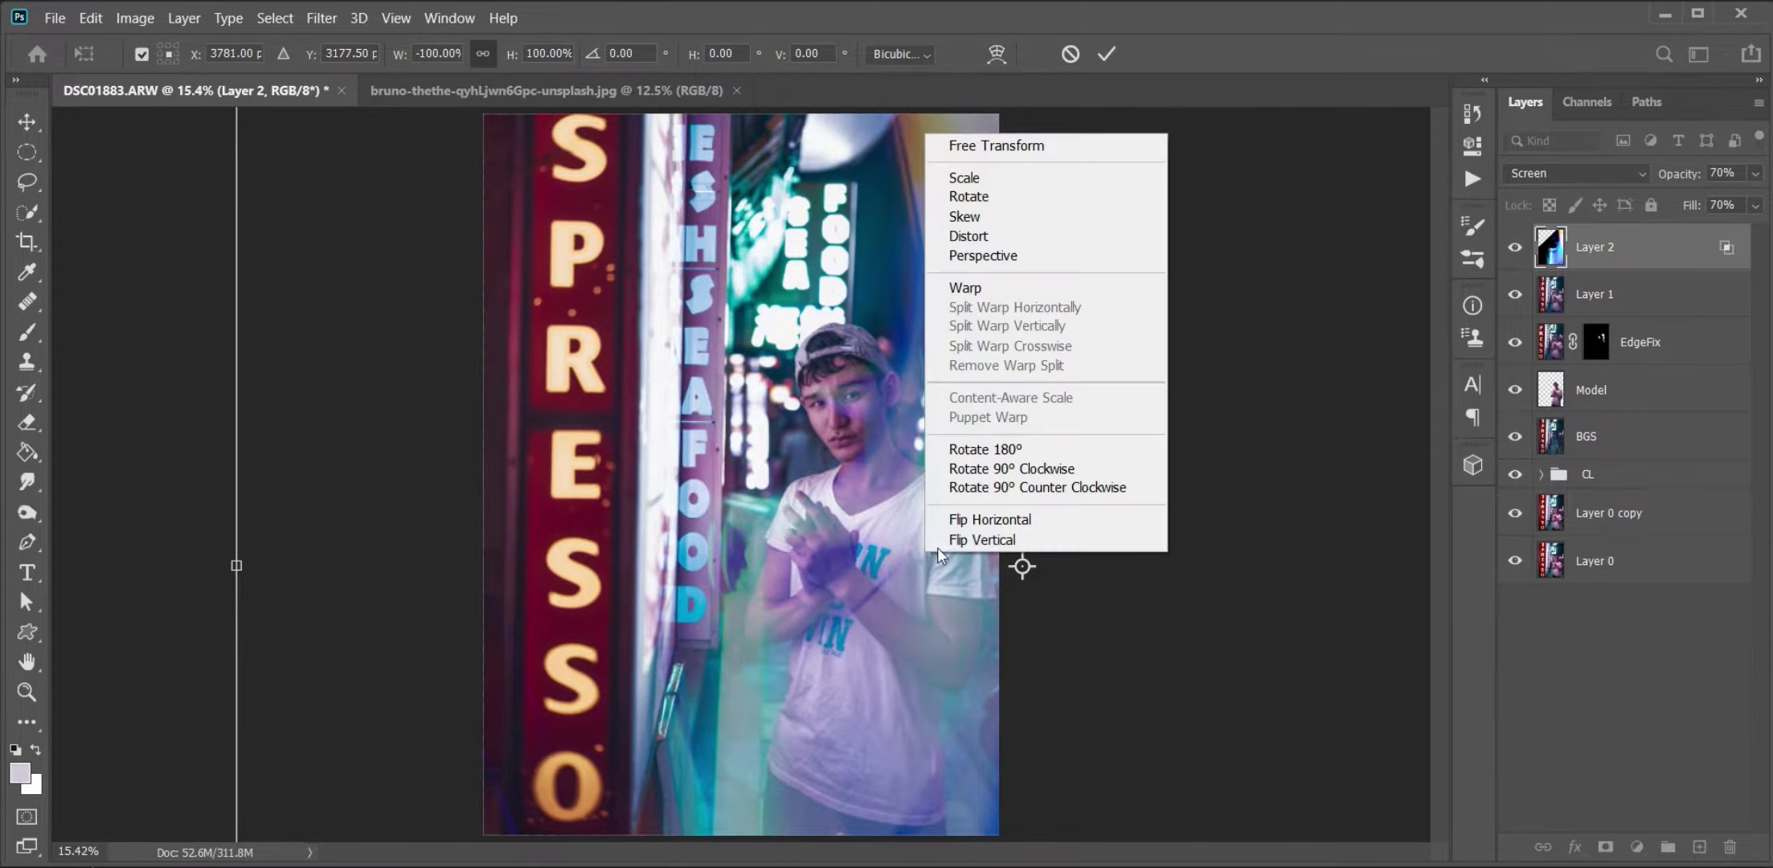
left_click(949, 542)
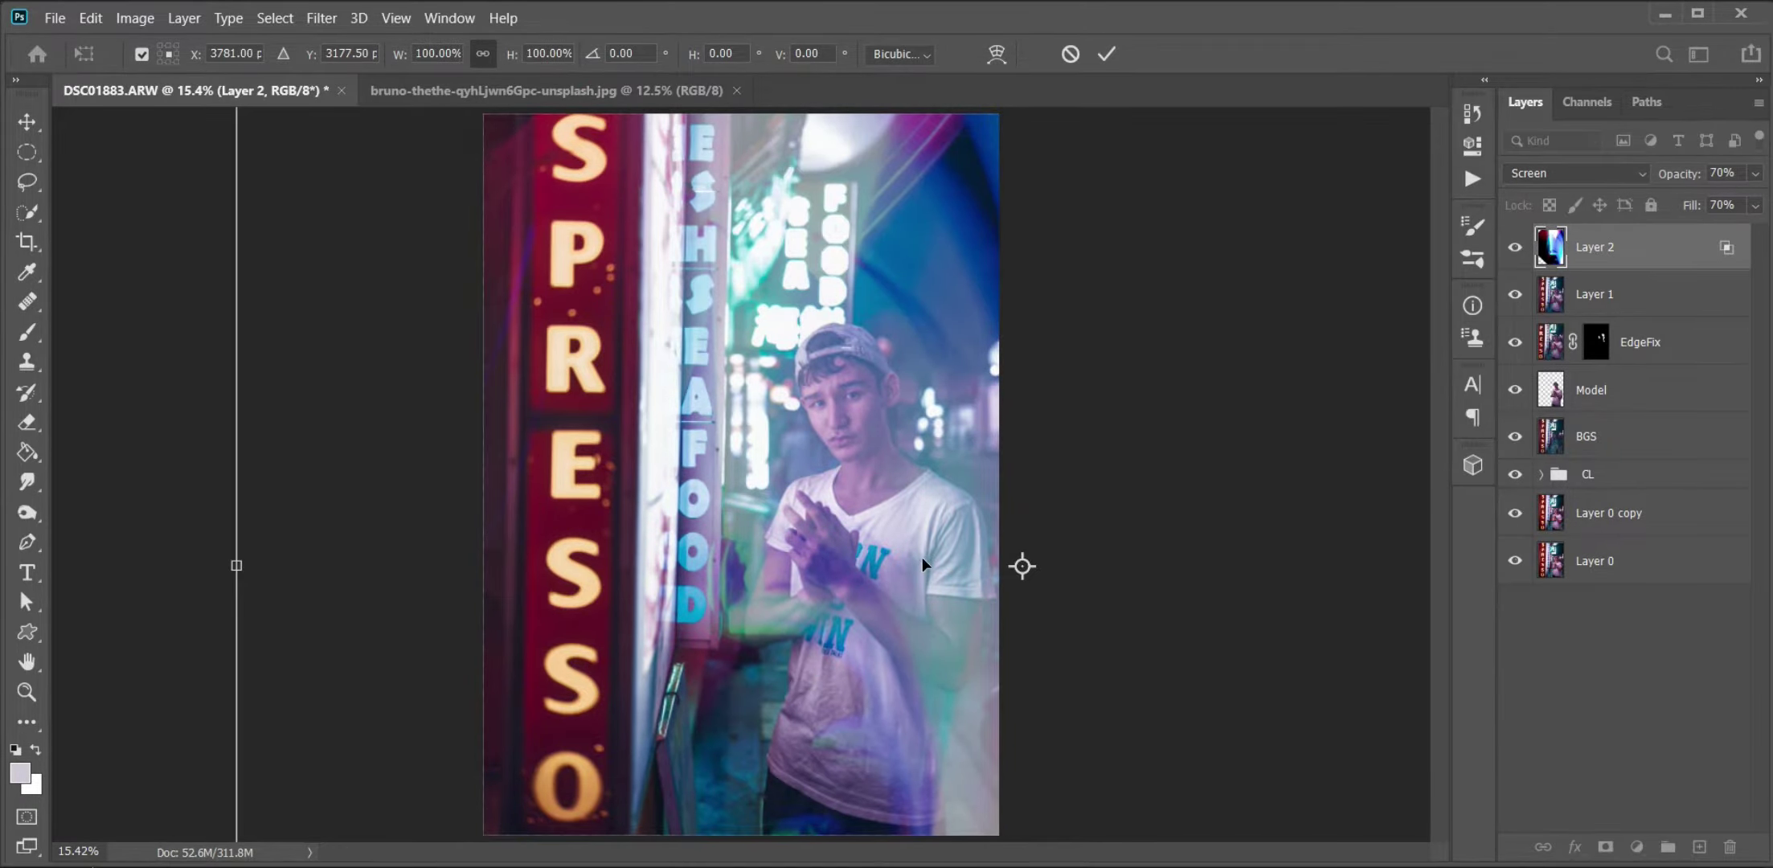
scroll(922, 557, "down", 2)
left_click_drag(411, 534, 450, 523)
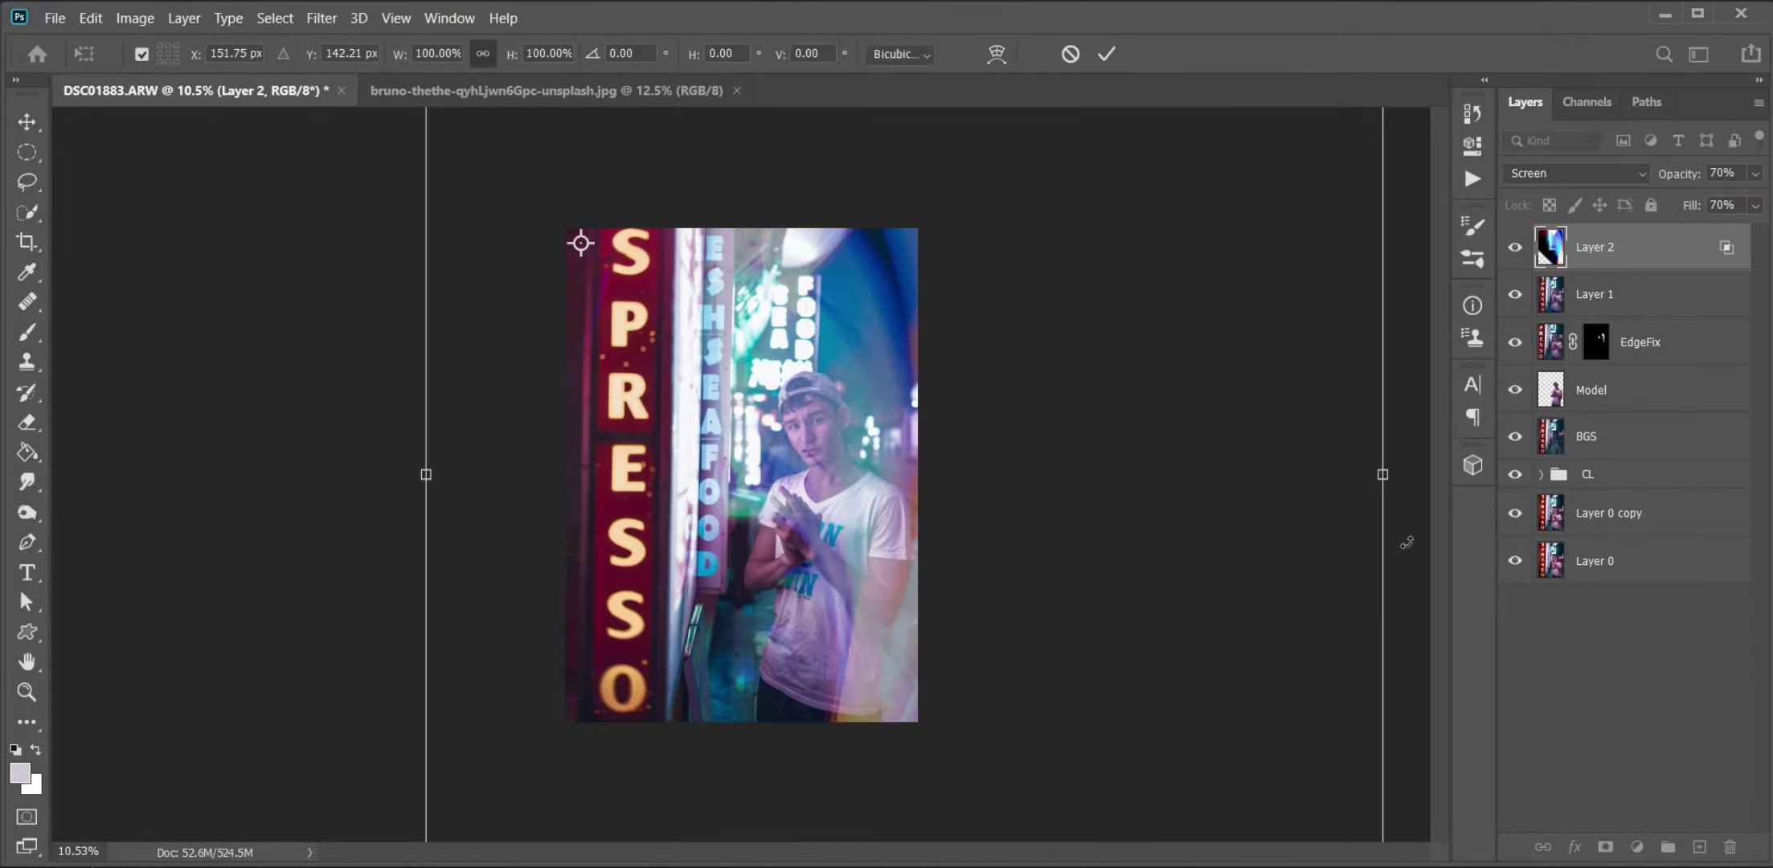
mouse_move(1273, 692)
left_mouse_down()
mouse_move(1320, 481)
mouse_move(1250, 523)
left_mouse_up()
key("Return")
key("ctrl+0")
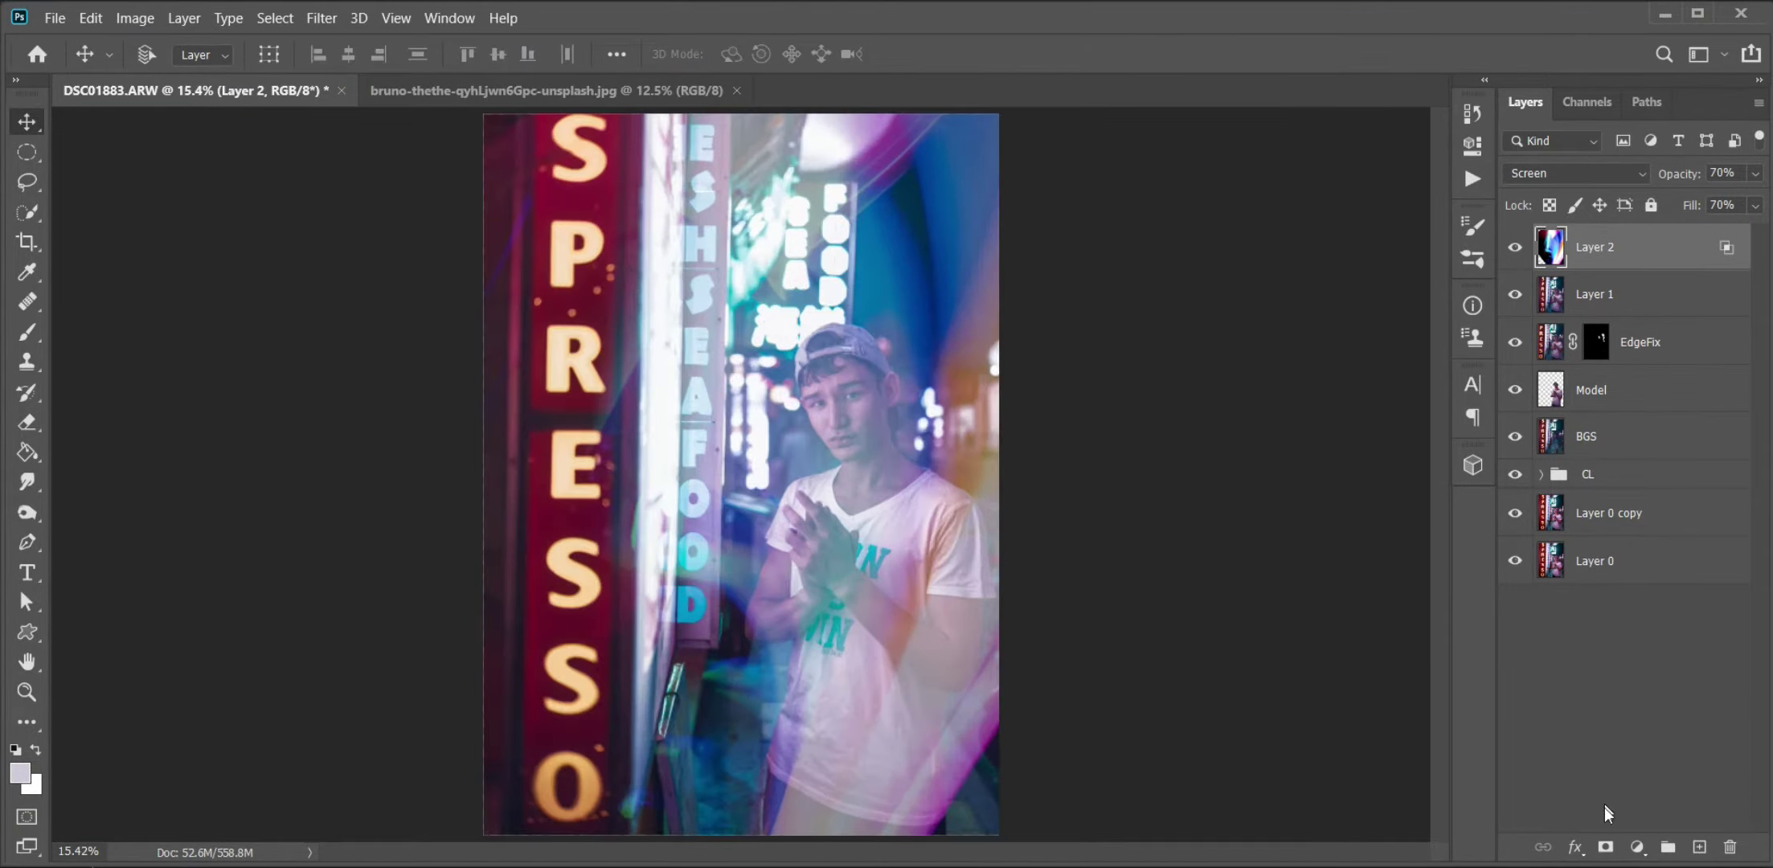
left_click(1605, 847)
- Invert the mask and paint white with a large cloud brush to reveal magenta glow along the shirt
key("ctrl+i")
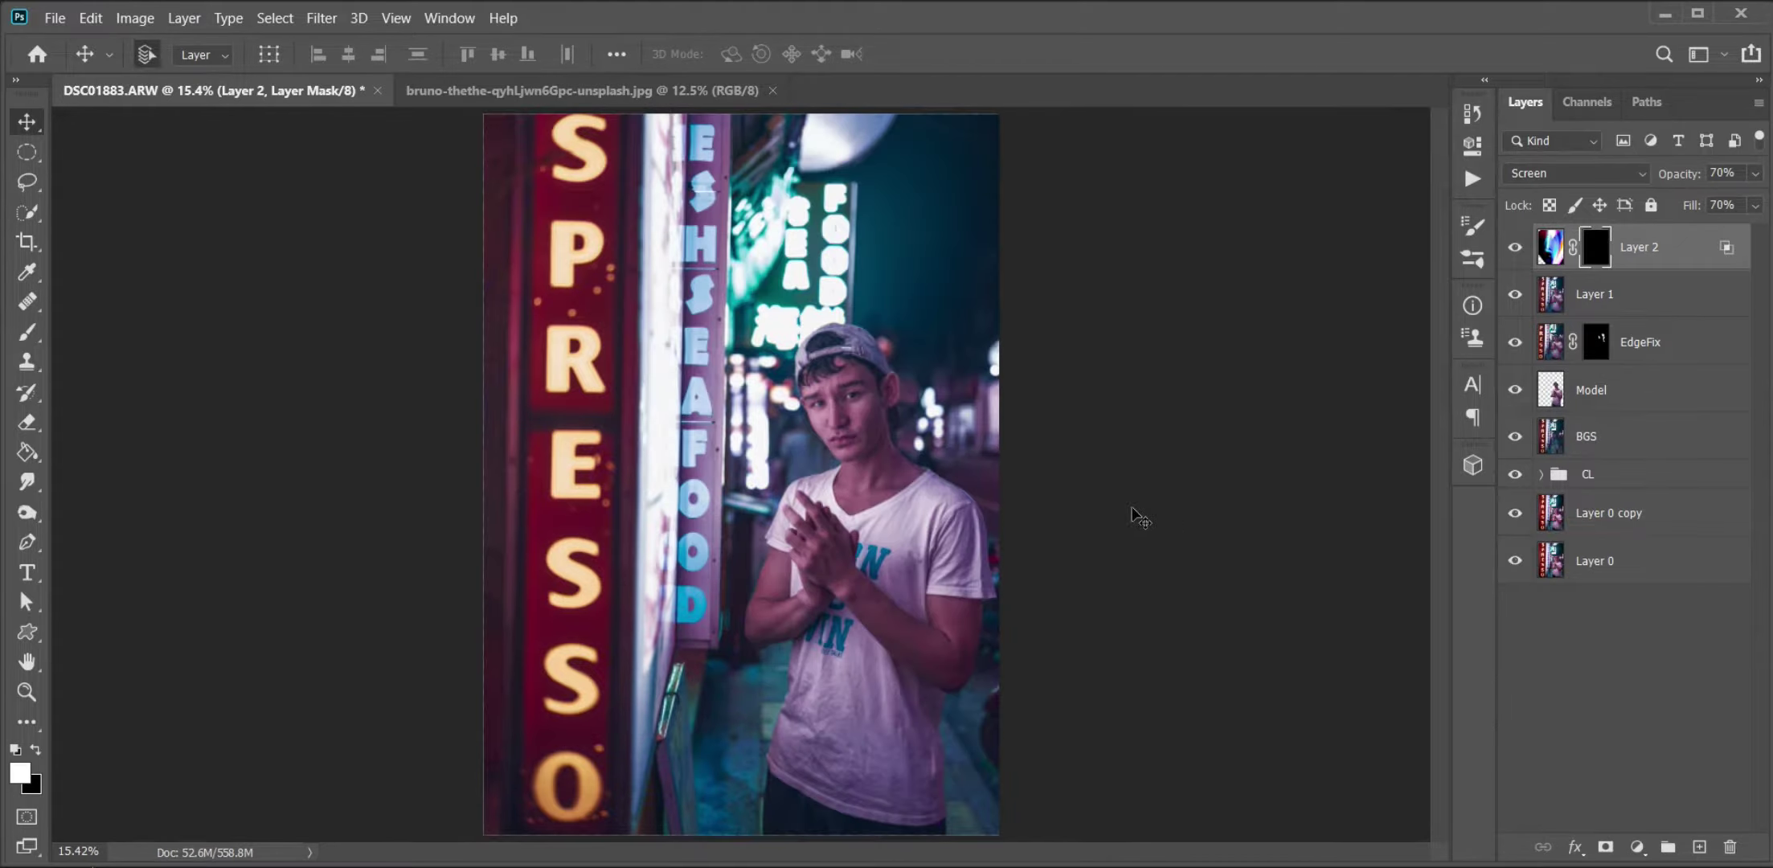
key("b")
right_click(1141, 514)
left_click(1446, 548)
left_click(708, 359)
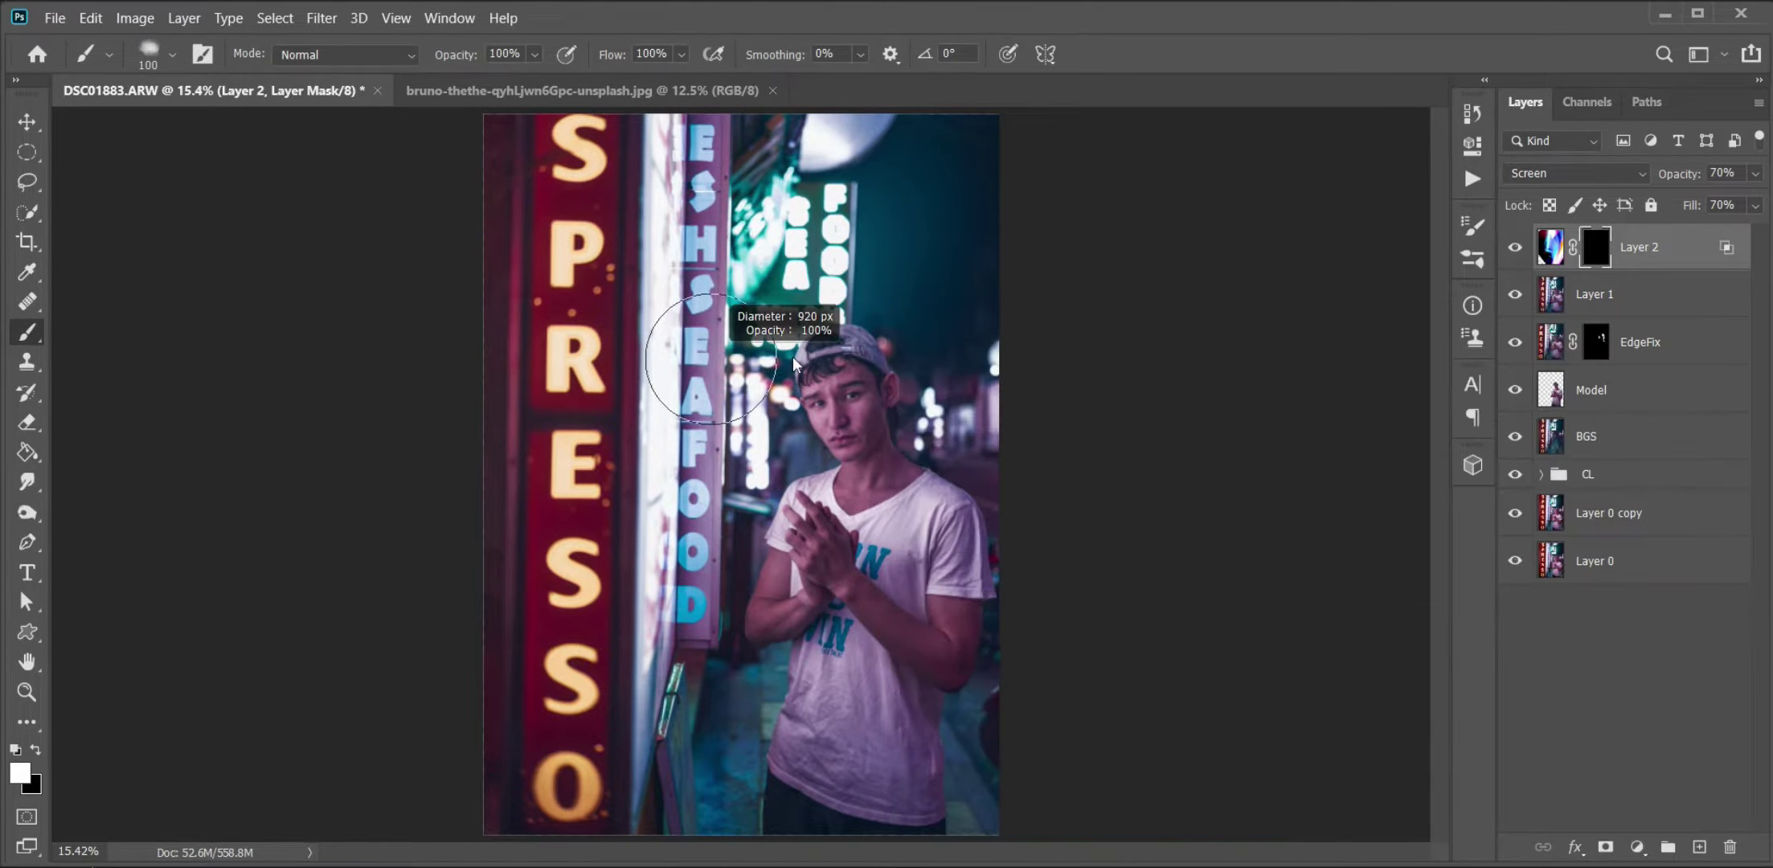
left_click_drag(977, 786, 1000, 771)
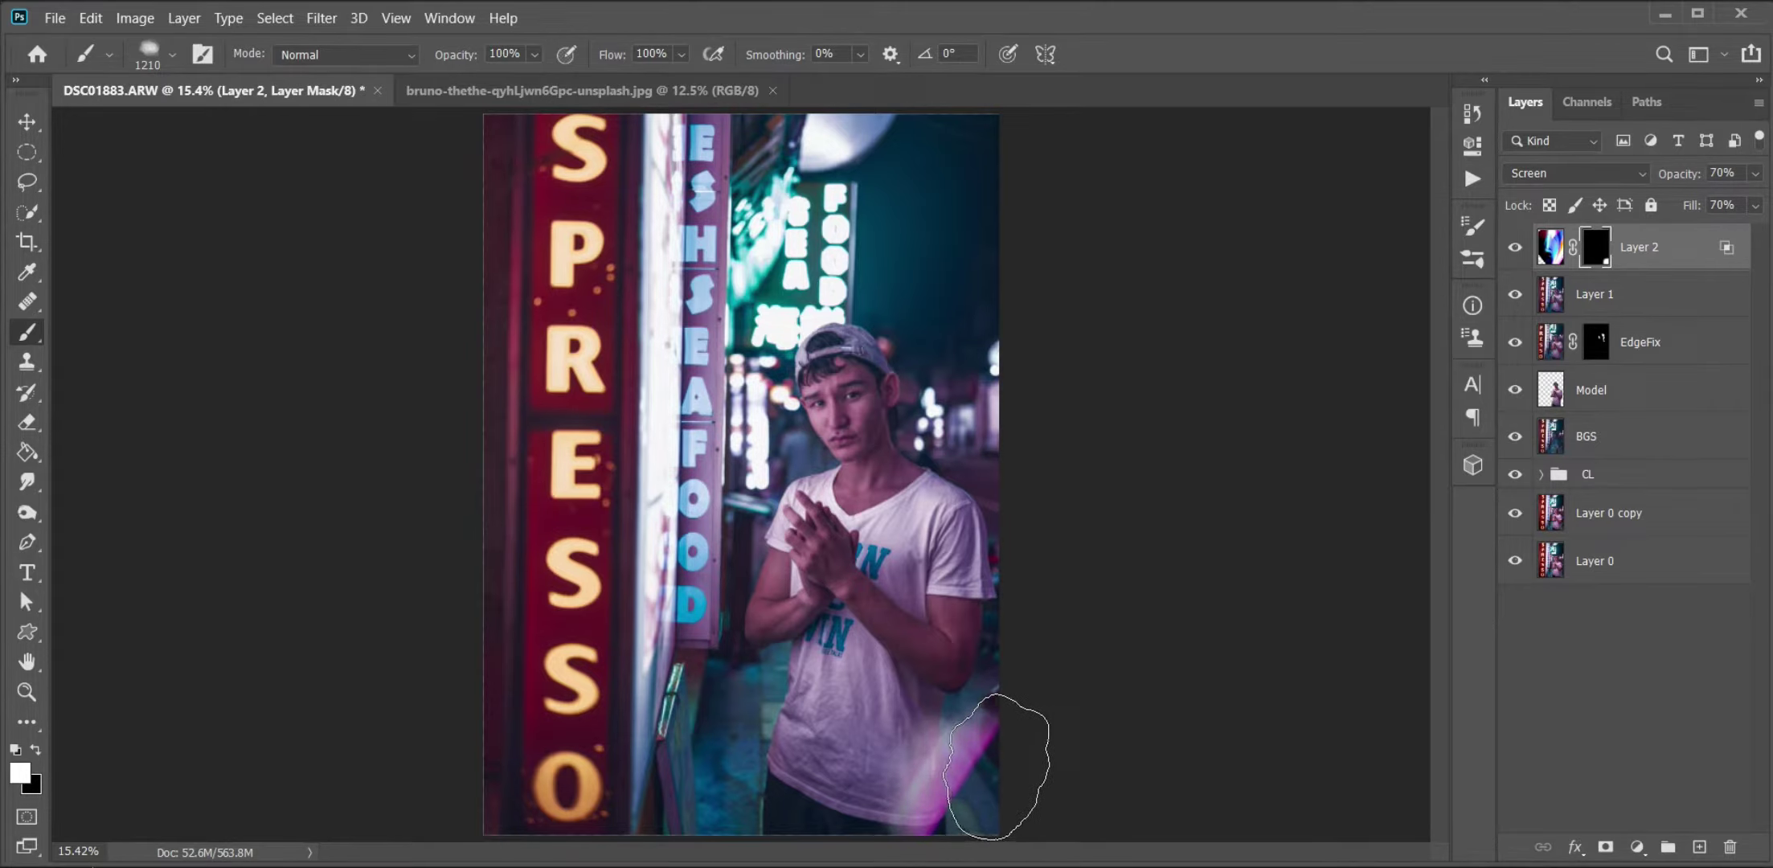
mouse_move(997, 768)
left_mouse_down()
mouse_move(823, 795)
mouse_move(932, 755)
left_mouse_up()
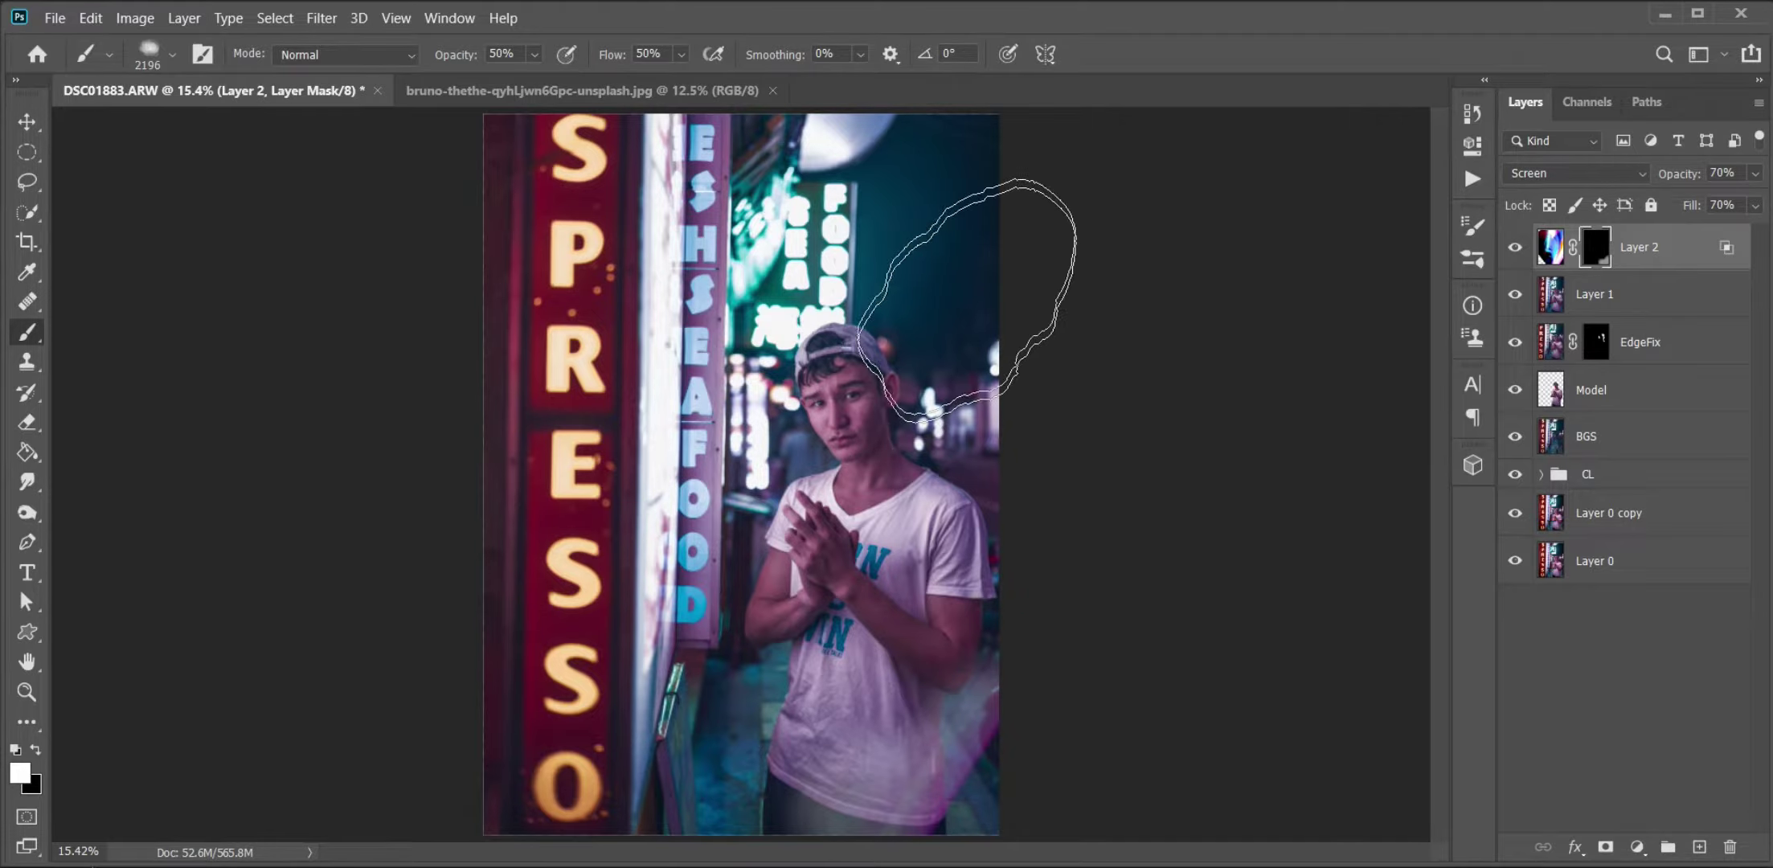
left_click_drag(895, 247, 654, 159)
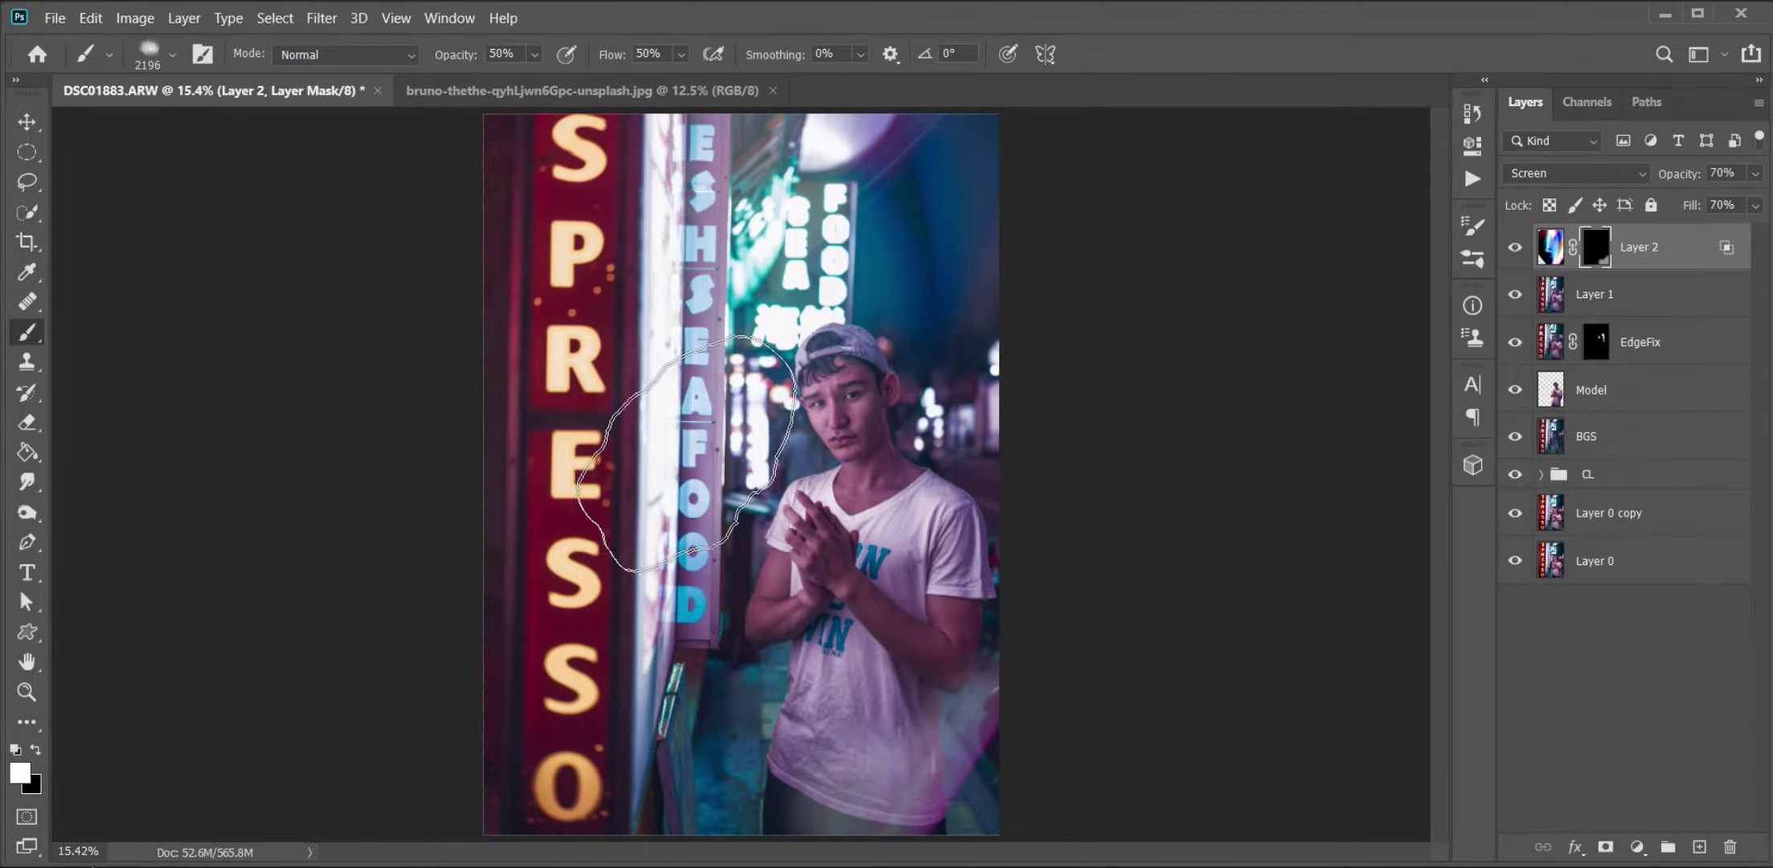
mouse_move(775, 796)
left_mouse_down()
mouse_move(852, 482)
mouse_move(864, 580)
left_mouse_up()
- Paint the upper-right glow away in black at 40%, then group the layer into Group 1
key("x")
key("4")
left_click_drag(732, 833, 1053, 611)
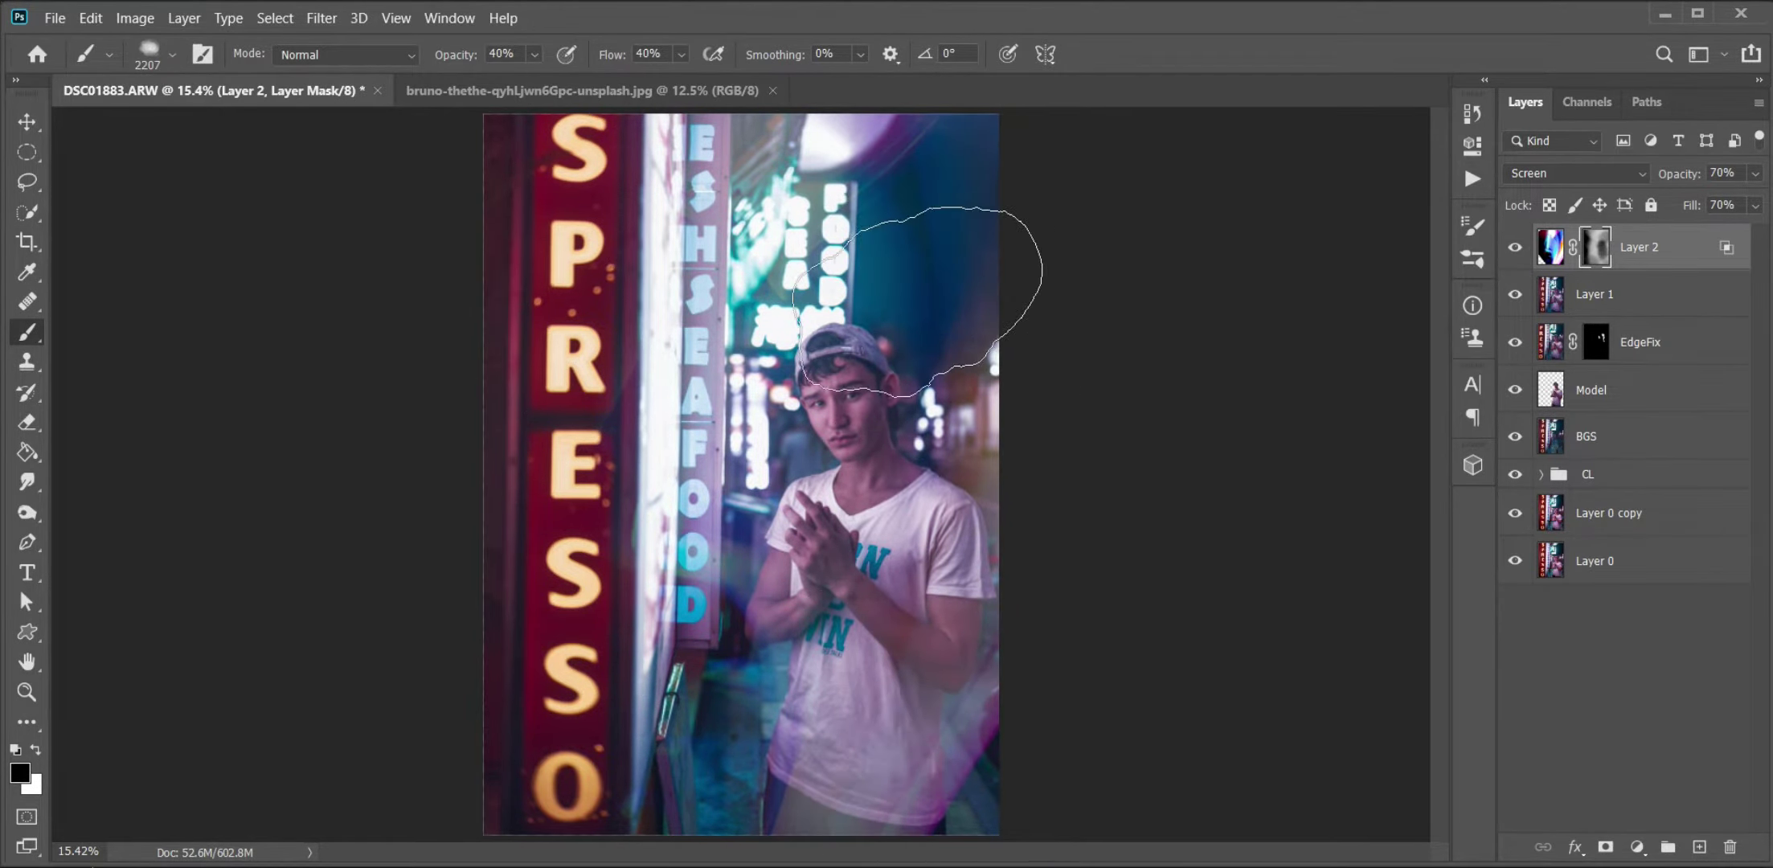
key("v")
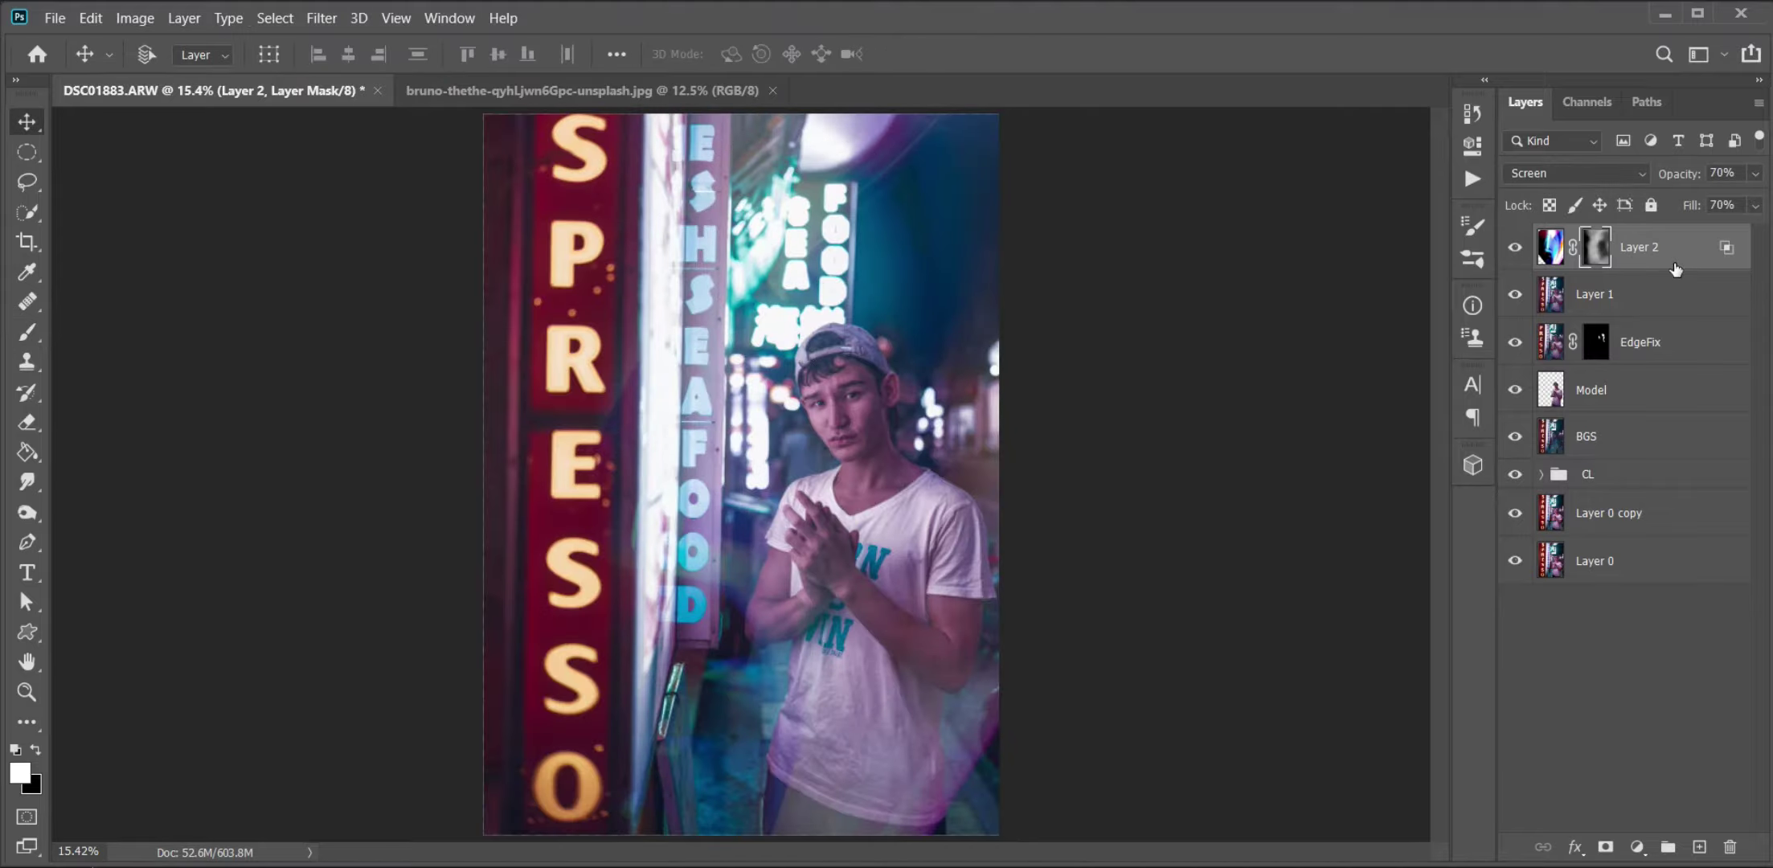
key("ctrl+g")
- Bring the second light-leak image into the portrait as Layer 3
key("ctrl+o")
left_click(400, 184)
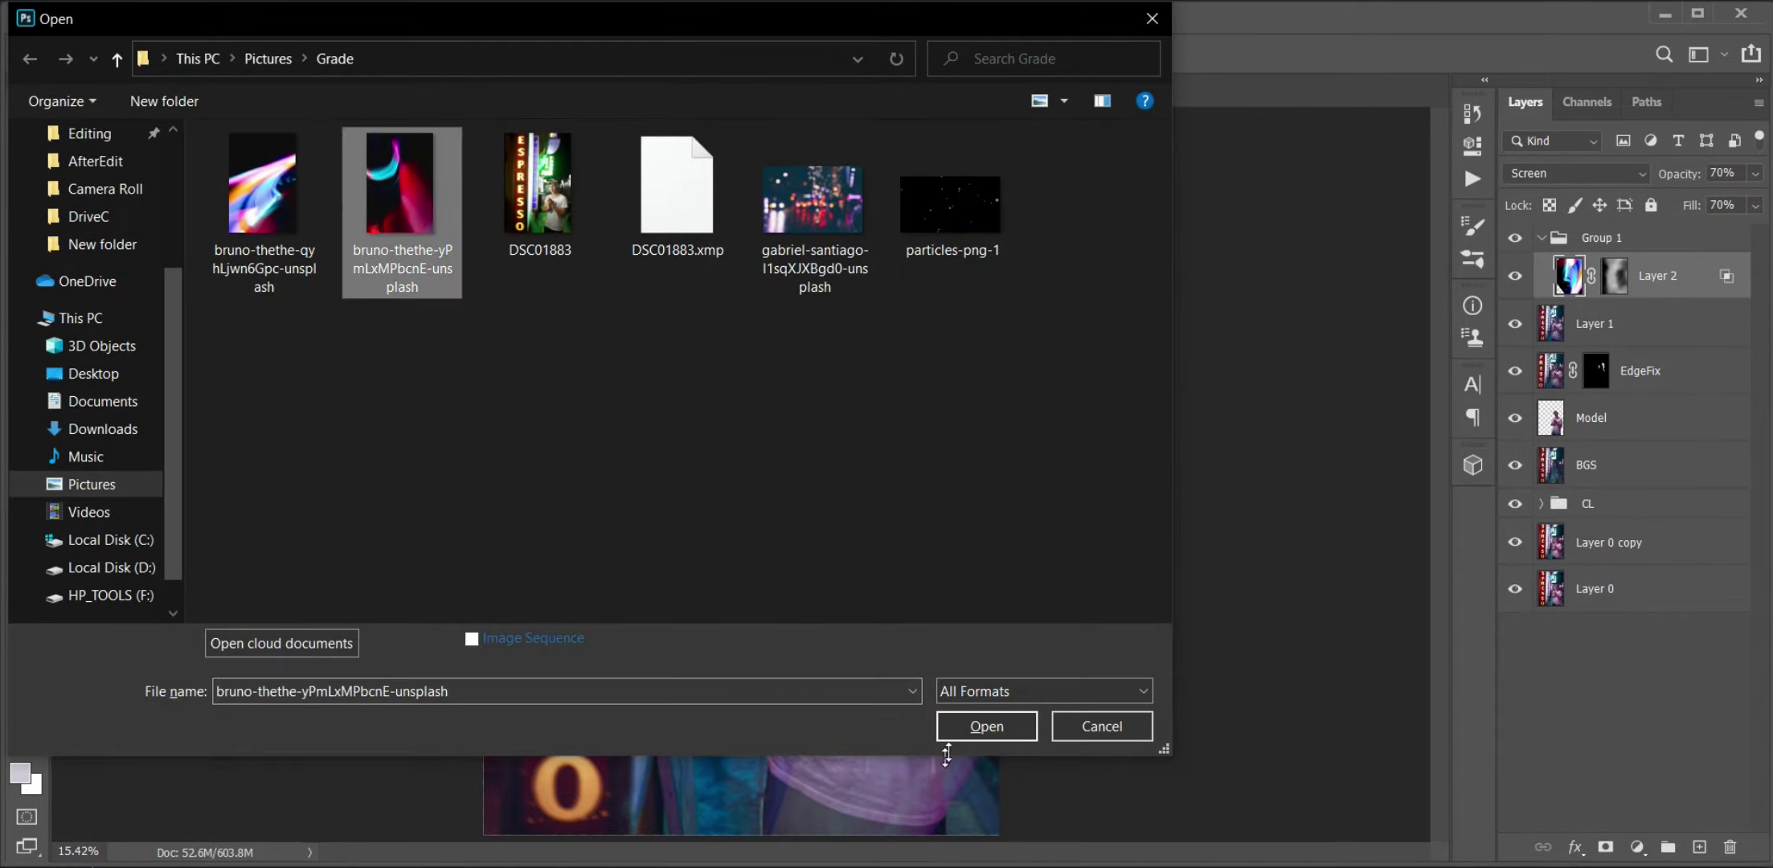
left_click(980, 731)
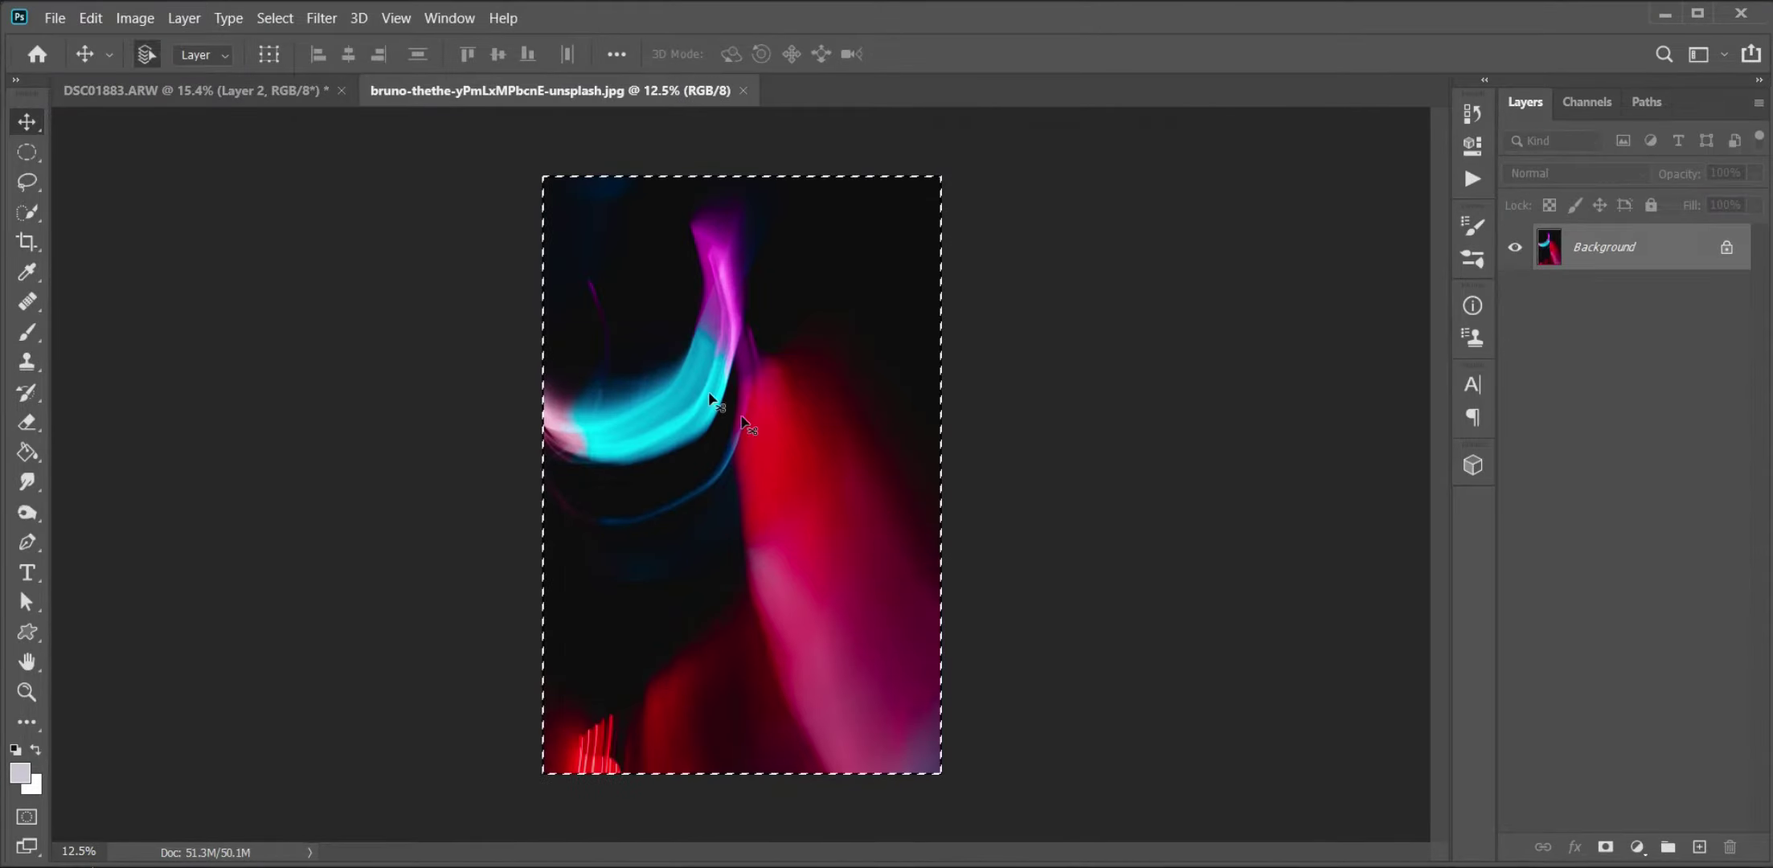
left_click_drag(709, 397, 801, 414)
left_click_drag(867, 490, 1068, 482)
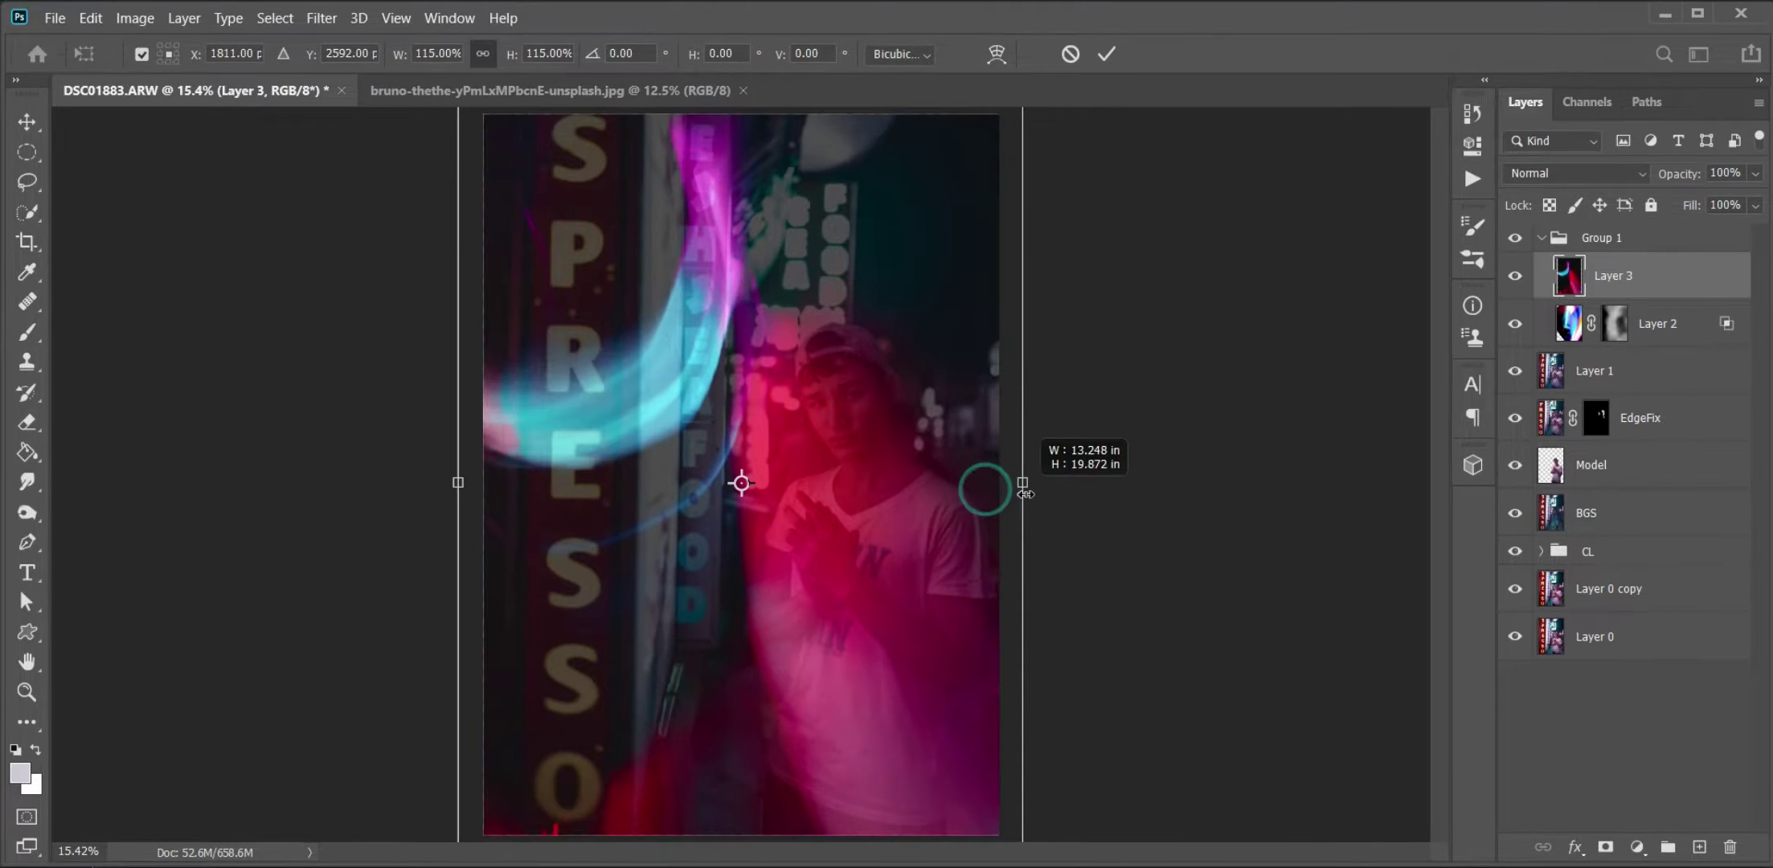
- Flip Layer 3 vertically, enlarge it past the frame, and set Screen mode with 90% fill
right_click(923, 646)
left_click(1049, 637)
scroll(993, 733, "down", 3)
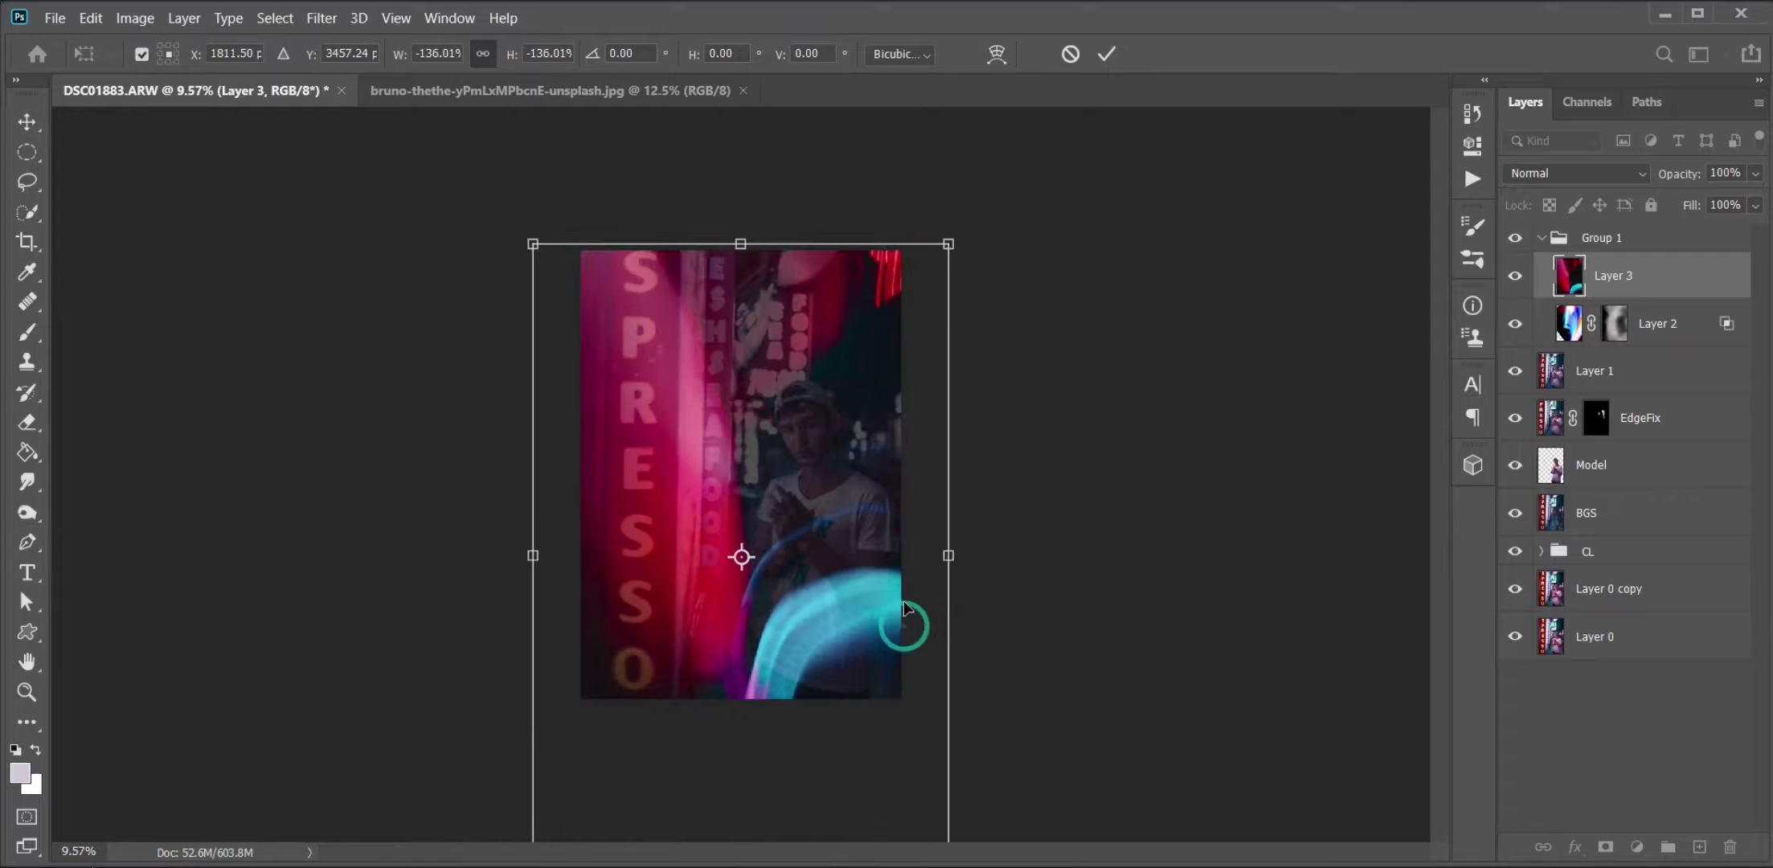
left_click_drag(902, 621, 1025, 570)
key("Return")
key("ctrl+0")
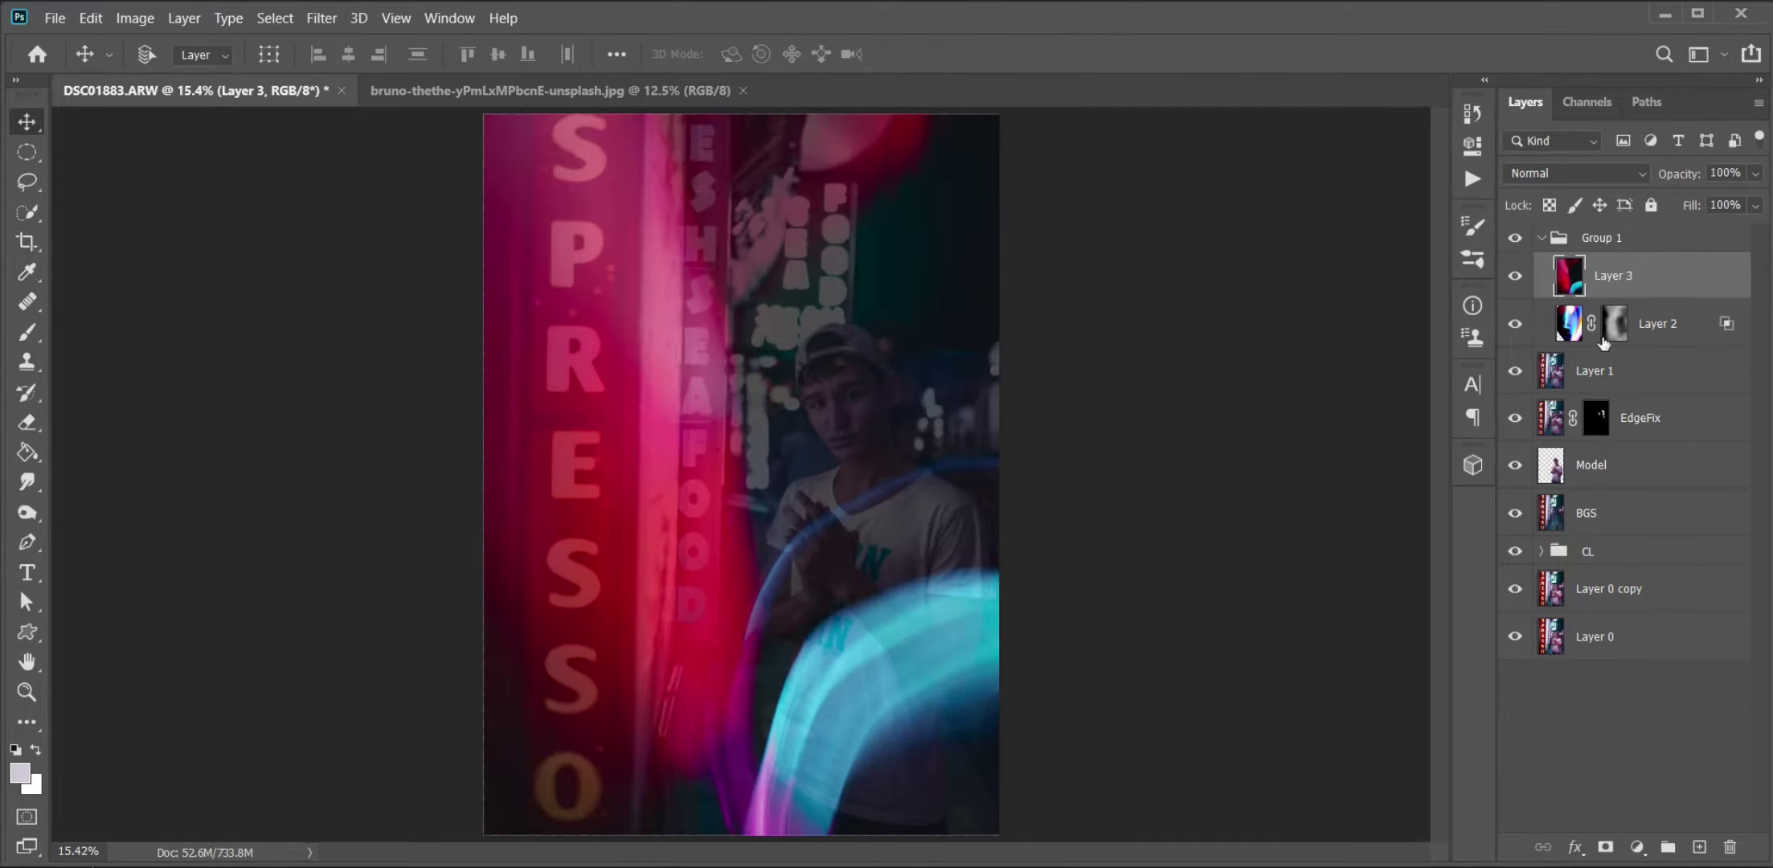
key("alt+shift+s")
key("shift+9")
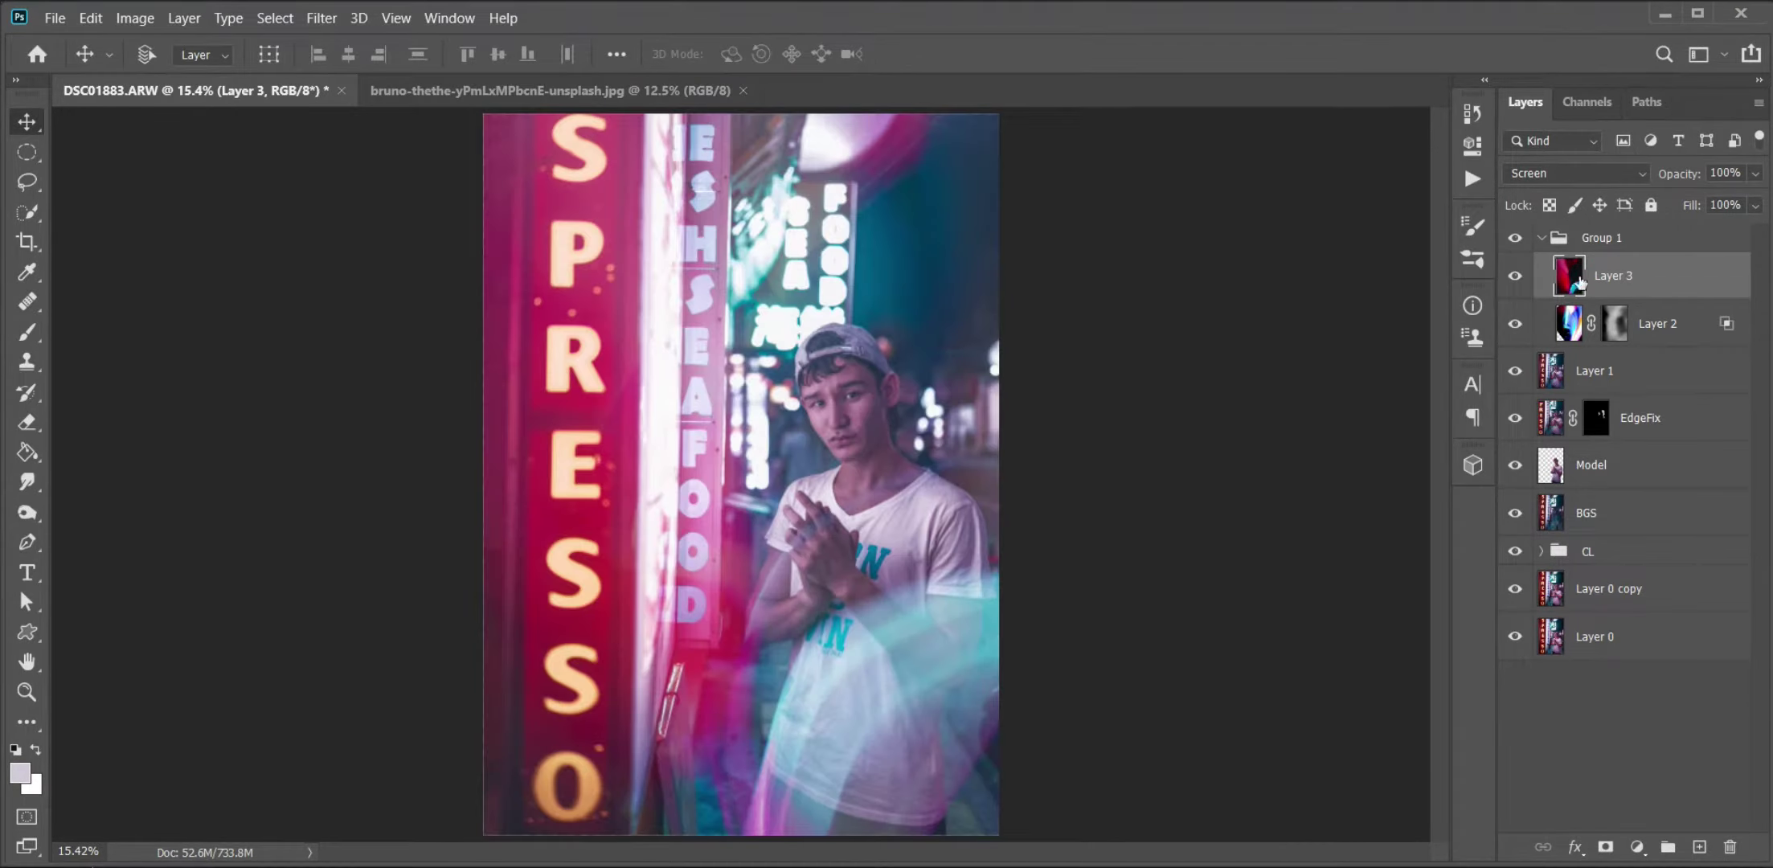
- Rotate Layer 2 diagonally, brush part of its glow off the mask, and add a mask to Layer 3
left_click(1663, 322)
key("ctrl+t")
key("ctrl+0")
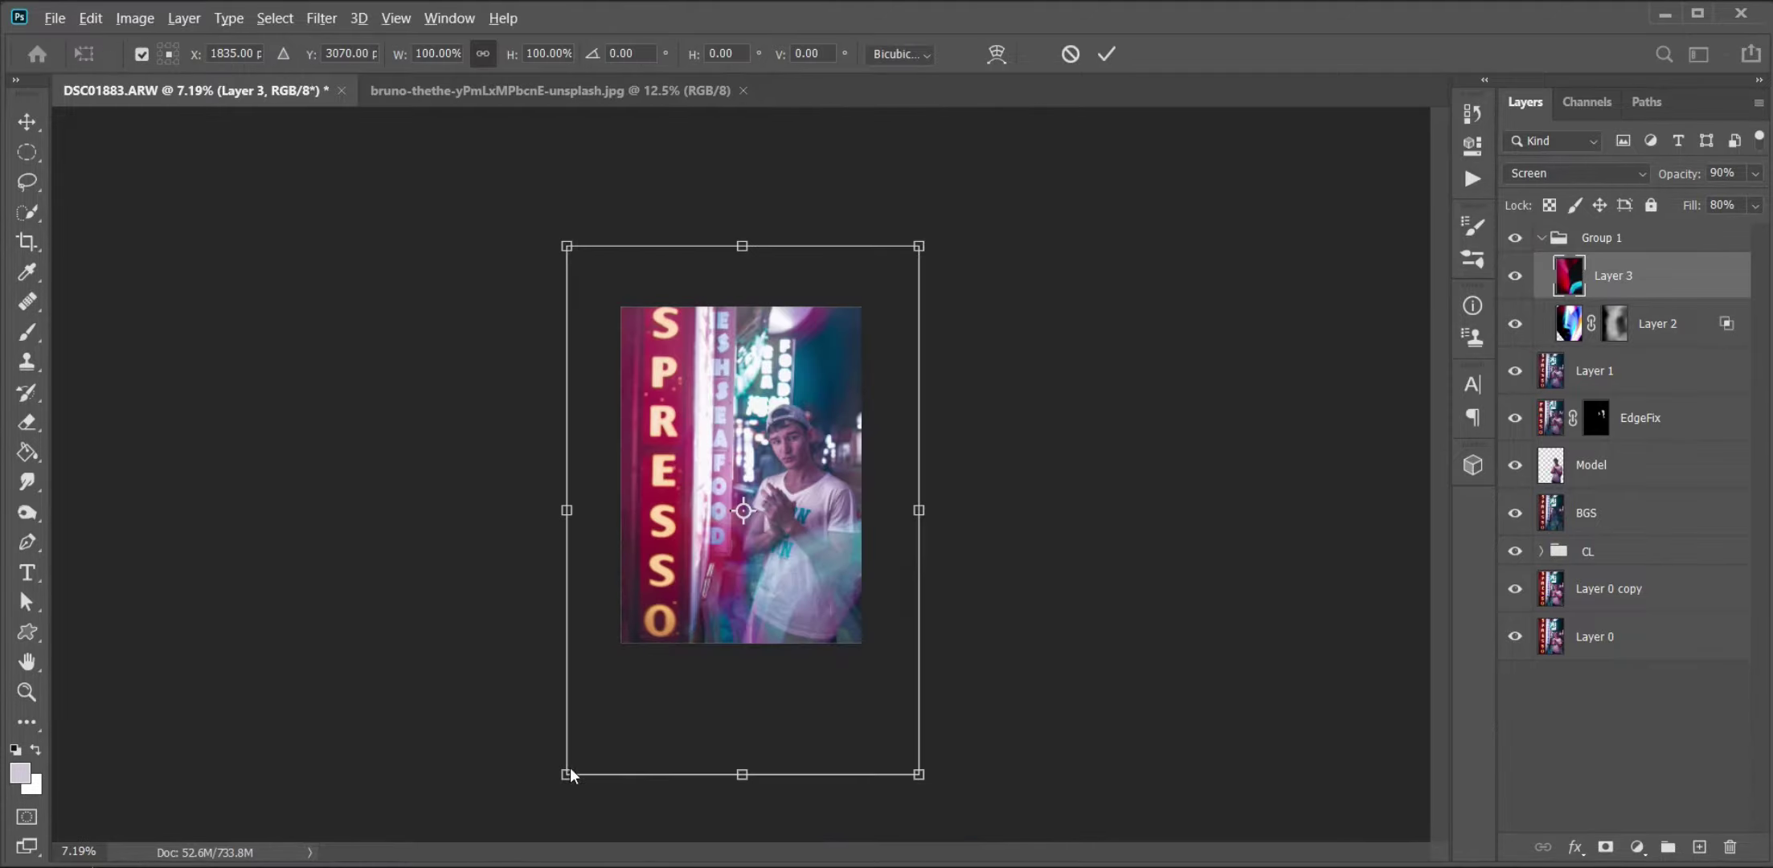
left_click_drag(1026, 530, 1156, 554)
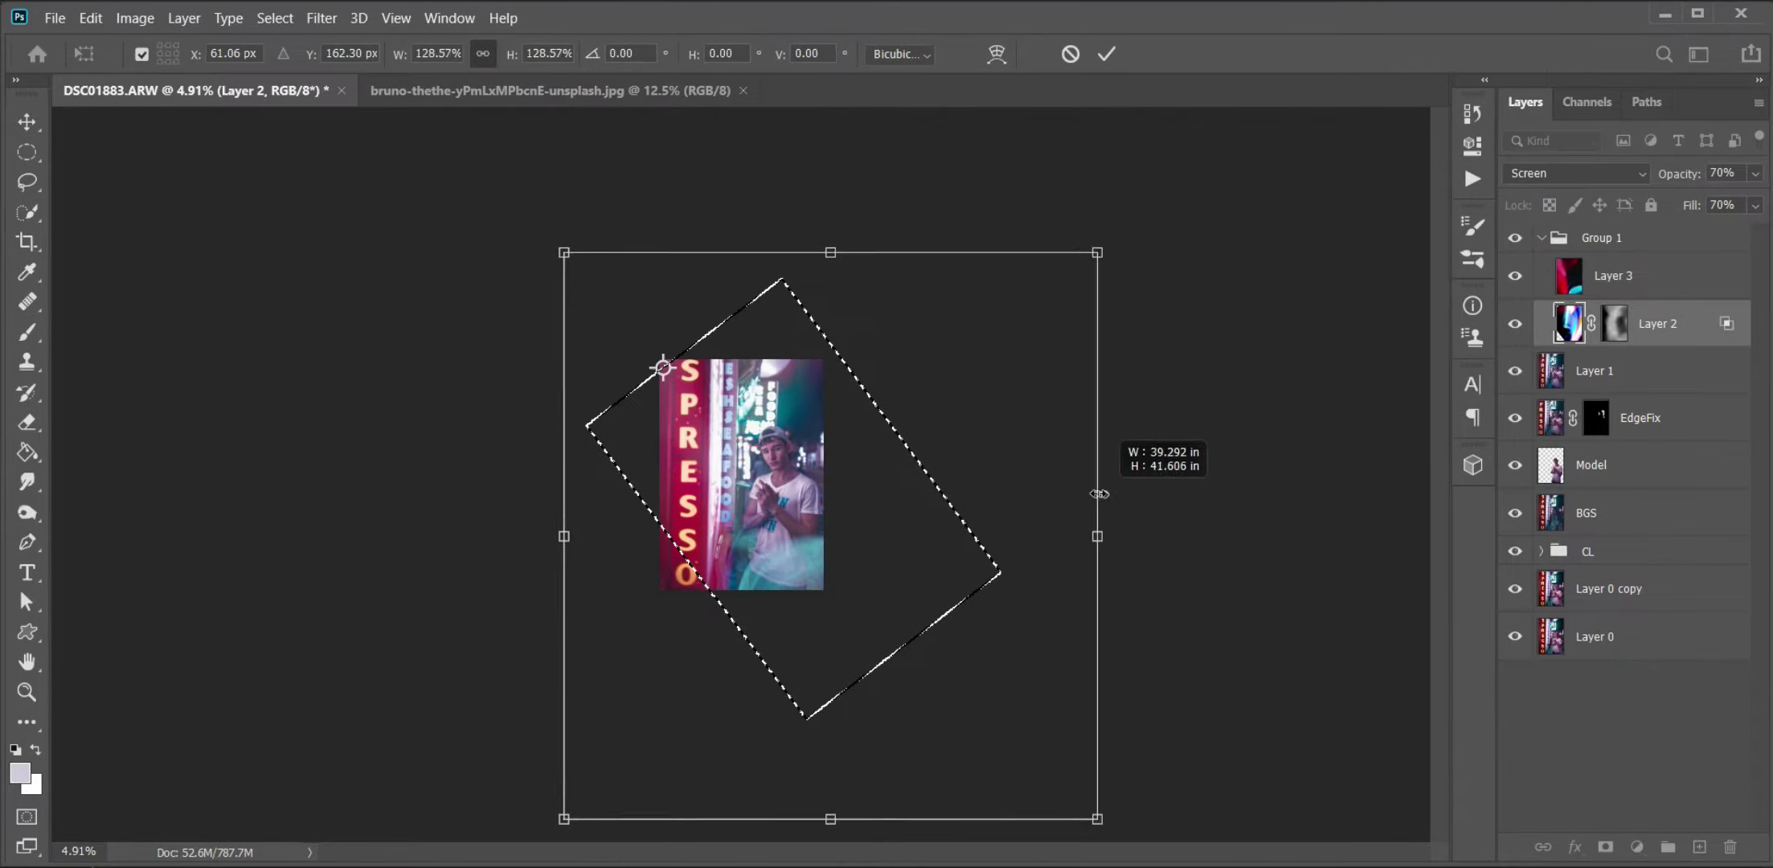
key("Return")
key("ctrl+0")
key("b")
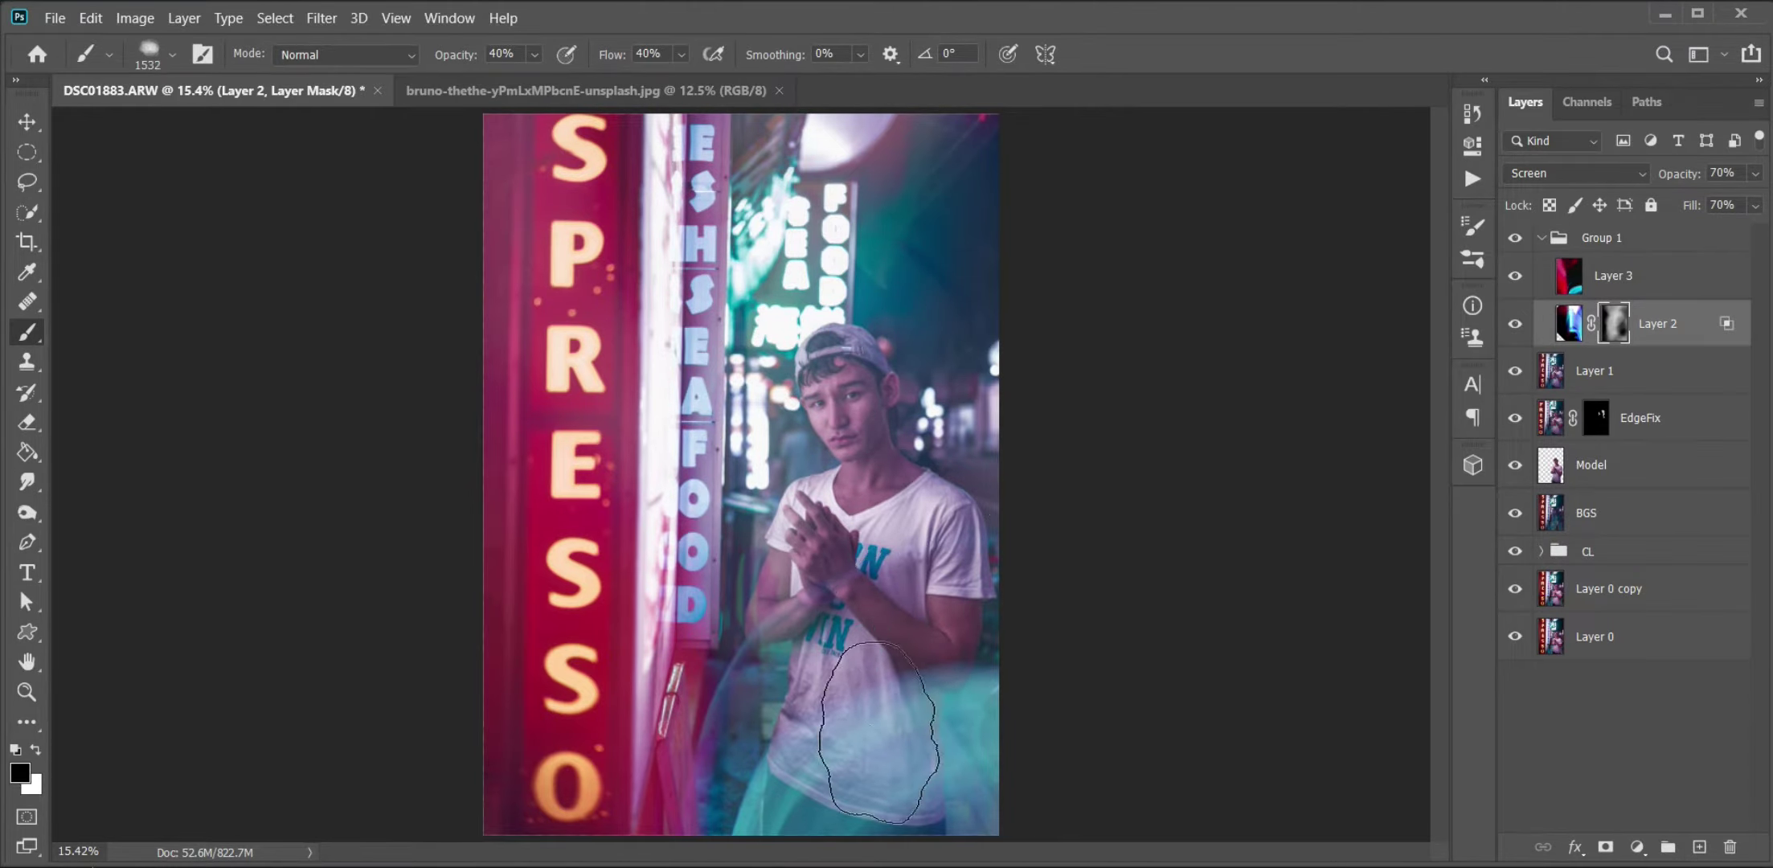
left_click(948, 193)
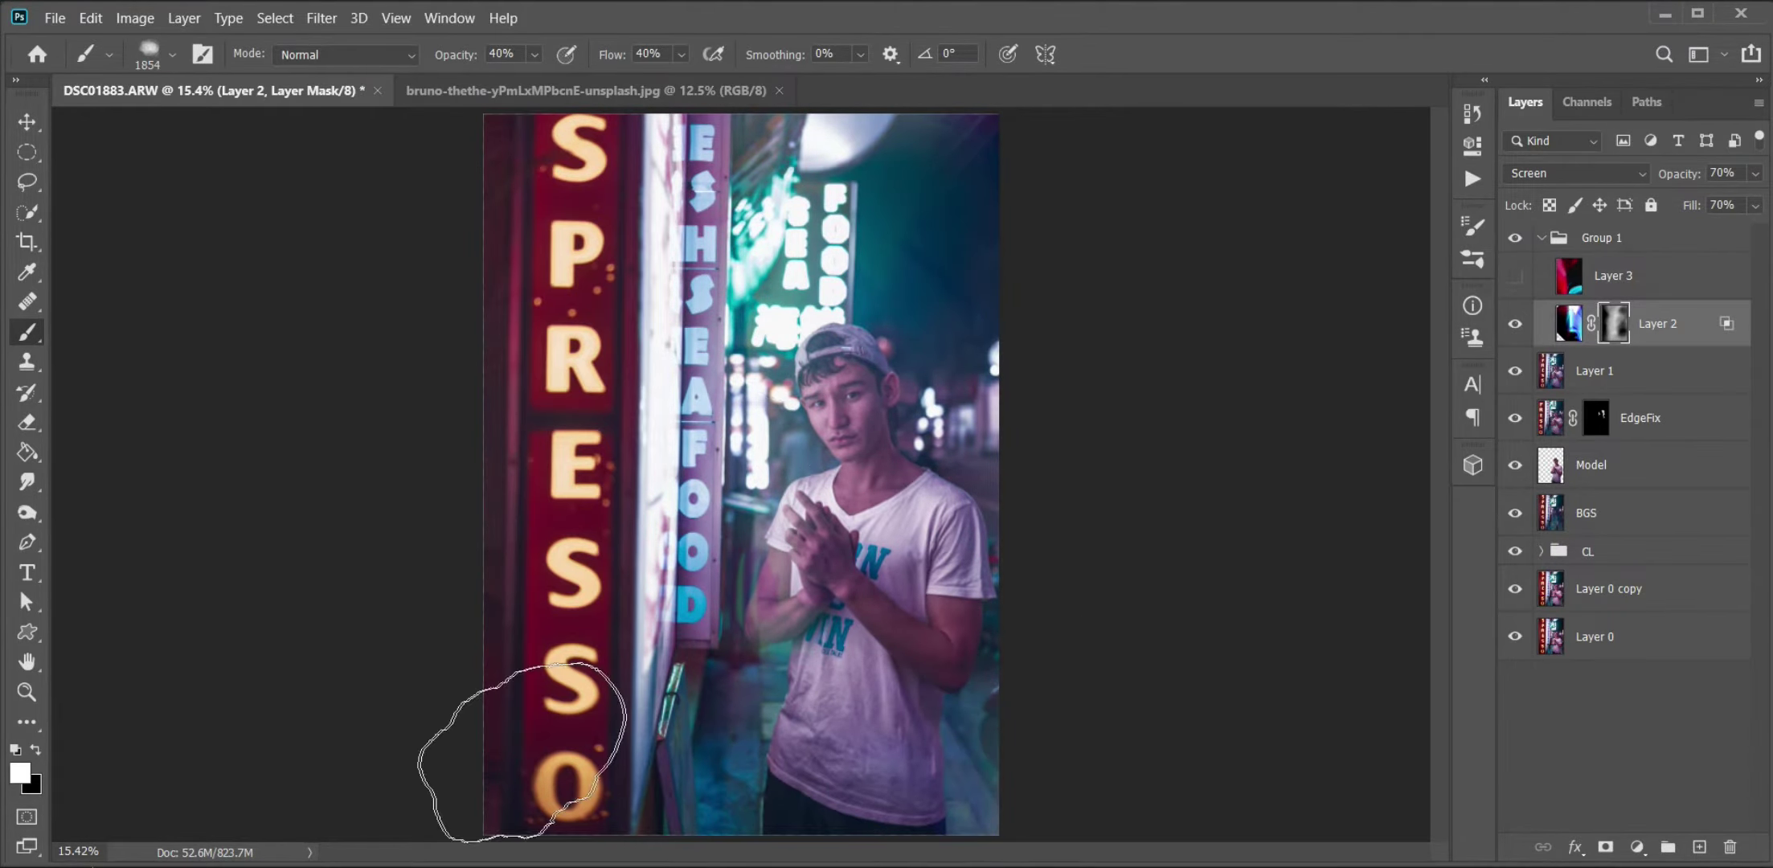
left_click(804, 305)
- Fade Layer 3's glow over the sign, duplicate Layer 3 and fill the copy's mask white
left_click_drag(1009, 693, 724, 418)
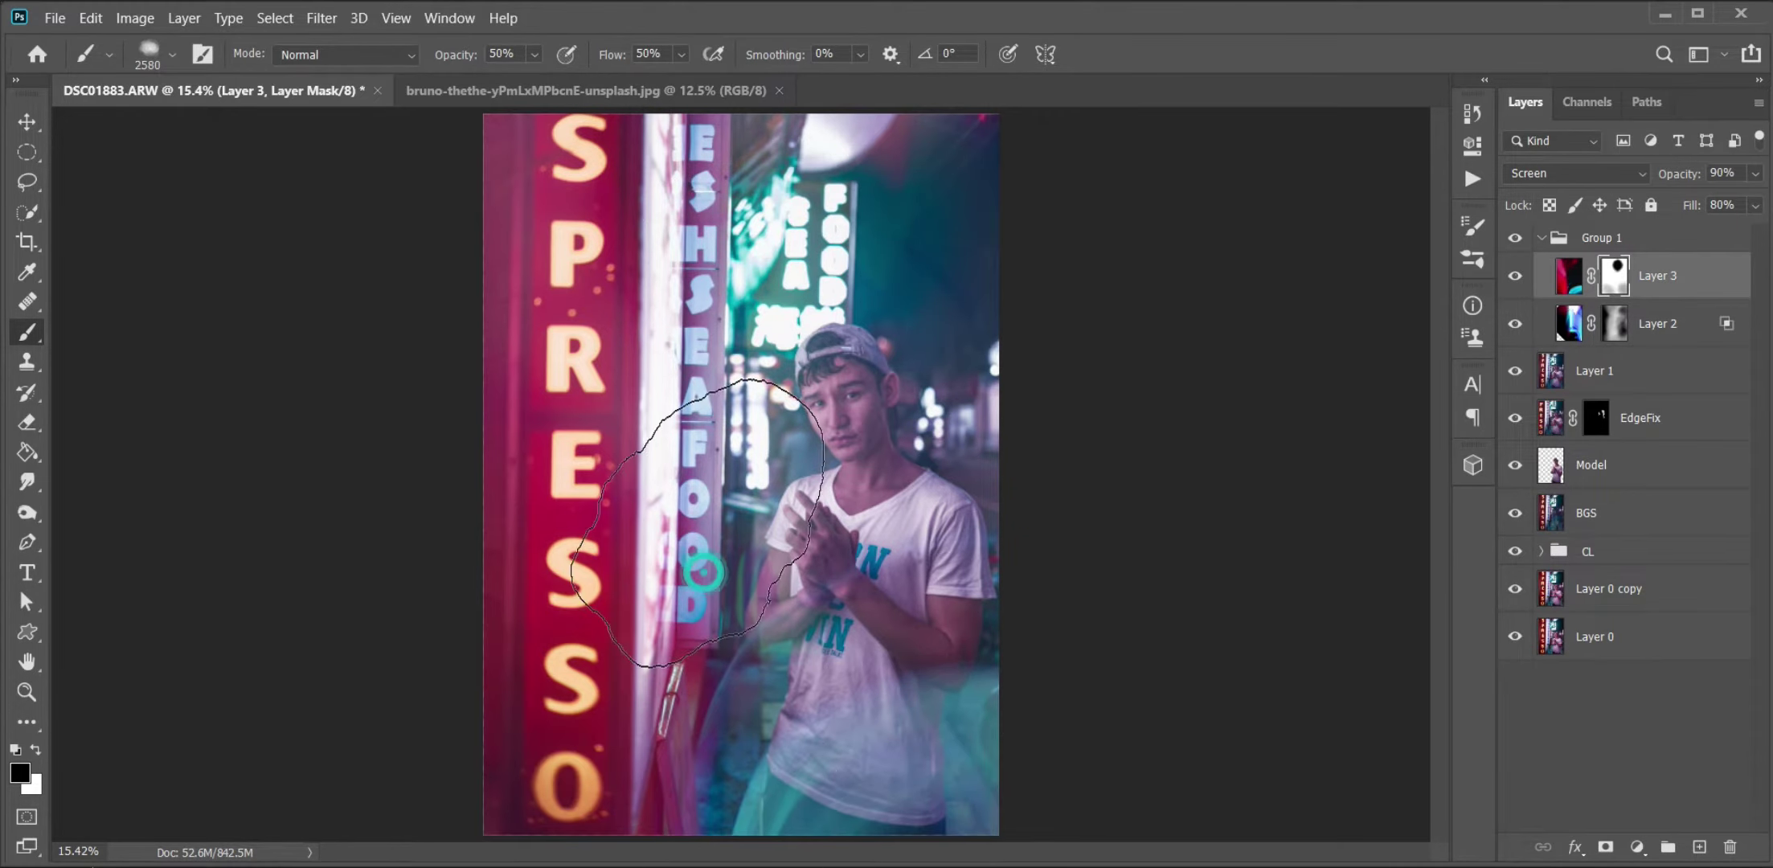
key("v")
key("ctrl+j")
left_click(1617, 288)
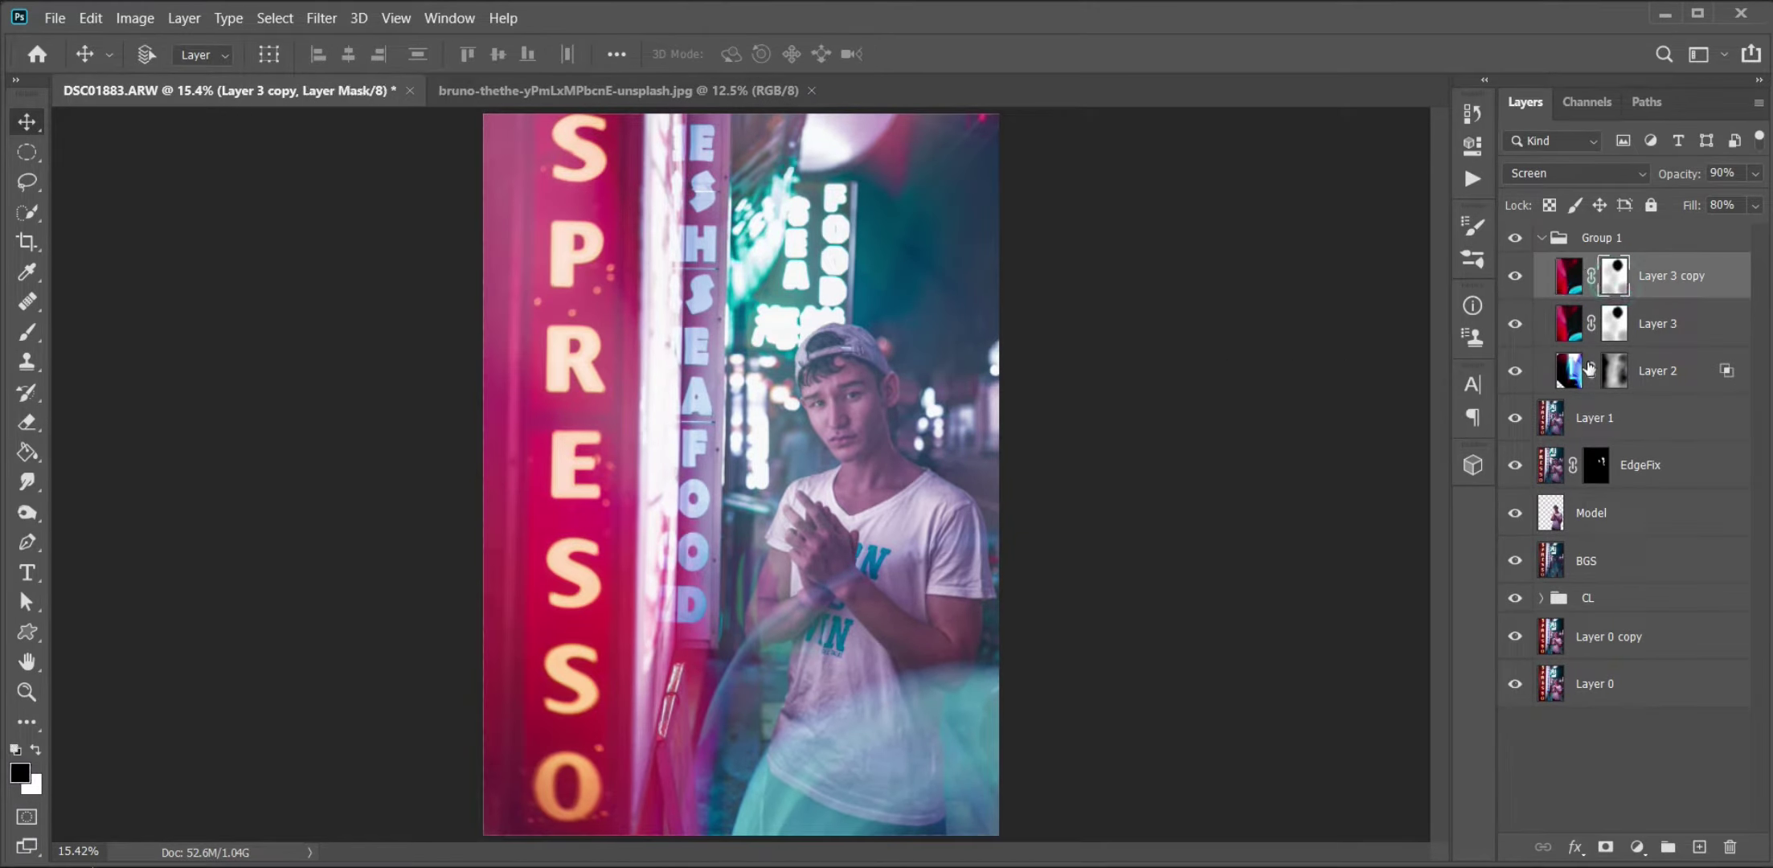
key("d")
key("alt+BackSpace")
left_click(1567, 277)
- Shift the copy's hue to +180 and fill its mask black
key("ctrl+u")
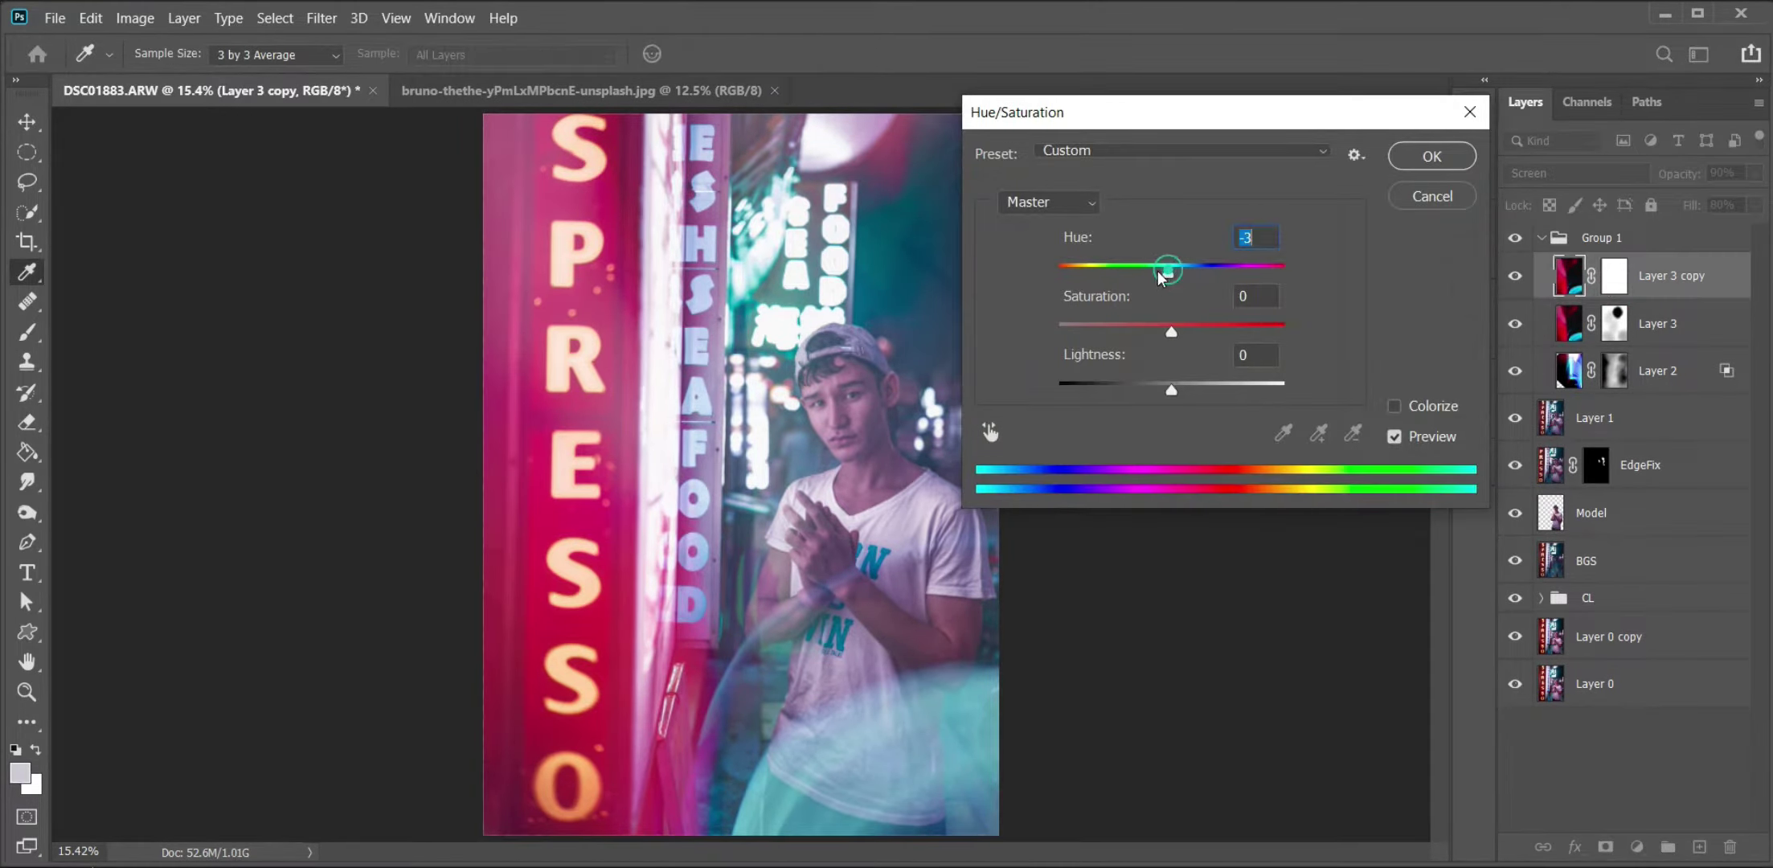
left_click_drag(1162, 275, 1292, 275)
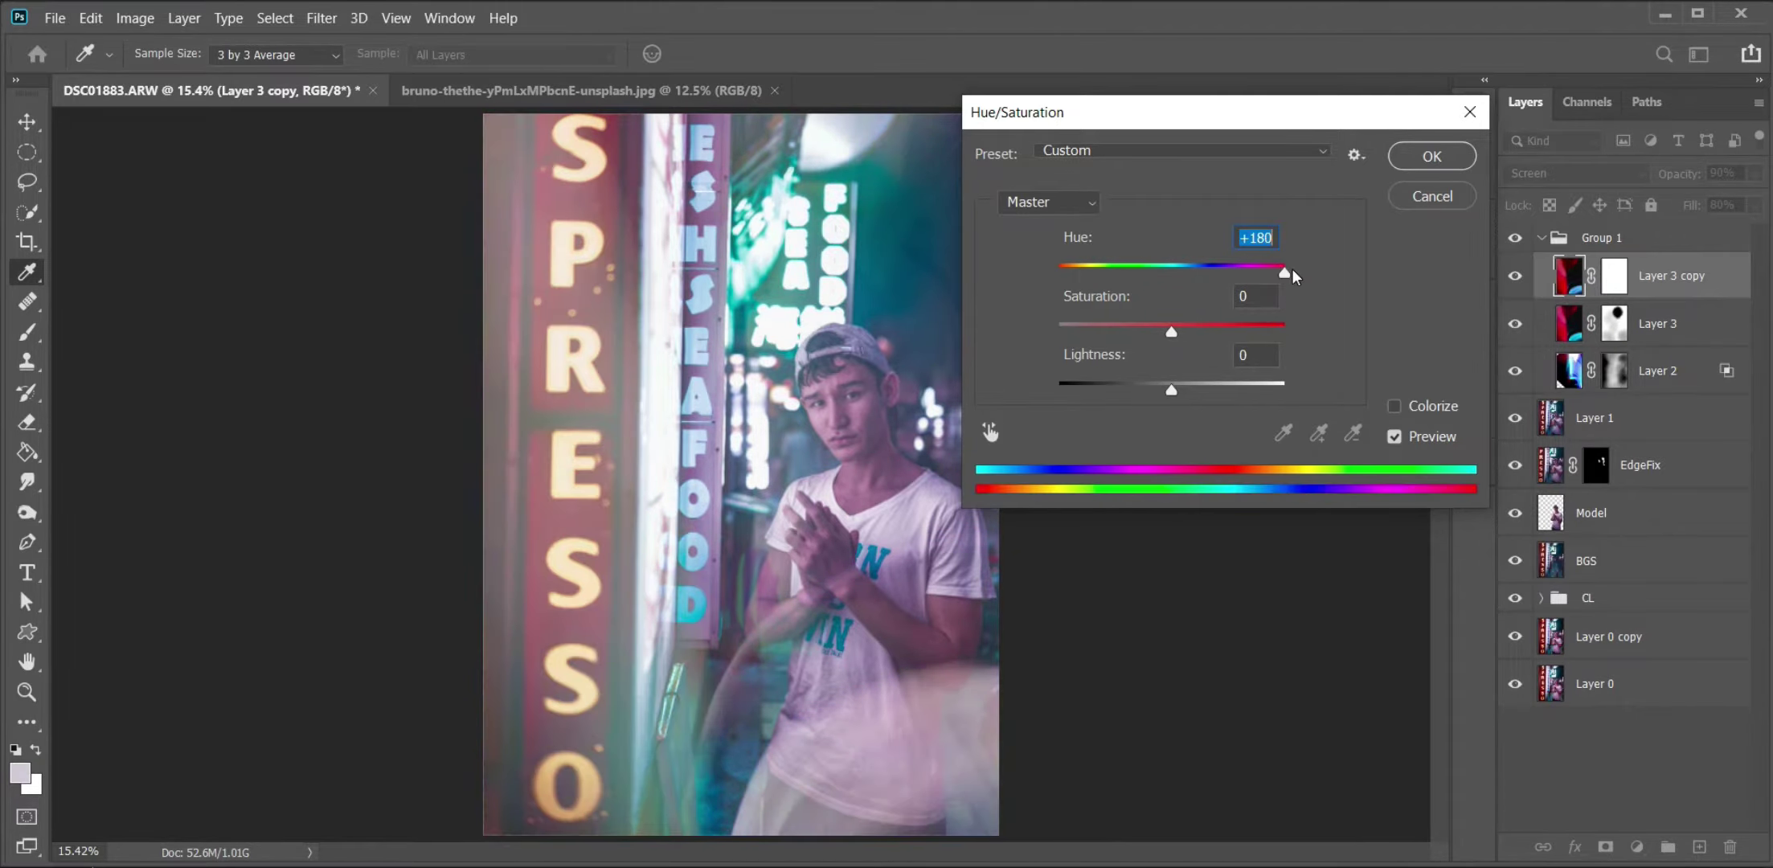
left_click(1432, 156)
key("v")
left_click(1612, 282)
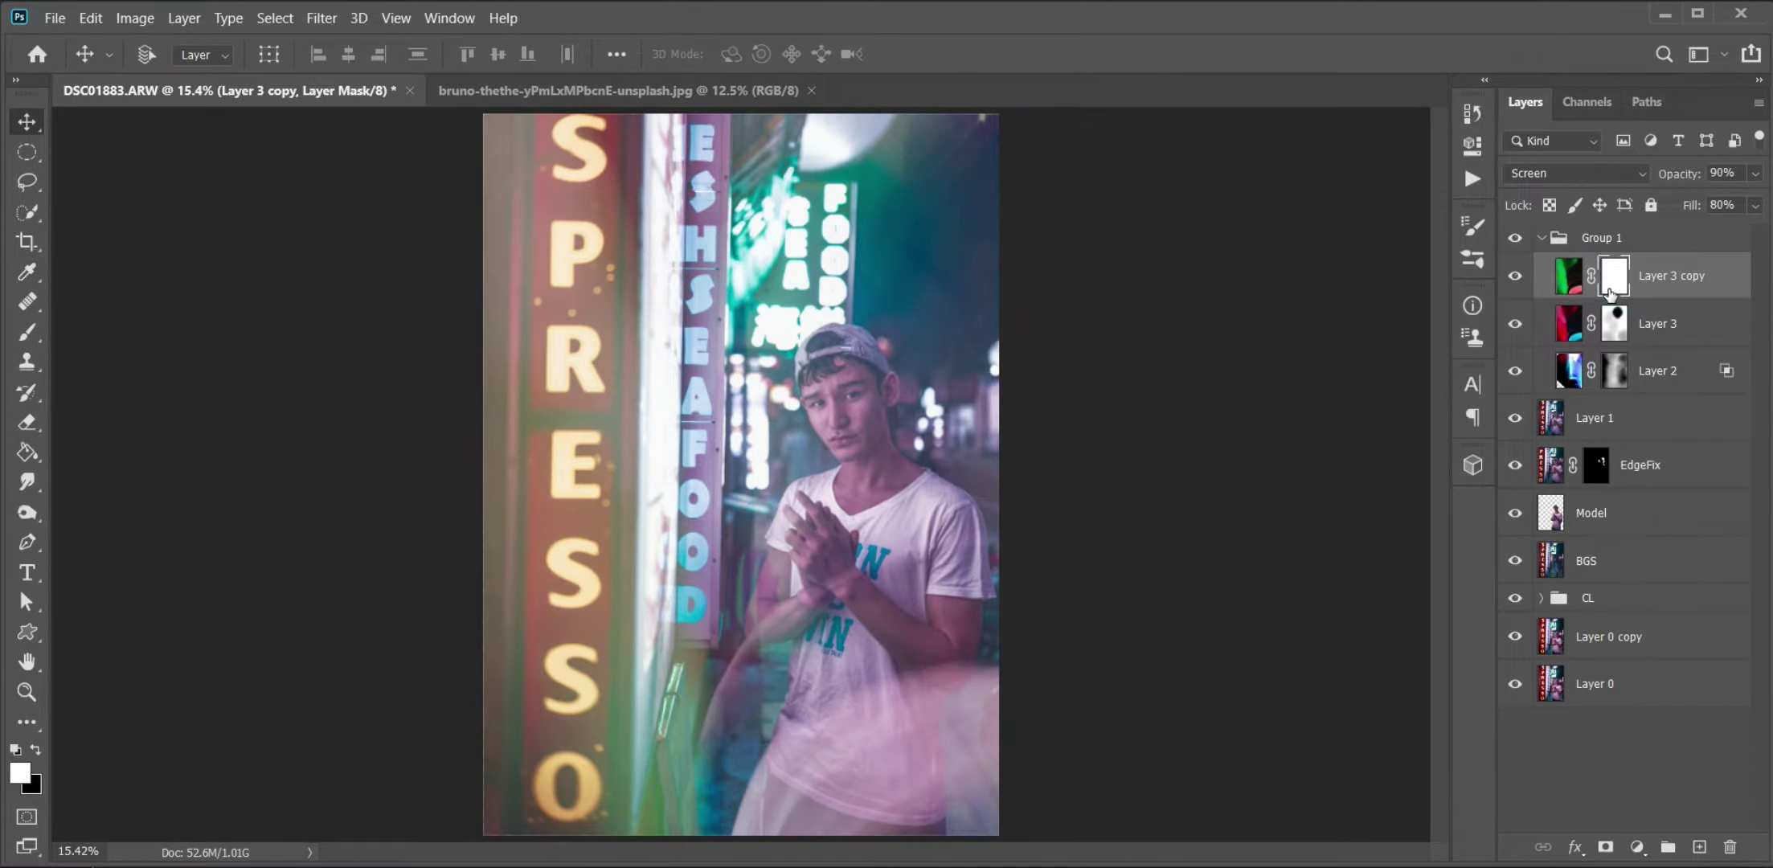
key("ctrl+i")
- Paint white on the copy's mask to reveal green glow over the upper neon signs
key("b")
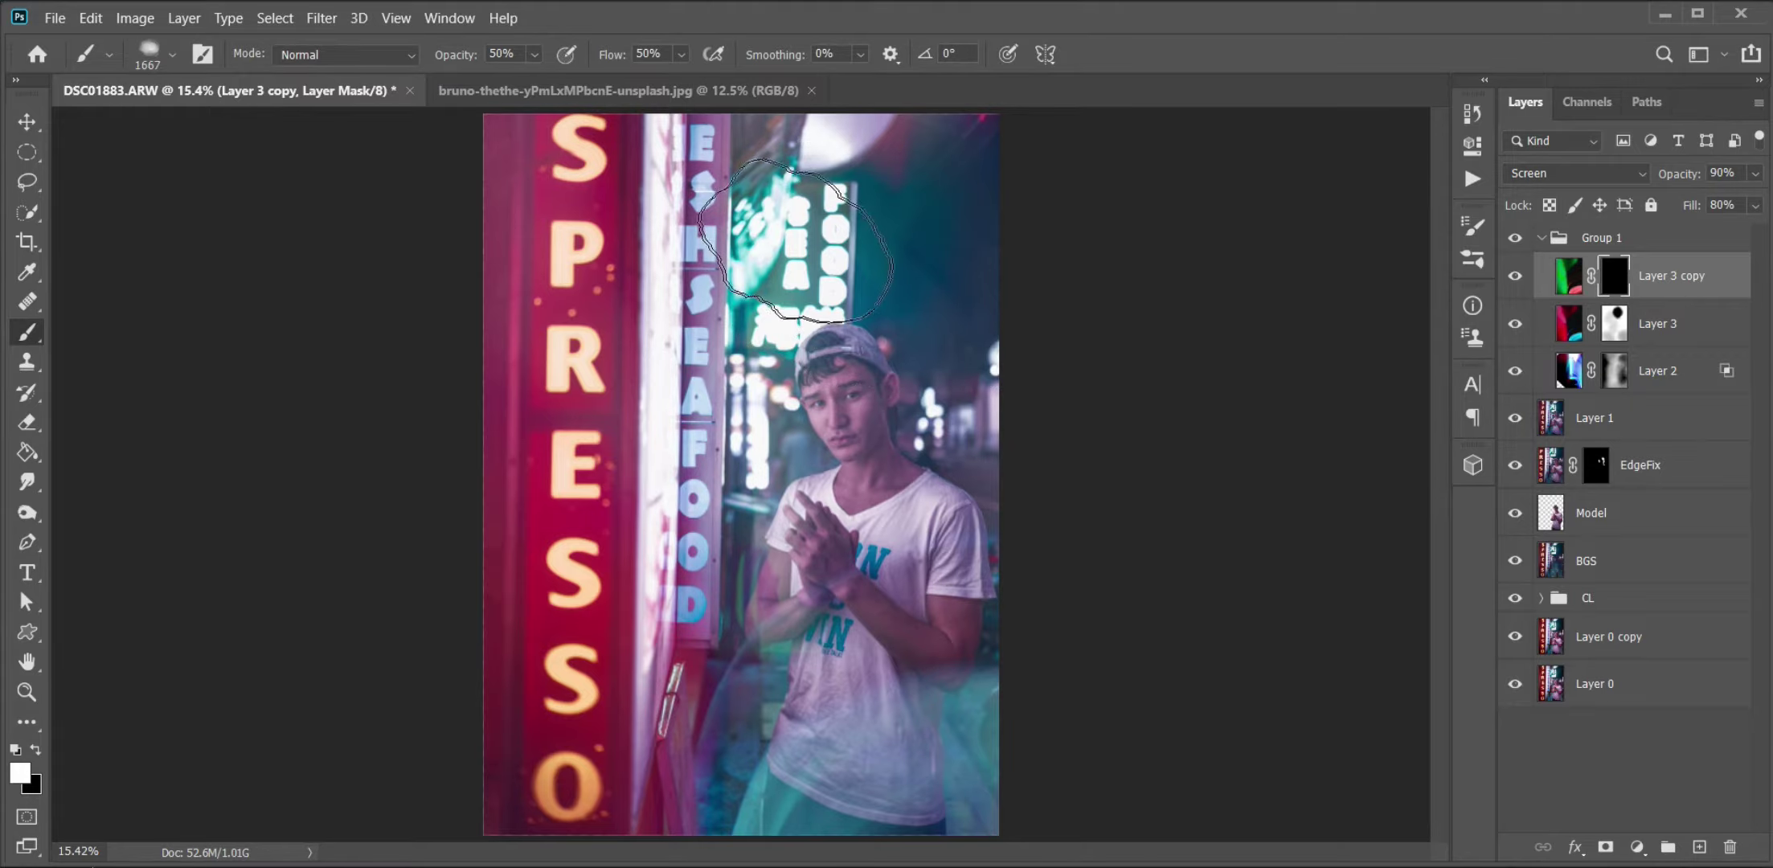
left_click_drag(795, 241, 824, 265)
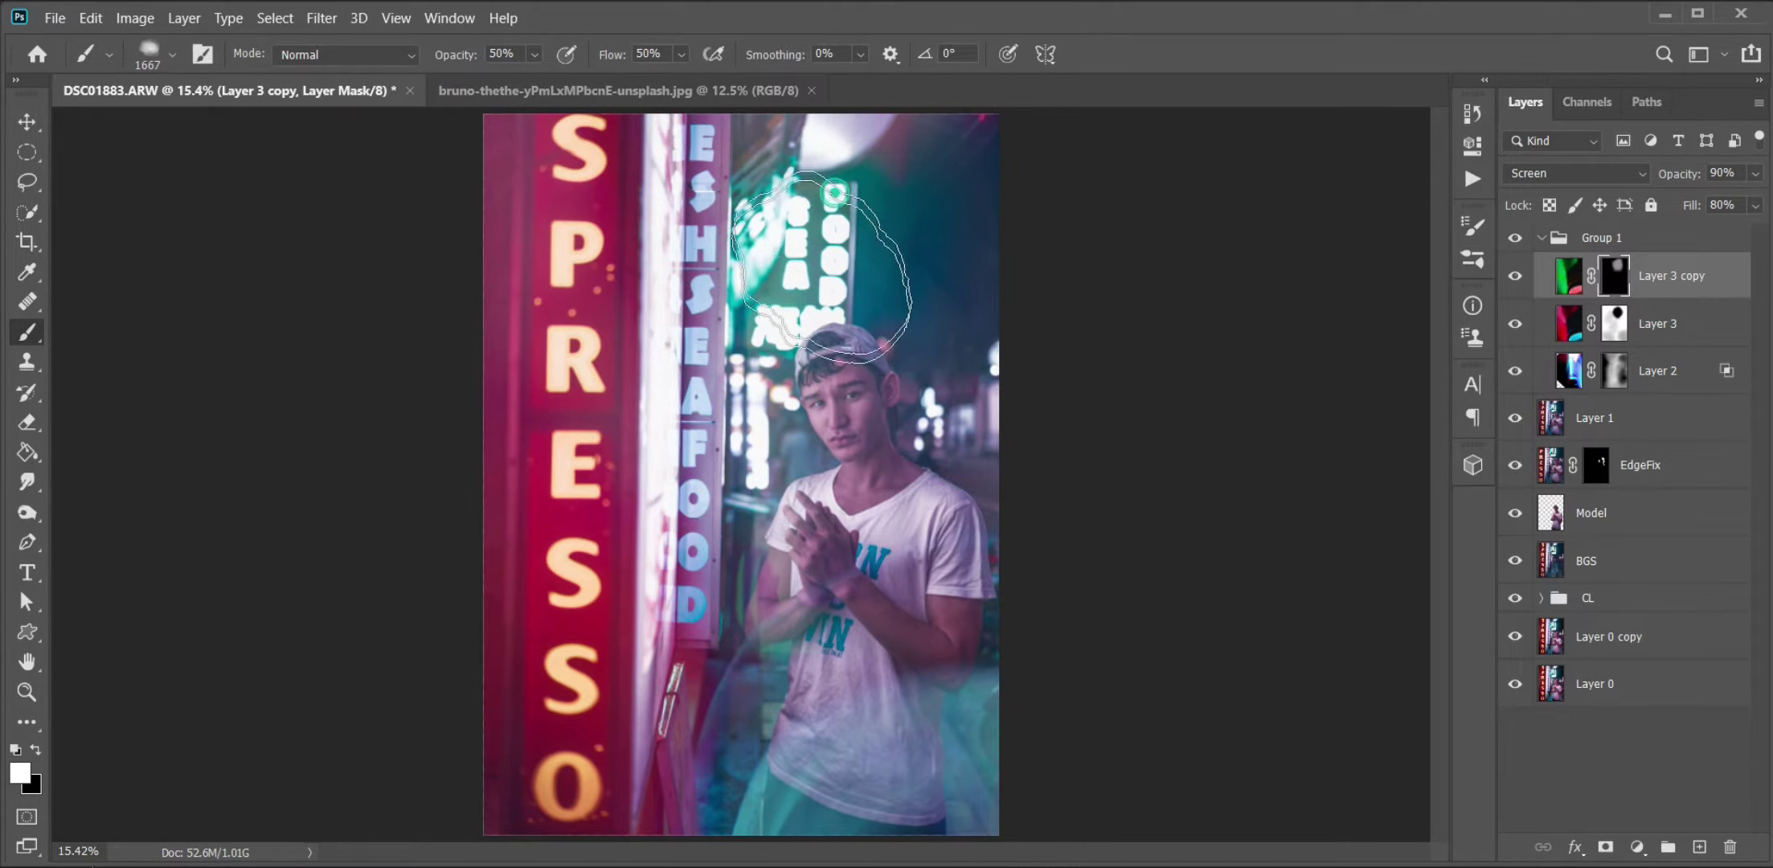
key("ctrl+u")
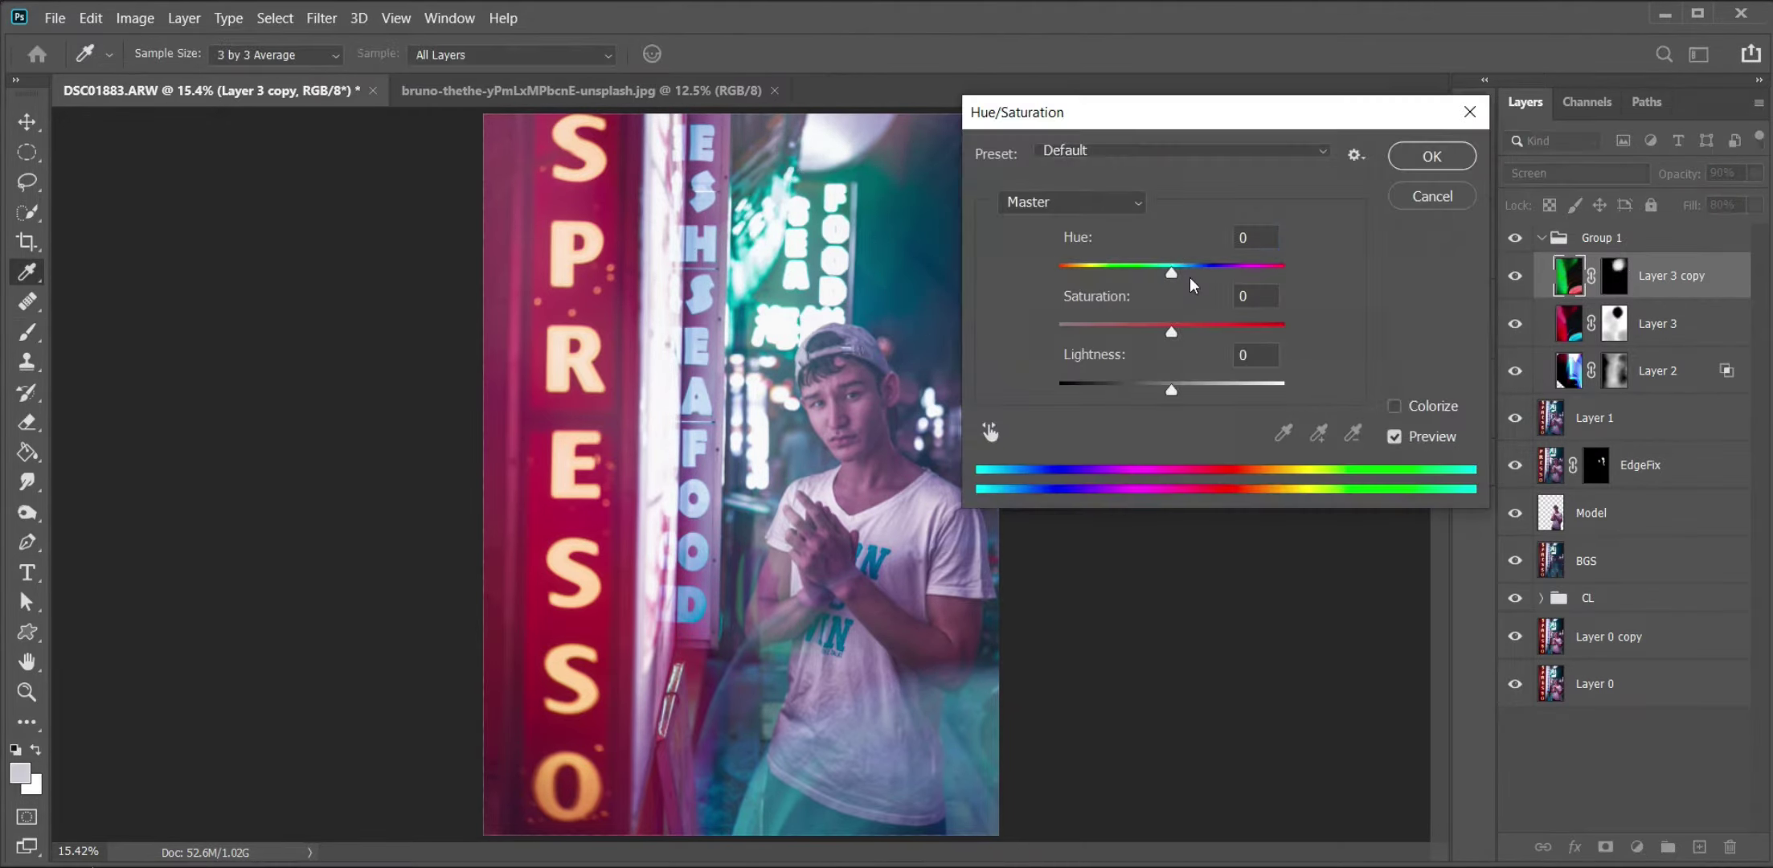
key("Return")
left_click(1655, 323)
- Open particles-png-1.png and paste the whole image into the portrait
key("5")
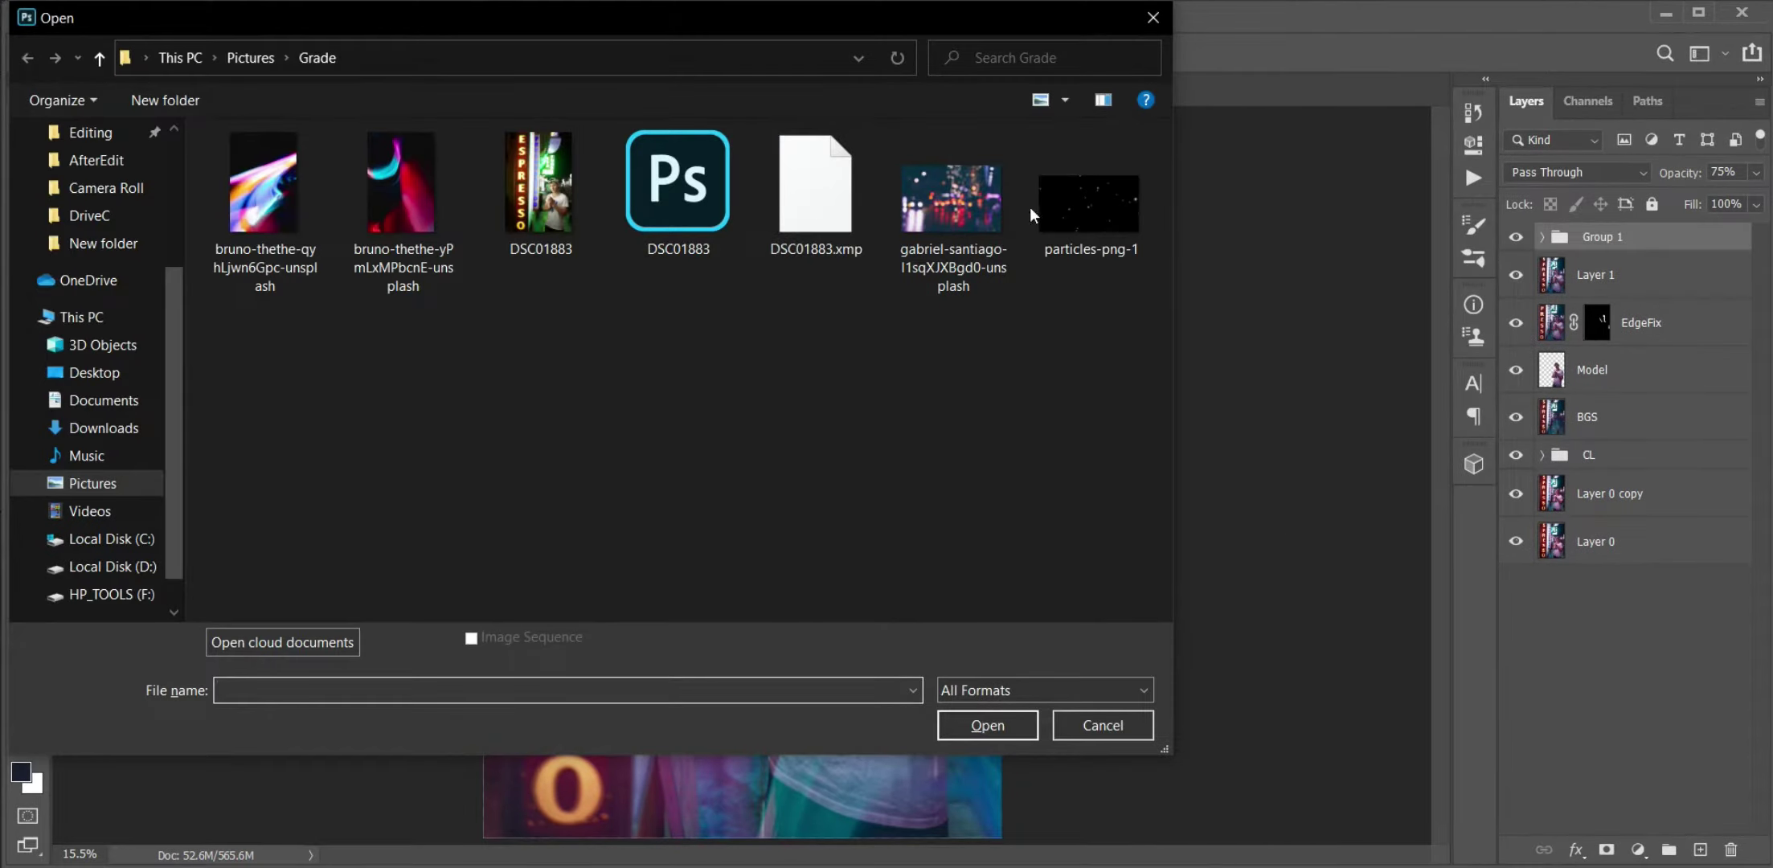
left_click(1045, 201)
left_click(1010, 726)
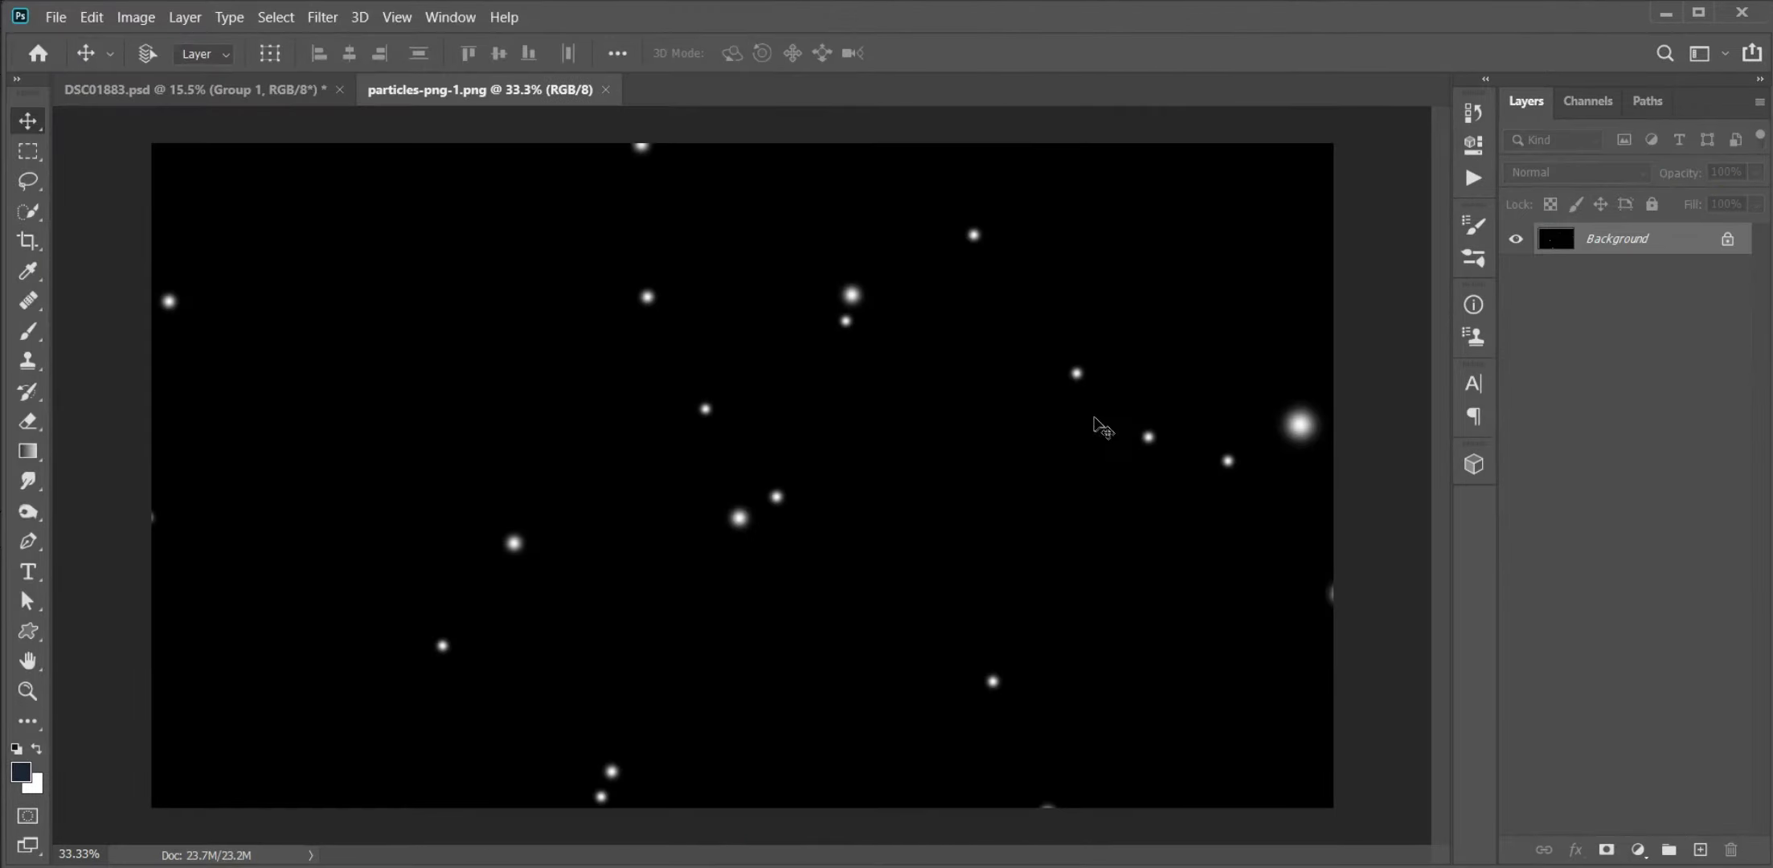
key("ctrl+a")
key("ctrl+c")
left_click(313, 89)
key("ctrl+v")
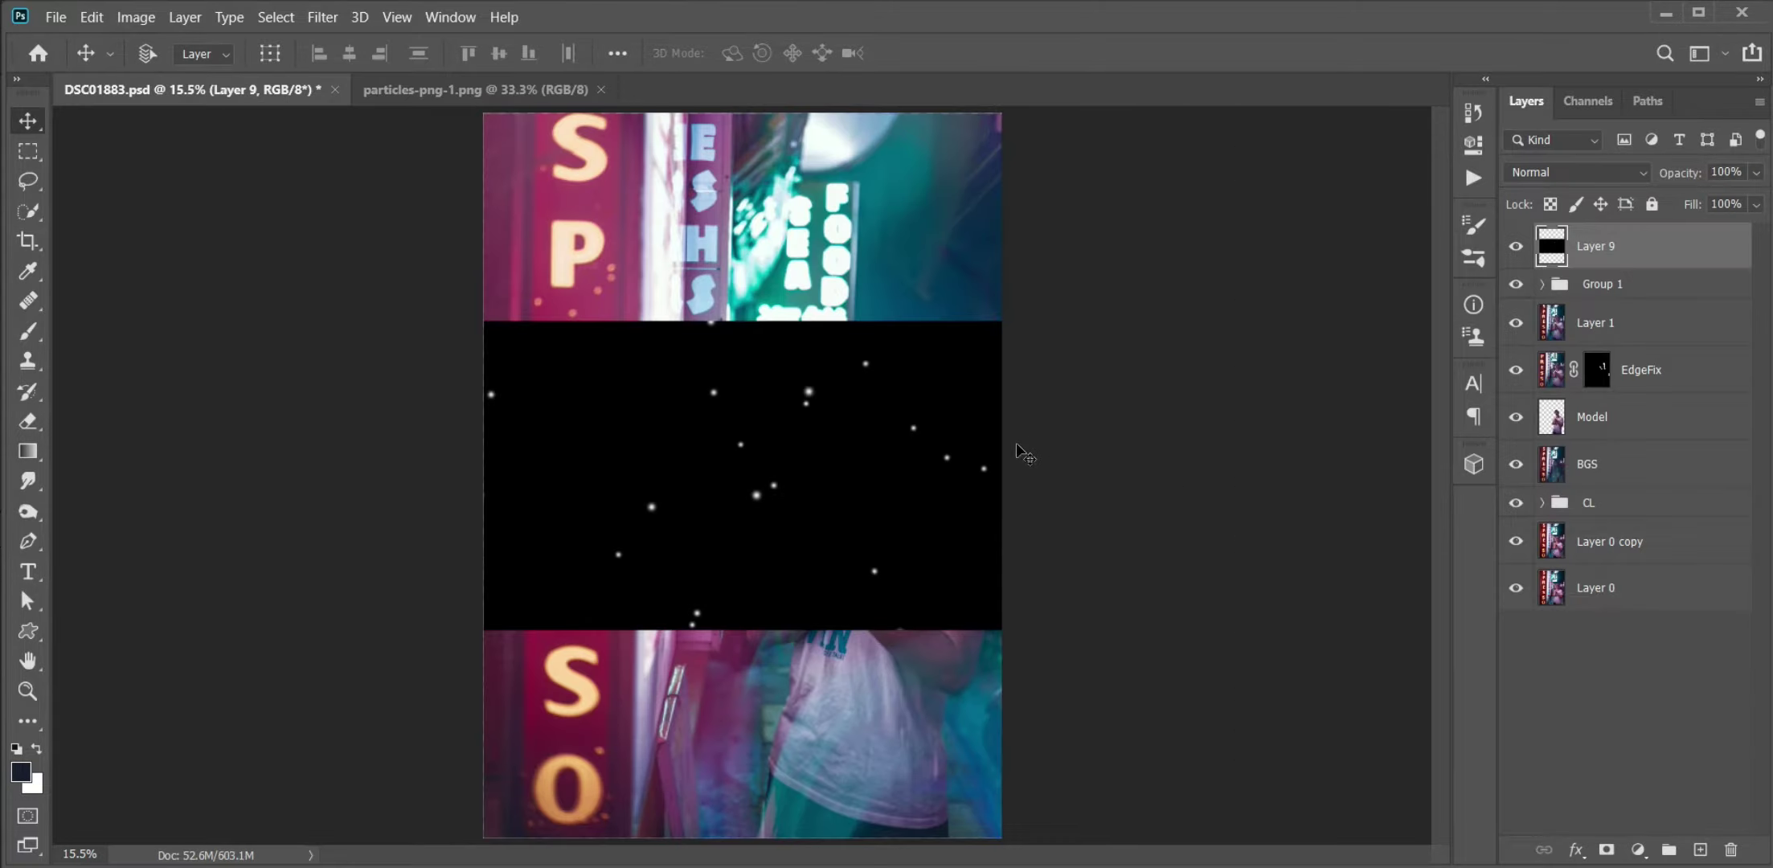
- Move the particles to the top of the canvas, set Screen mode and blur them 6 px
left_click_drag(948, 485, 977, 229)
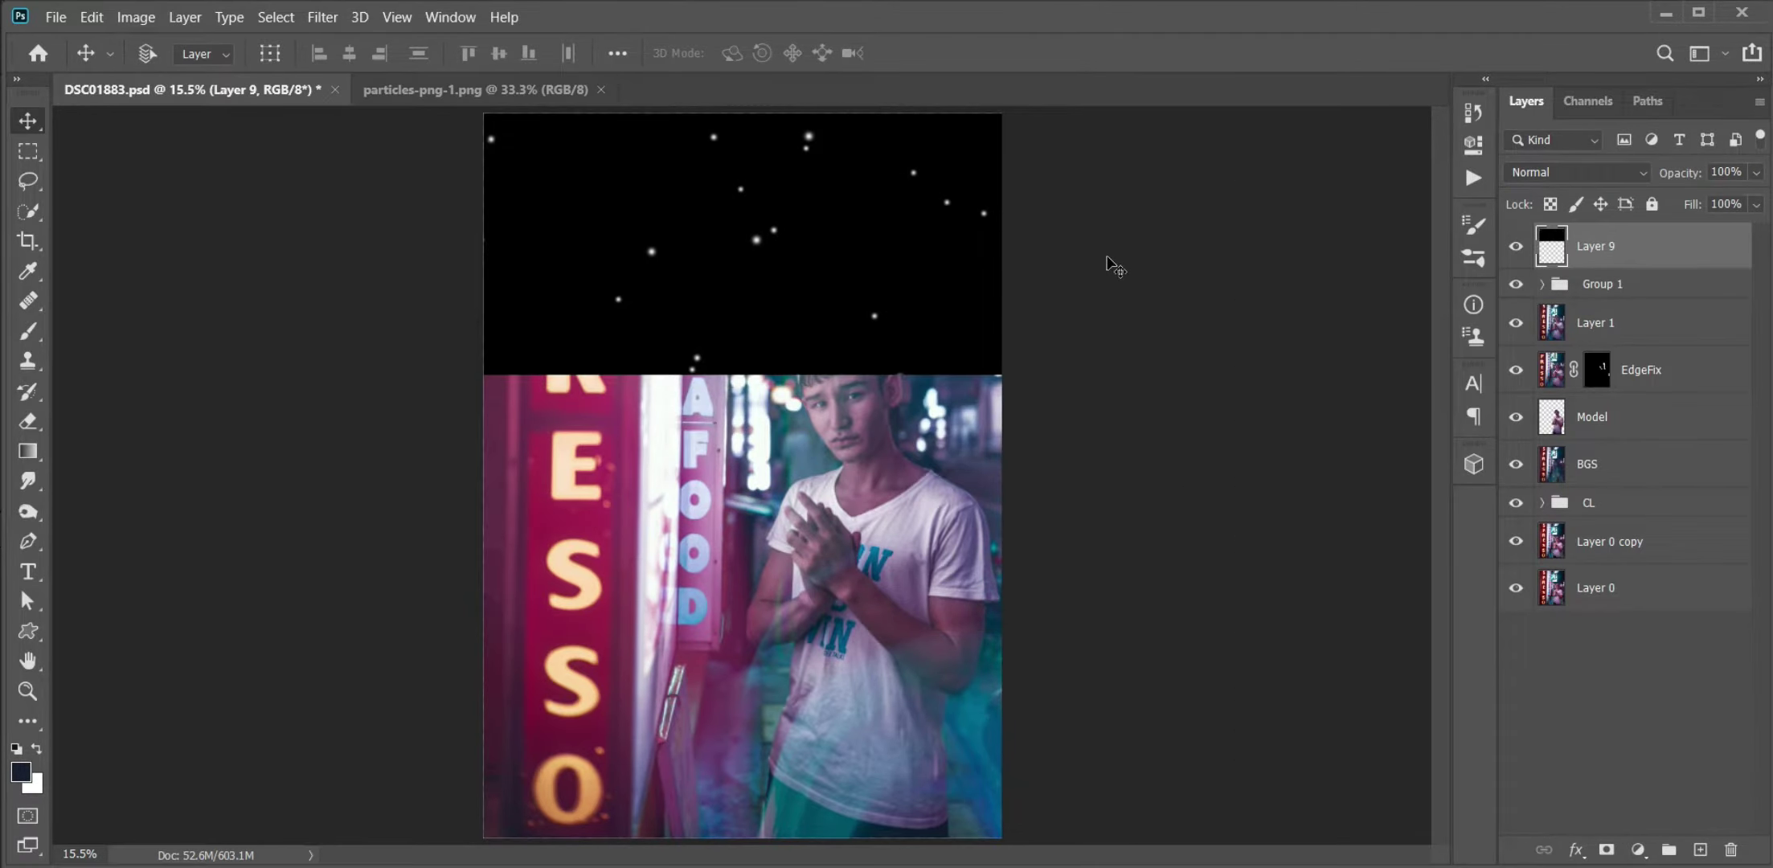
key("shift+alt+s")
key("ctrl+alt+f")
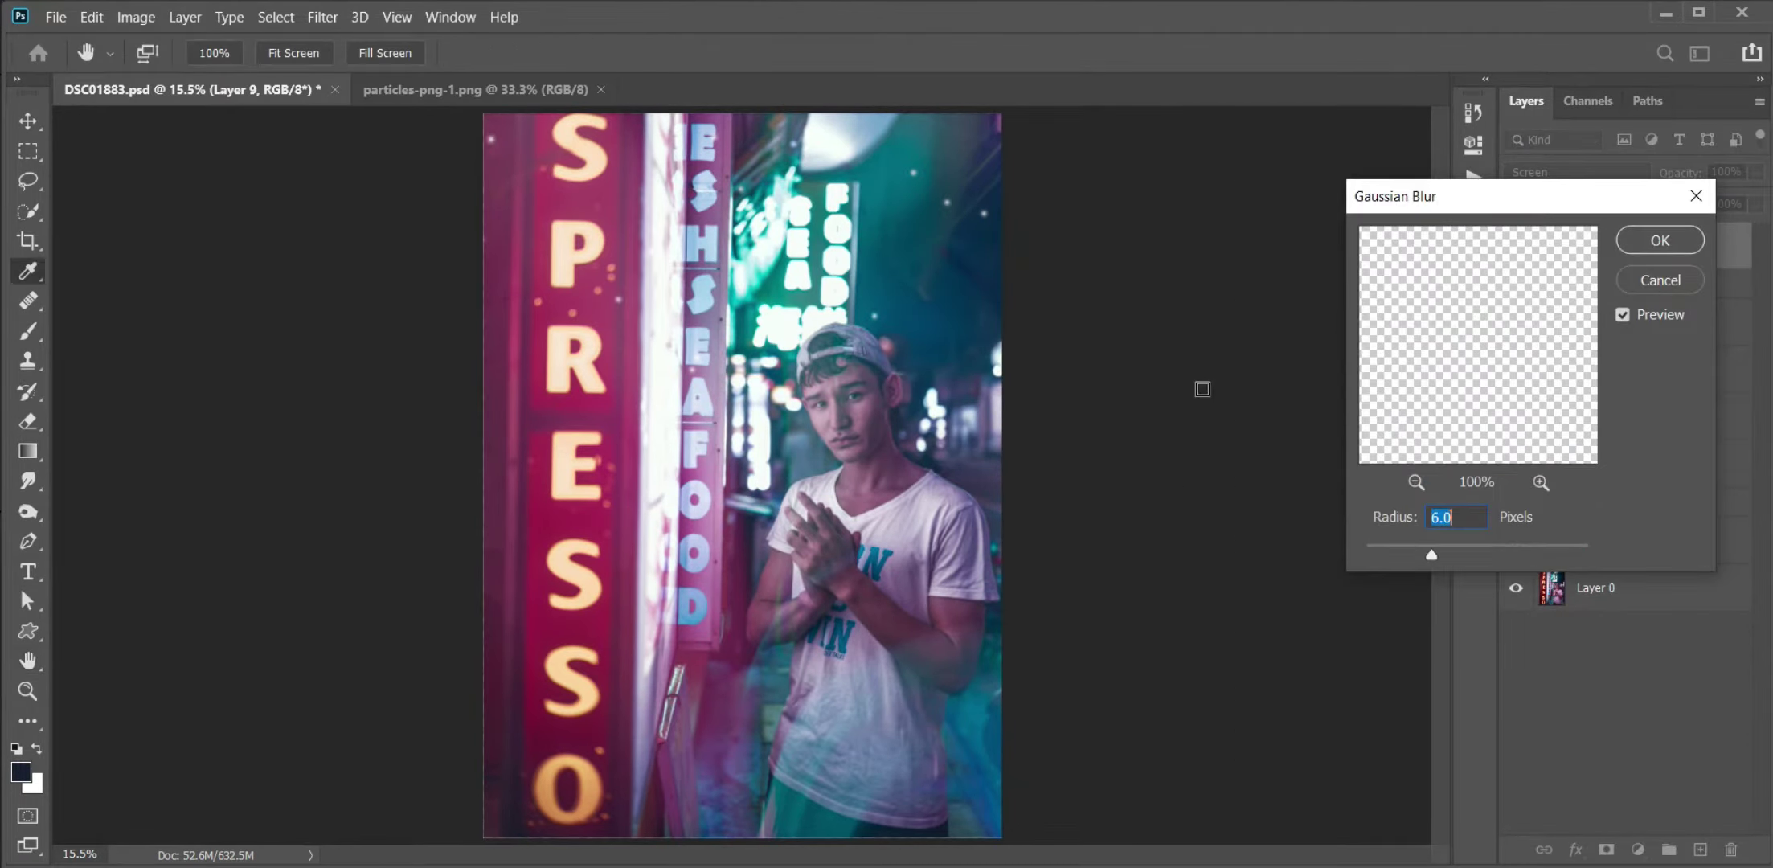
key("Return")
- Duplicate the particles lower down, blur the copy and erase the sparkles over the model's torso
key("v")
key("ctrl+j")
mouse_move(868, 339)
left_mouse_down()
mouse_move(853, 756)
mouse_move(922, 729)
left_mouse_up()
key("ctrl+alt+f")
key("Return")
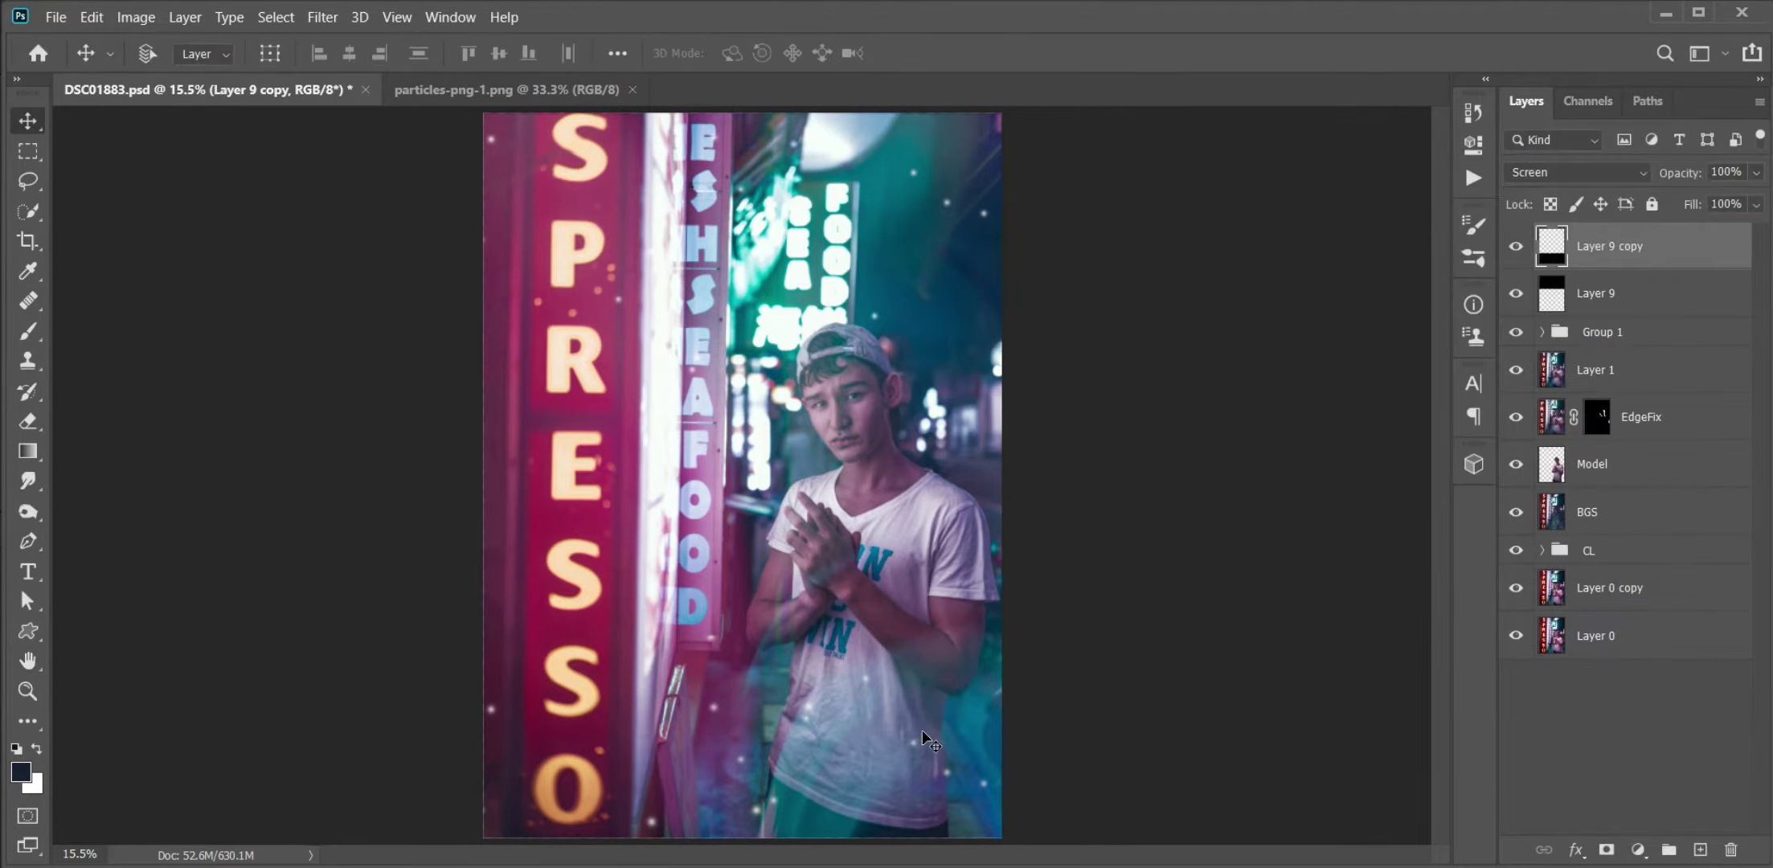
key("e")
right_click(948, 723)
key("Return")
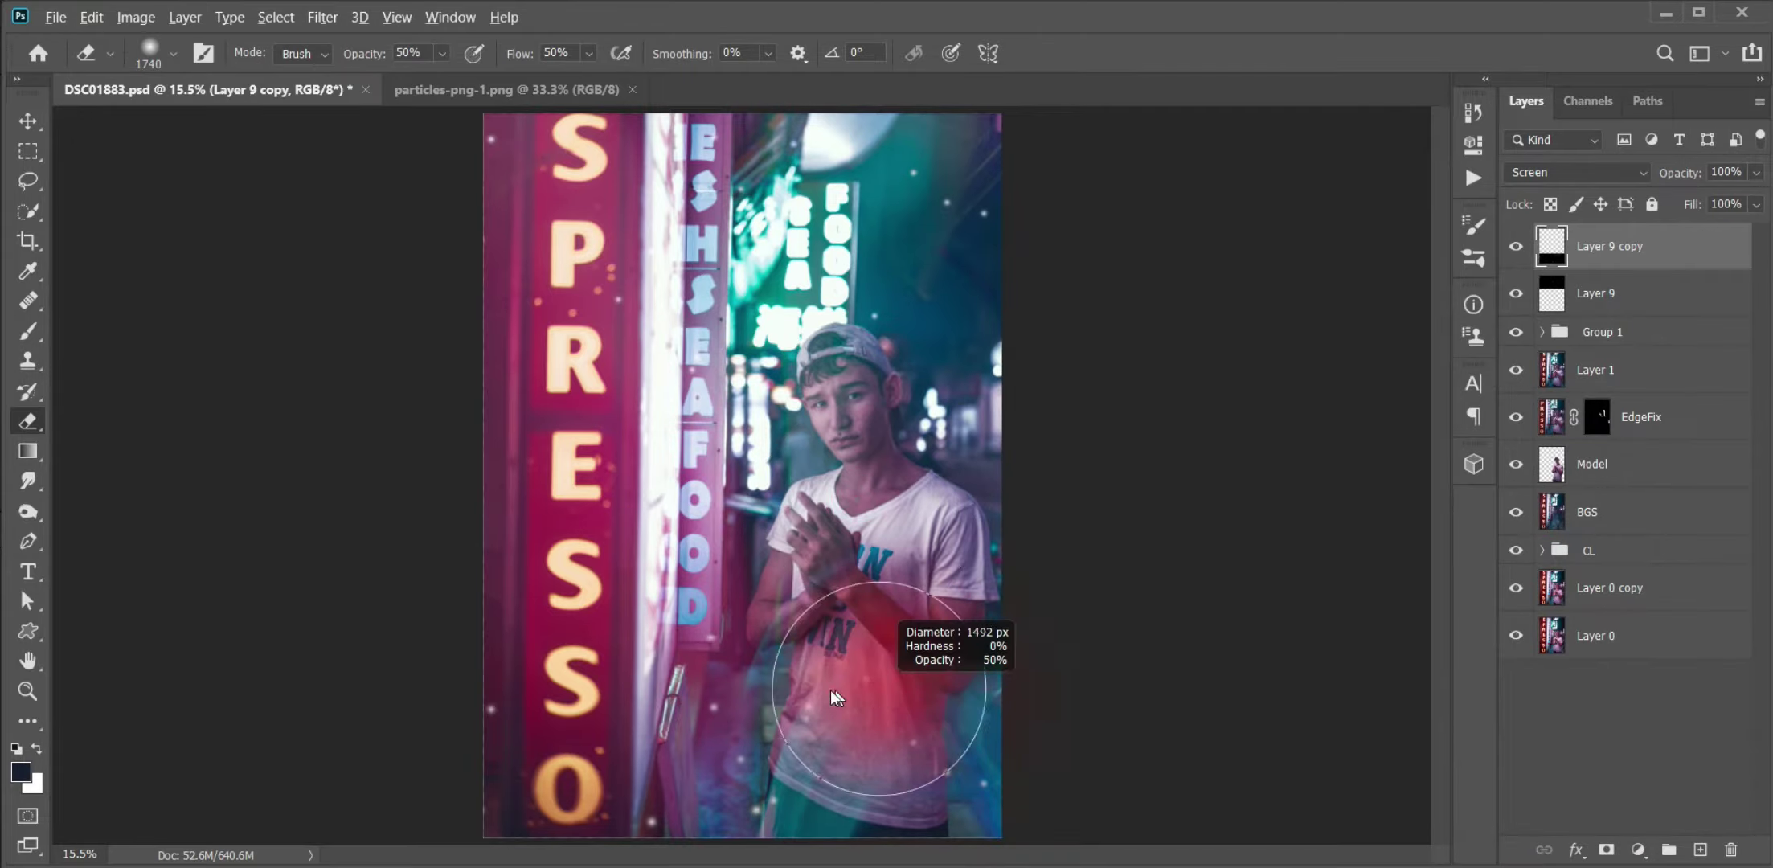
left_click_drag(852, 659, 727, 764)
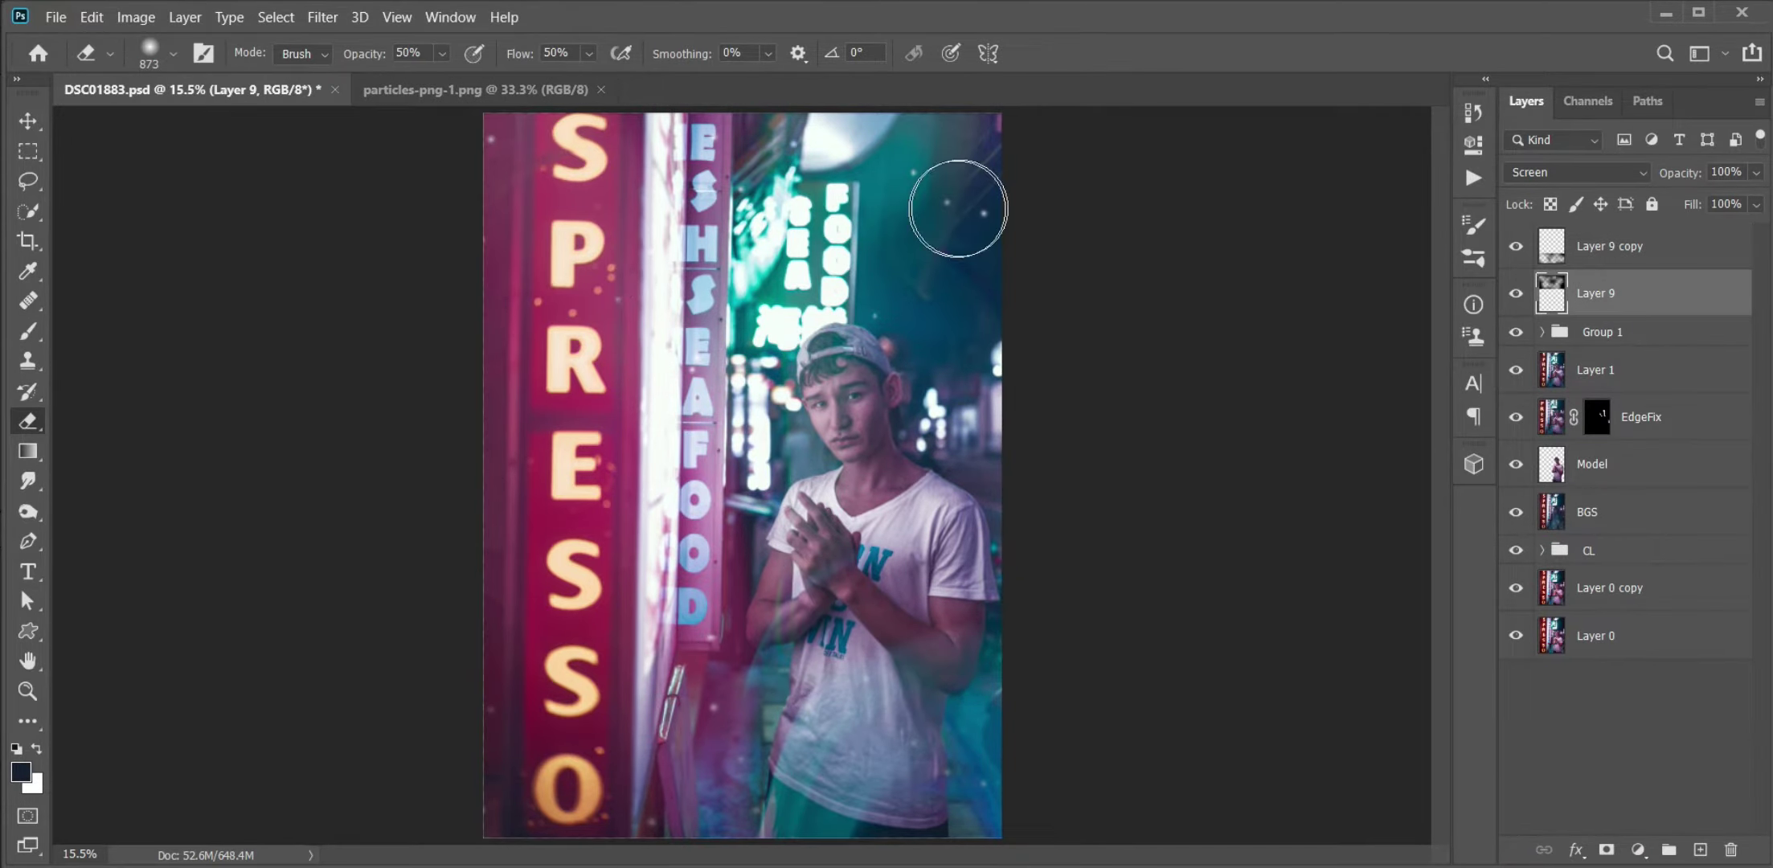
- Drag the particles in again as Layer 10 and shrink it to a small patch
key("v")
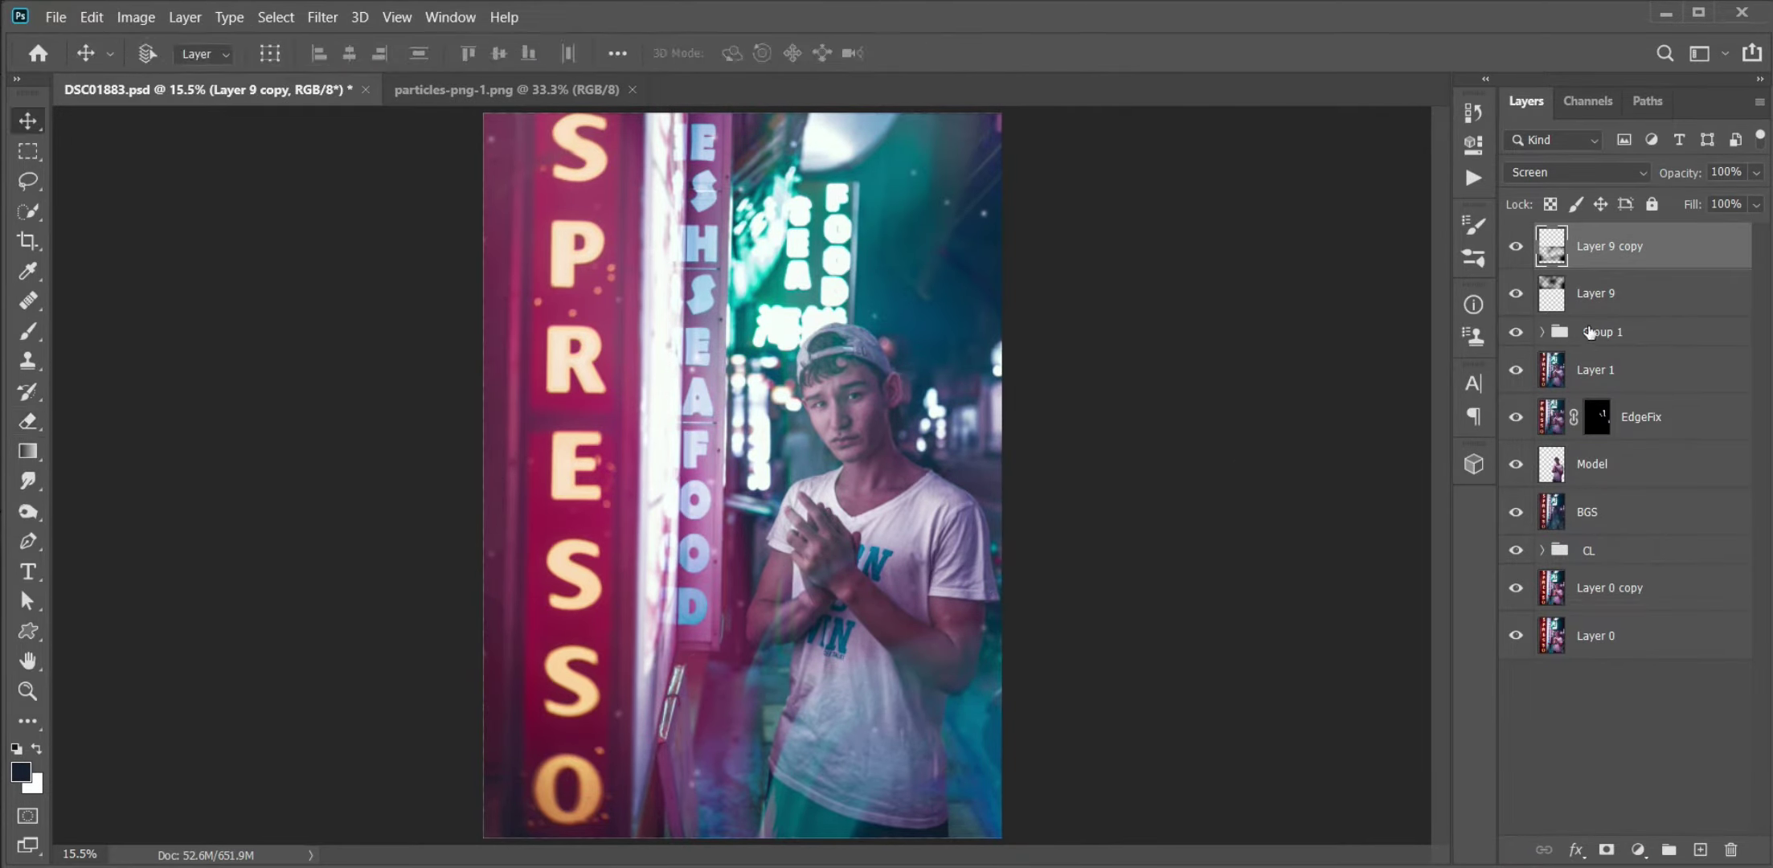
left_click(498, 90)
left_click_drag(819, 206, 1218, 486)
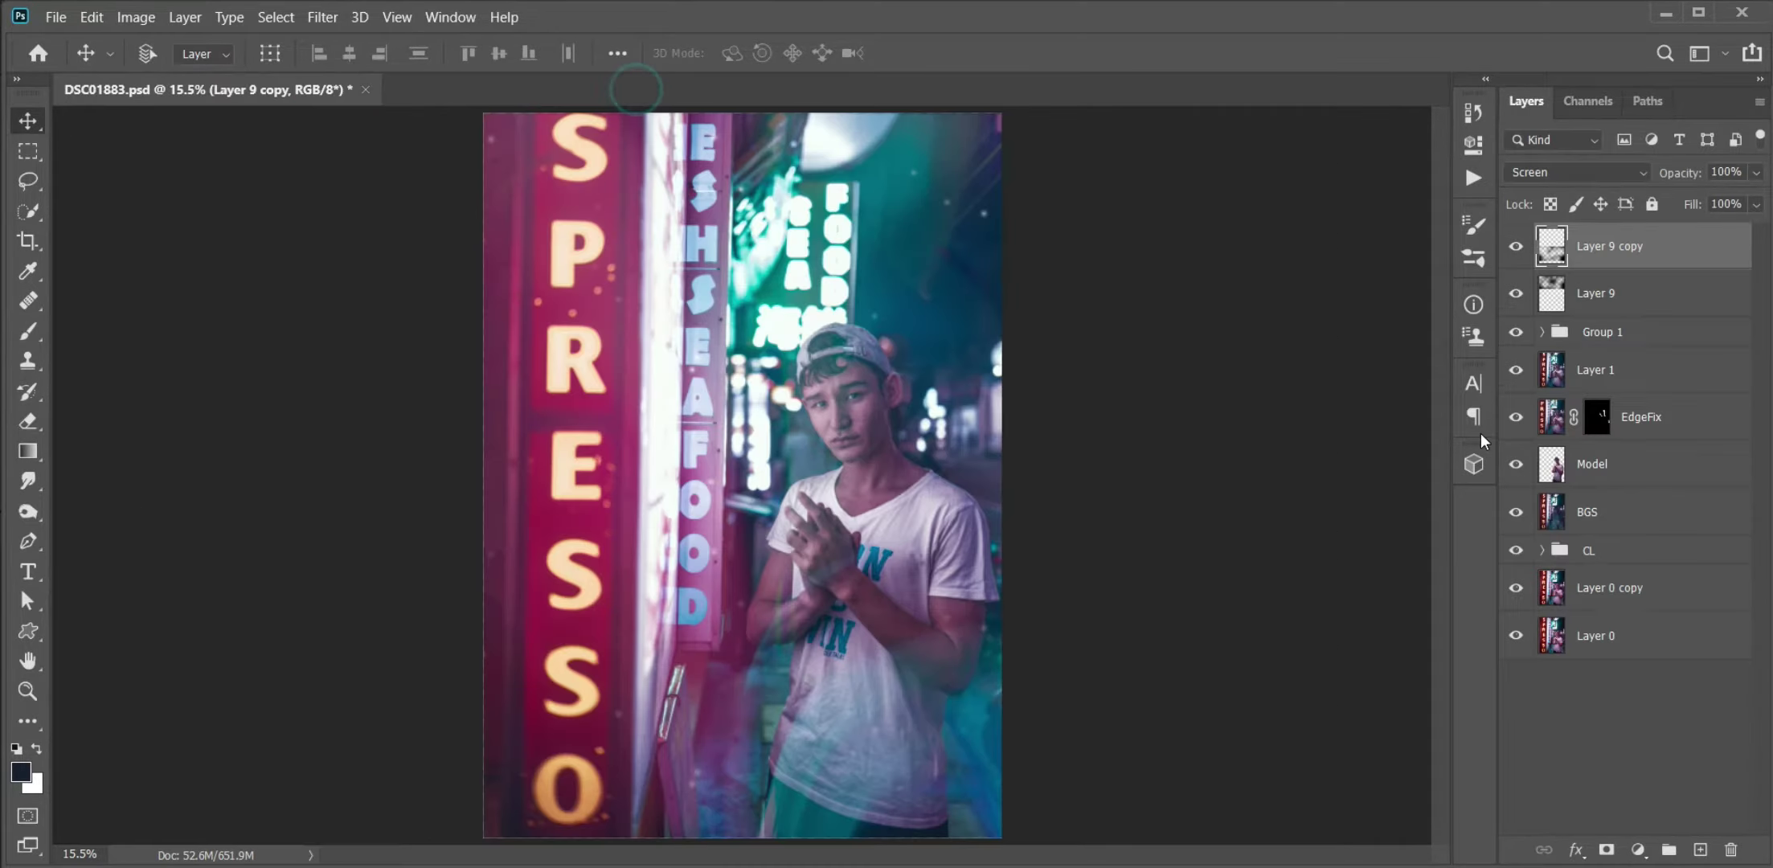
key("ctrl+t")
left_click_drag(483, 321, 725, 380)
- Move the particle patch right and group it into Group 3, masked to the model's silhouette
key("Return")
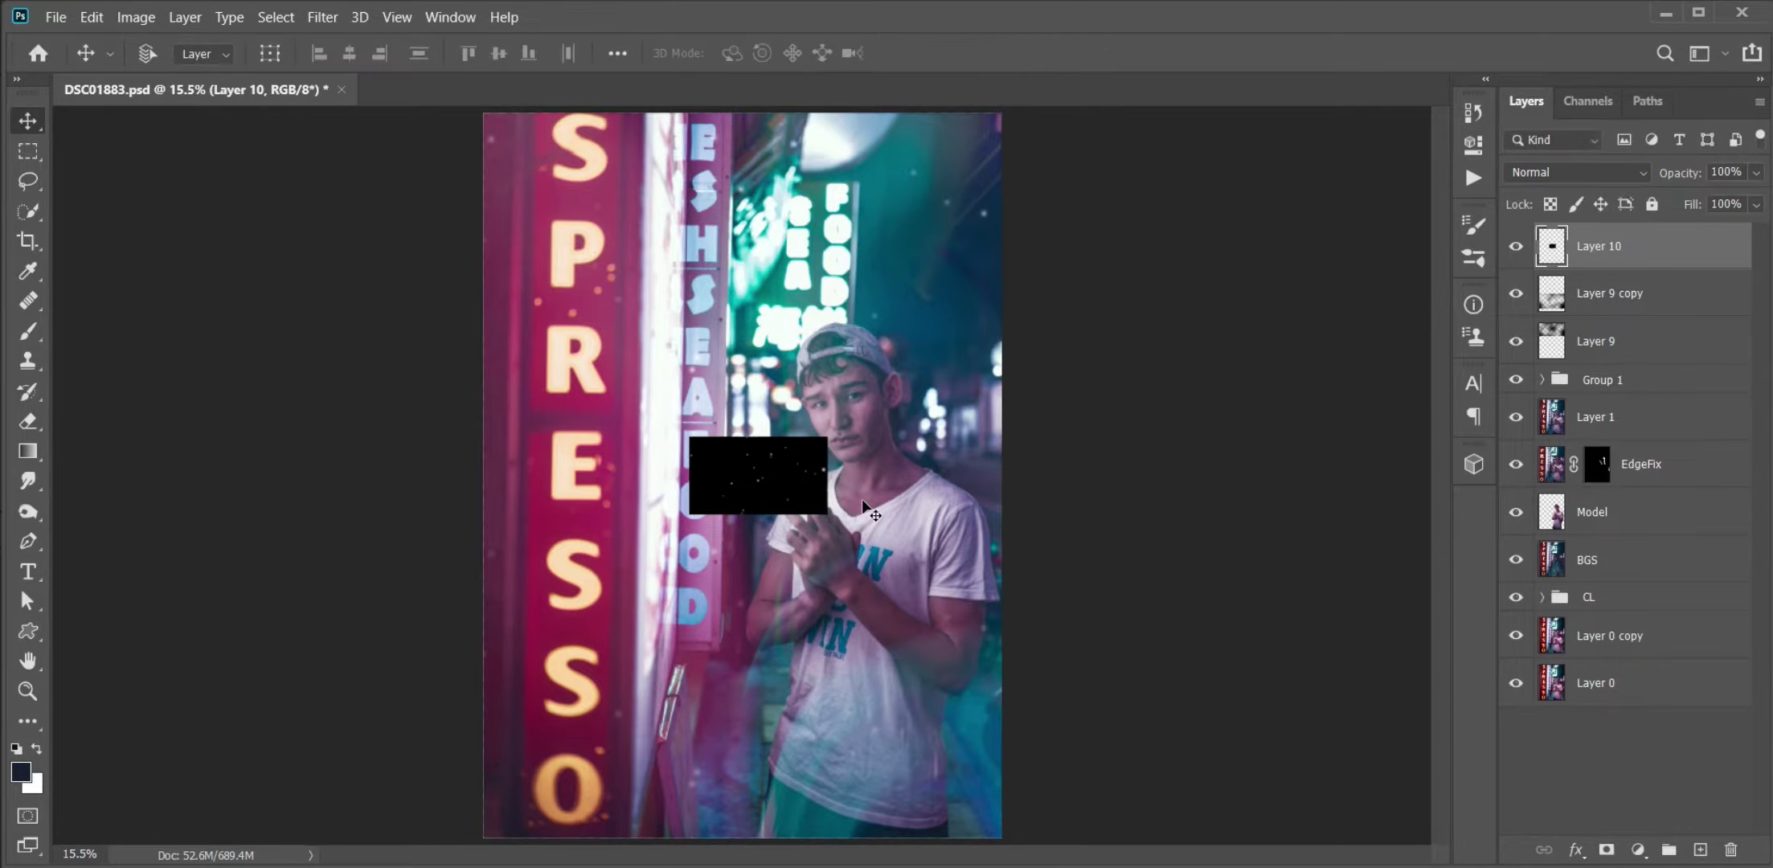
left_click_drag(863, 506, 1060, 512)
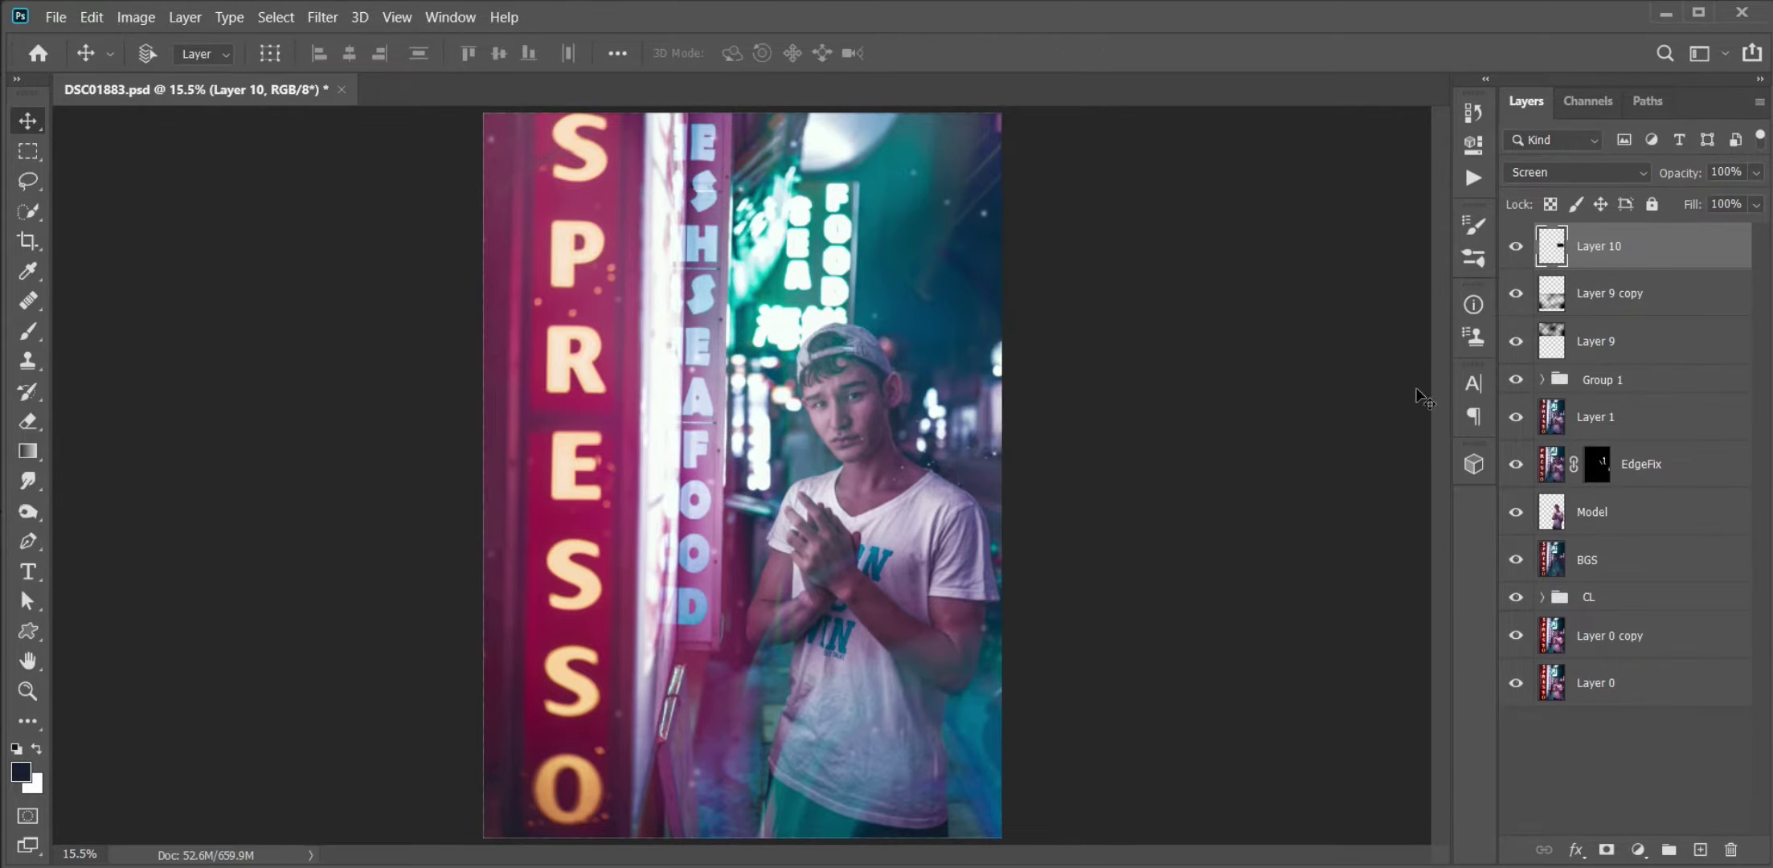
left_click(1557, 514, "ctrl")
key("ctrl+g")
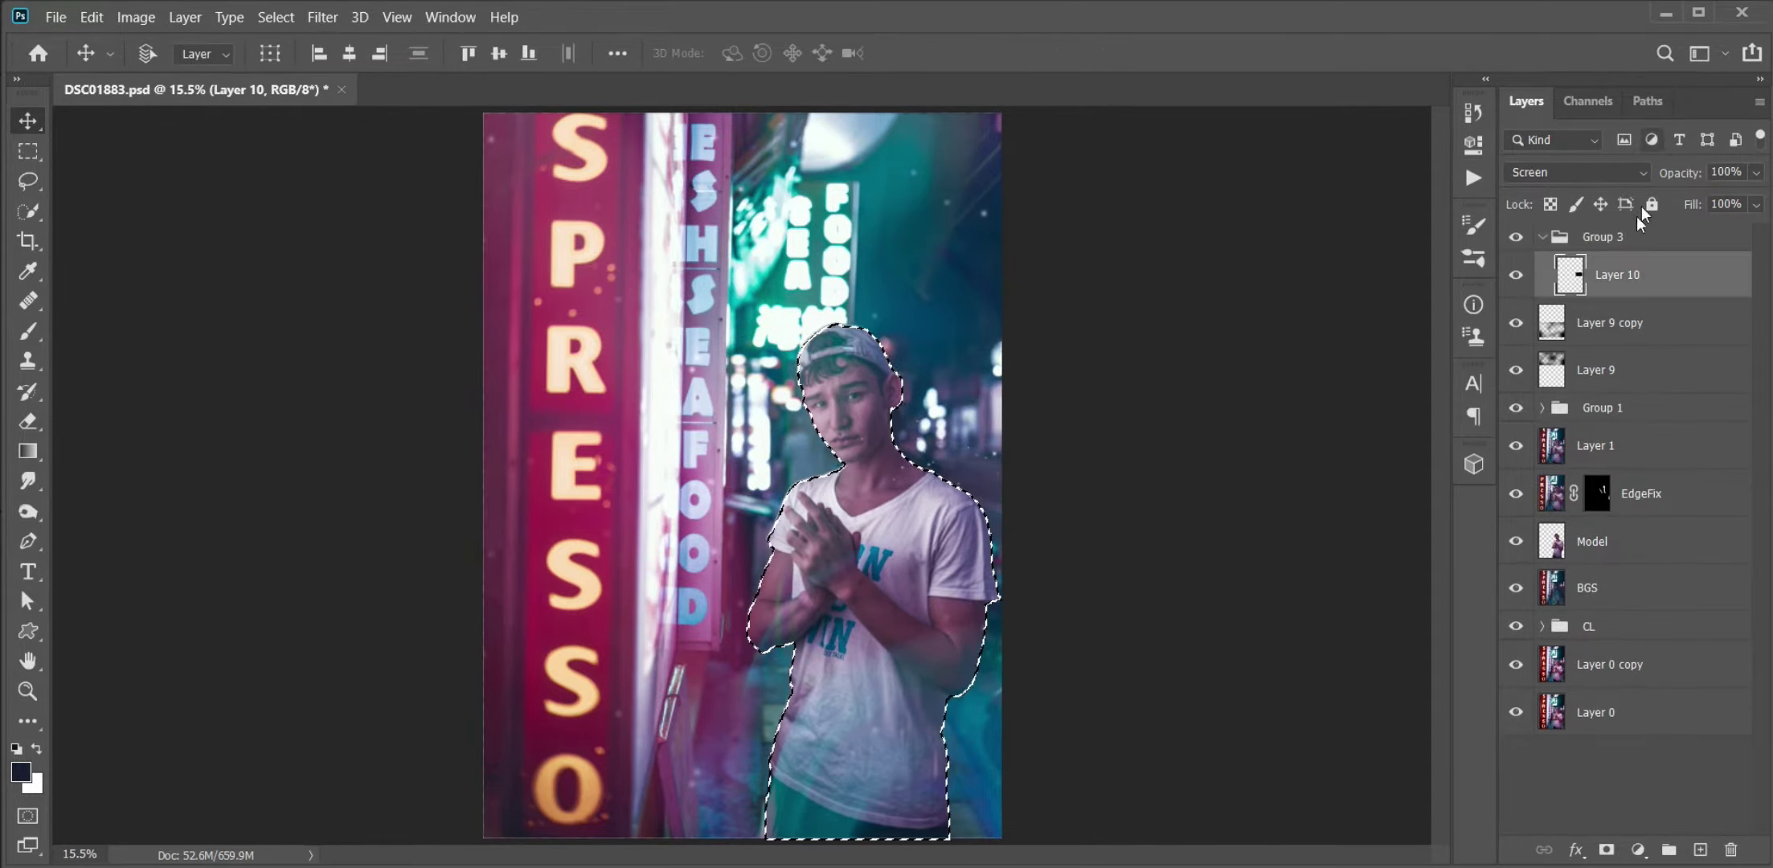
left_click(1612, 241)
left_click(1605, 849)
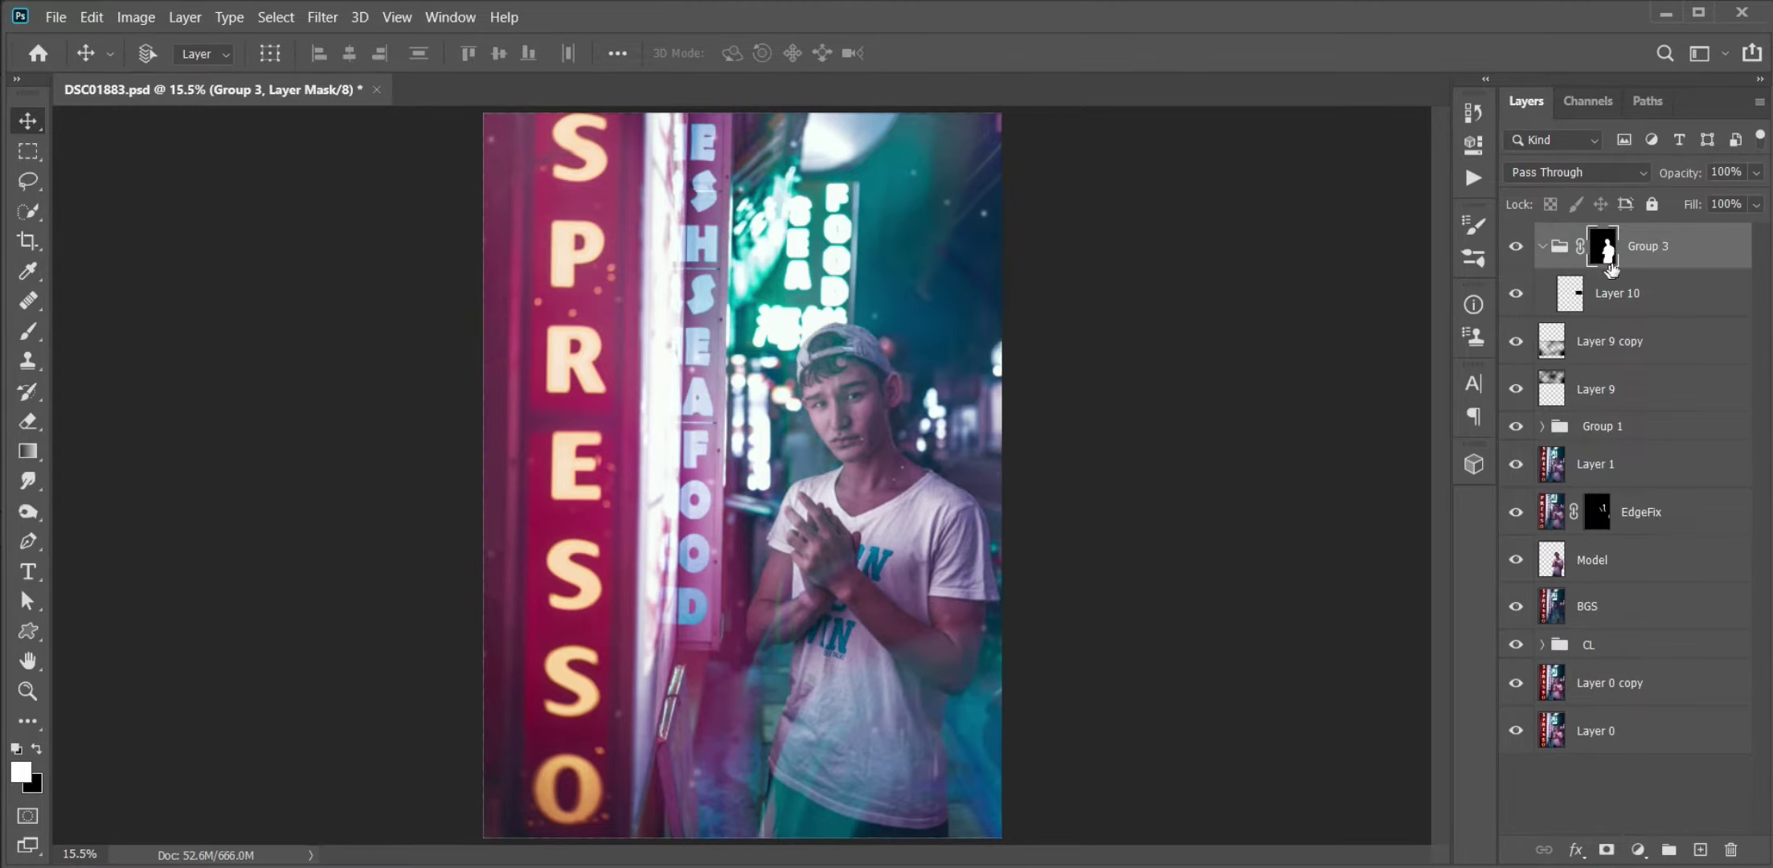
- Duplicate Layer 10 twice, placing one copy lower on the portrait
left_click(1606, 298)
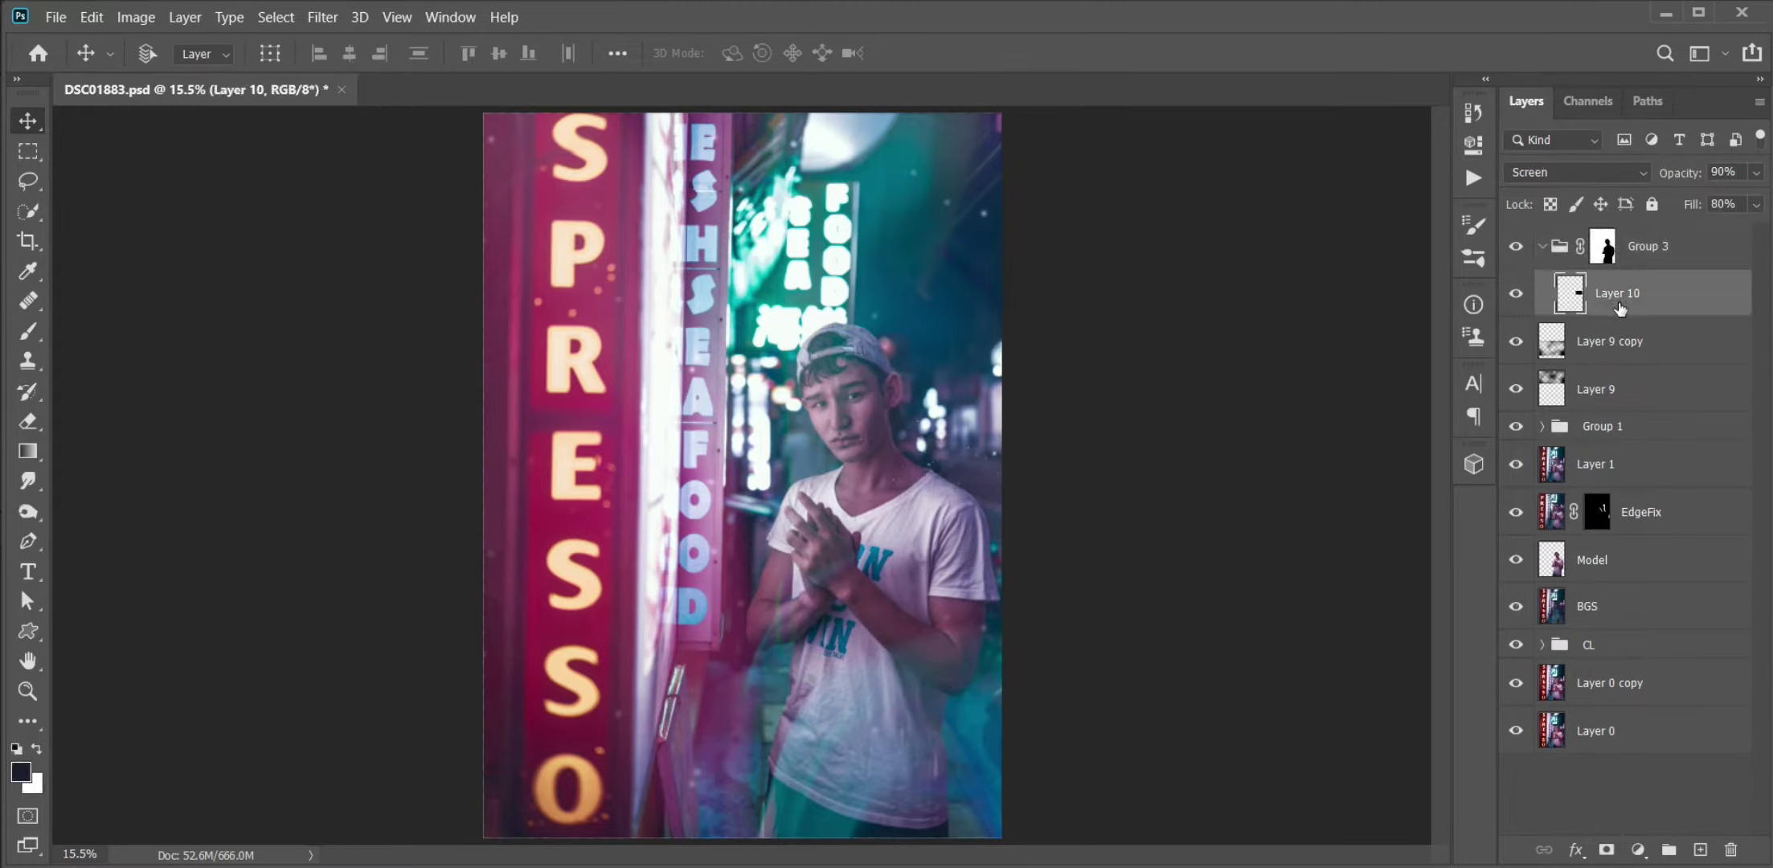
key("ctrl+j")
left_click_drag(979, 467, 853, 743)
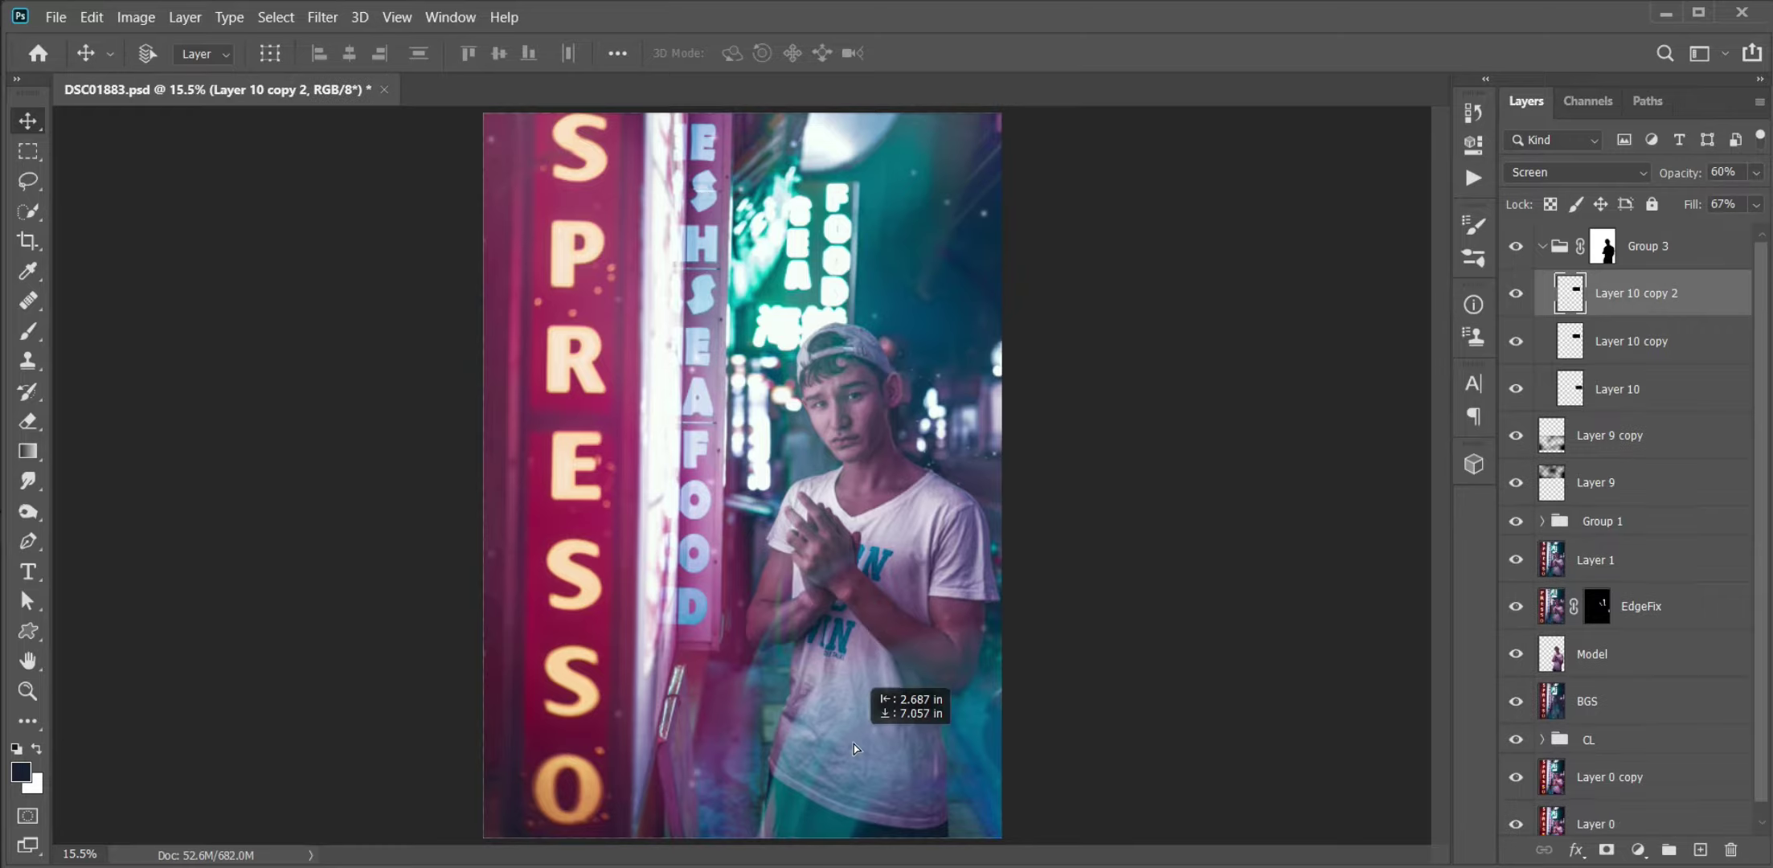
key("ctrl+j")
- Group Layer 9 and Layer 9 copy together into a new group
left_click(1595, 530)
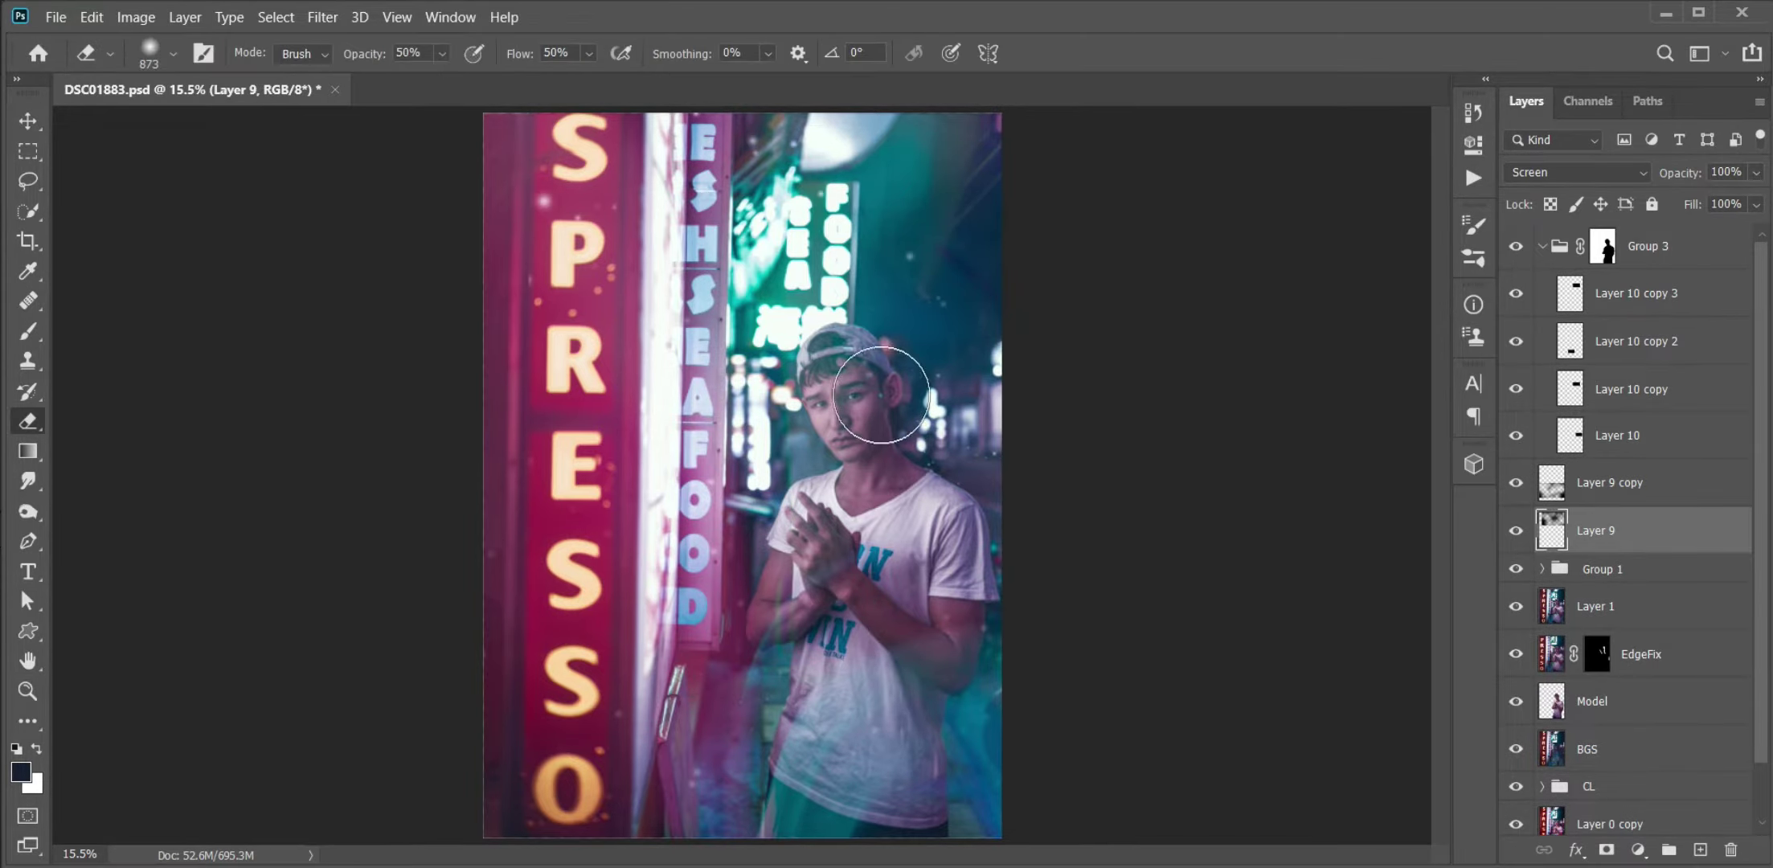
left_click(1544, 249)
left_click(1648, 238)
left_click(1611, 321, "shift")
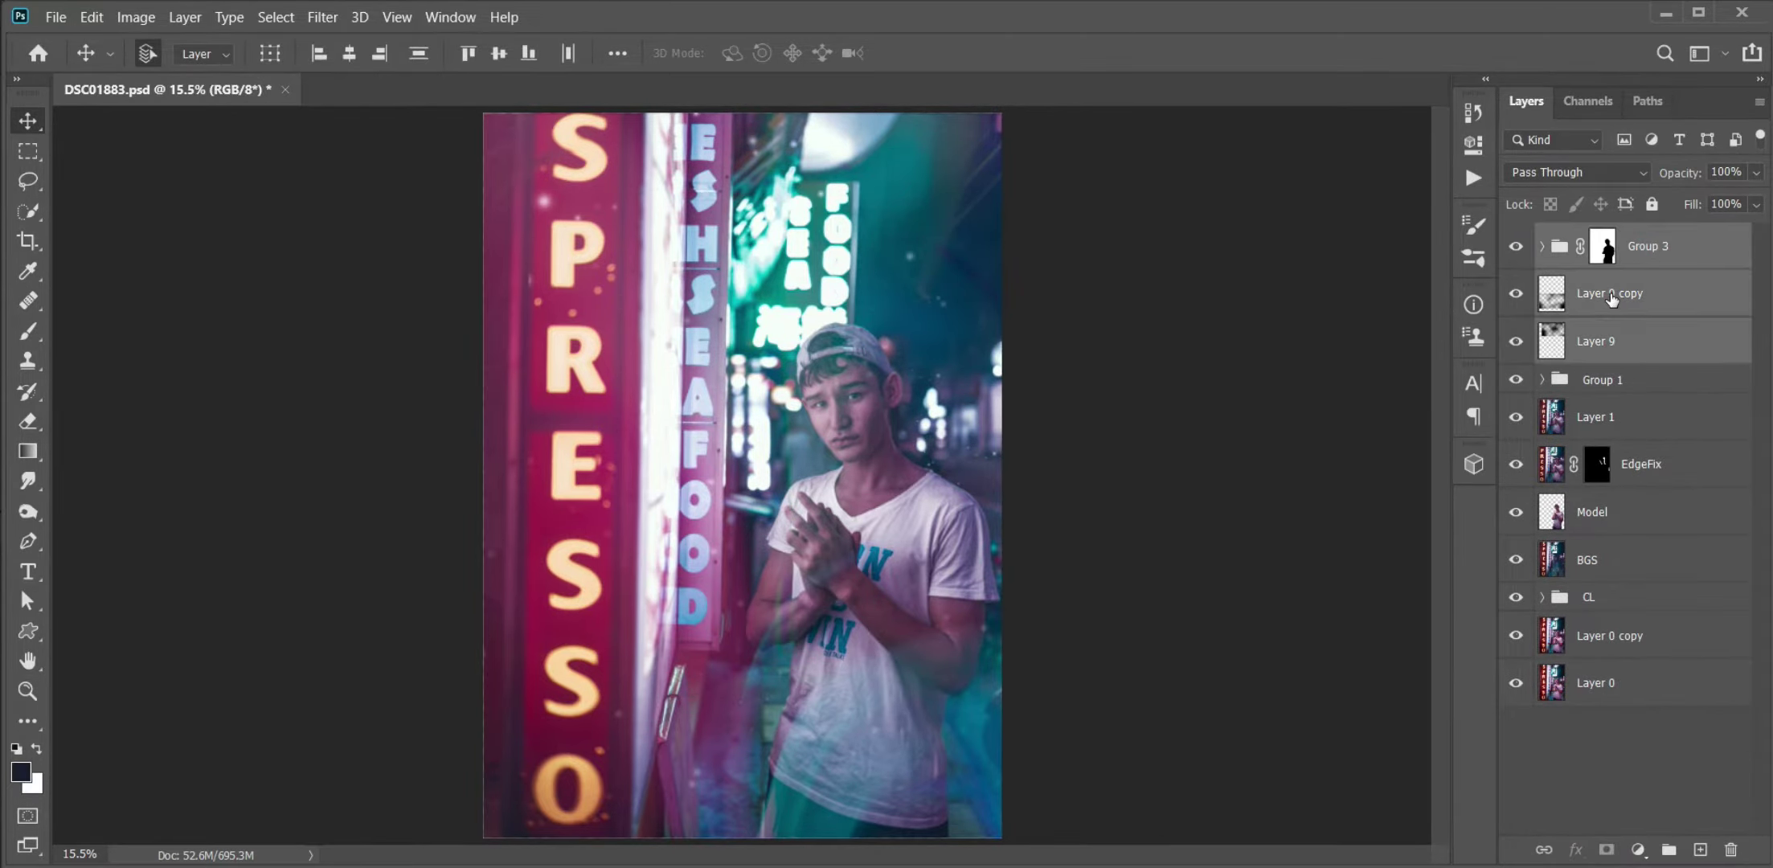
key("ctrl+g")
- Rename Group 1 to 'LP' and Group 4 to 'Particles'
left_click(1518, 267)
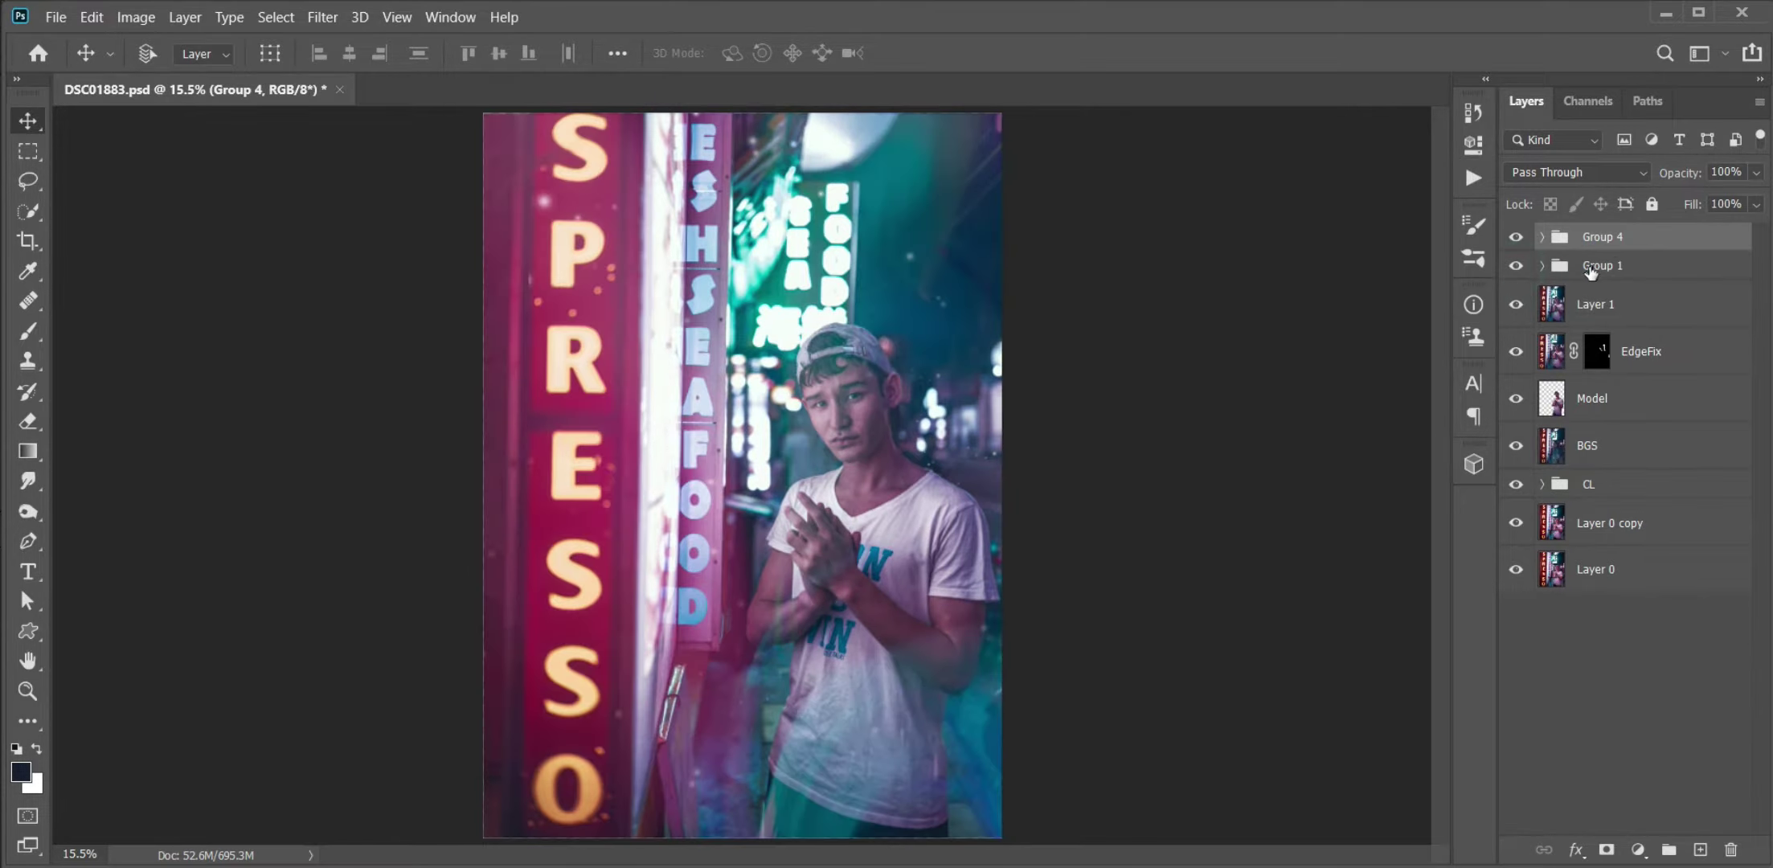
double_click(1601, 265)
type("LP")
key("Return")
double_click(1602, 237)
type("Particles")
key("Return")
key("ctrl+o")
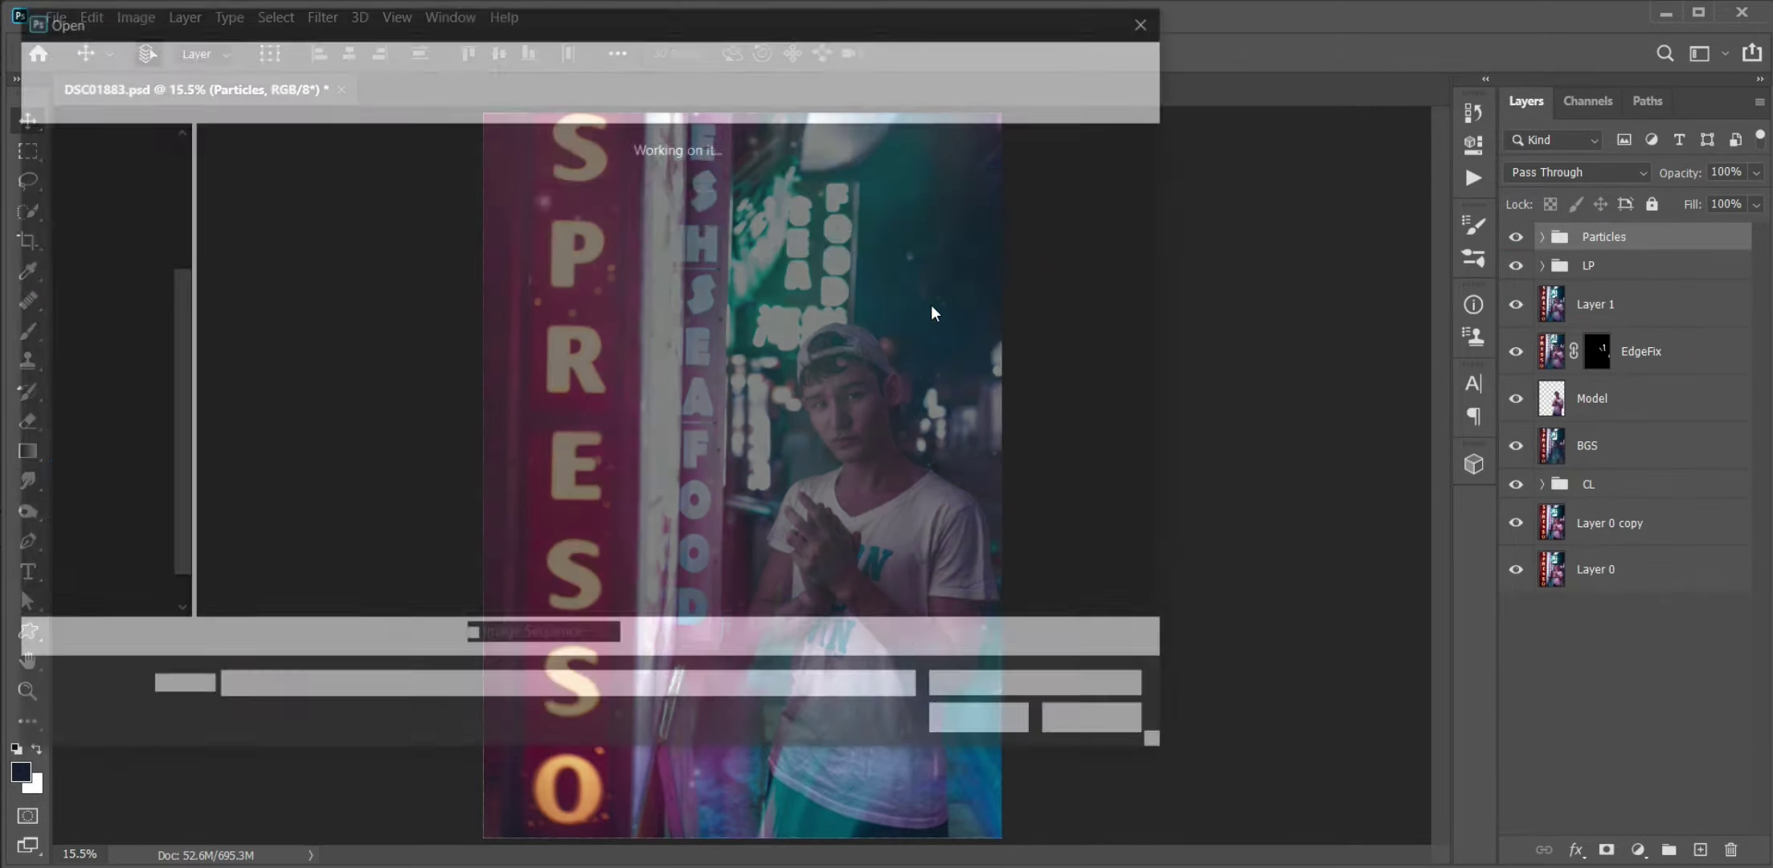
- Bring the bokeh photo into the portrait, rotated 90° clockwise and scaled to the right side
left_click(953, 209)
left_click(987, 724)
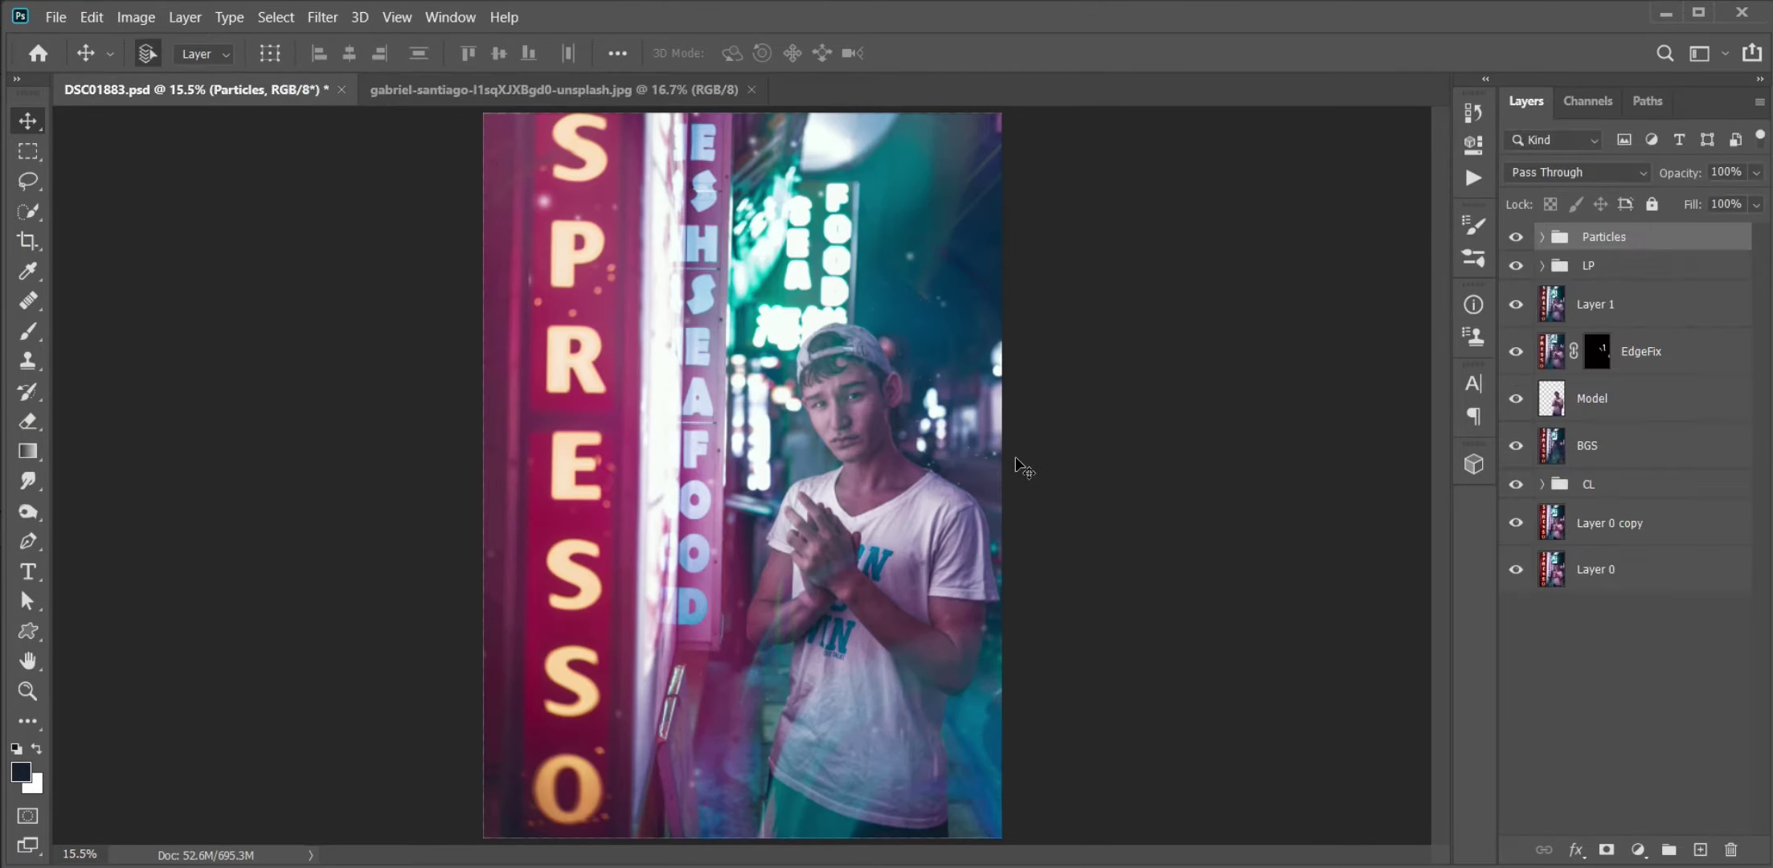
left_click_drag(322, 113, 914, 448)
key("ctrl+t")
right_click(914, 449)
left_click(1002, 786)
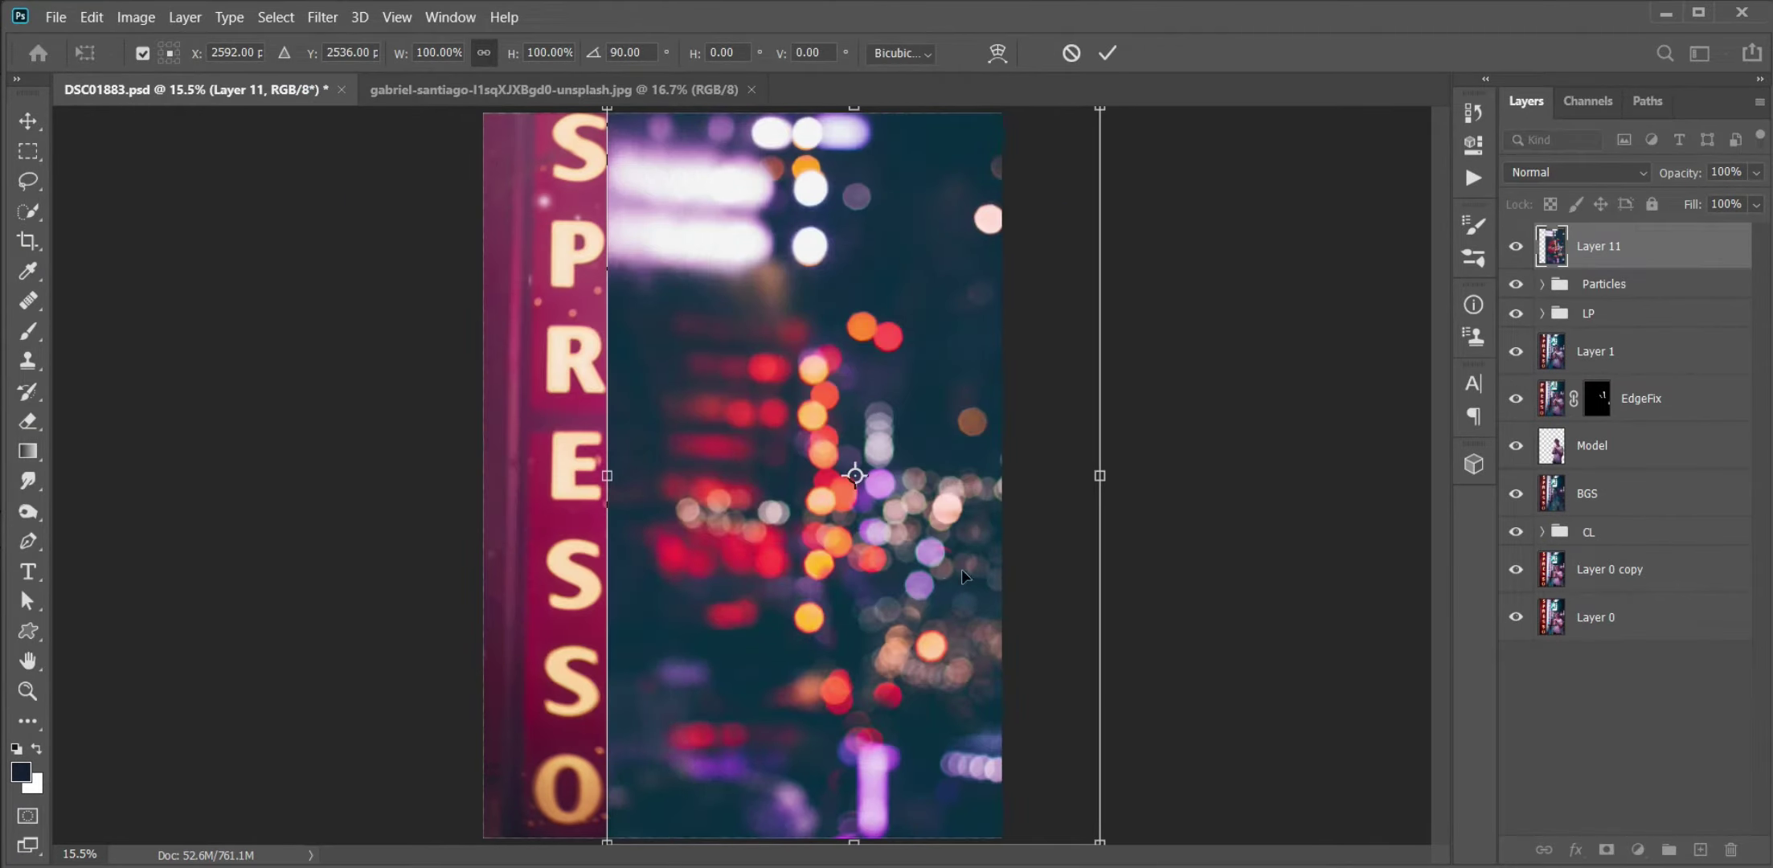
left_click_drag(608, 106, 803, 287)
key("Return")
- Add new Layers 12 and 13 above Particles and move the bokeh Layer 11 below Layer 13
left_click(1593, 284)
left_click(1515, 246)
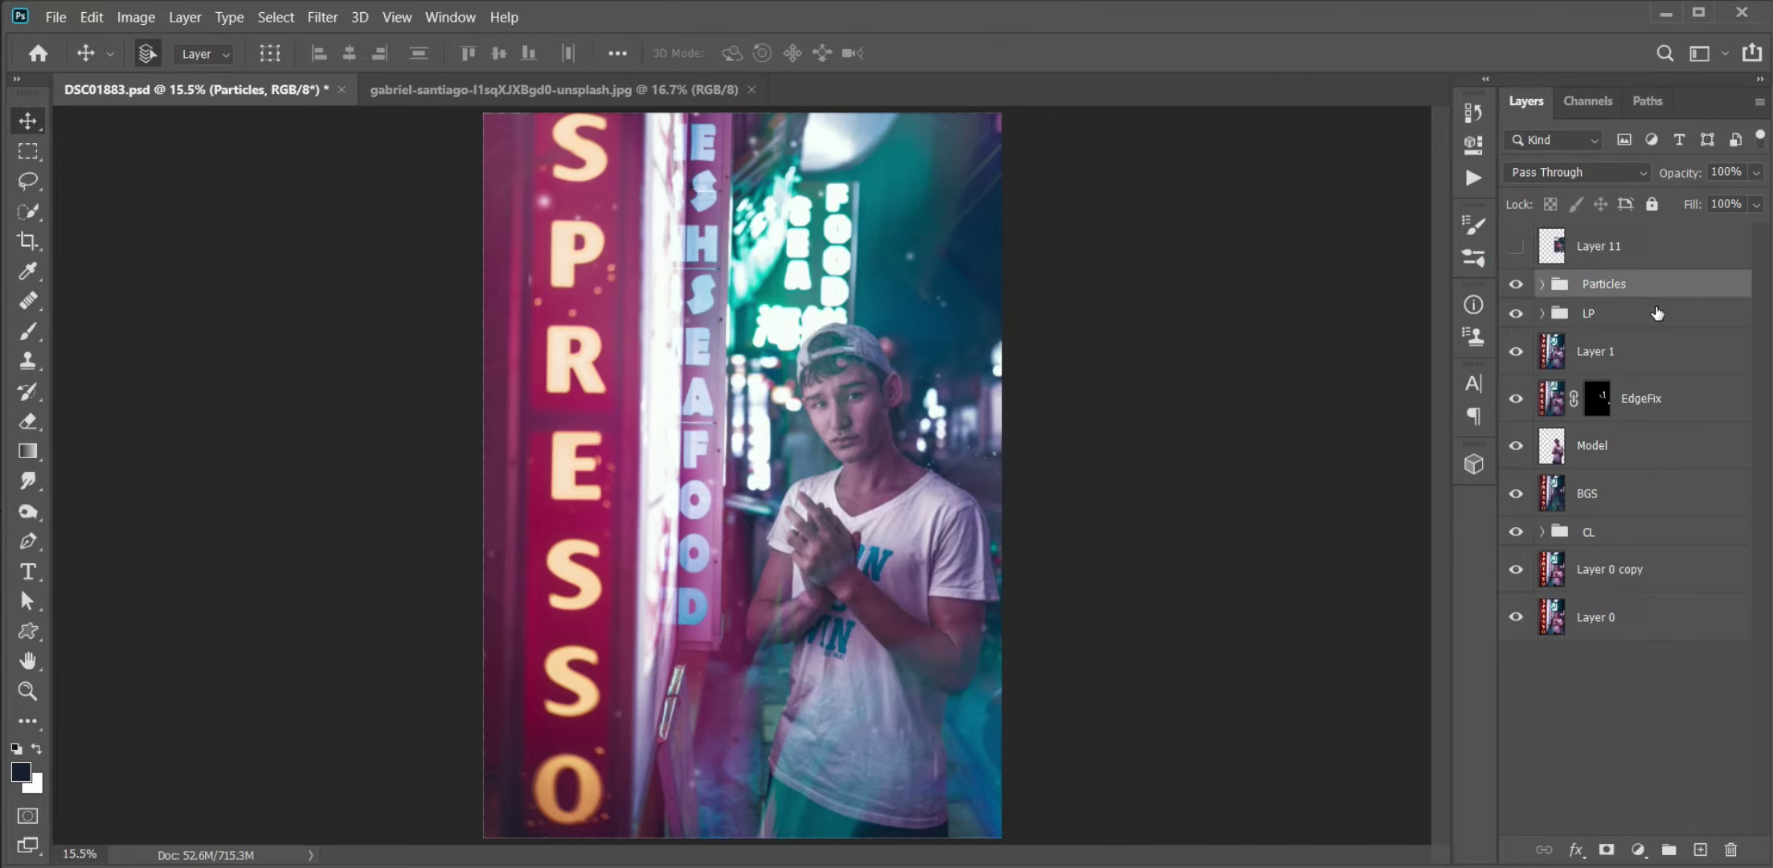
key("ctrl+shift+alt+n")
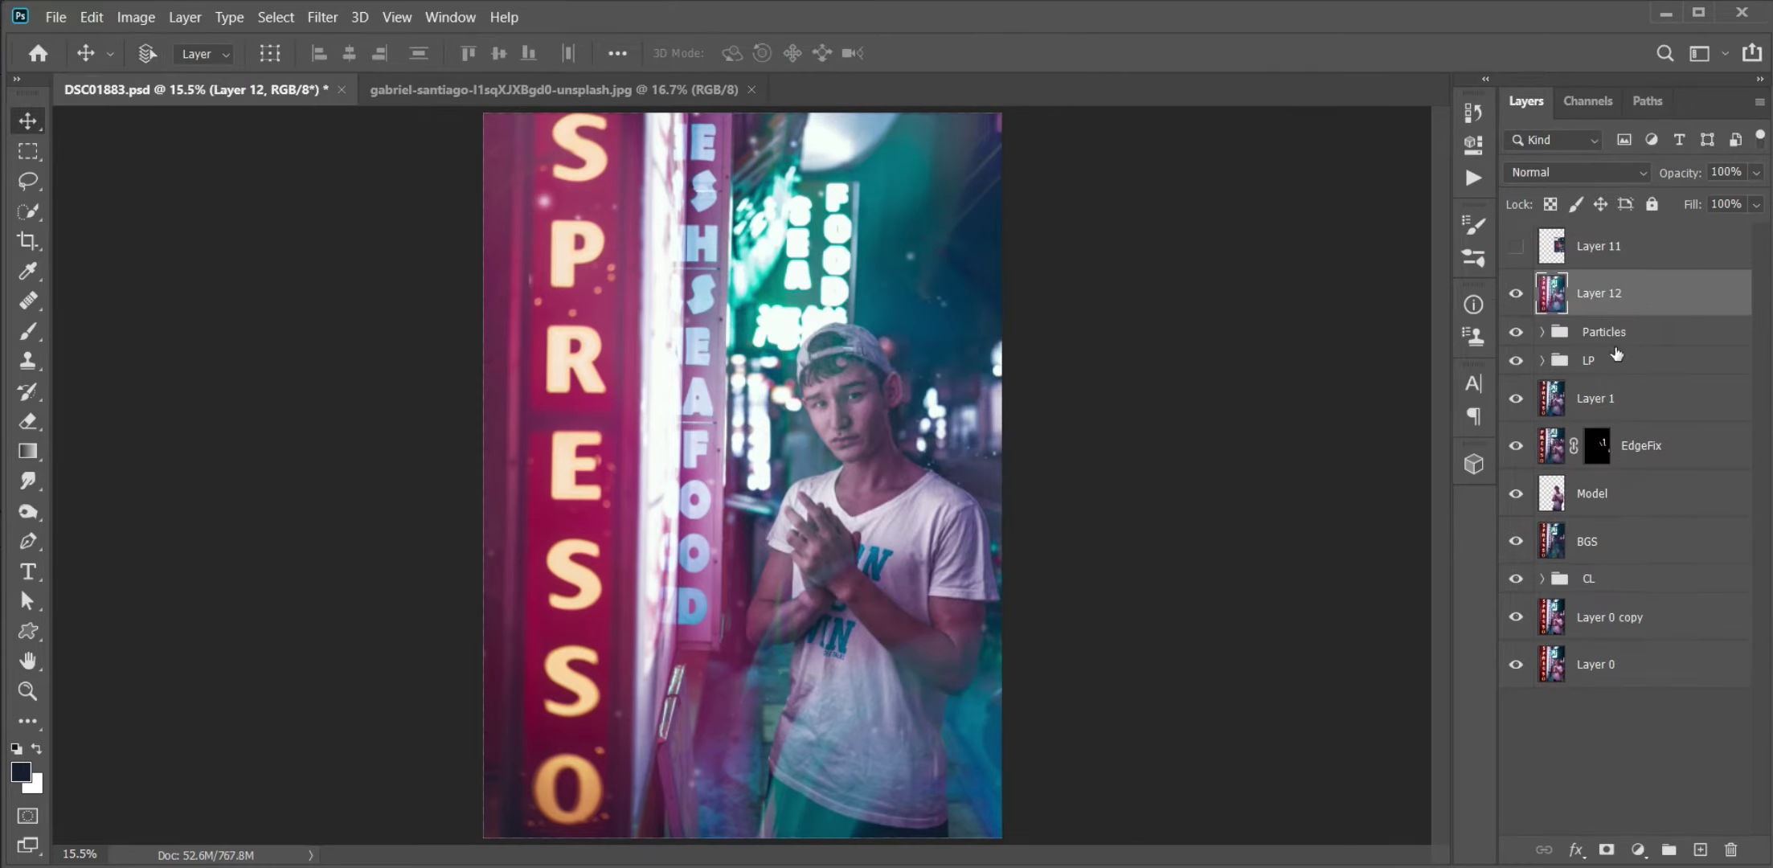
left_click(1557, 497, "ctrl")
key("ctrl+j")
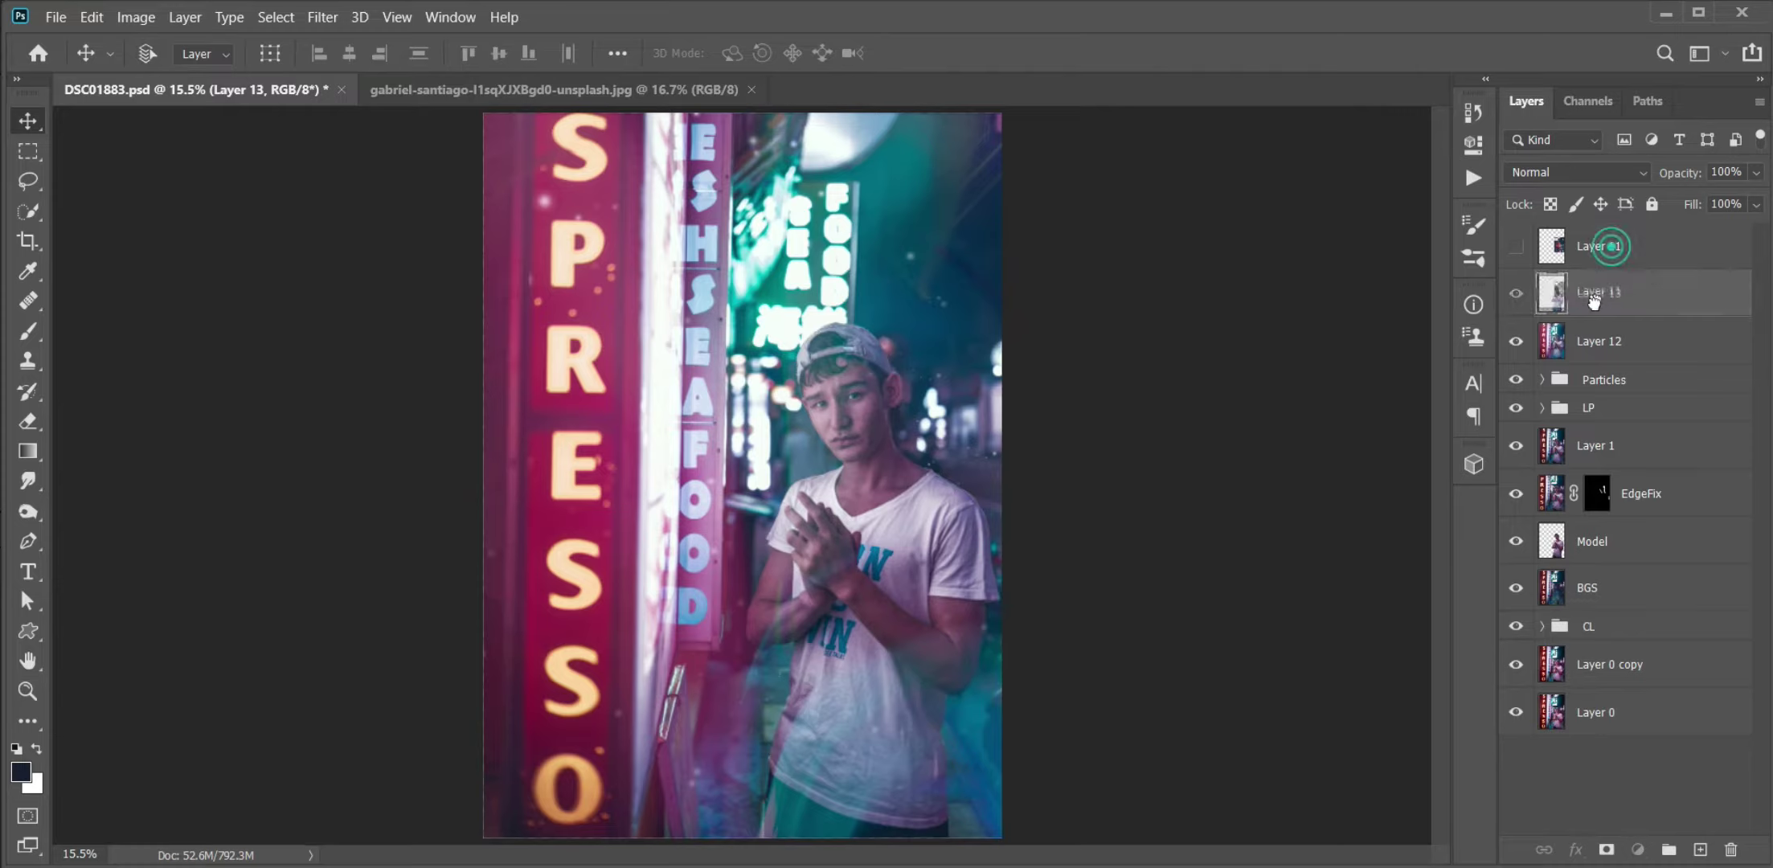
left_click_drag(1599, 246, 1594, 320)
- Show the bokeh layer, set it to Screen and shrink it to about 92%
left_click(1516, 294)
left_click(1590, 294)
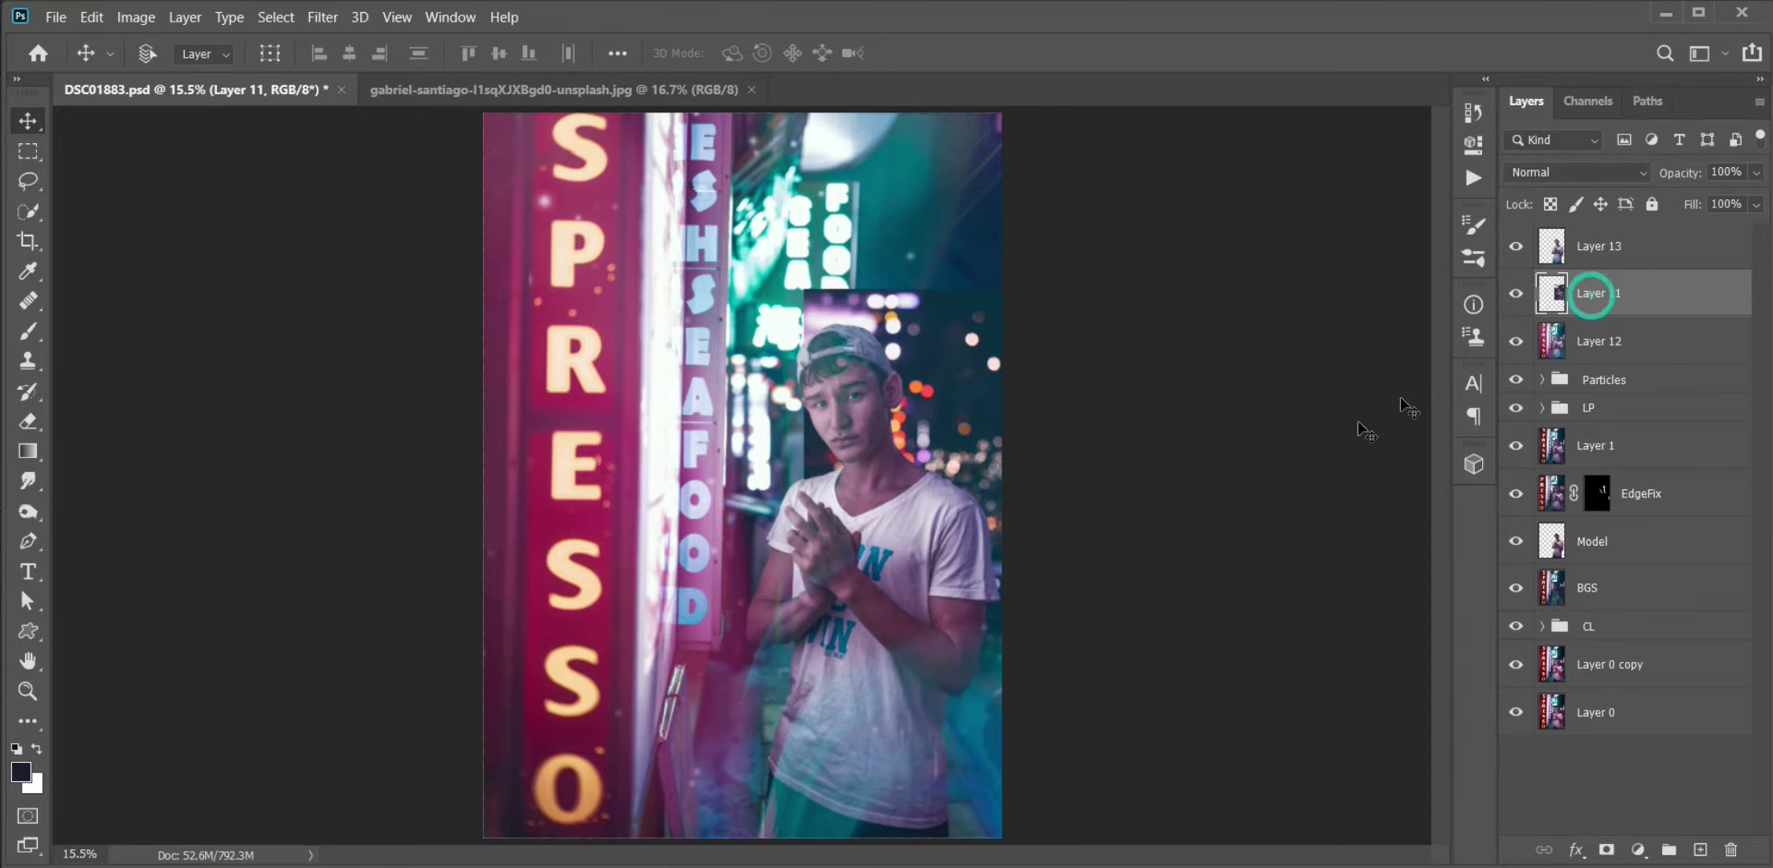
key("shift+alt+s")
key("ctrl+t")
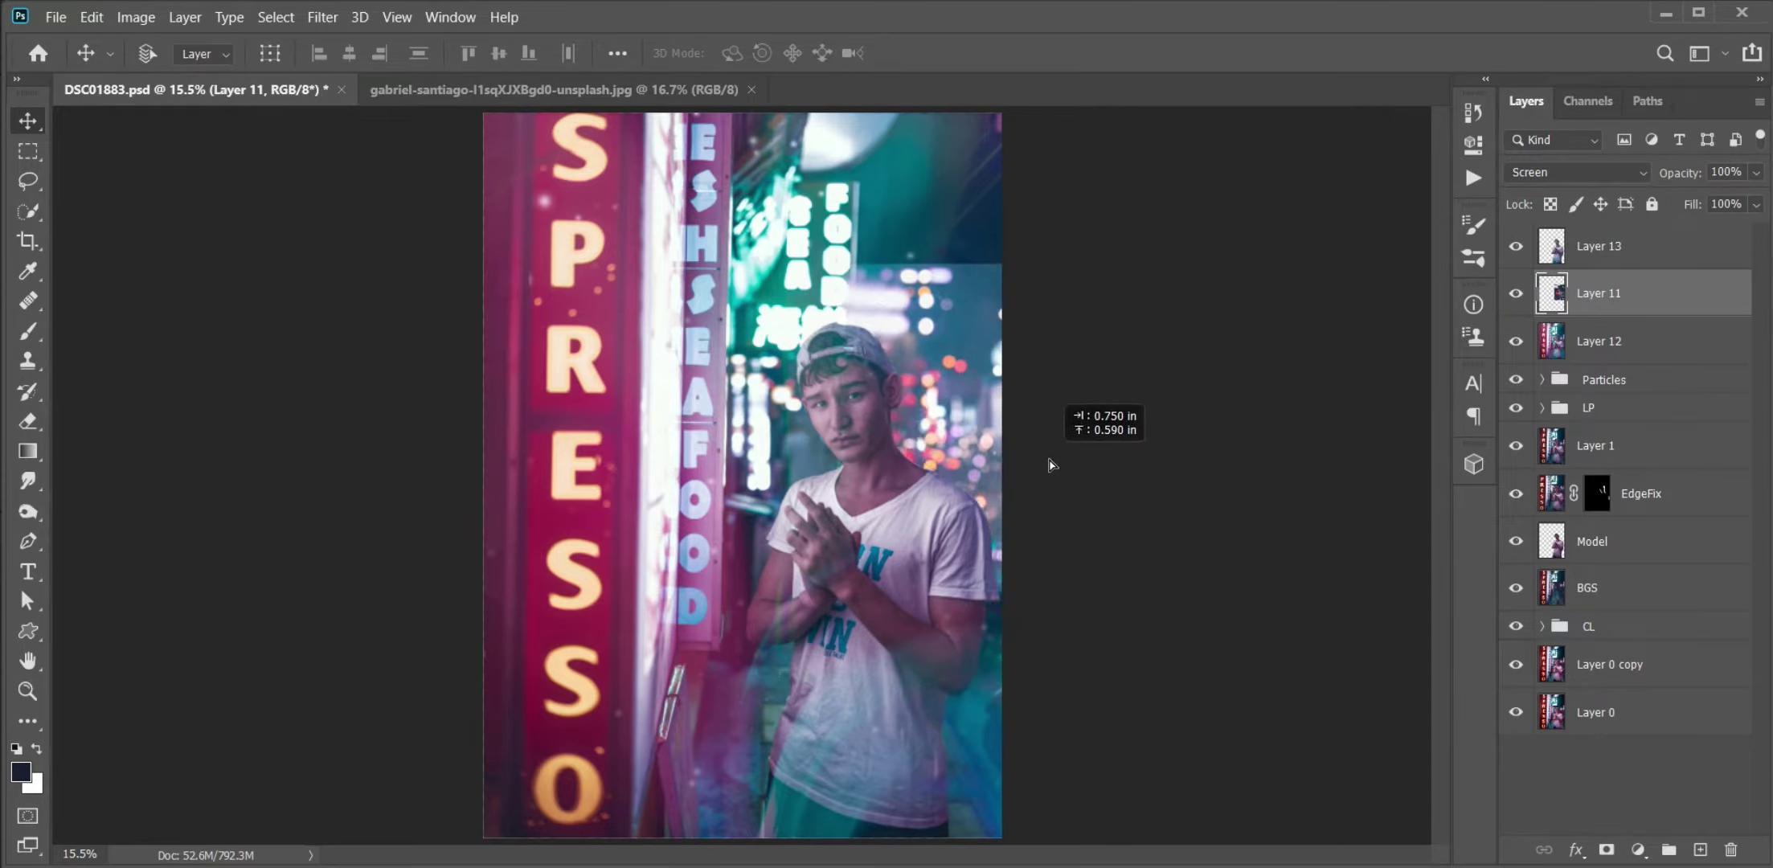
left_click_drag(1020, 450, 1003, 450)
- Shift the bokeh toward the upper right and darken its shadows and midtones with Levels
left_click_drag(913, 389, 968, 359)
key("Return")
key("ctrl+l")
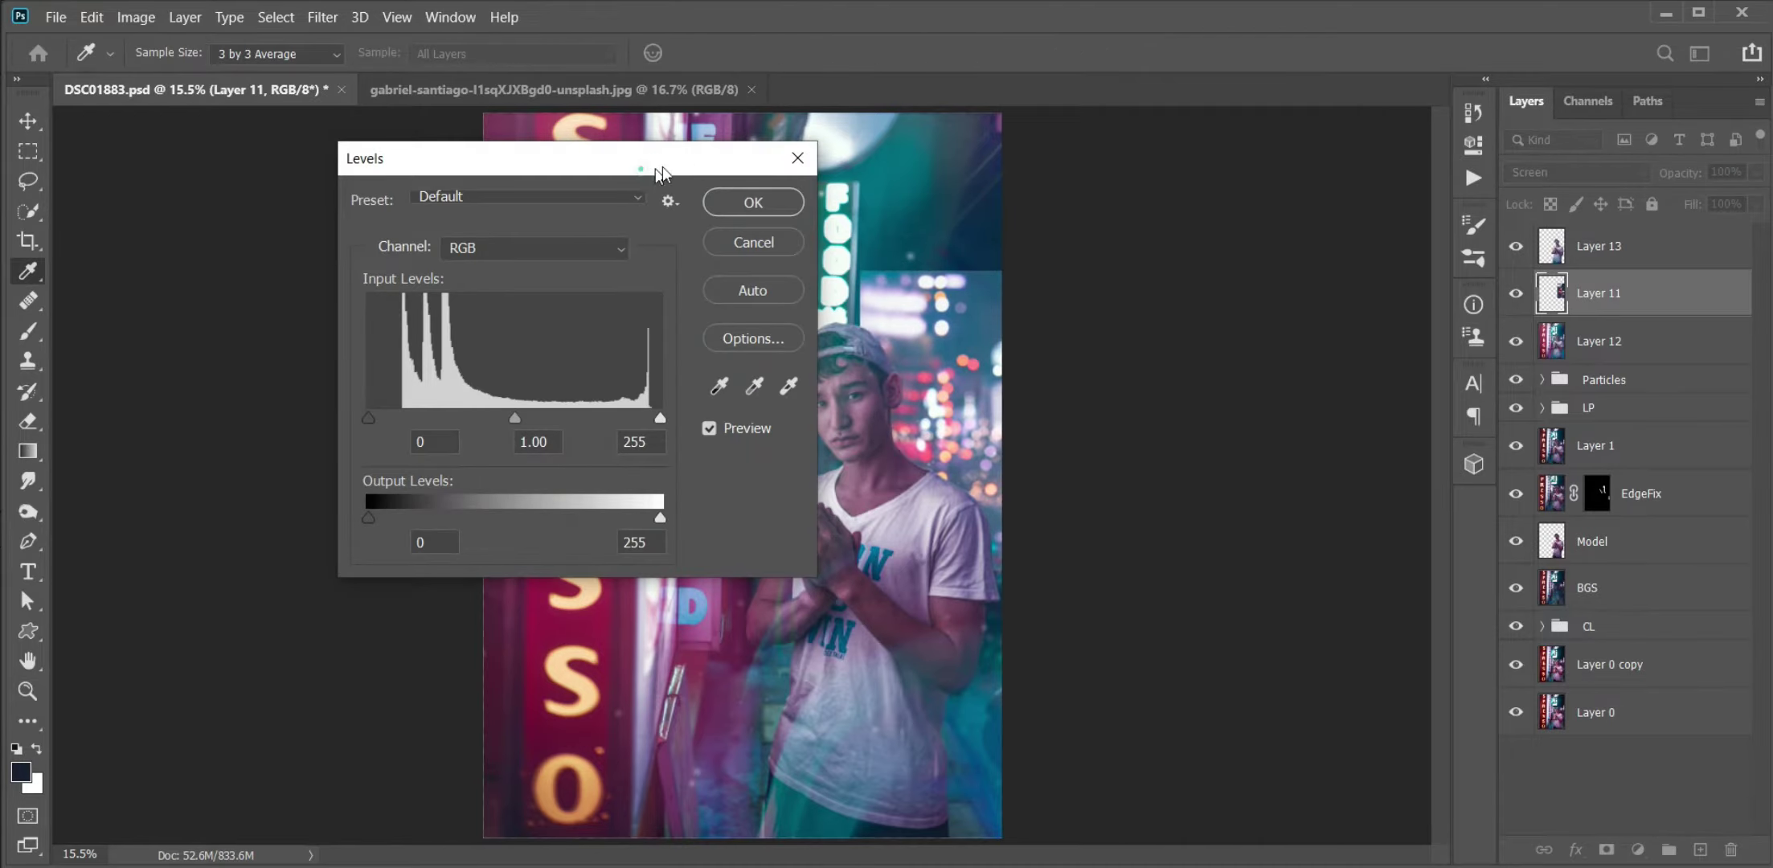
left_click_drag(657, 168, 1459, 143)
mouse_move(1188, 381)
left_mouse_down()
mouse_move(1240, 379)
mouse_move(1212, 381)
left_mouse_up()
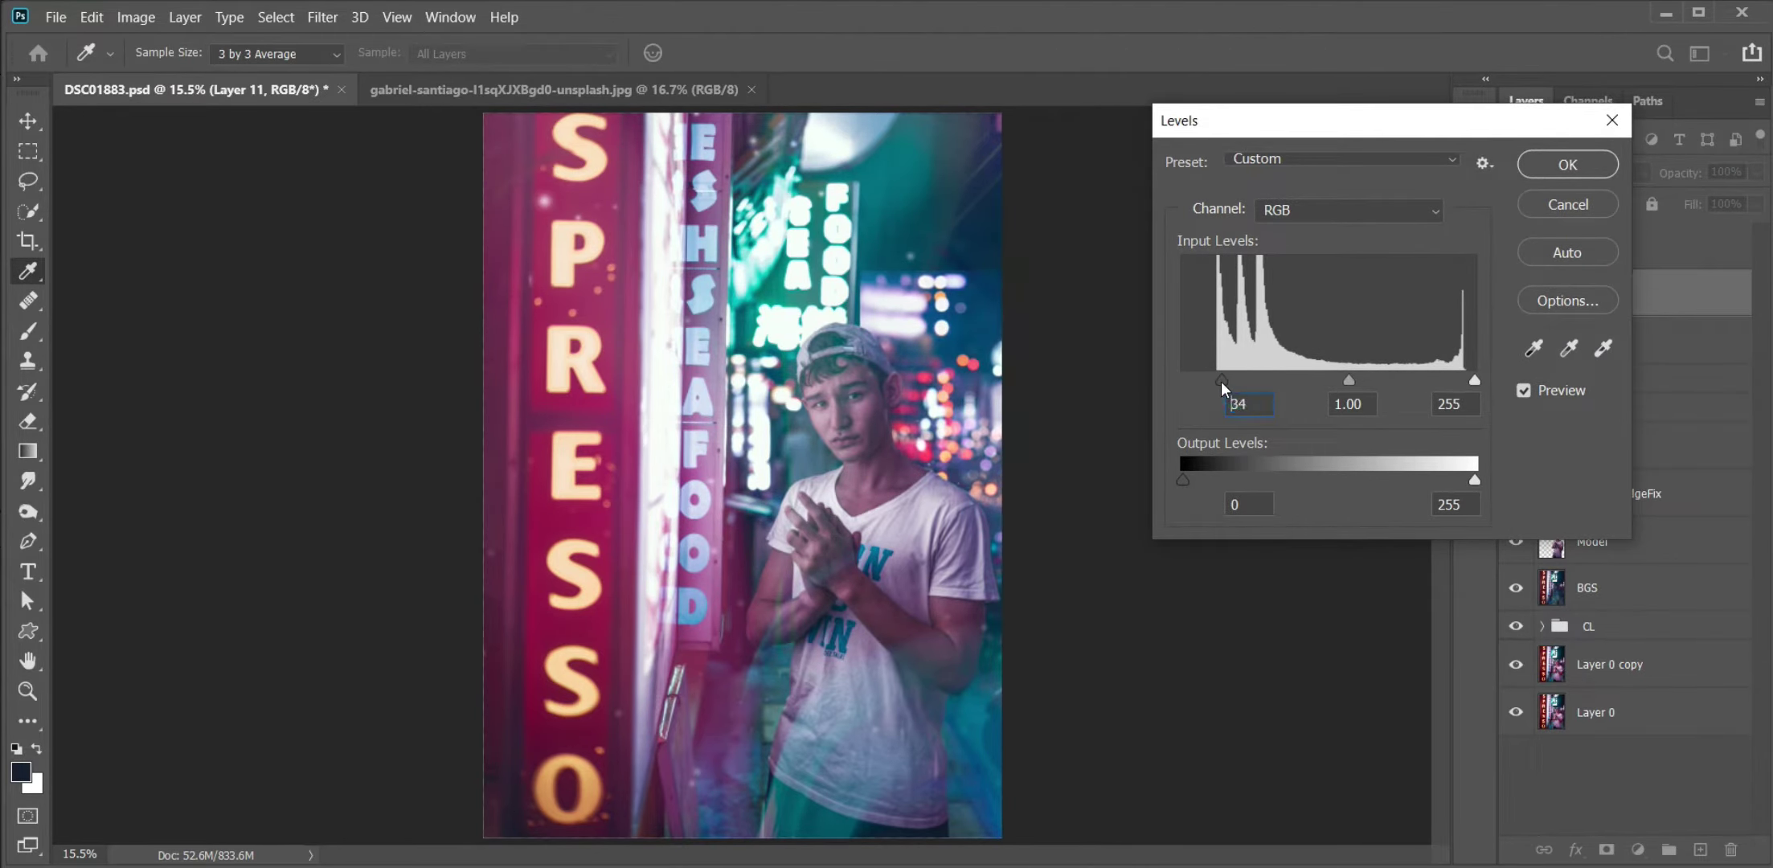
left_click_drag(1343, 379, 1367, 379)
left_click_drag(1474, 380, 1404, 381)
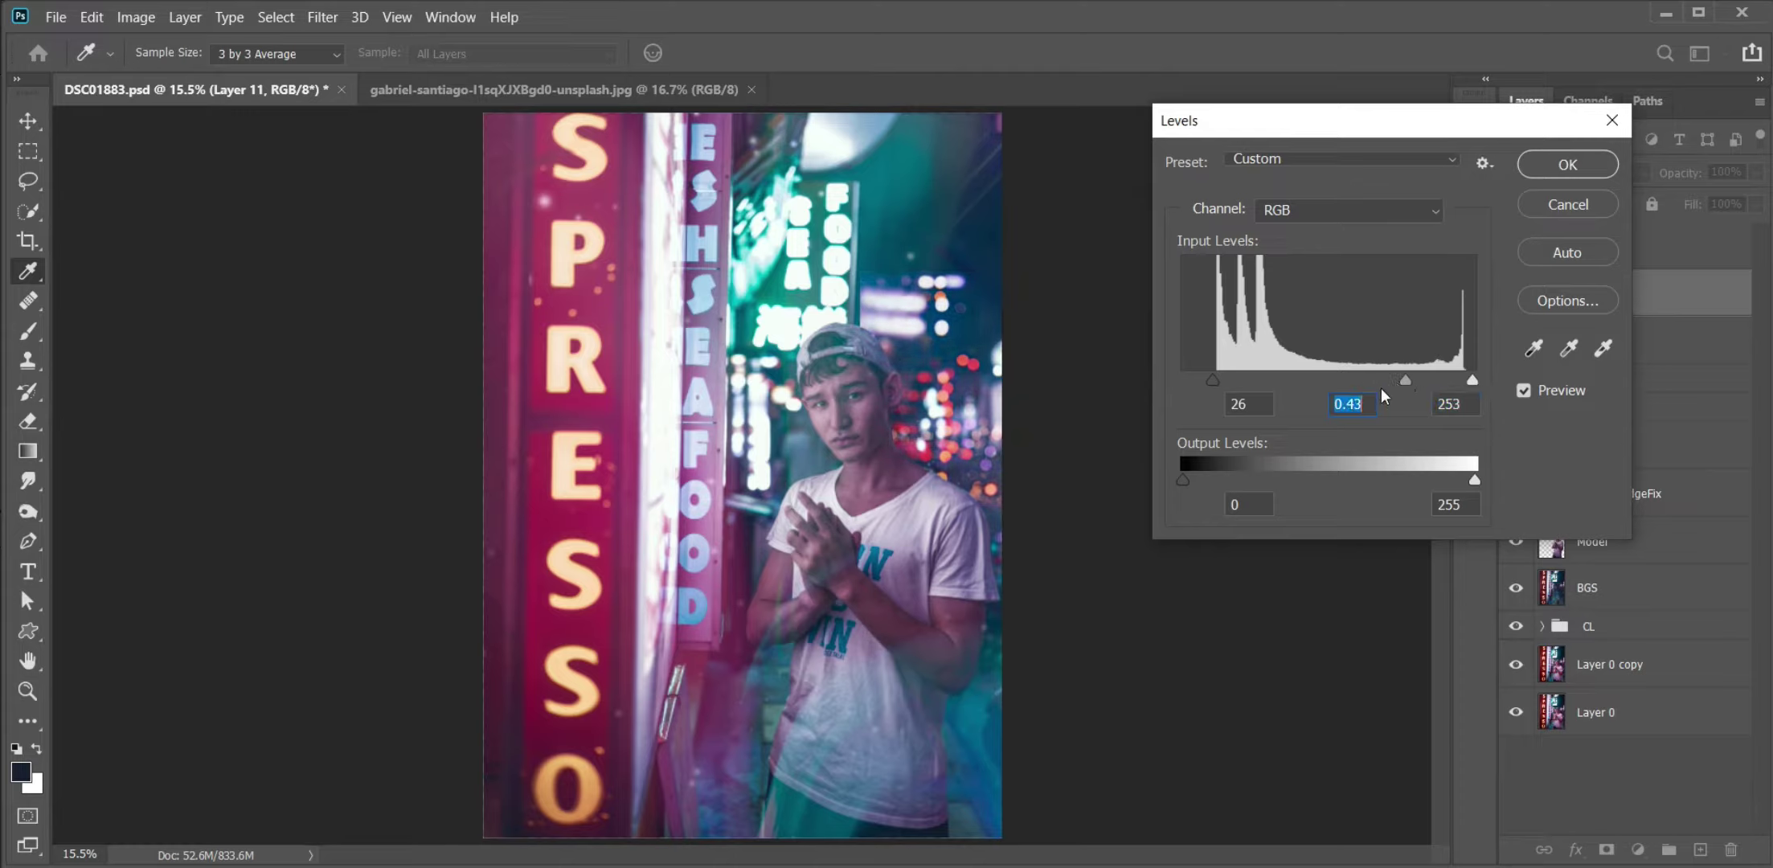
key("Return")
- Blur the bokeh layer 8 px and duplicate it as Layer 11 copy
key("ctrl+alt+f")
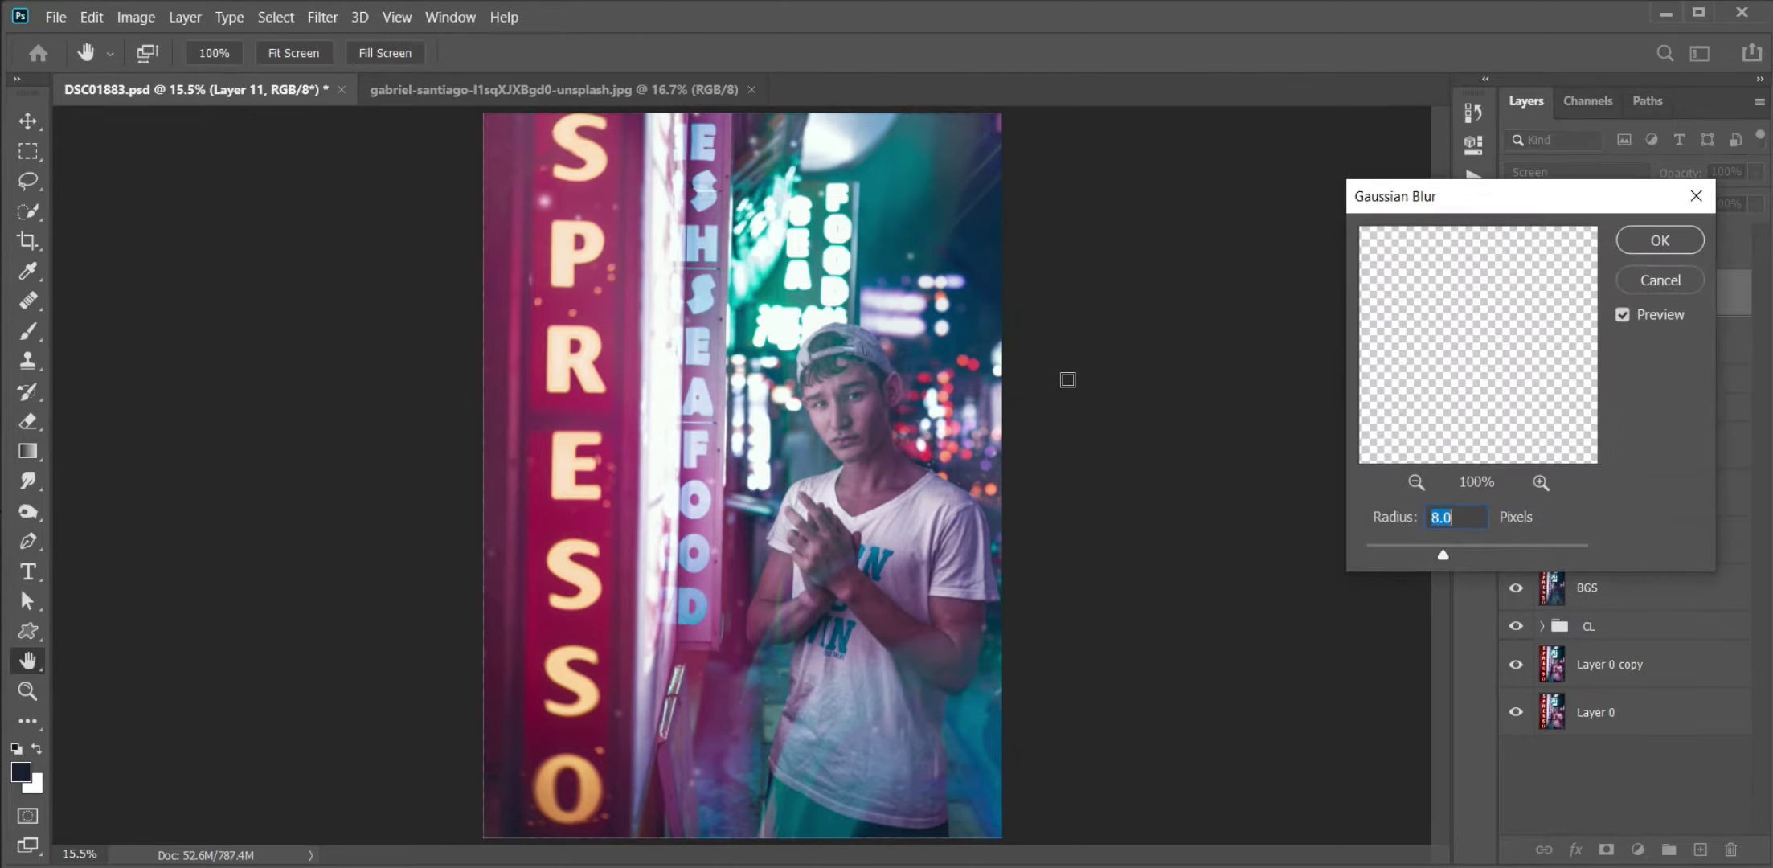
key("Return")
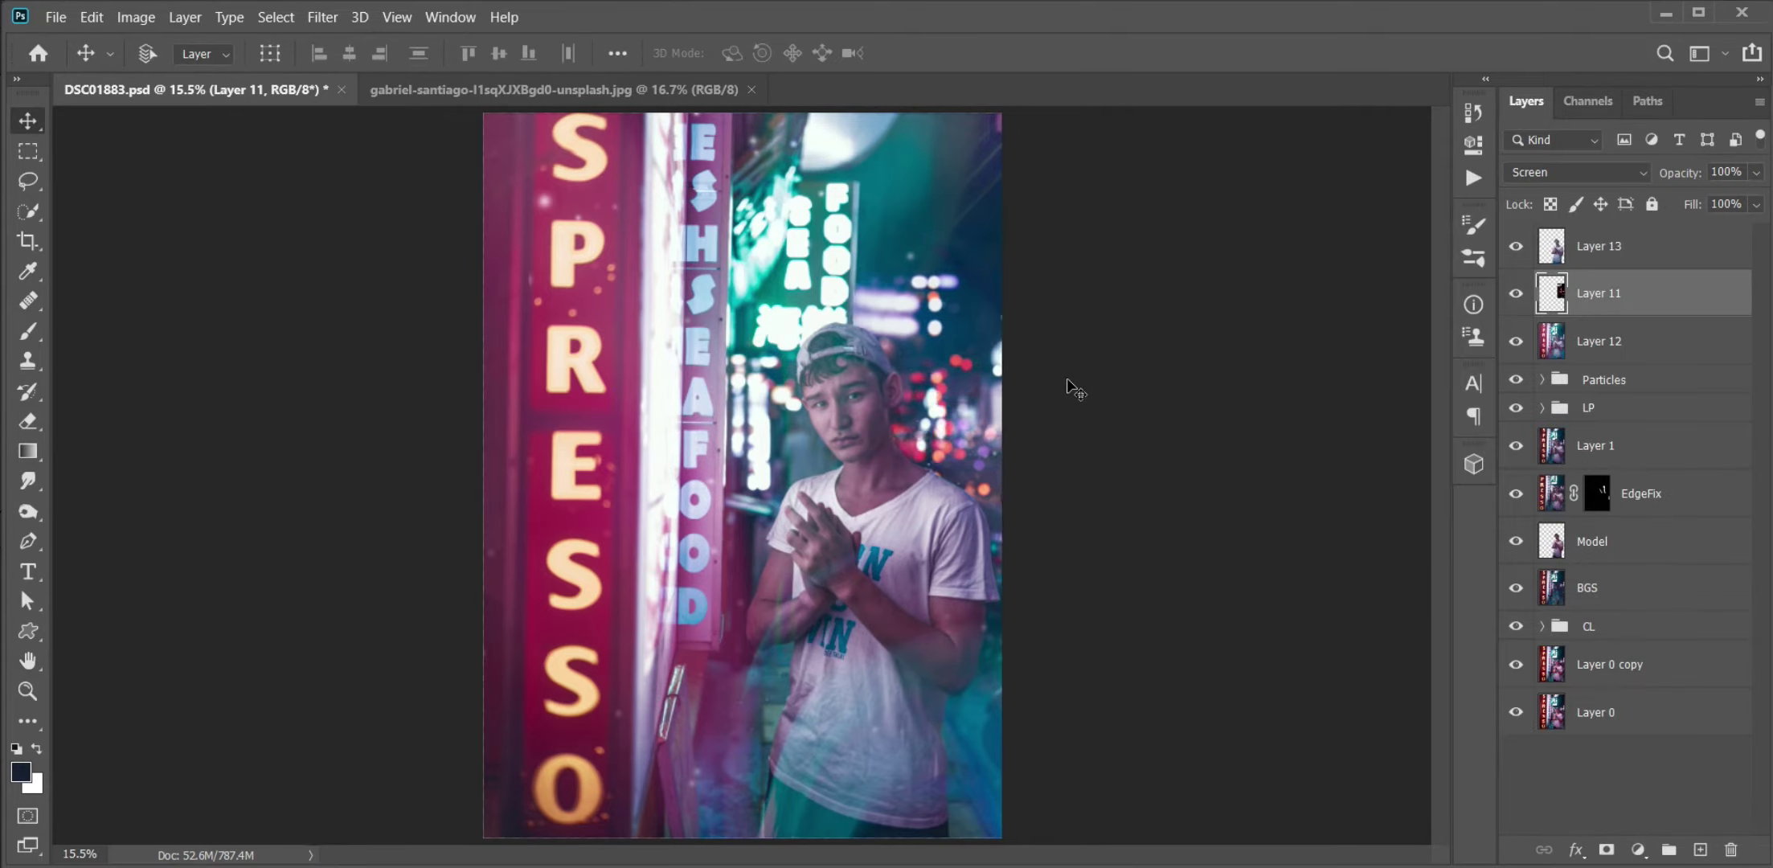
key("ctrl+j")
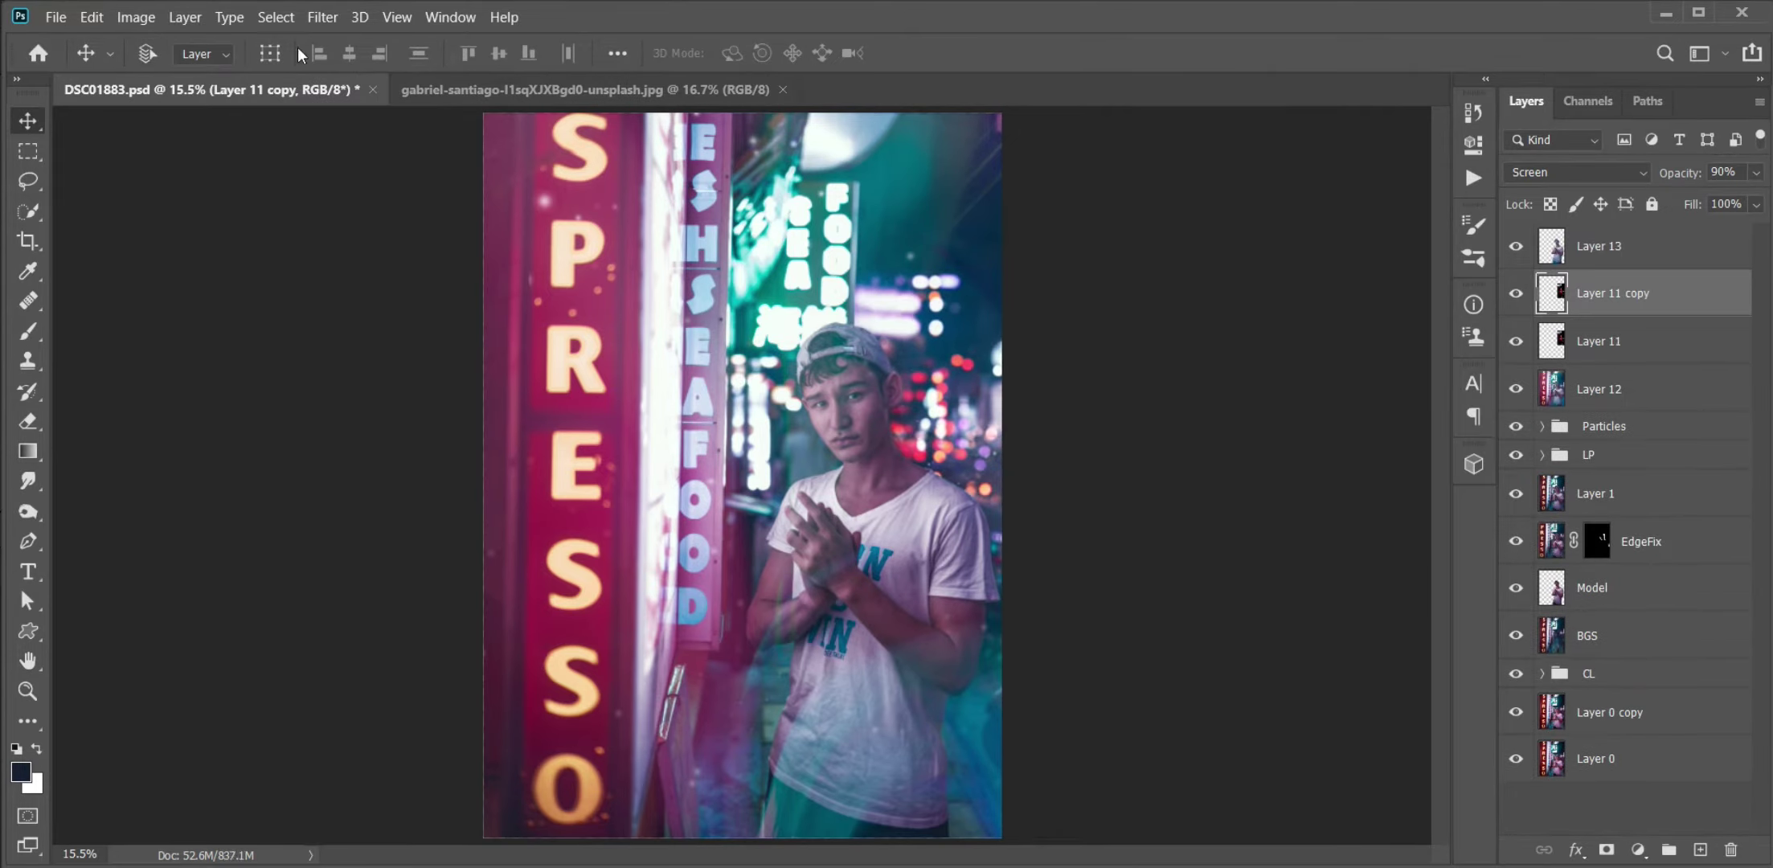
left_click(322, 17)
mouse_move(336, 262)
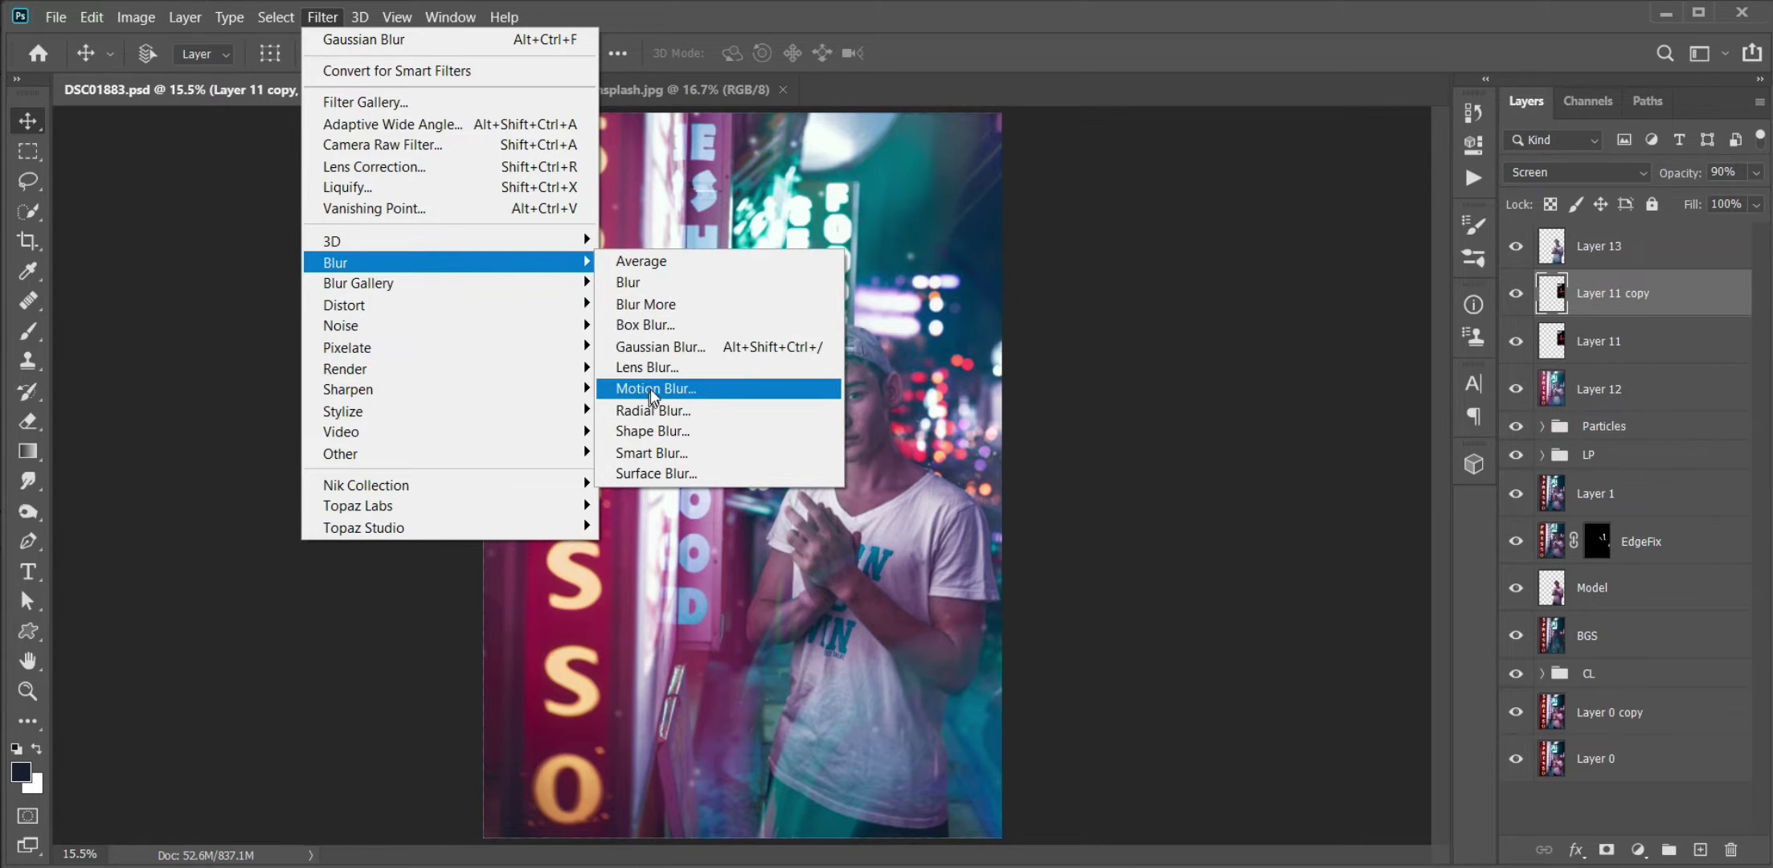
left_click(650, 388)
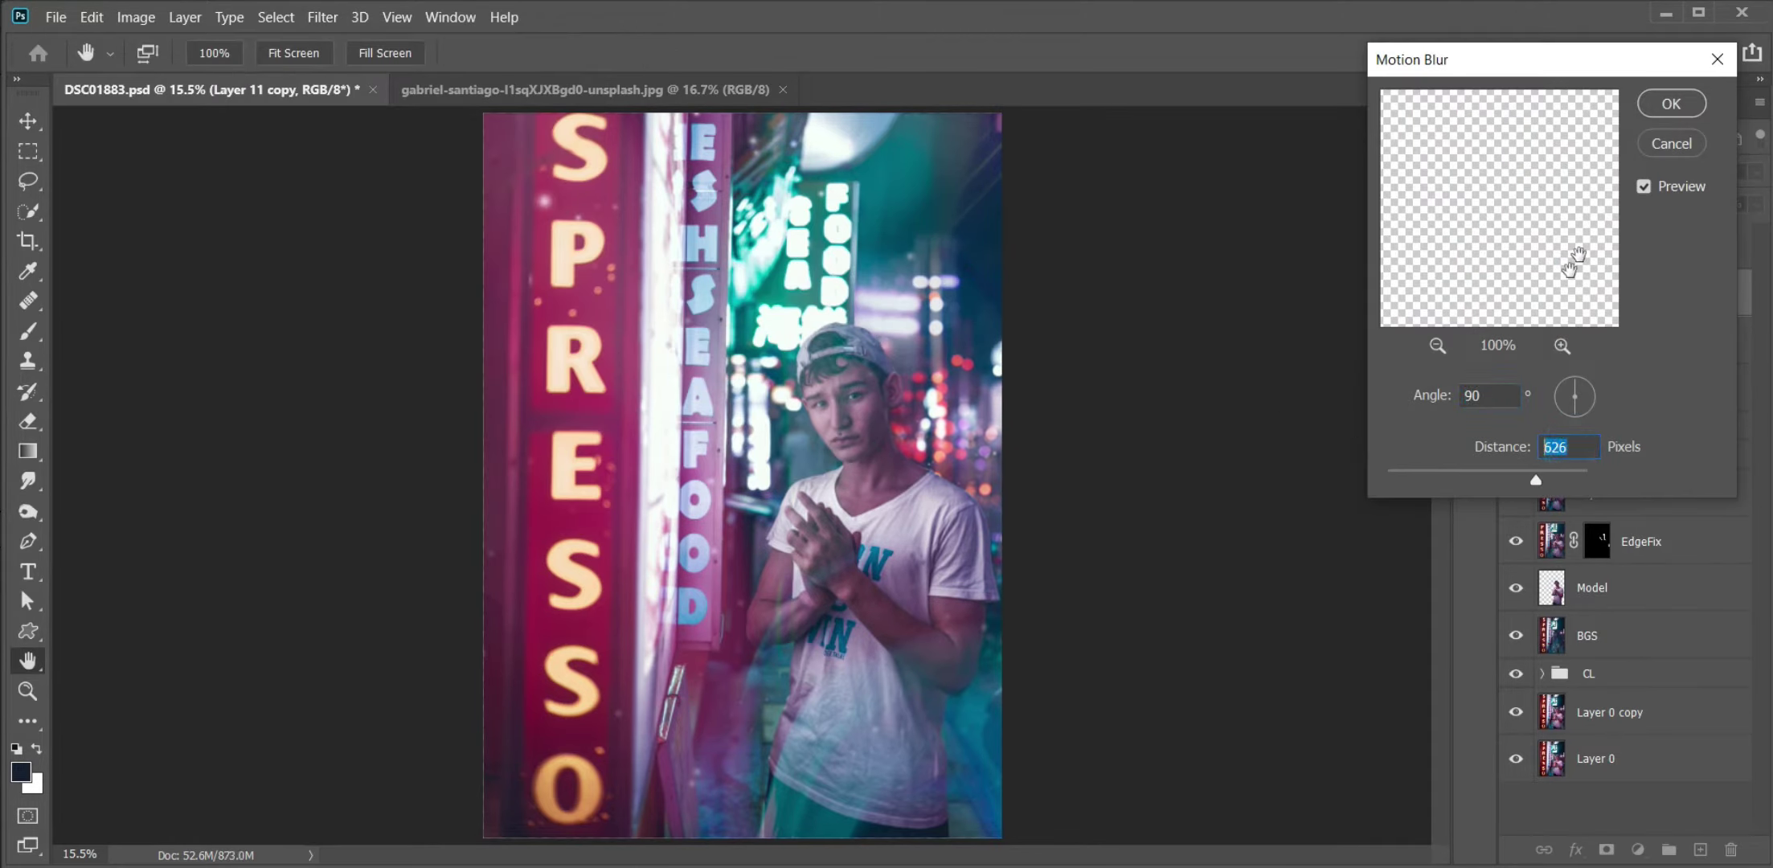
- Apply a vertical Motion Blur to the bokeh copy and erase parts of it
left_click(1672, 104)
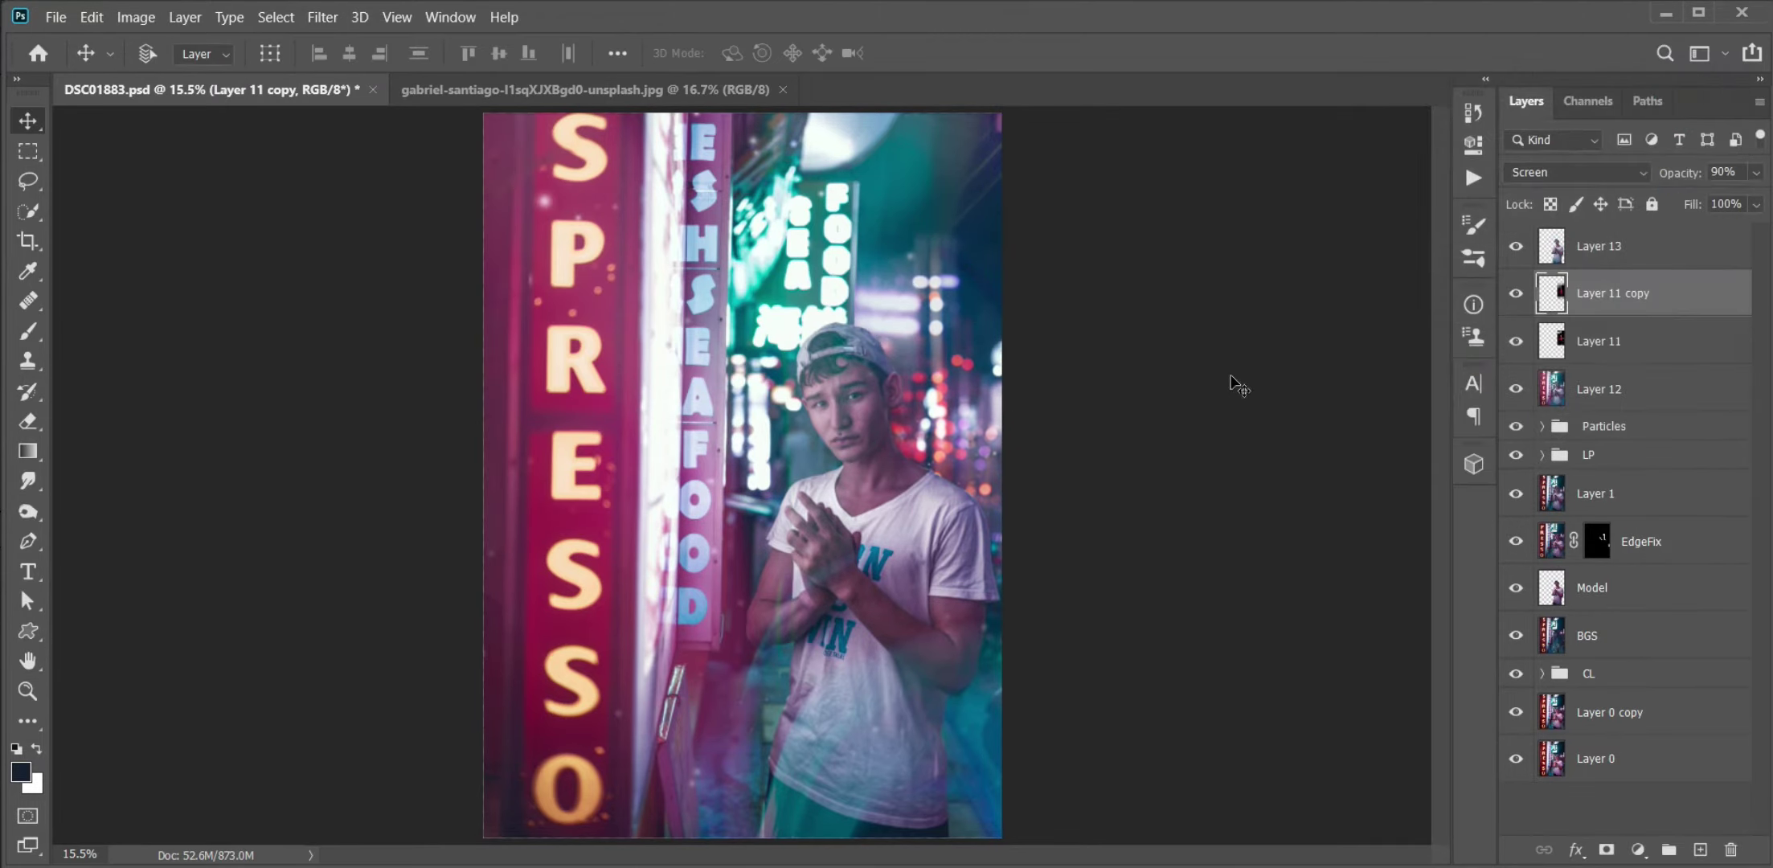
left_click_drag(969, 431, 973, 430)
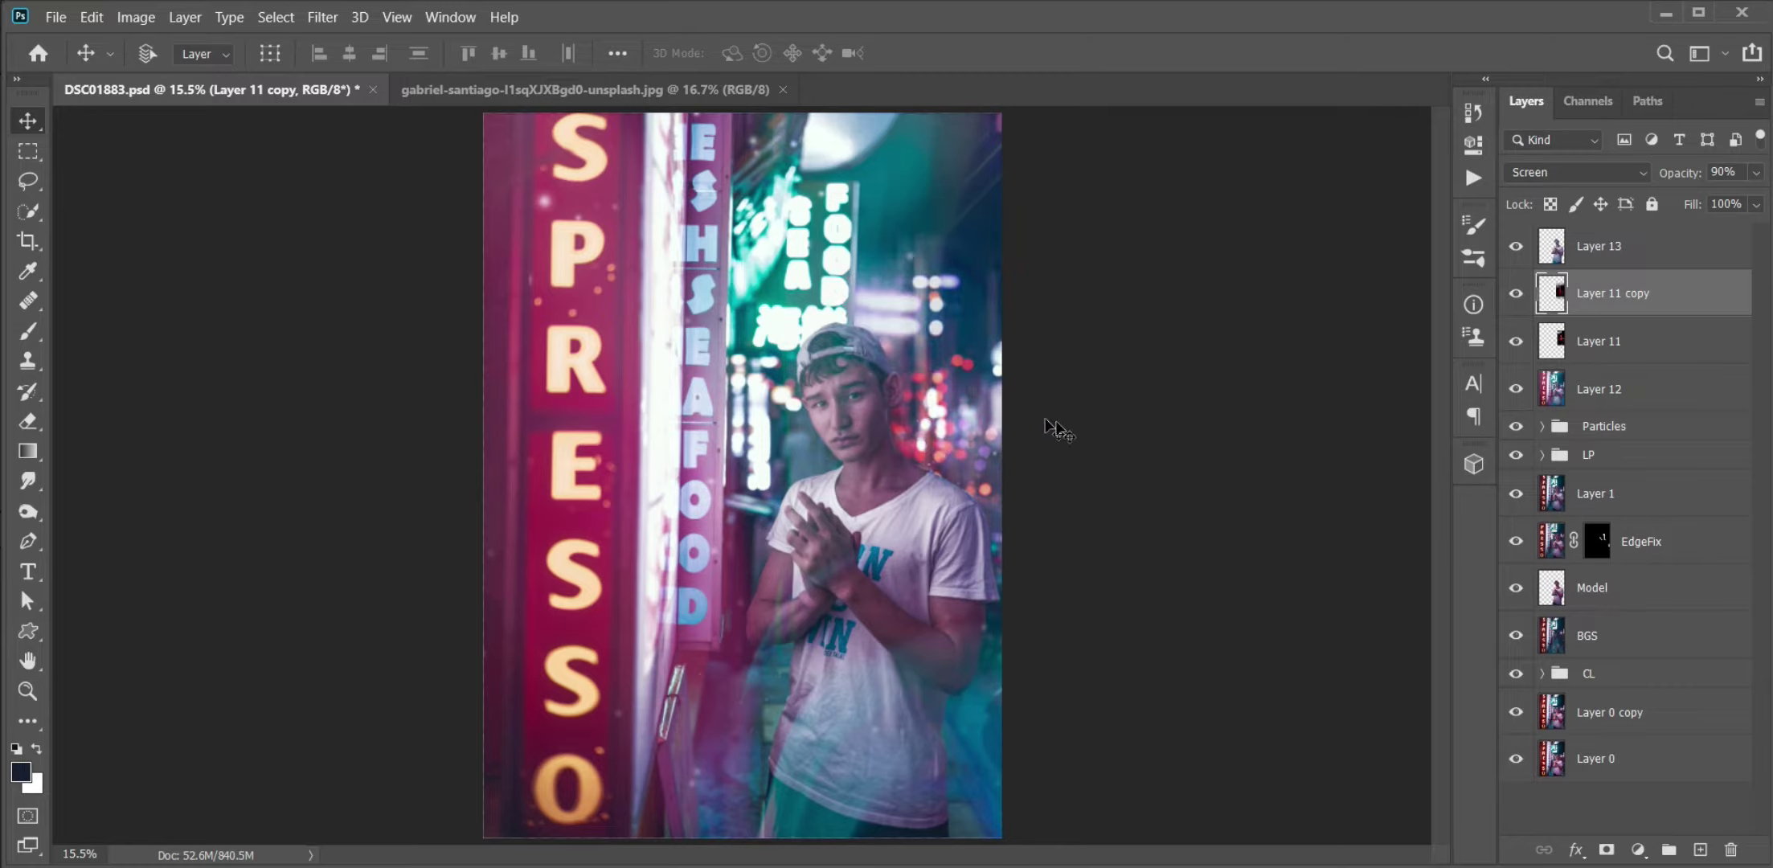
left_click(28, 419)
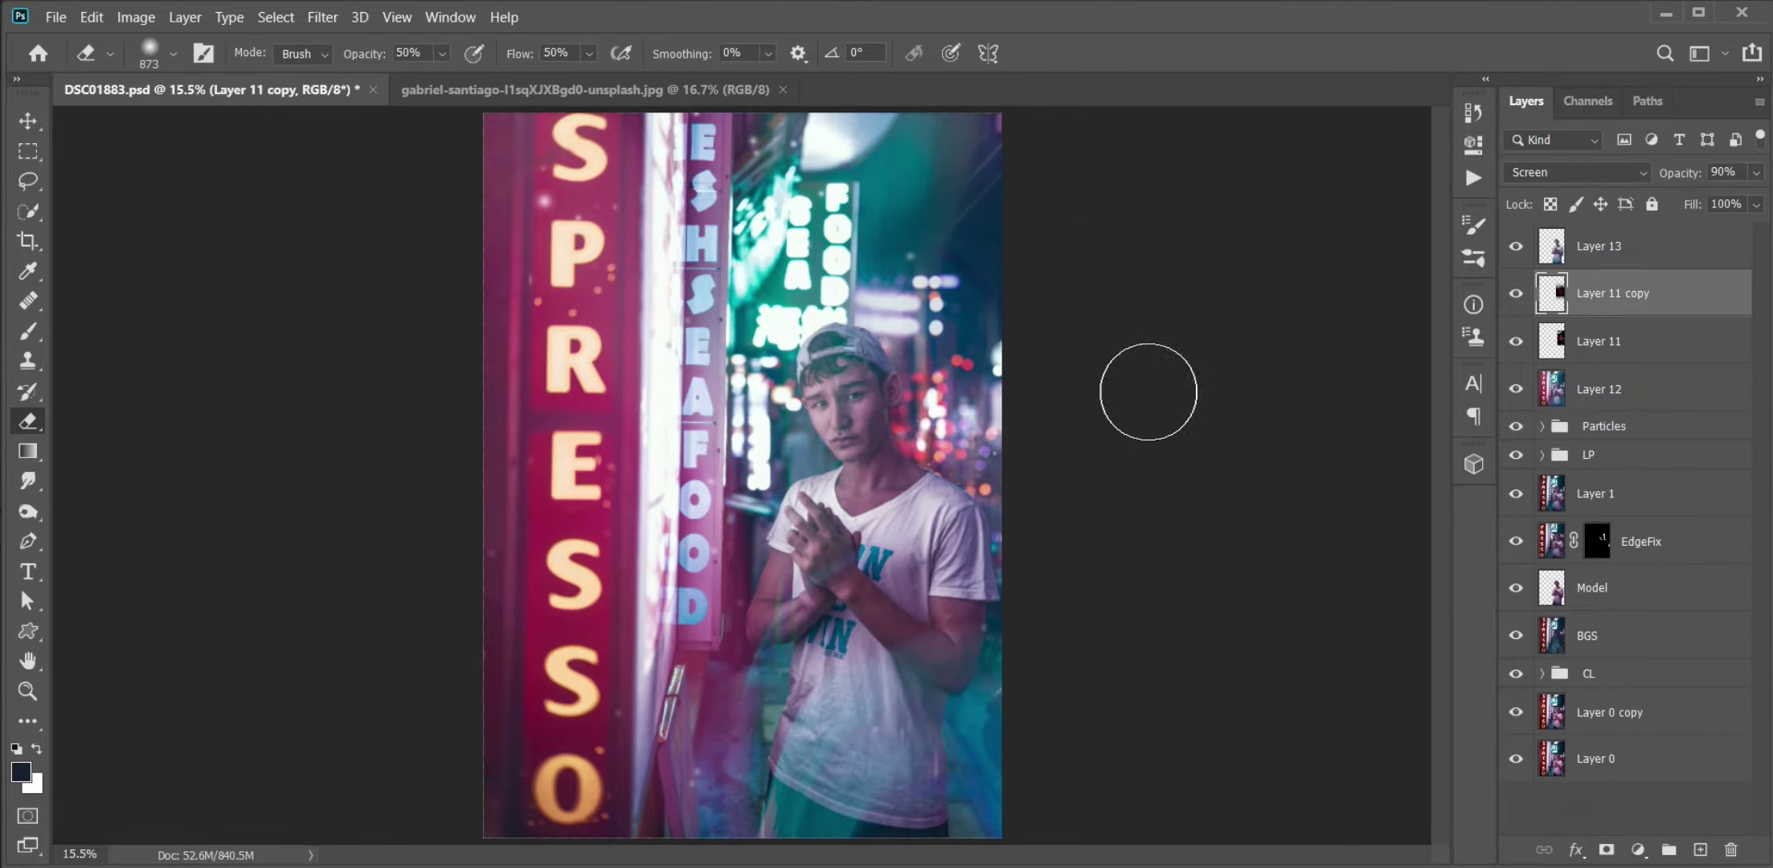
key("v")
- Select both bokeh layers and transform them together
left_click(1615, 338)
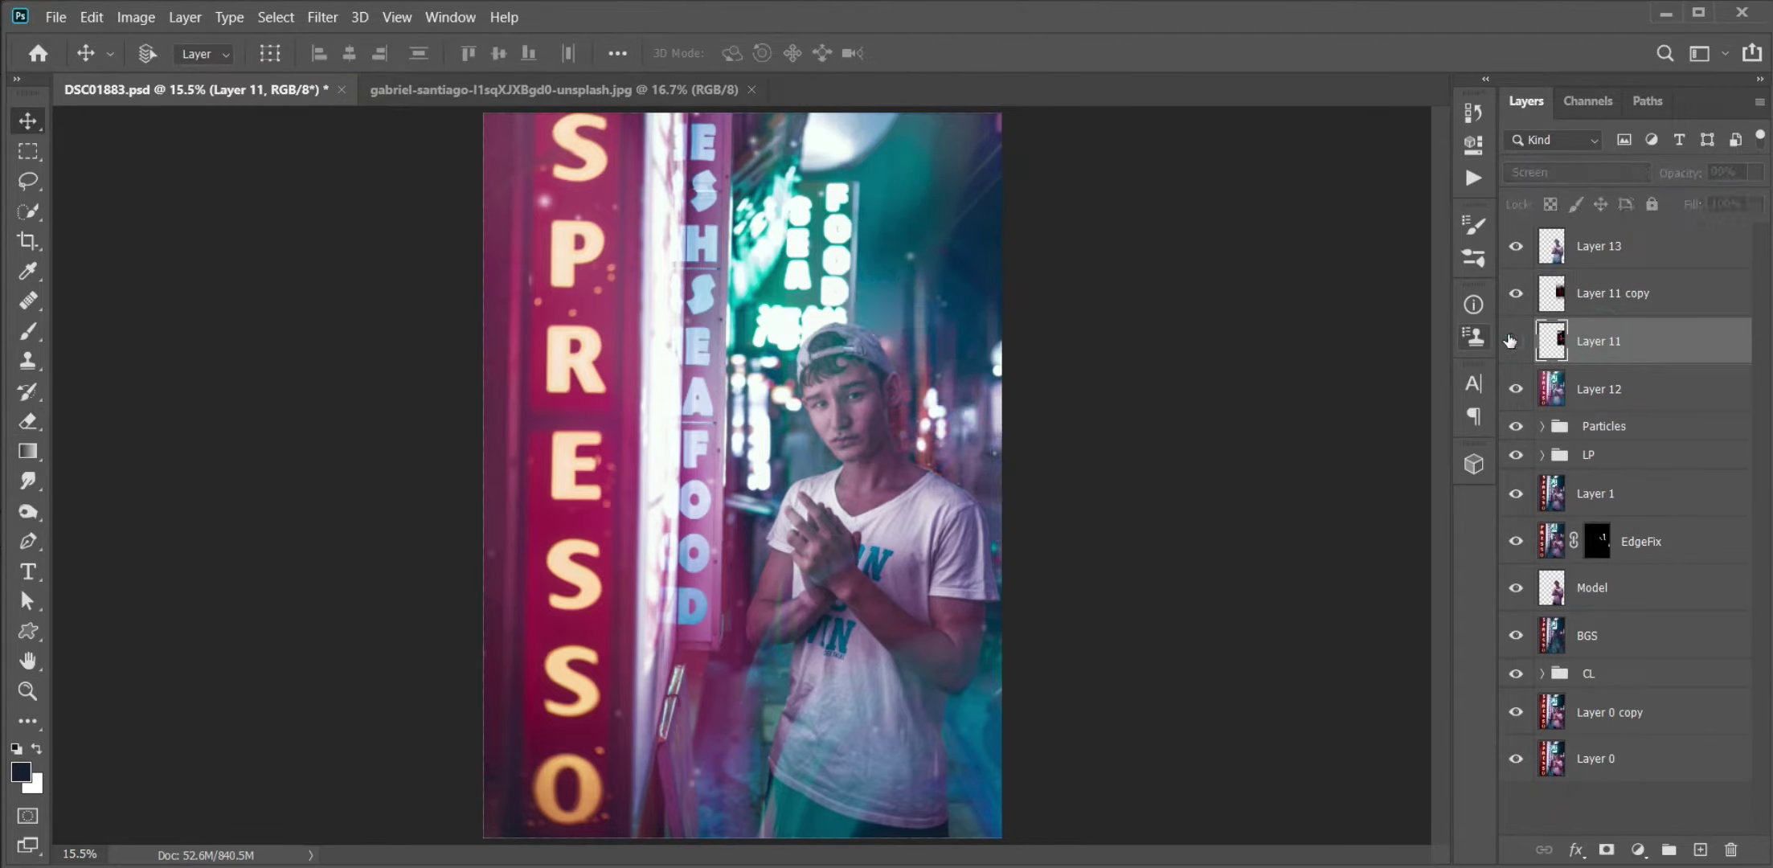
left_click(1613, 293, "shift")
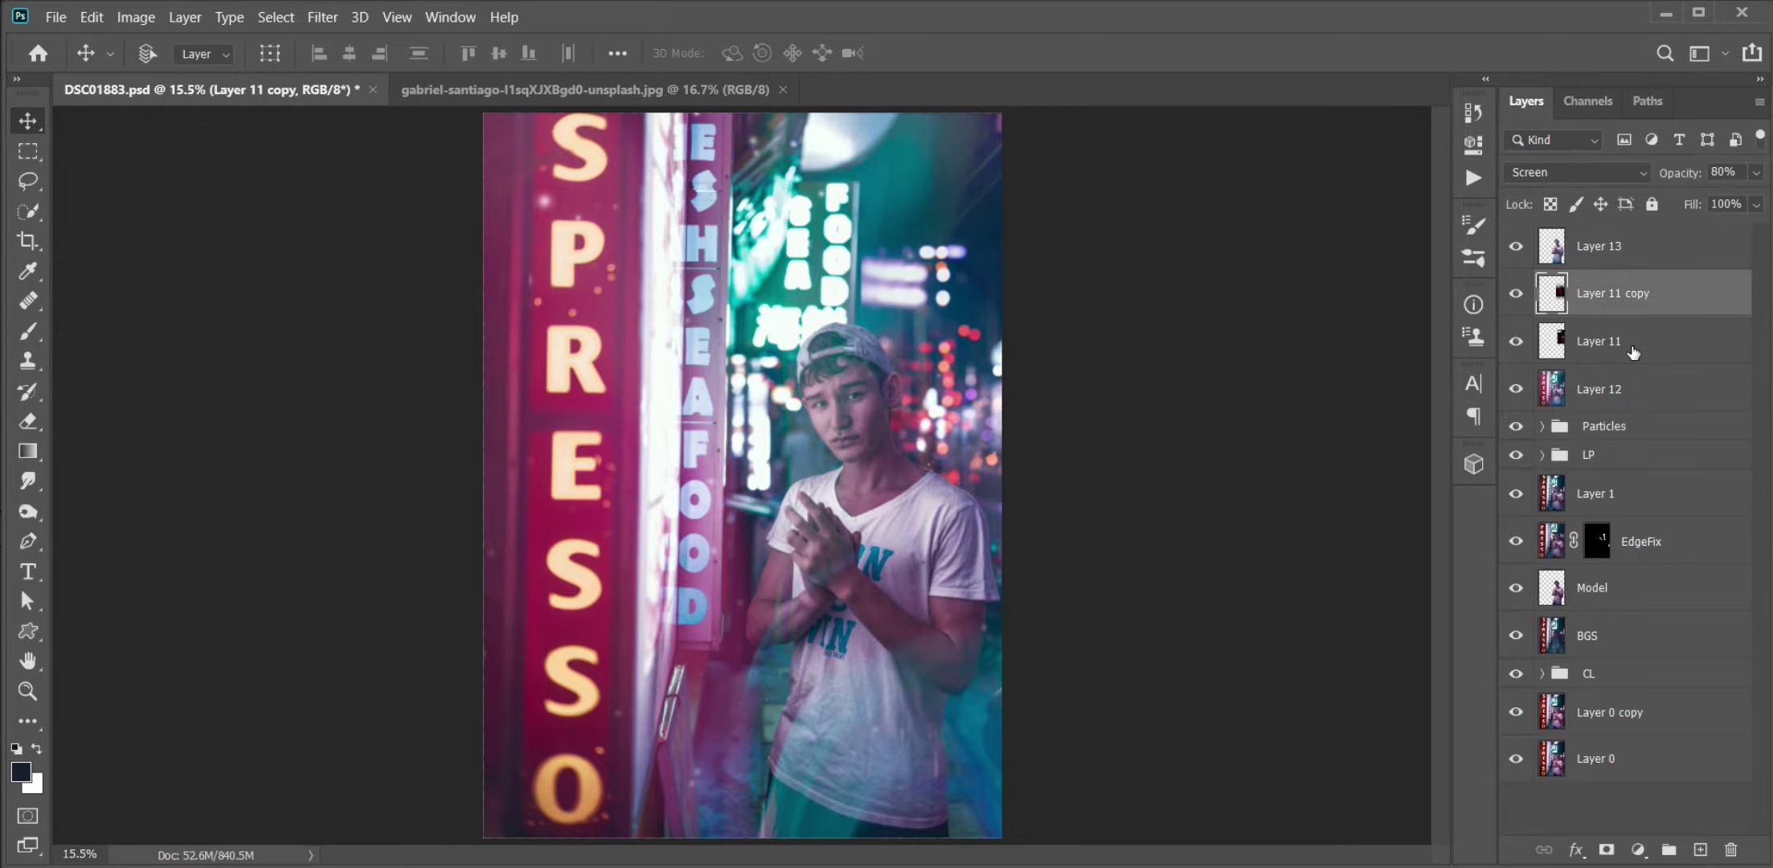
key("ctrl+t")
right_click(960, 329)
key("Return")
- Delete Layer 12 and stamp all visible layers into a merged Layer 14 on top
left_click_drag(1599, 389, 1603, 426)
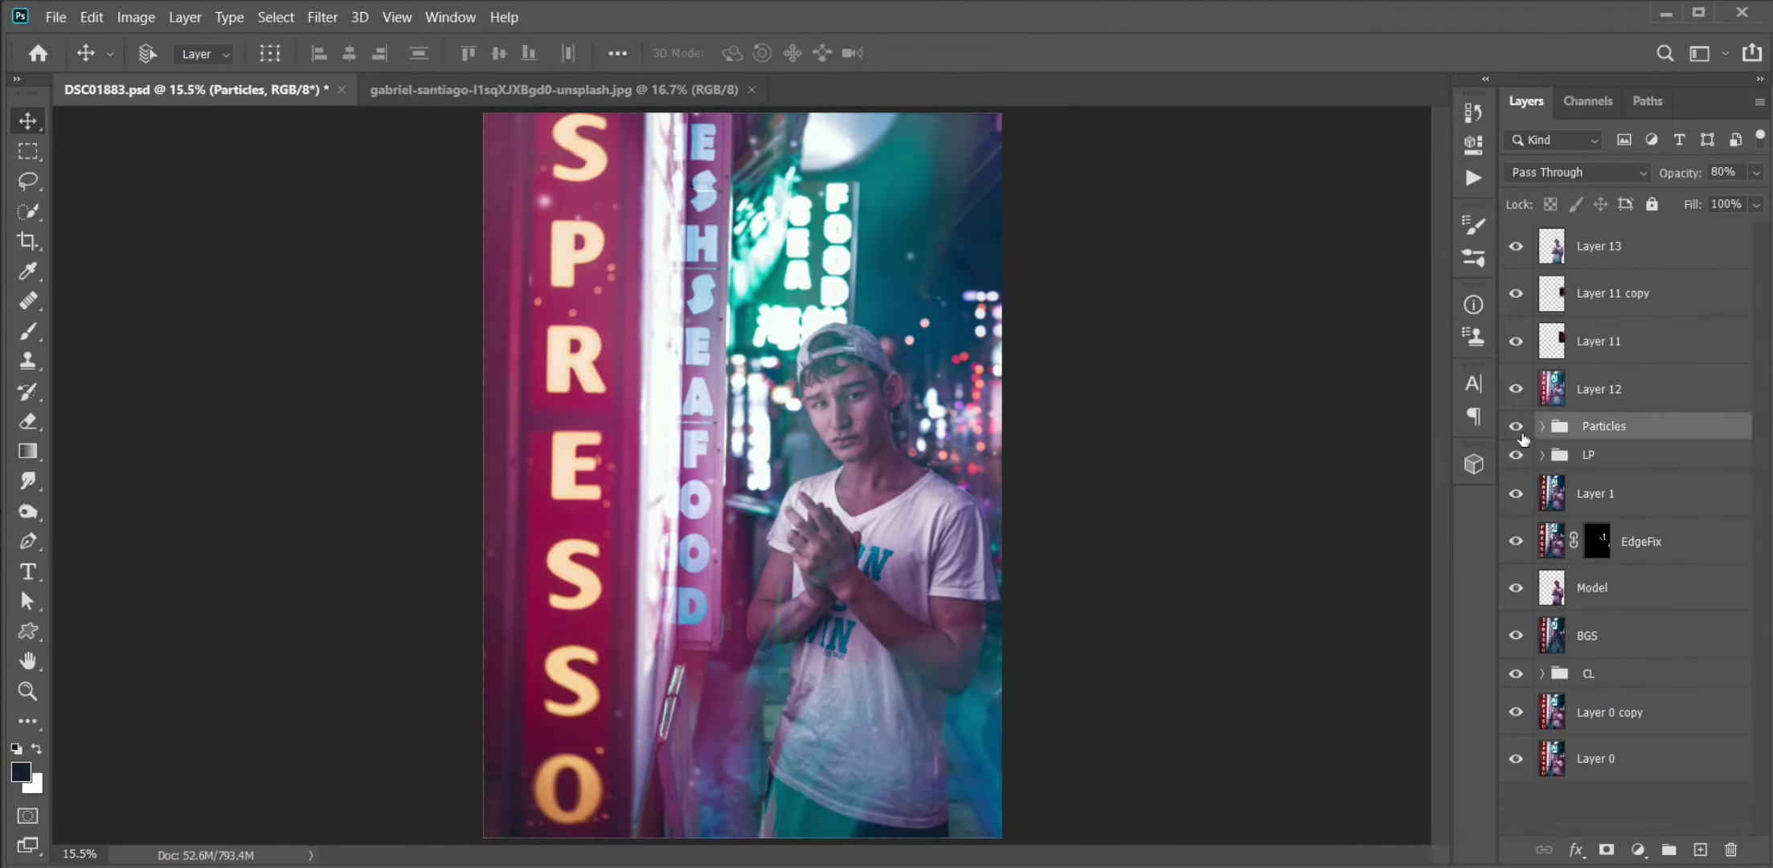
left_click(1600, 246)
key("ctrl+shift+alt+e")
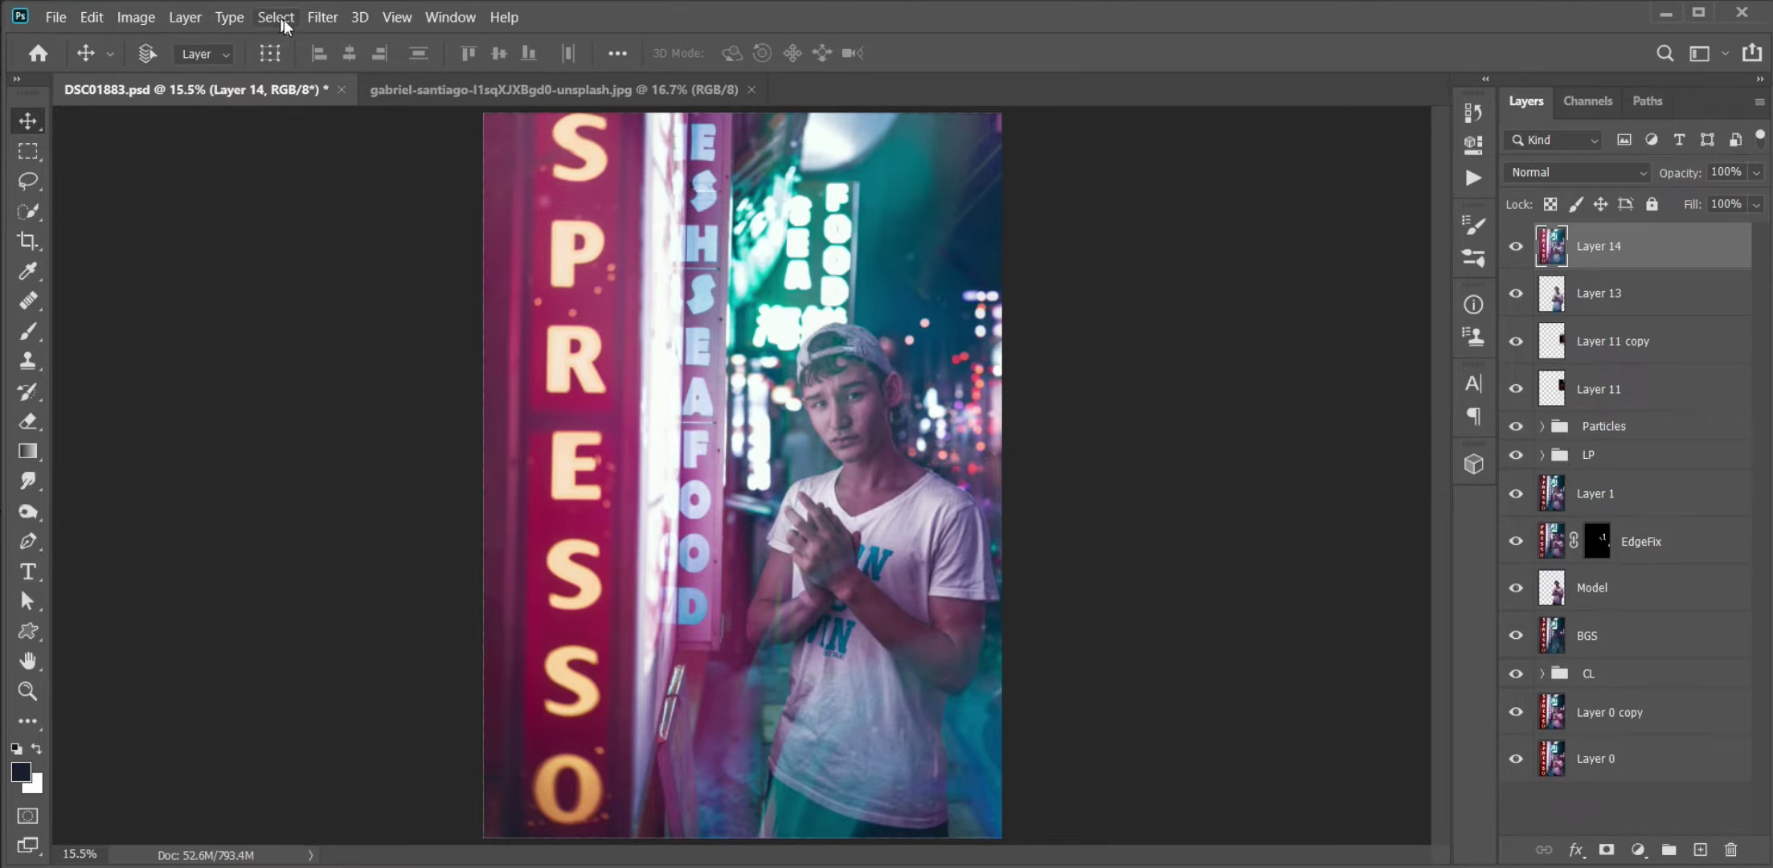
- In the Camera Raw filter, raise Contrast to +11 and add a little Clarity
left_click(322, 17)
left_click(378, 146)
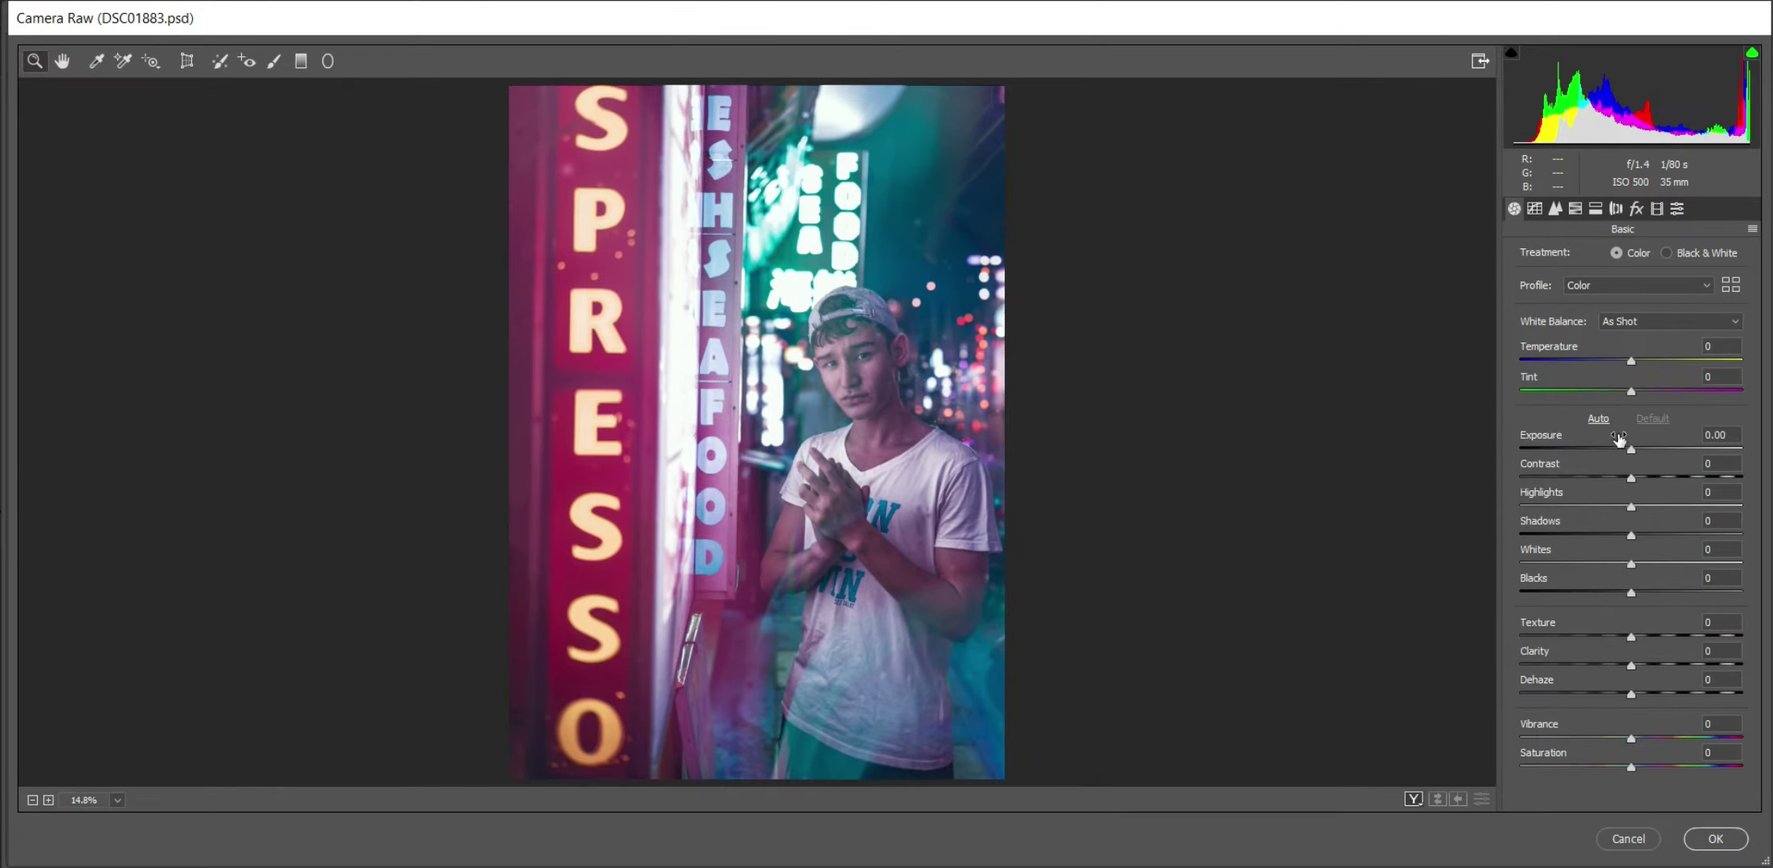
left_click_drag(1630, 478, 1644, 481)
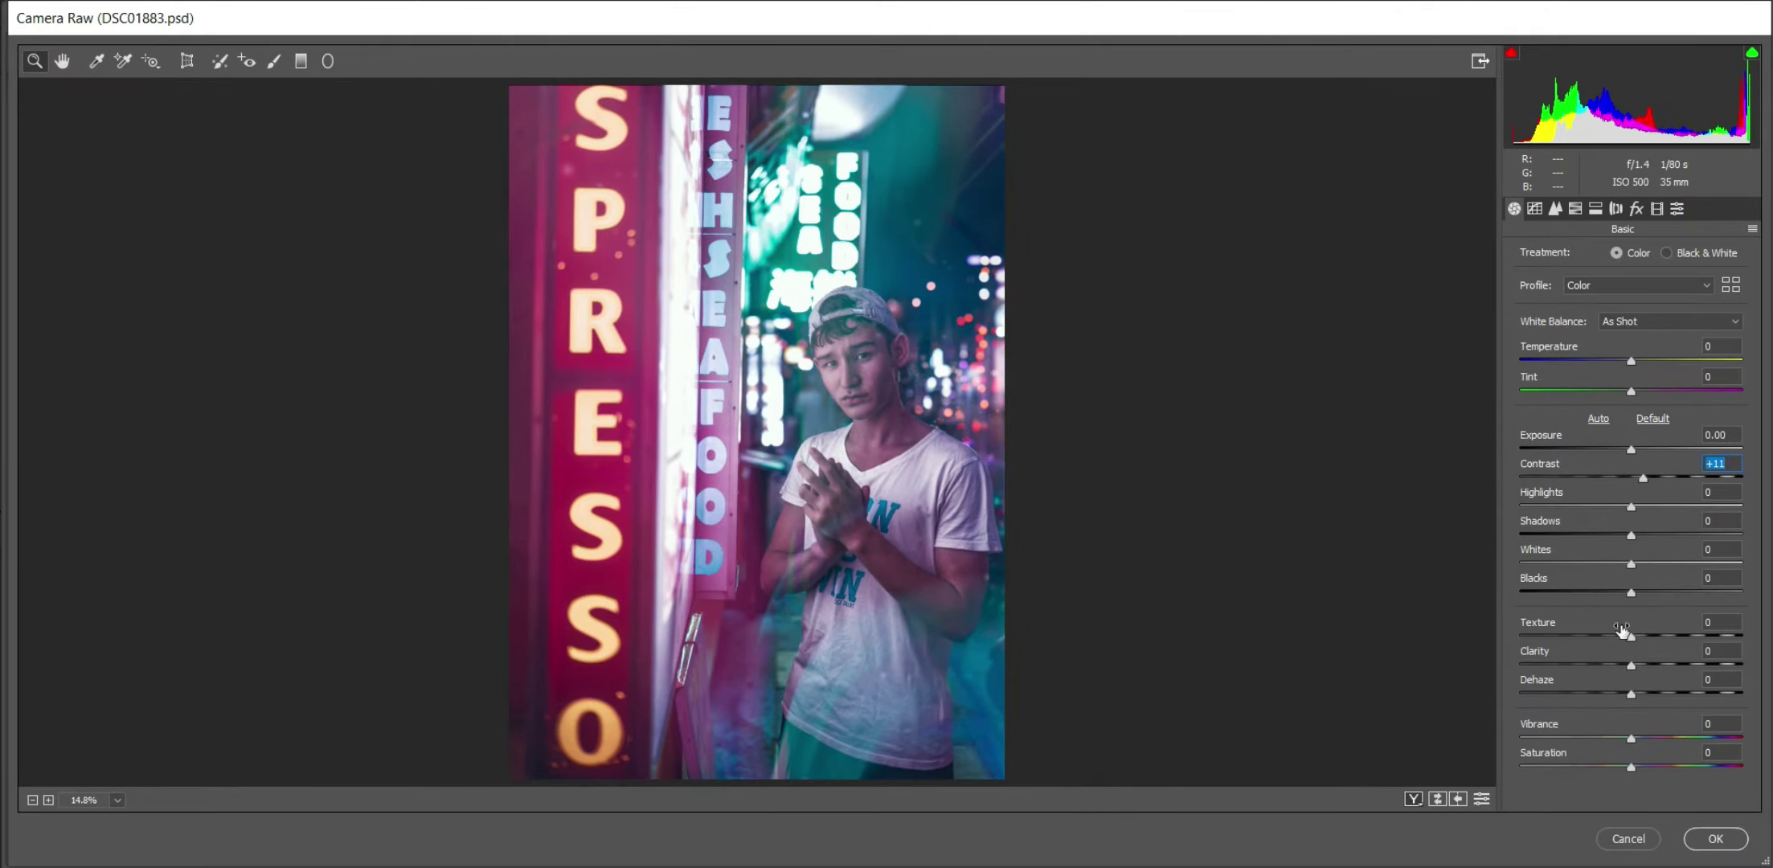
left_click_drag(1631, 665, 1647, 665)
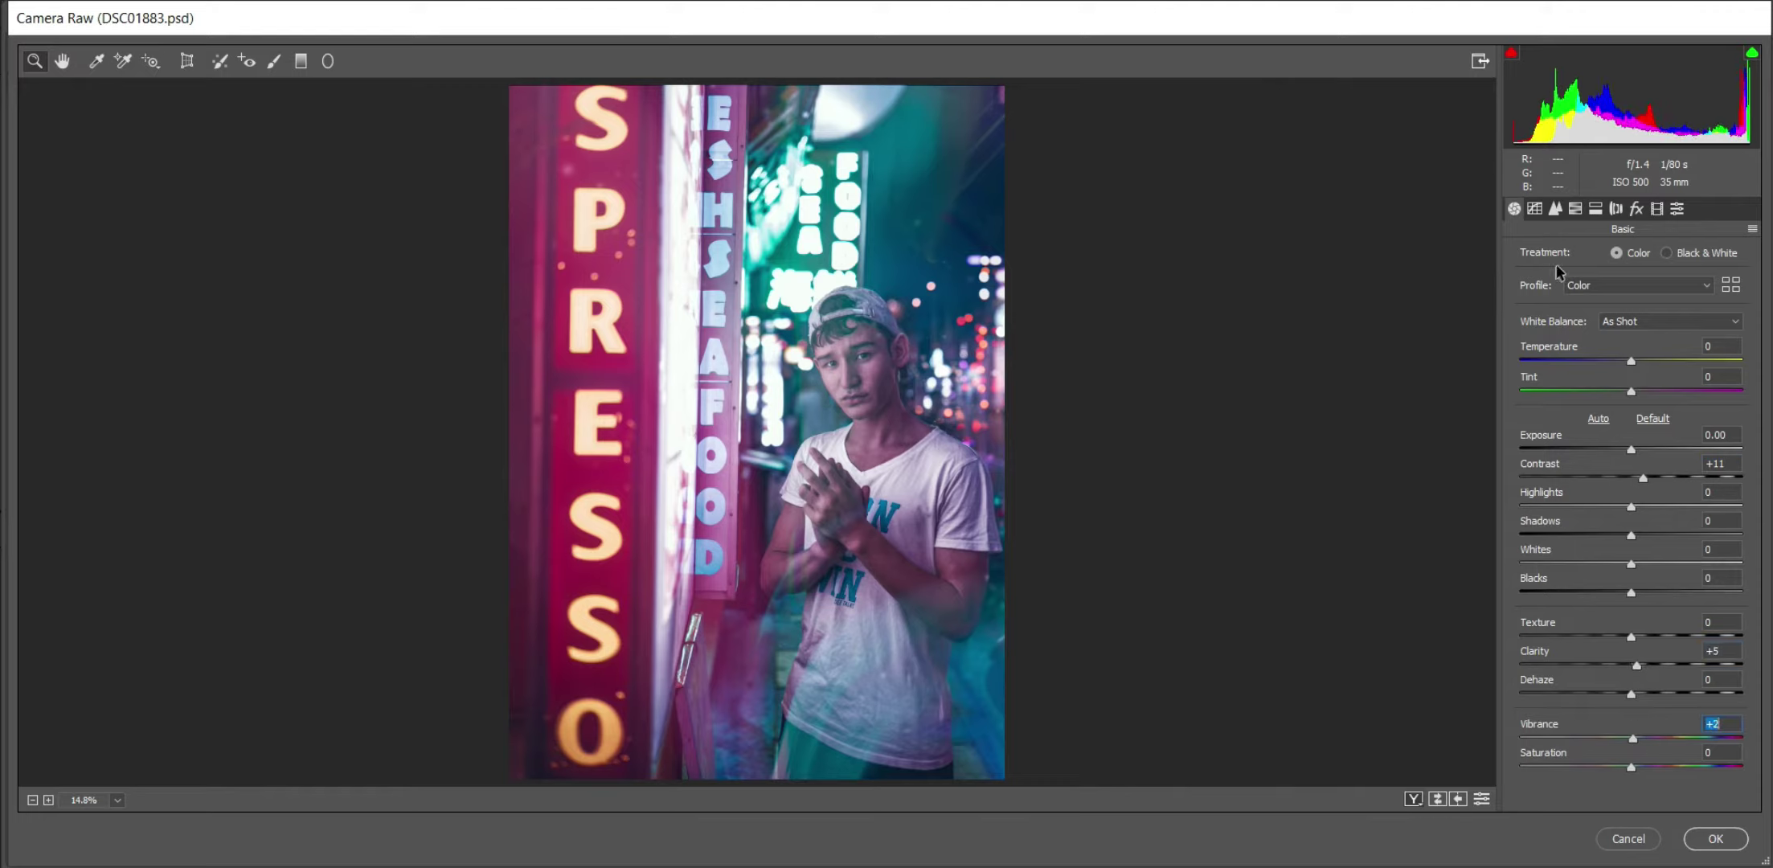
- Adjust HSL: brighten reds, aquas and blues, darken oranges, boost orange saturation to +10
left_click(1575, 210)
left_click_drag(1630, 325, 1619, 355)
left_click_drag(1631, 447, 1561, 448)
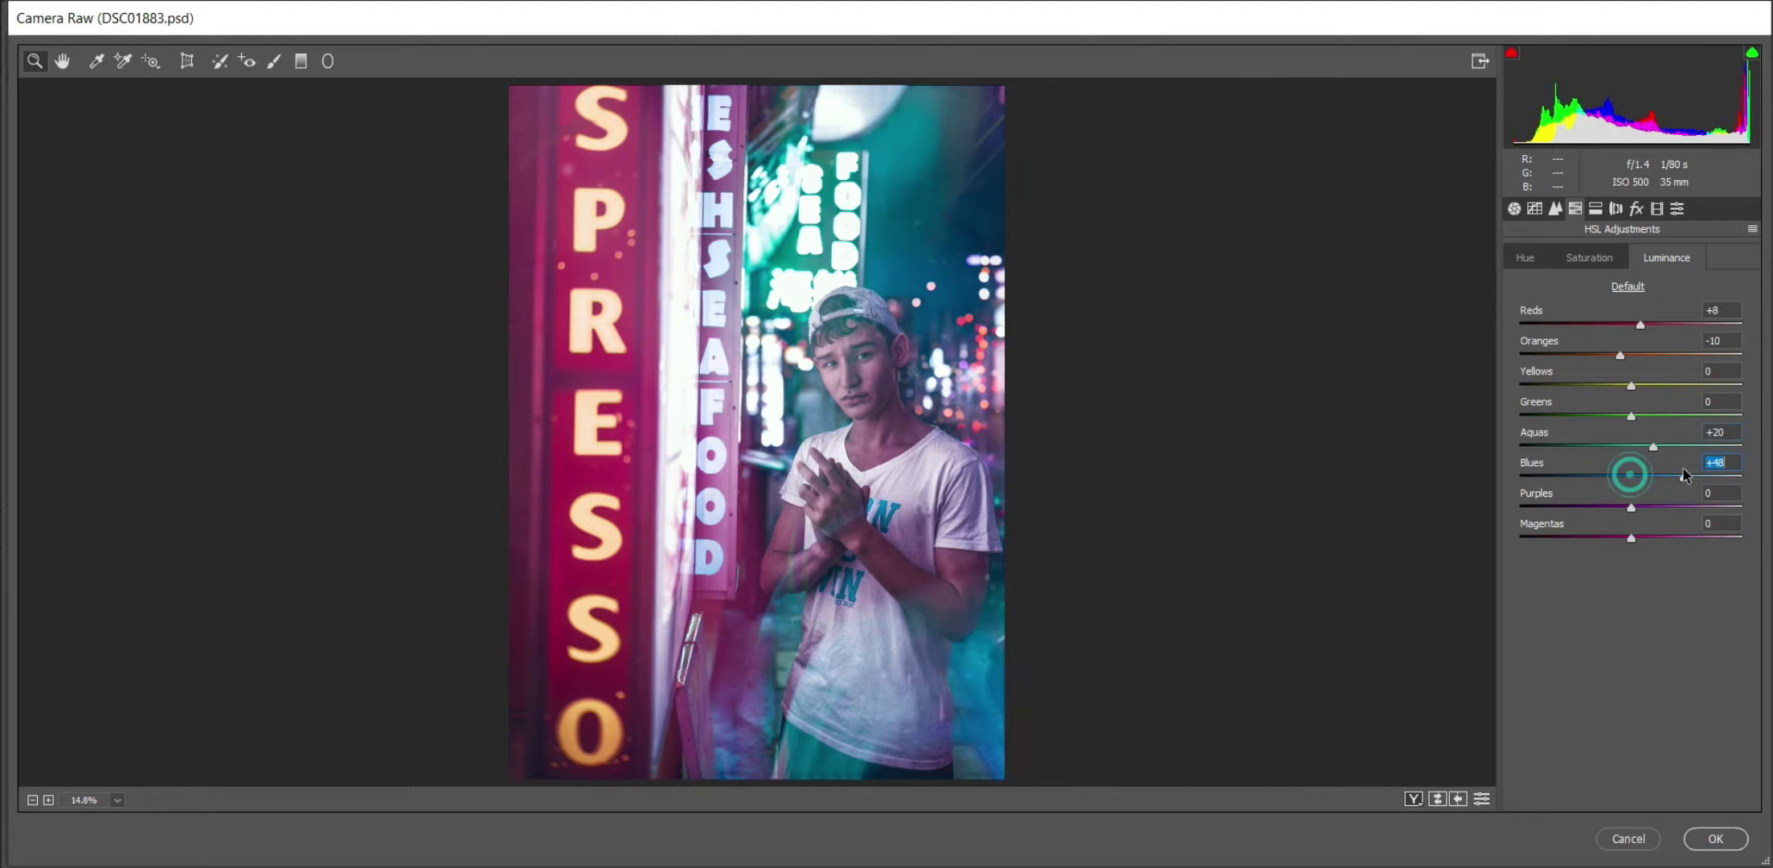
left_click(1585, 257)
left_click_drag(1631, 355, 1642, 355)
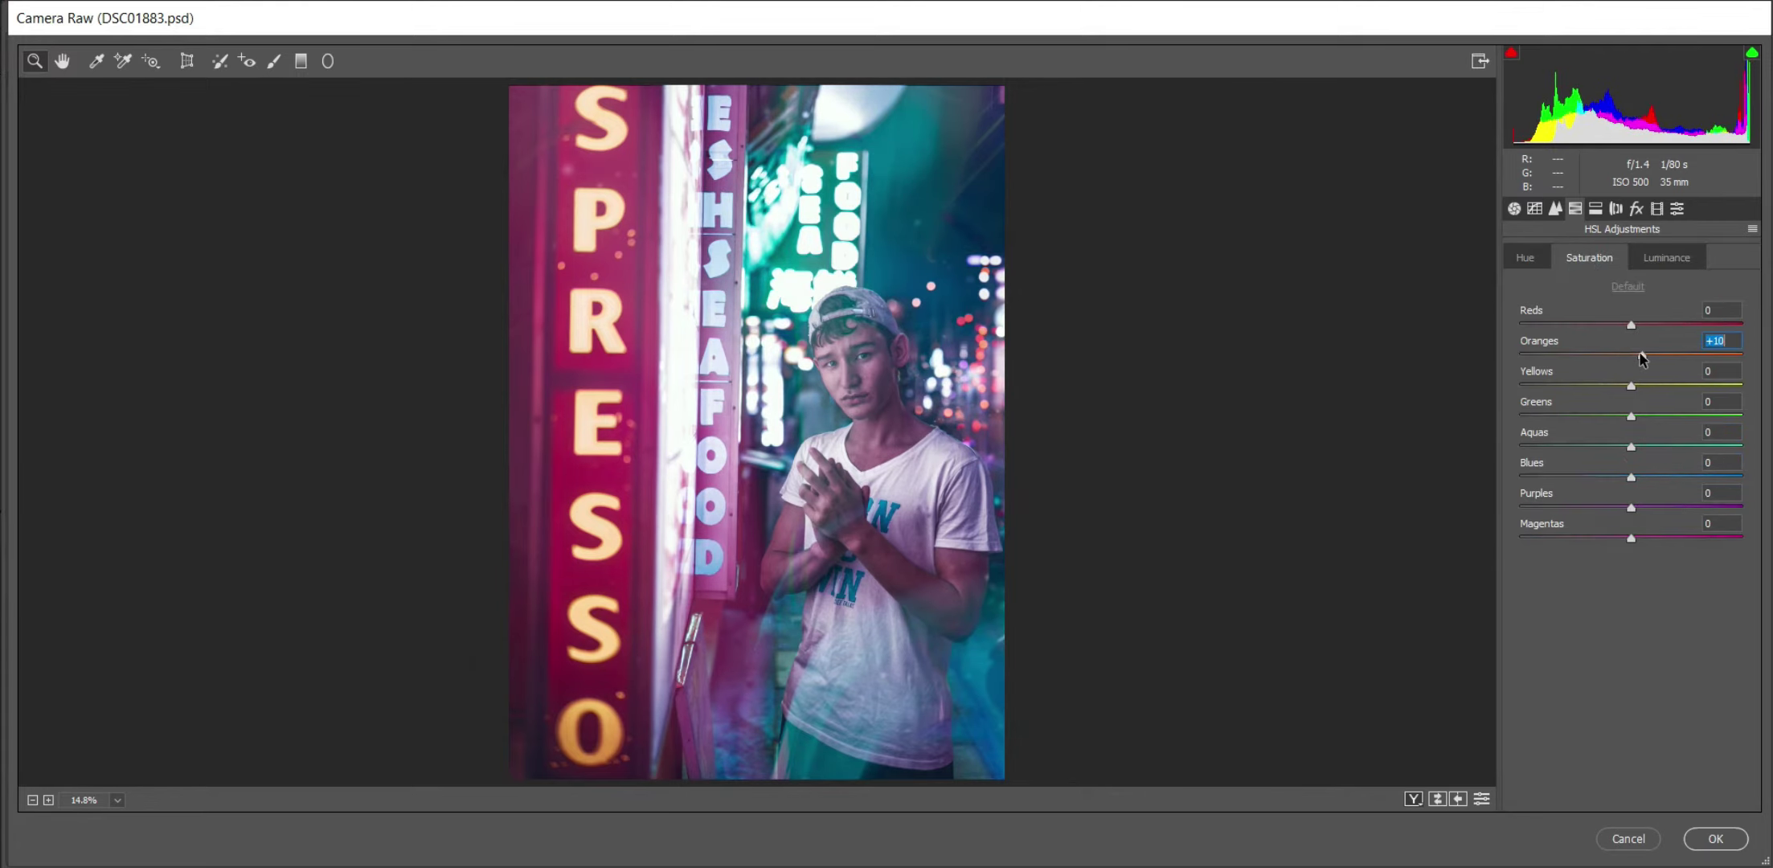
left_click(1526, 259)
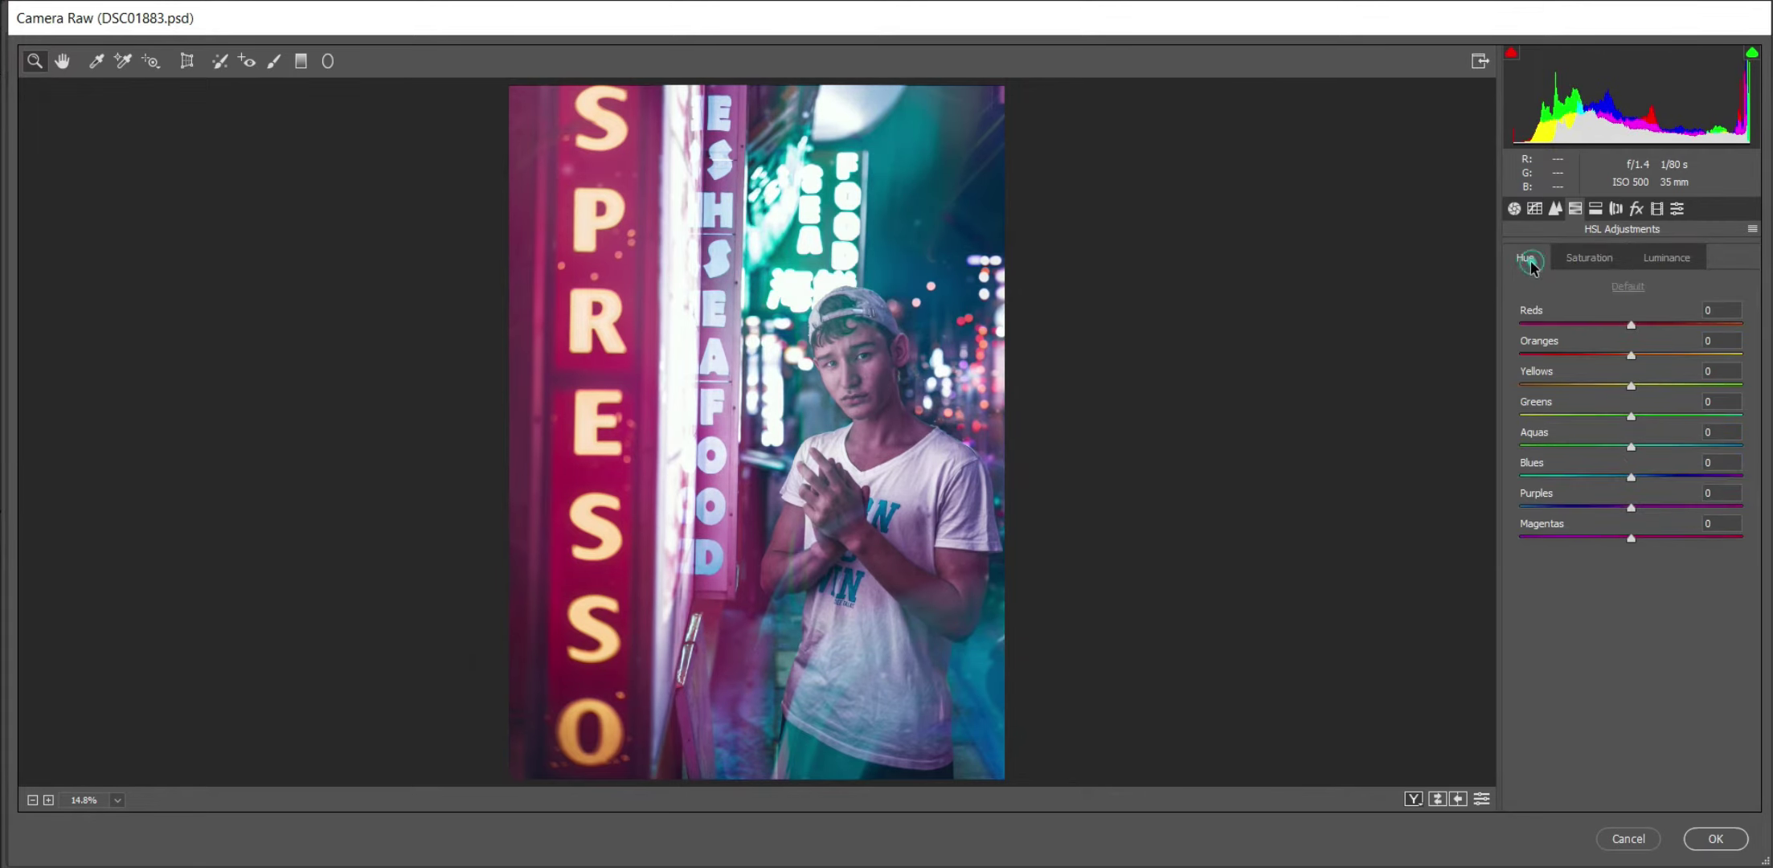
- Set Exposure +0.15, Highlights +5 and Dehaze +10 in the Basic panel
left_click(1514, 209)
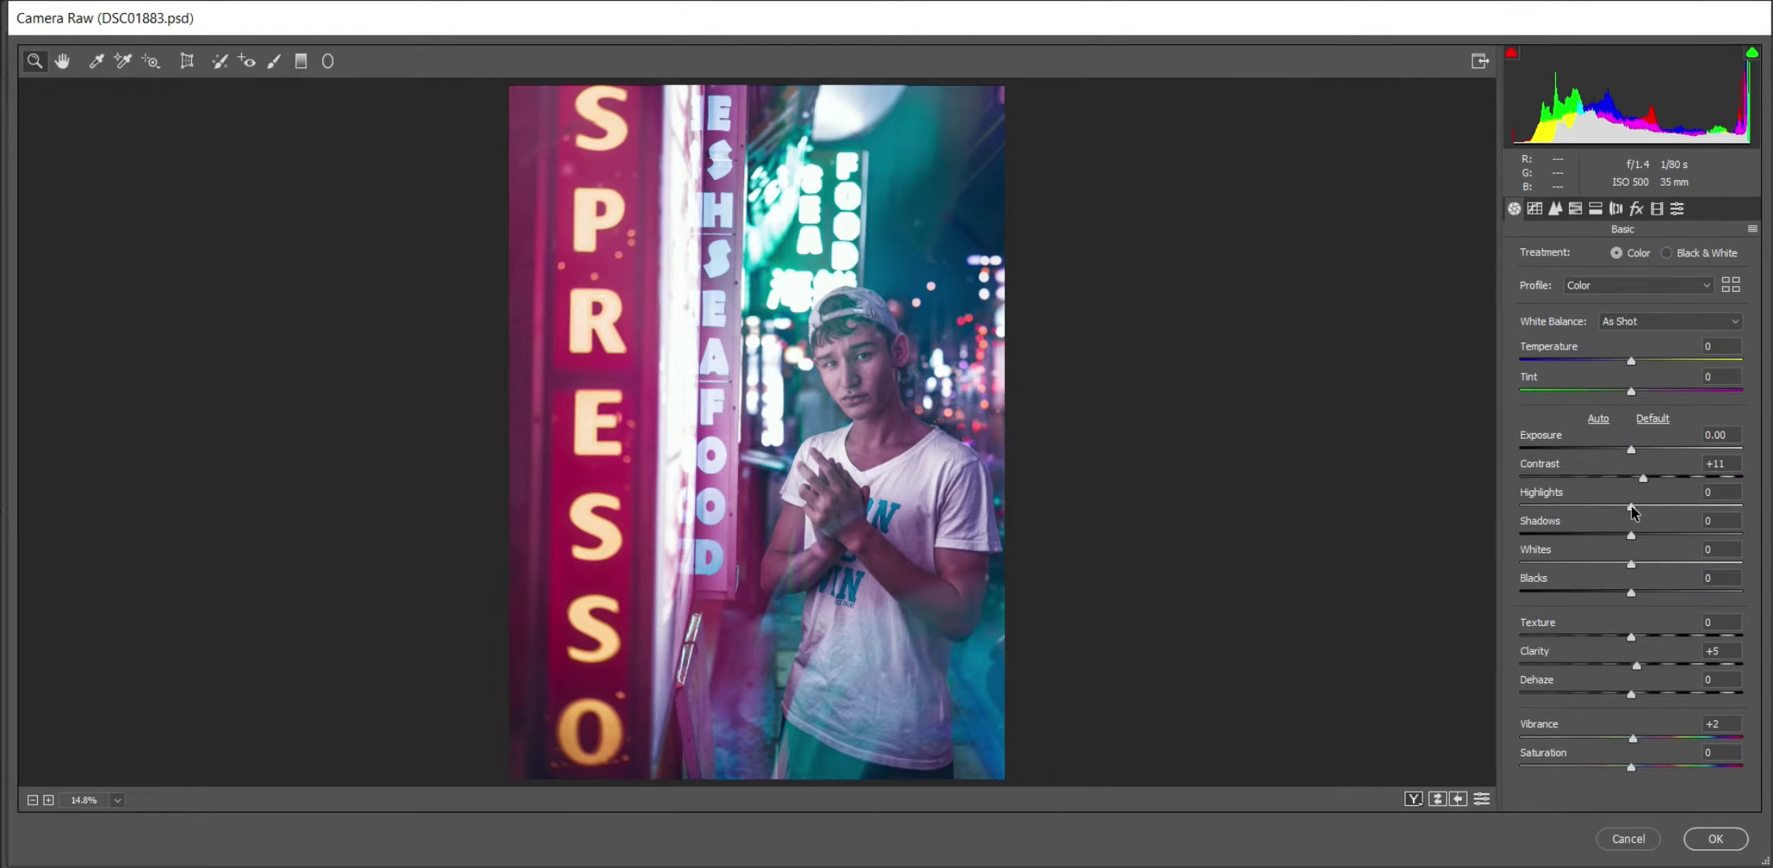
left_click_drag(1632, 505, 1636, 506)
left_click_drag(1631, 448, 1634, 449)
left_click_drag(1630, 693, 1642, 693)
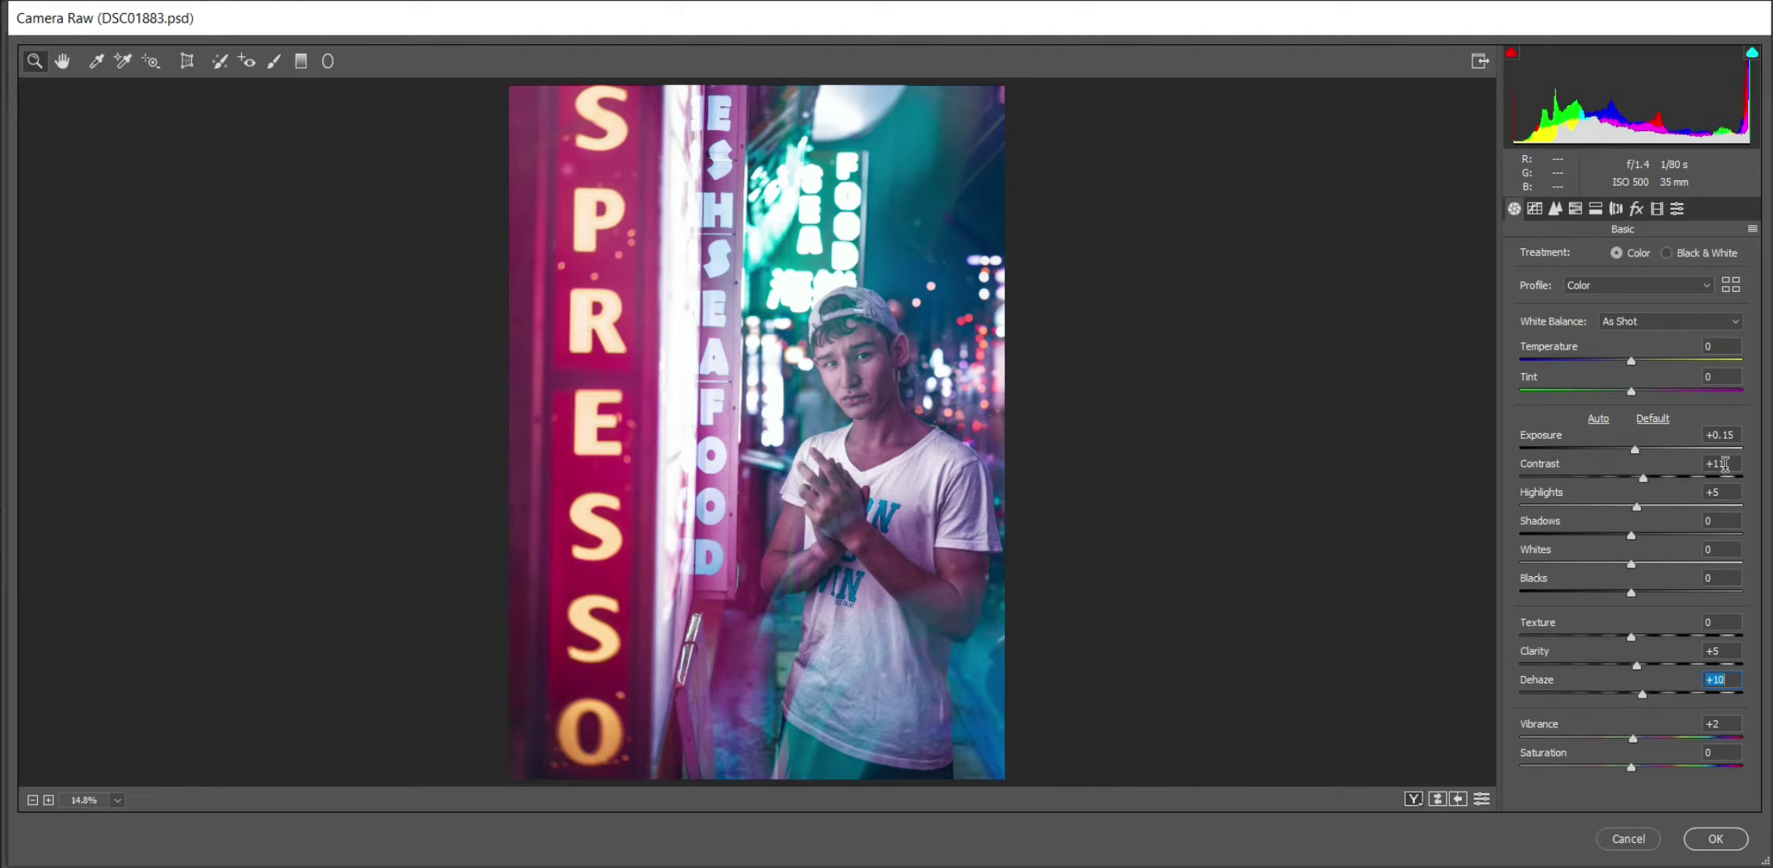
left_click(301, 60)
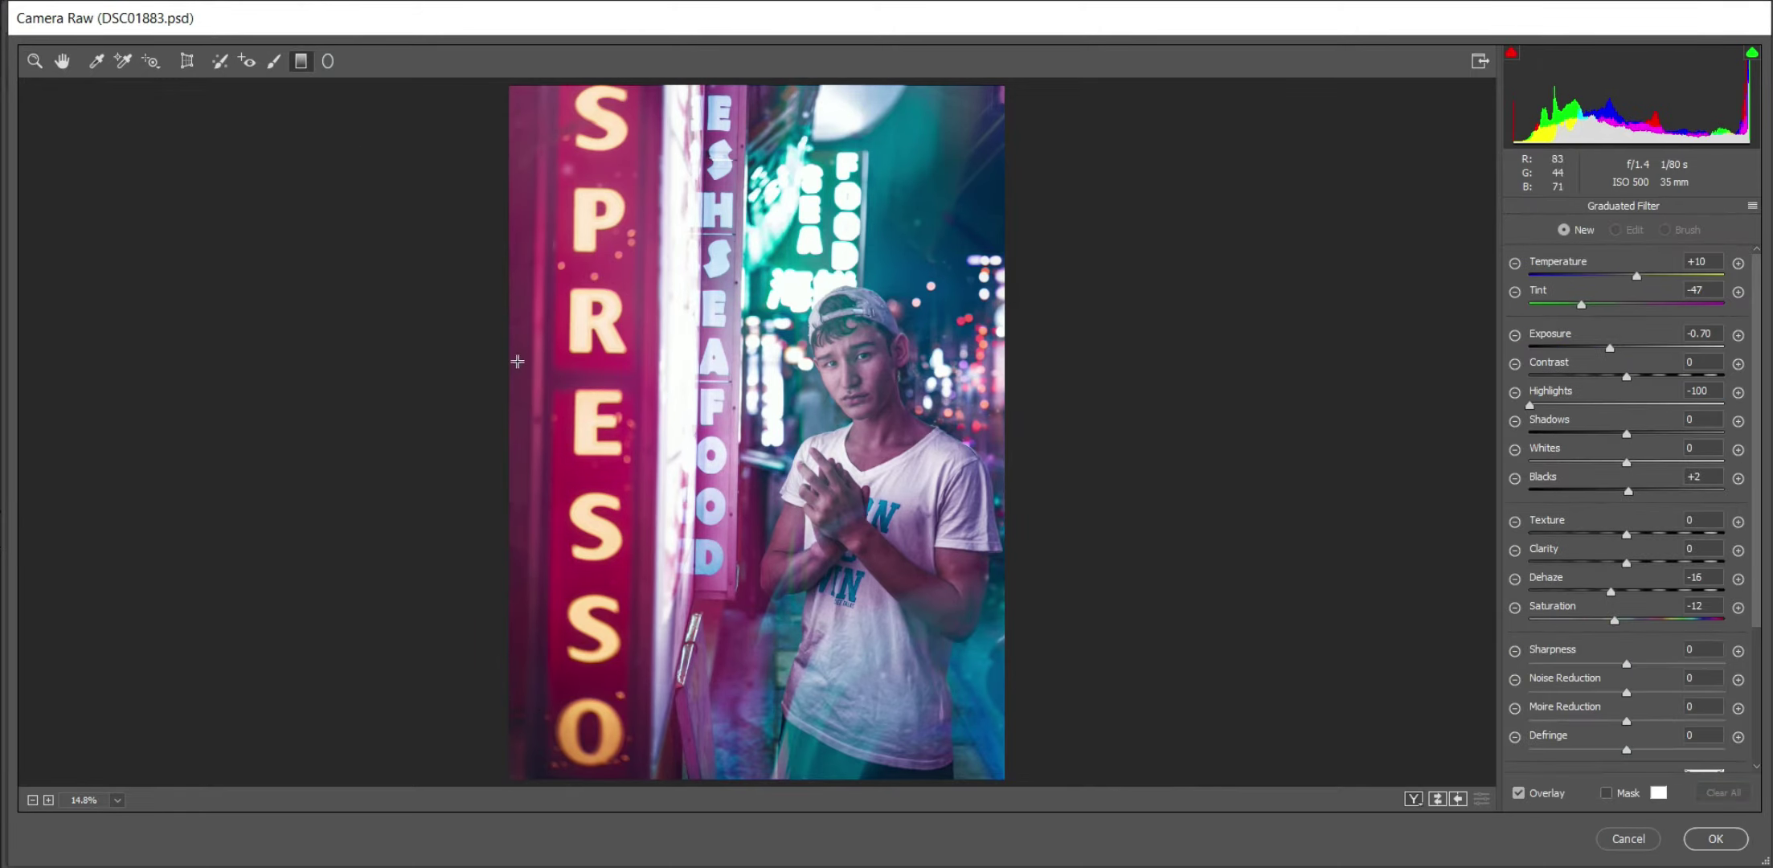
- Add a reset, slightly darkened graduated filter over the ESPRESSO sign and another on the right edge
left_click_drag(572, 377, 618, 374)
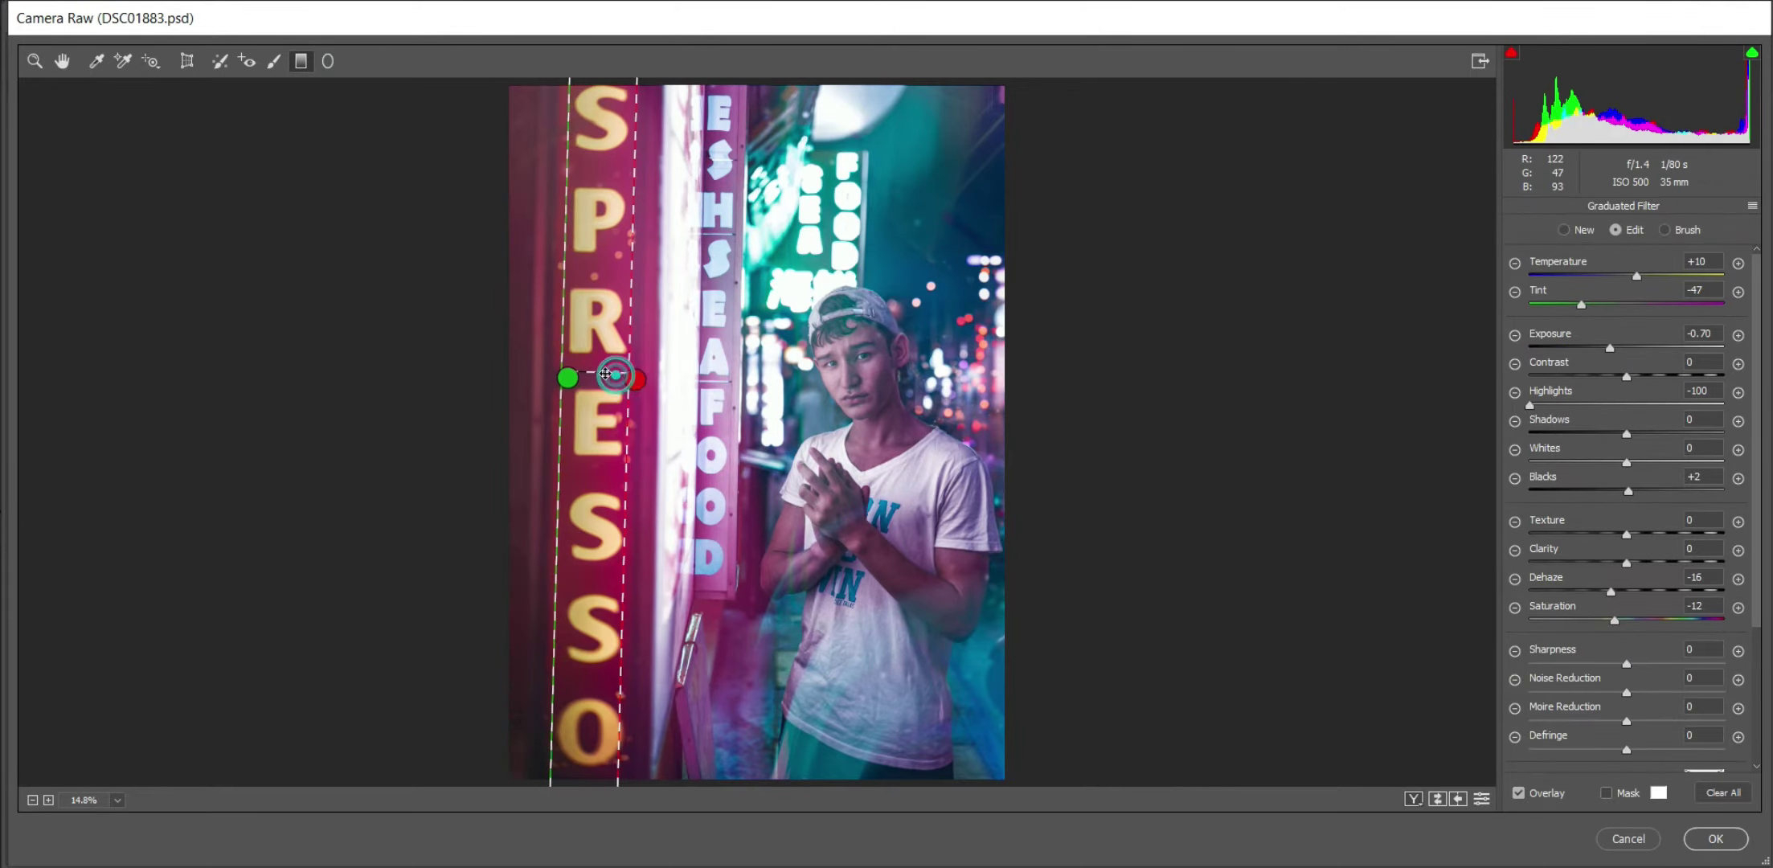
left_click(1751, 205)
left_click(1660, 248)
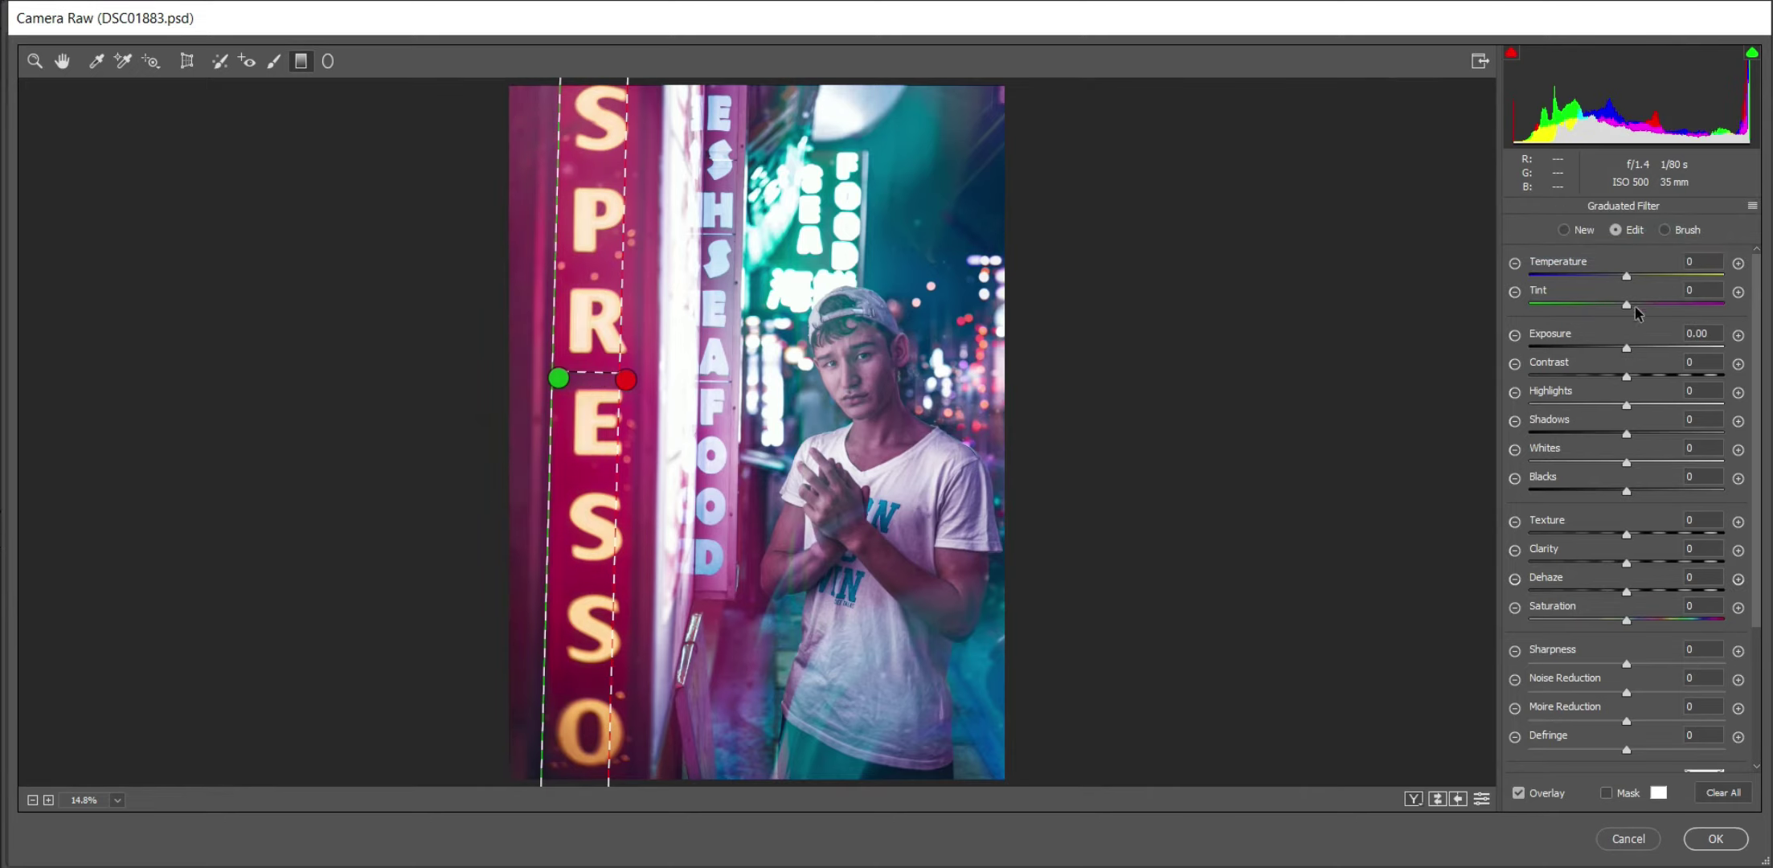
left_click_drag(1626, 351, 1622, 349)
left_click_drag(959, 693, 905, 683)
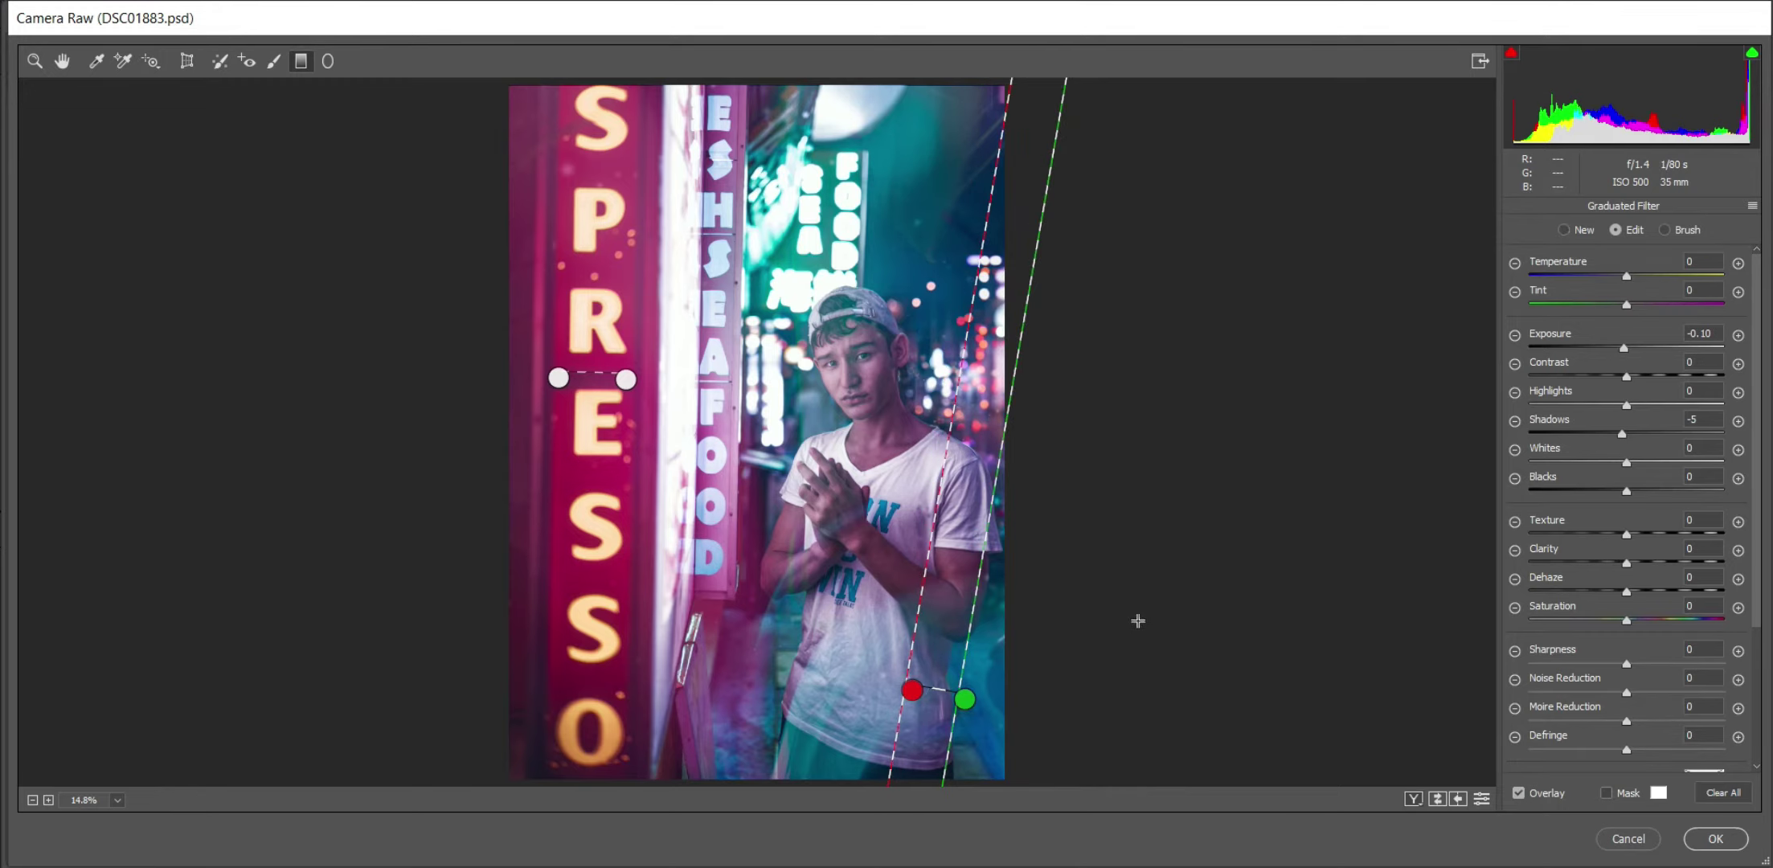
- Draw a radial filter around the model with Shadows +4, Texture +7 and Clarity +5
left_click(329, 61)
left_click_drag(870, 461, 1022, 731)
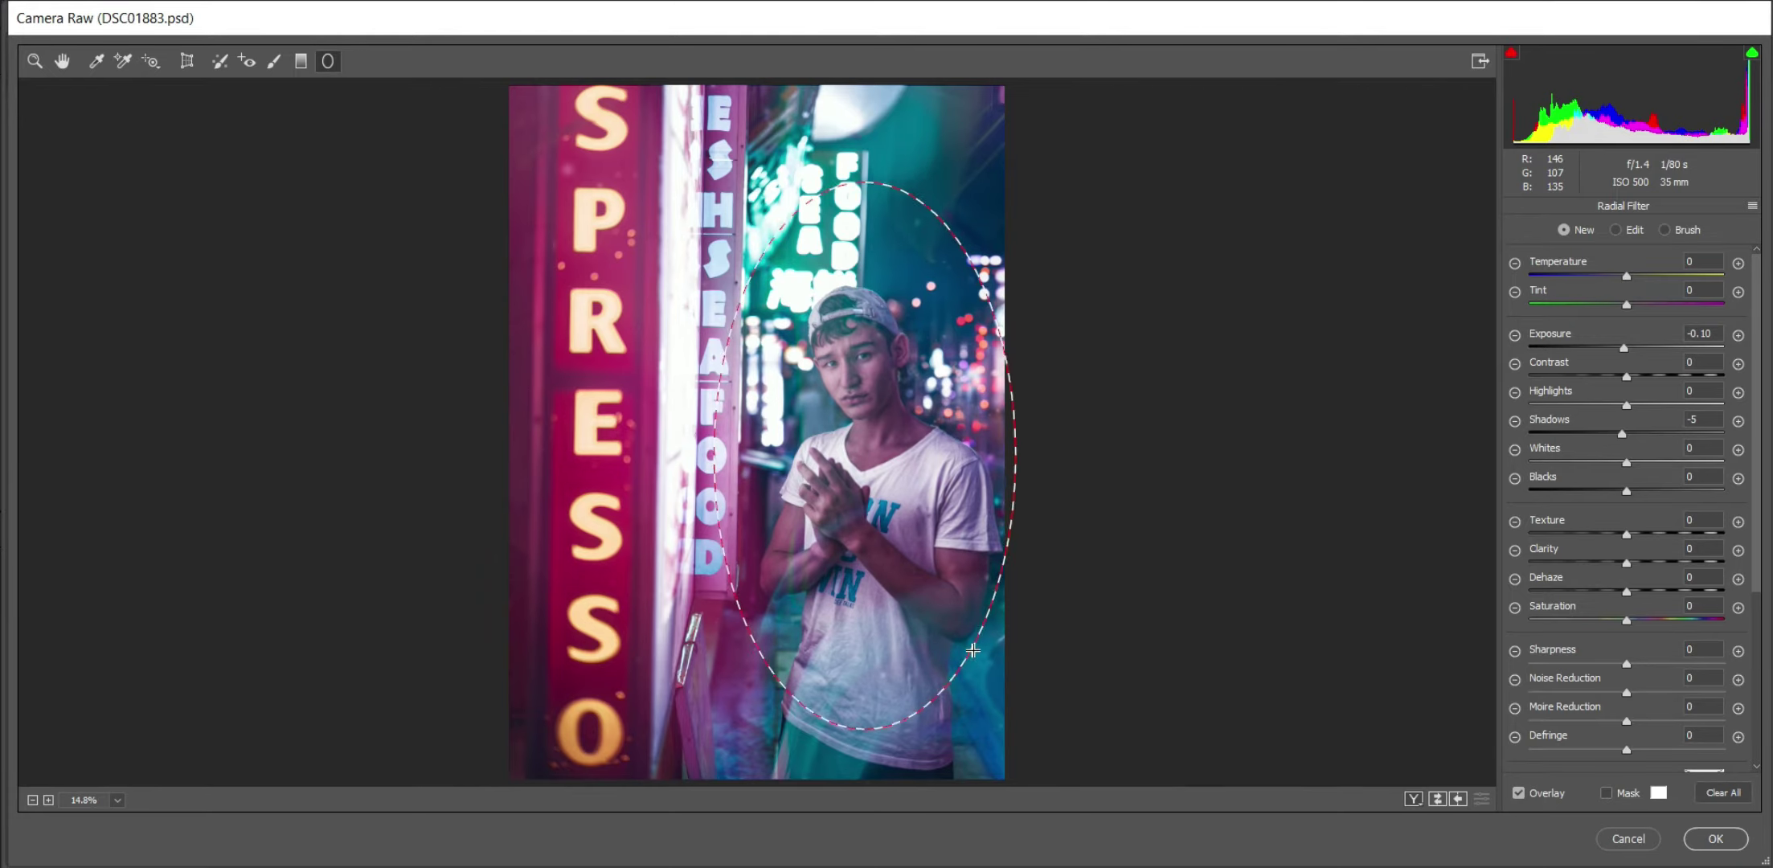
left_click(1750, 209)
left_click(1678, 243)
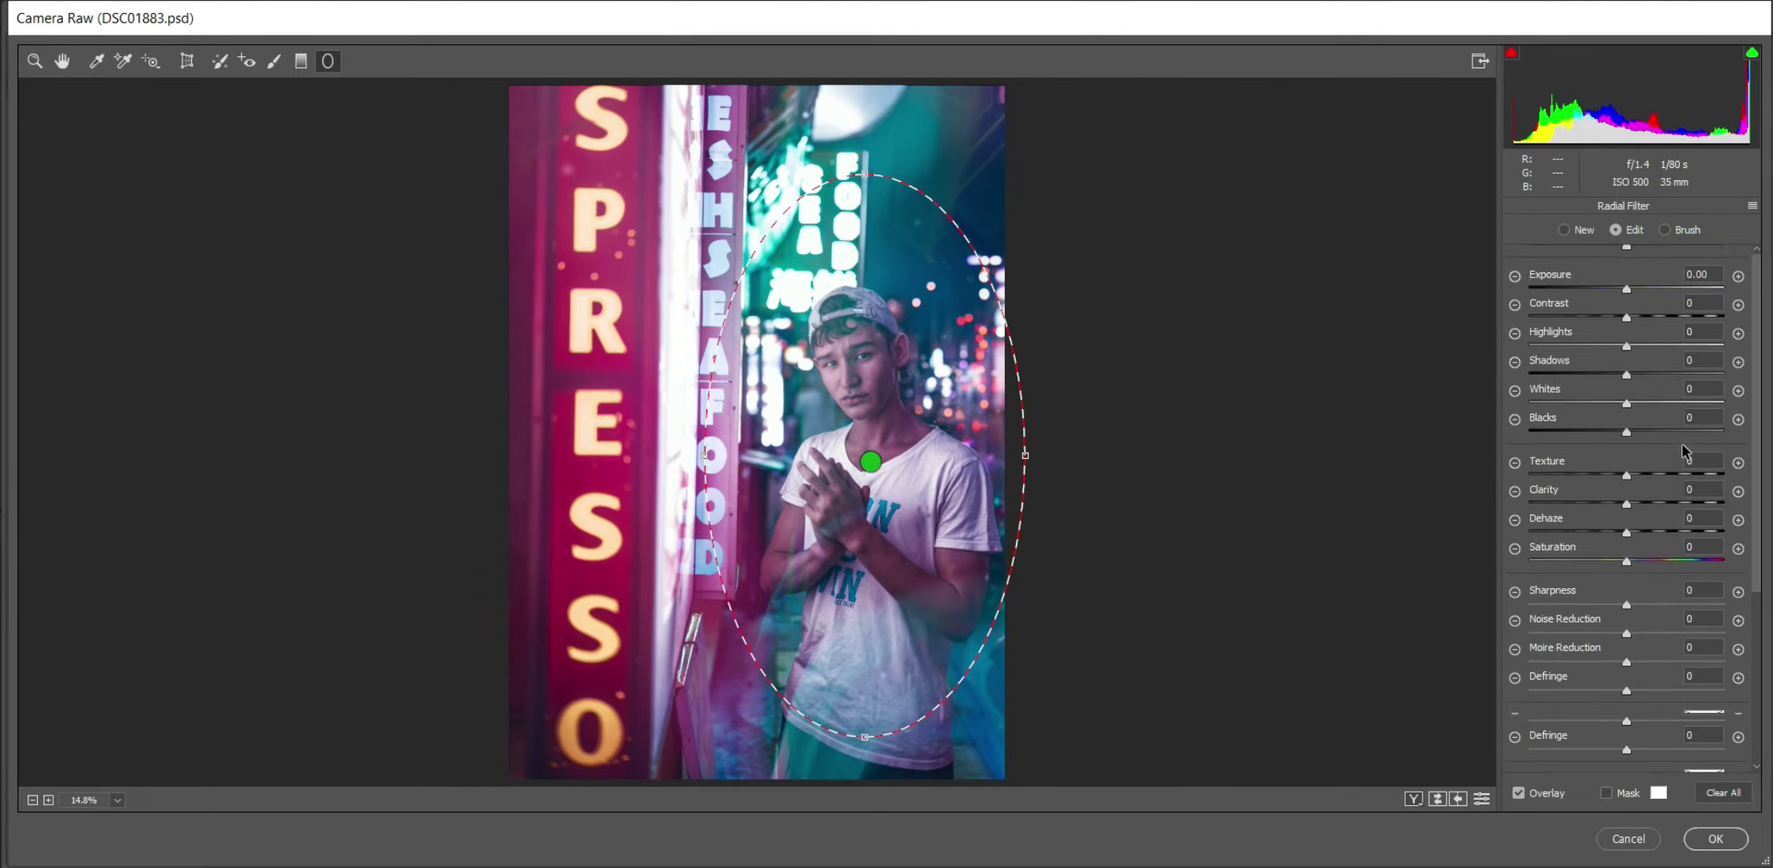
scroll(1681, 443, "down", 3)
scroll(1655, 515, "up", 3)
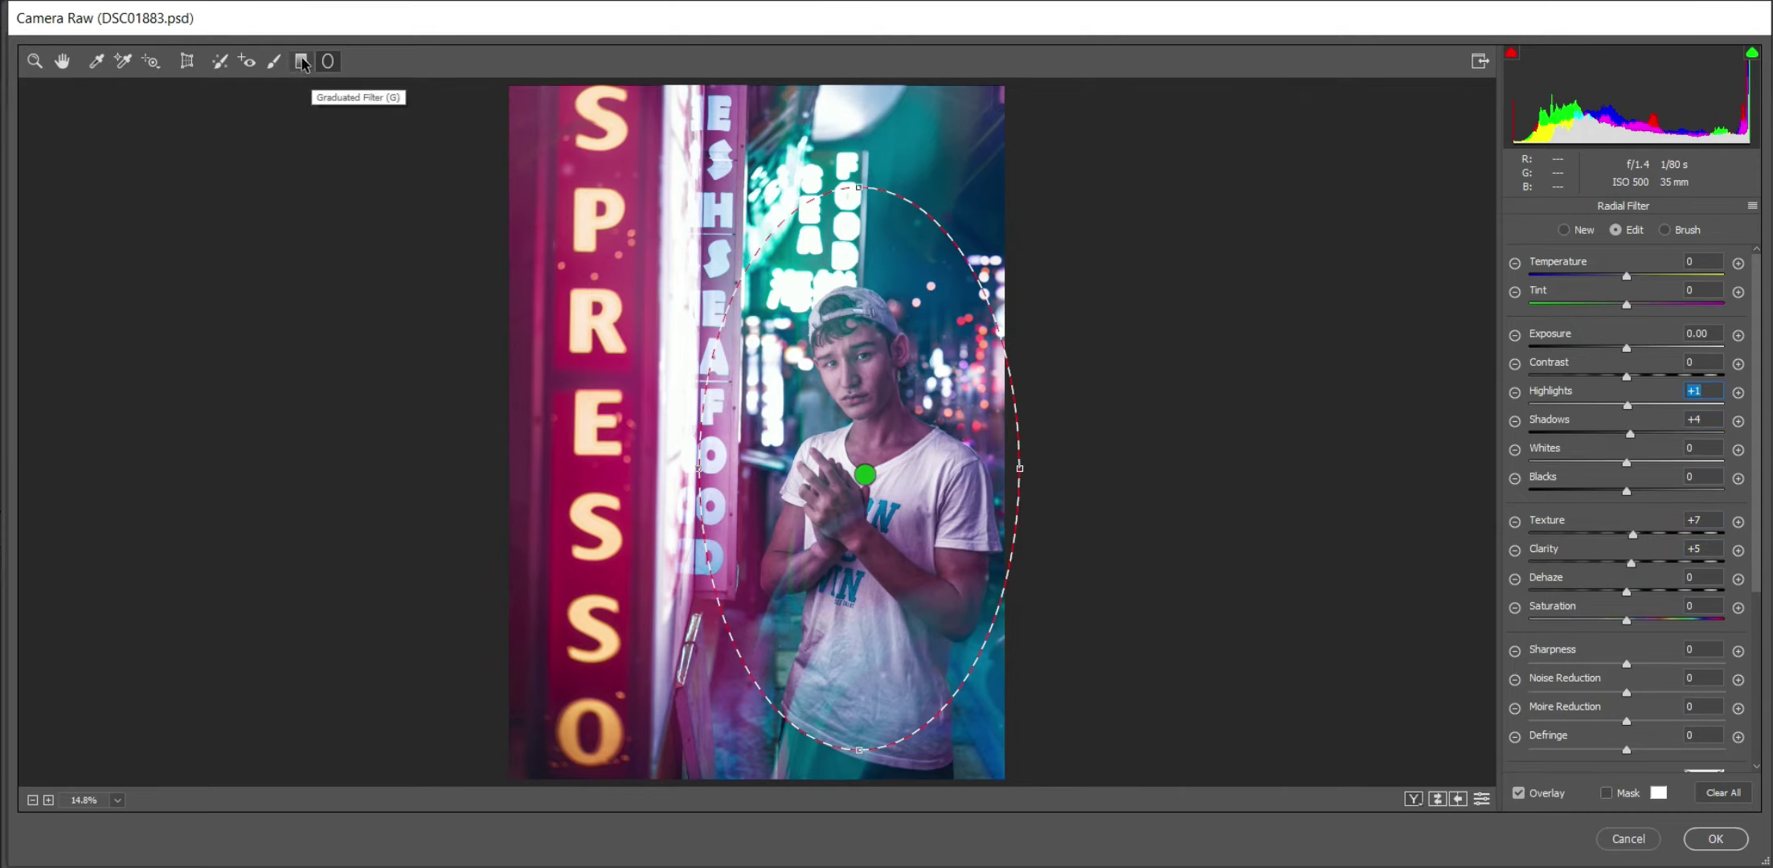
- Check the 1.6-radius sharpening, add a post-crop vignette with Feather 67 and Highlights 24, and apply Camera Raw
key("h")
left_click(1556, 209)
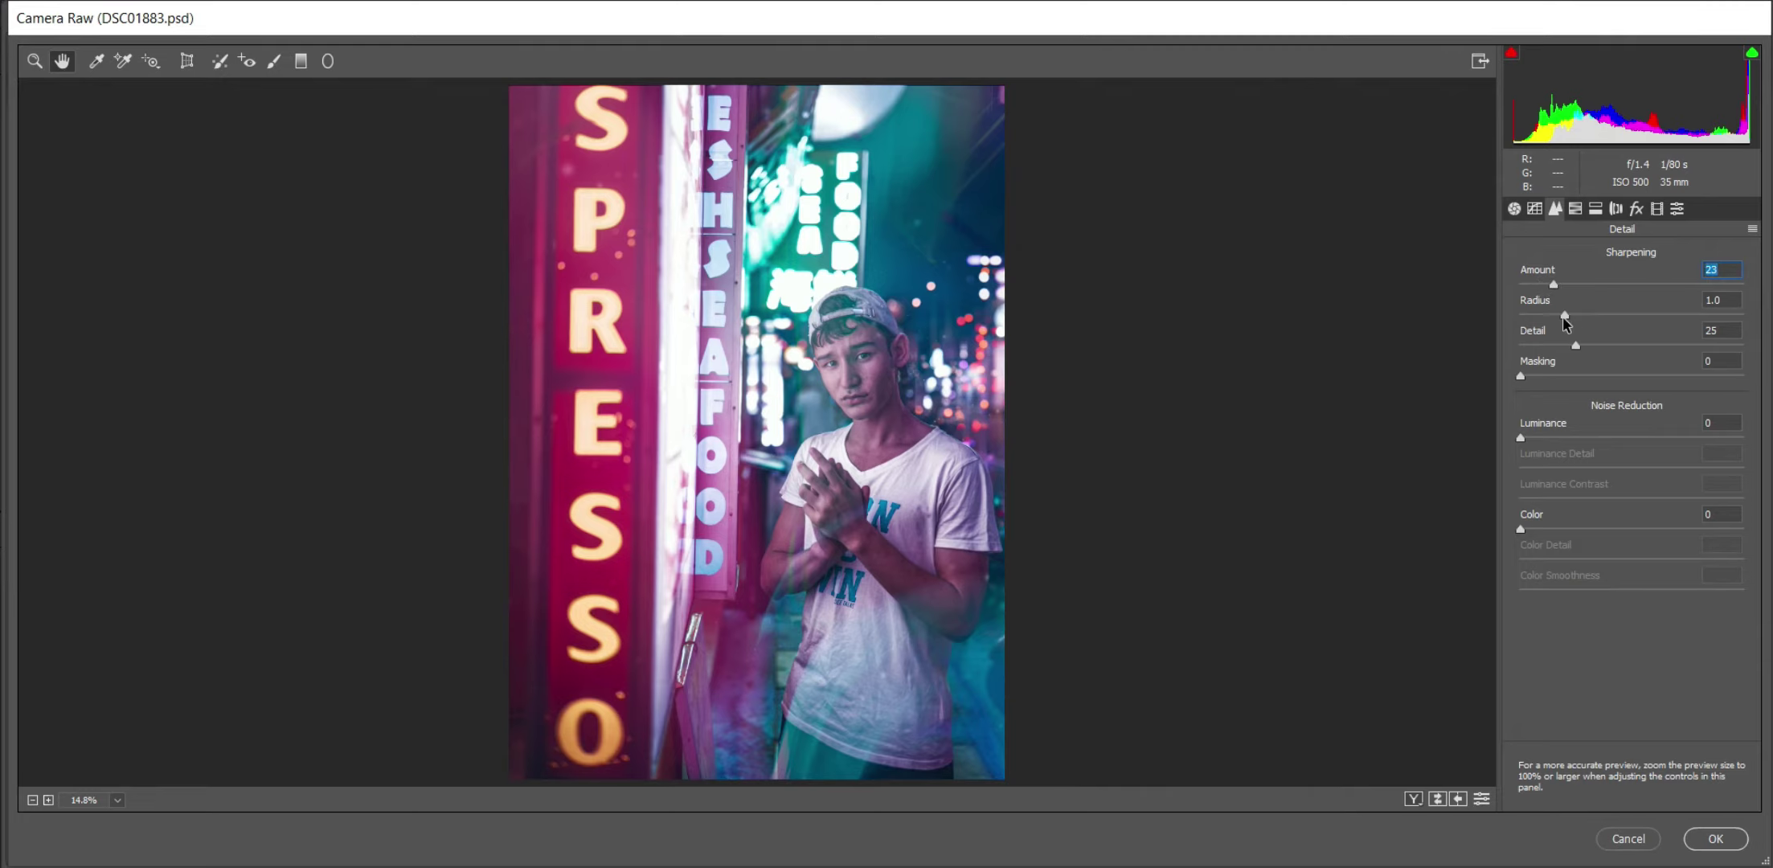
left_click(1565, 315, "alt")
left_click(1636, 209)
mouse_move(1633, 453)
left_mouse_down()
mouse_move(1599, 480)
mouse_move(1714, 511)
mouse_move(1651, 511)
mouse_move(1636, 541)
mouse_move(1669, 541)
left_mouse_up()
left_click_drag(1520, 571, 1573, 571)
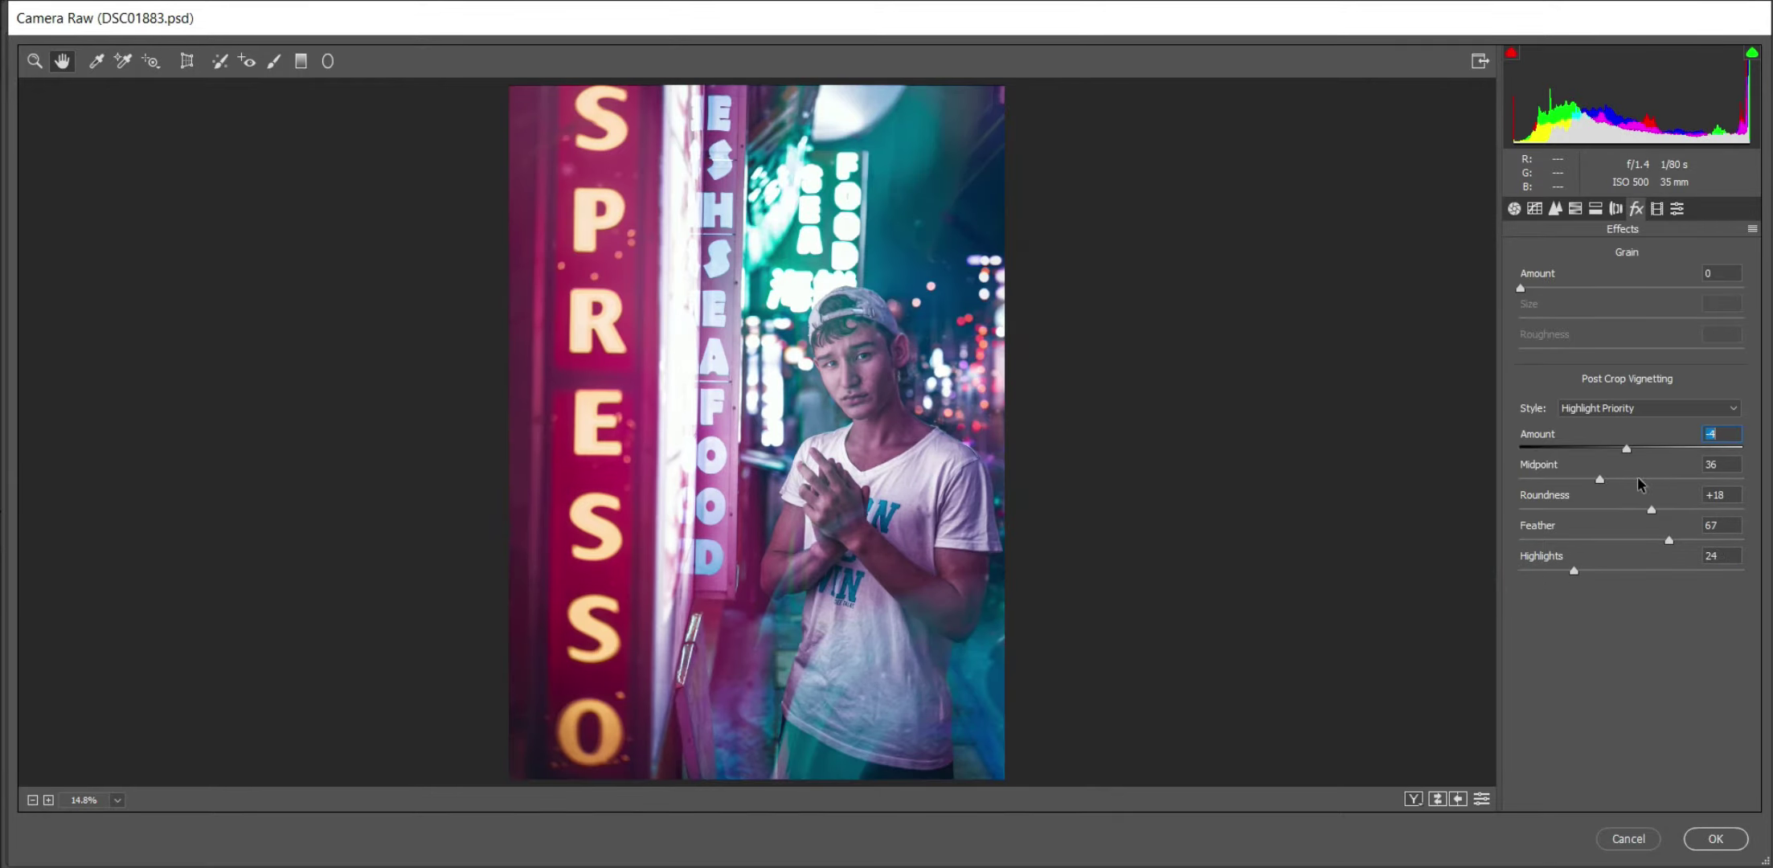
left_click(1712, 837)
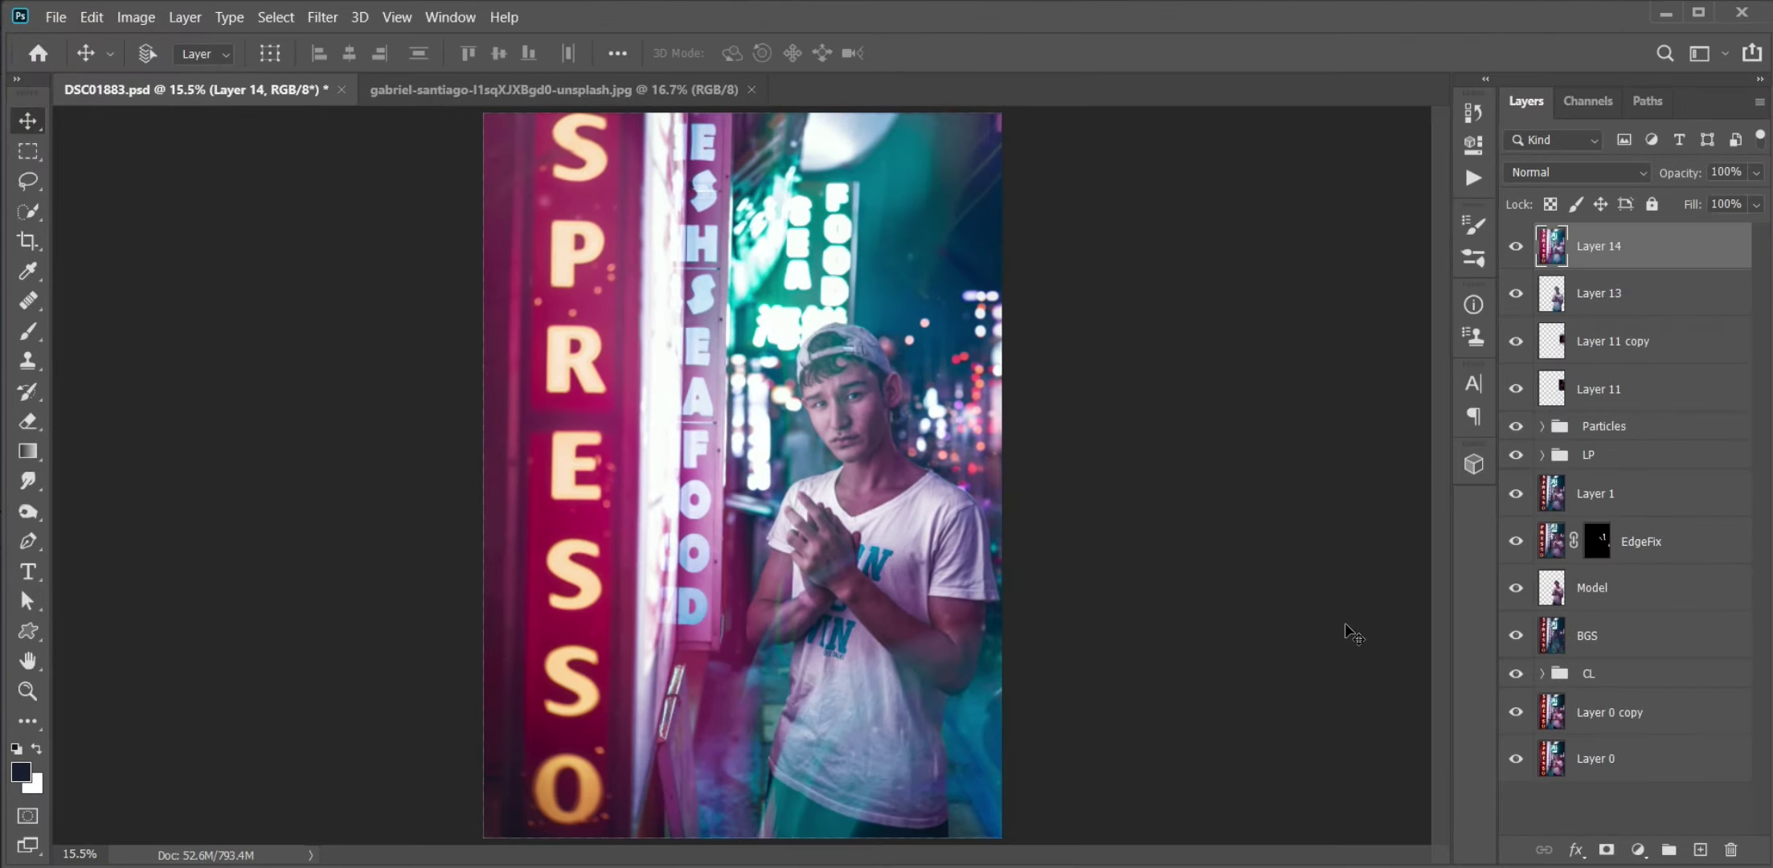
- Duplicate Layer 14 and set the copy to Color Dodge with 30% fill
left_click(1515, 246)
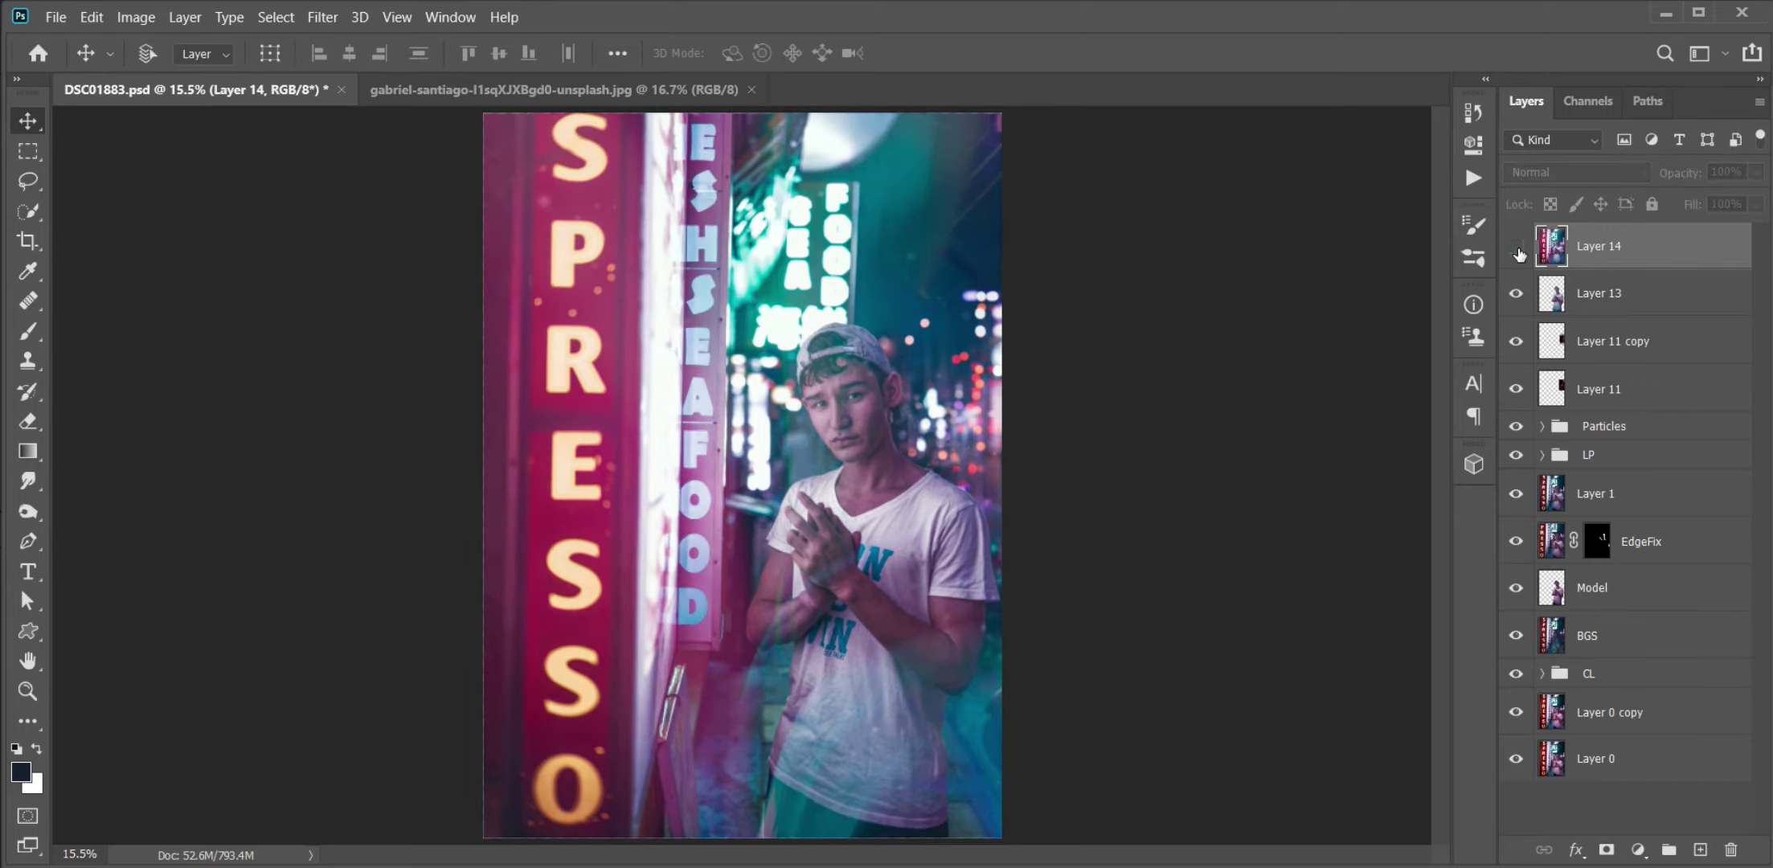
left_click(1515, 247)
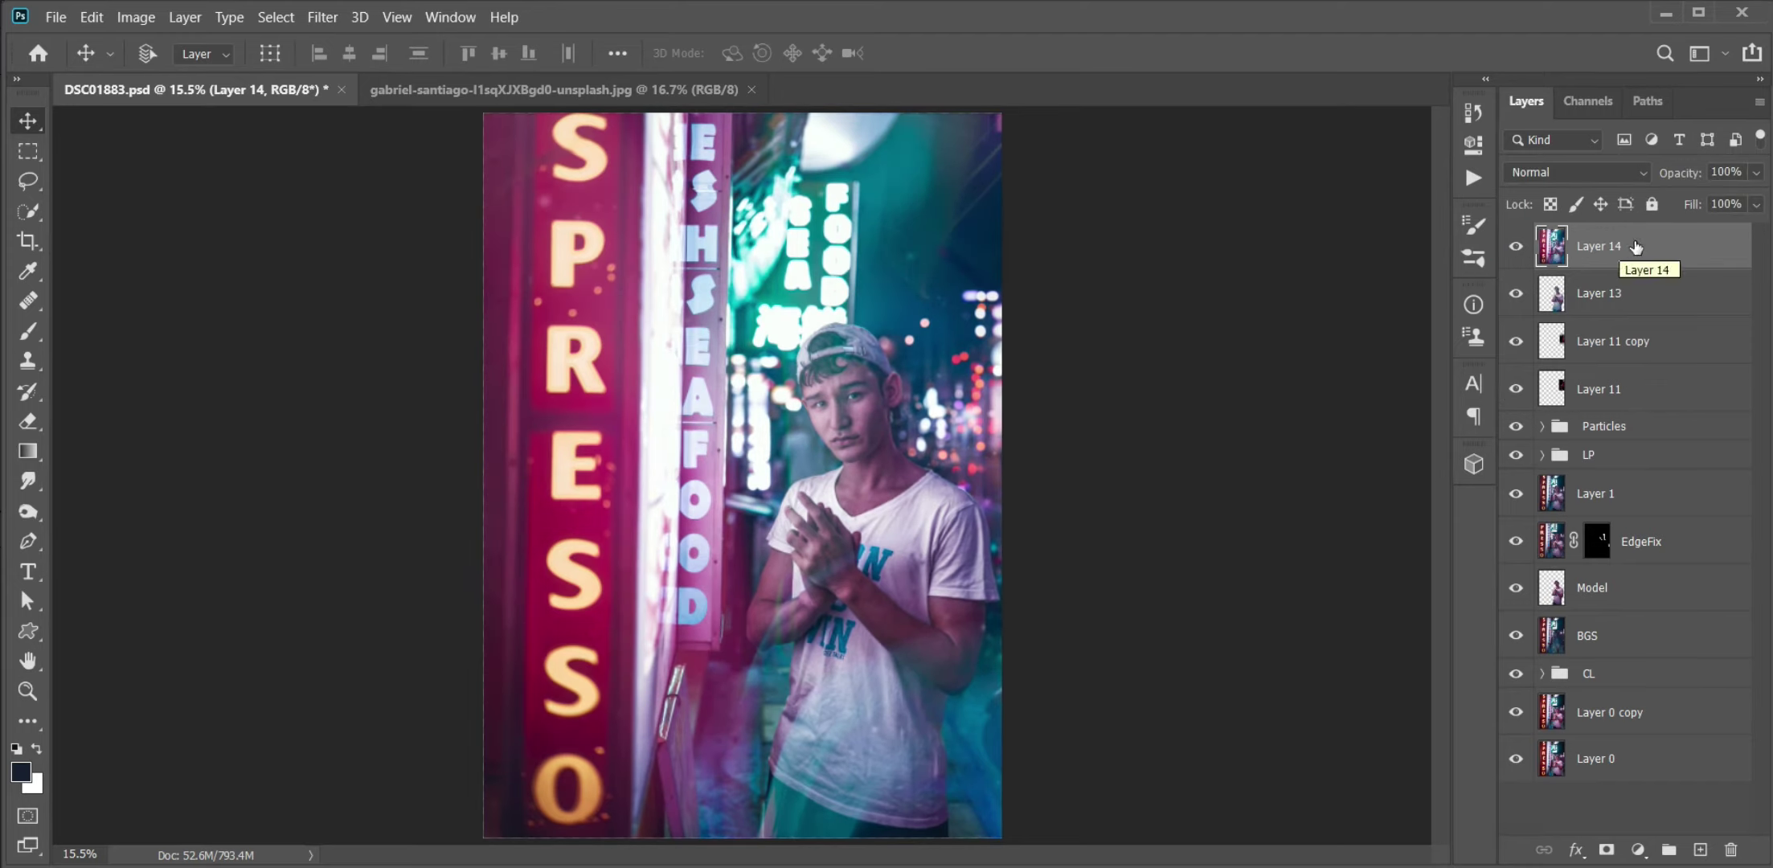
key("ctrl+j")
left_click(1575, 171)
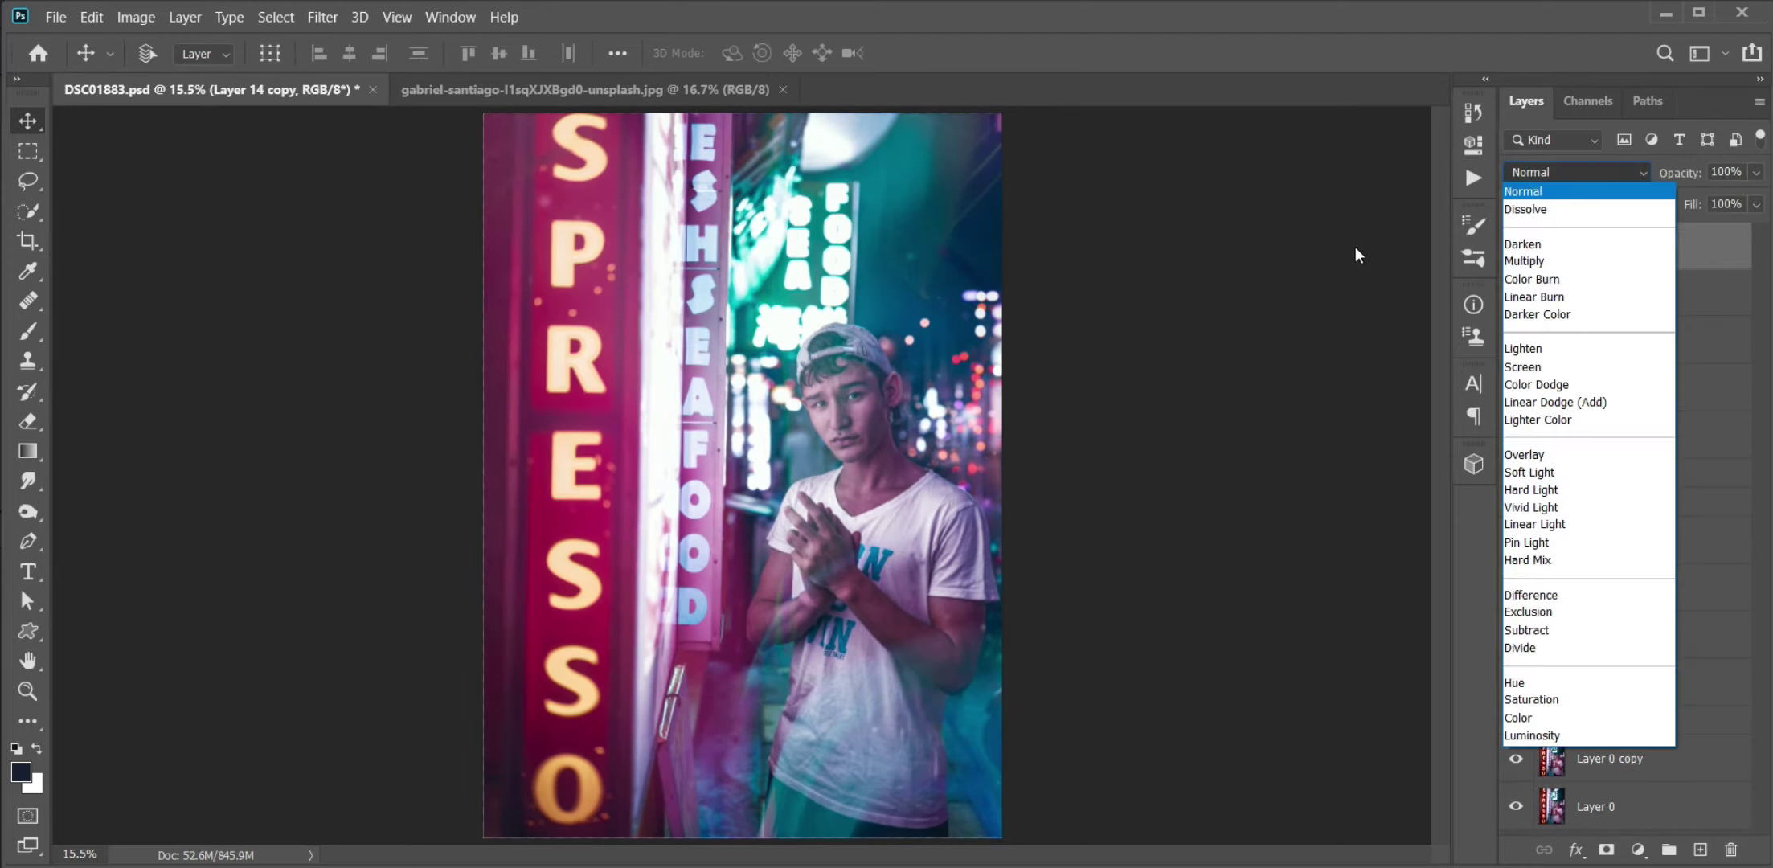
left_click(1536, 384)
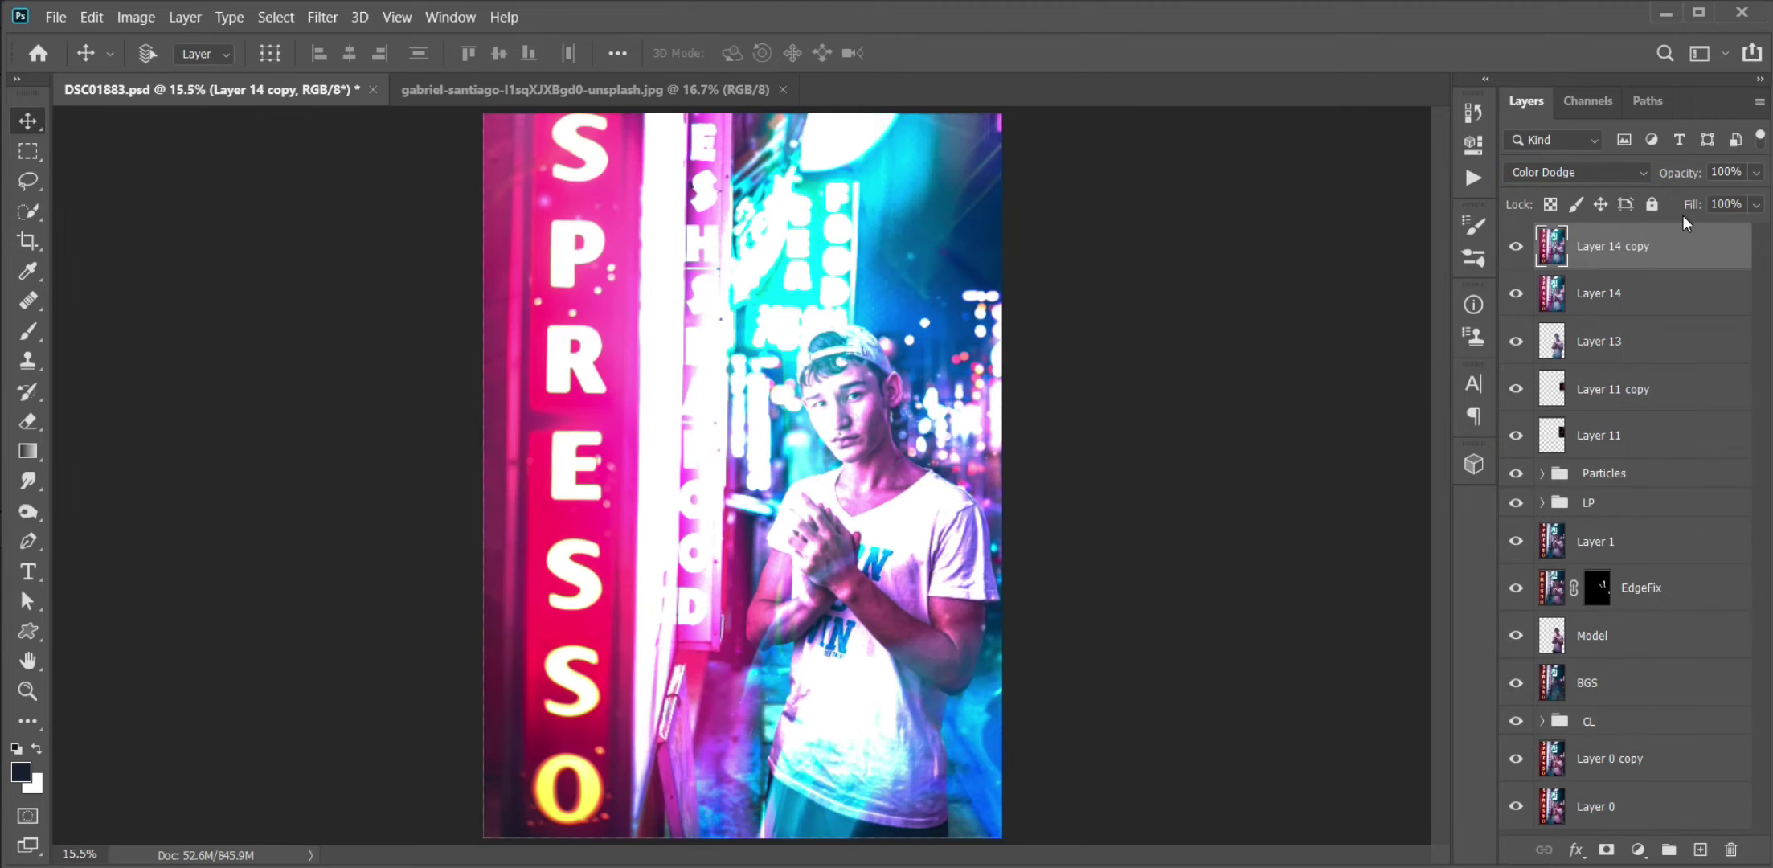
key("shift+3")
key("5")
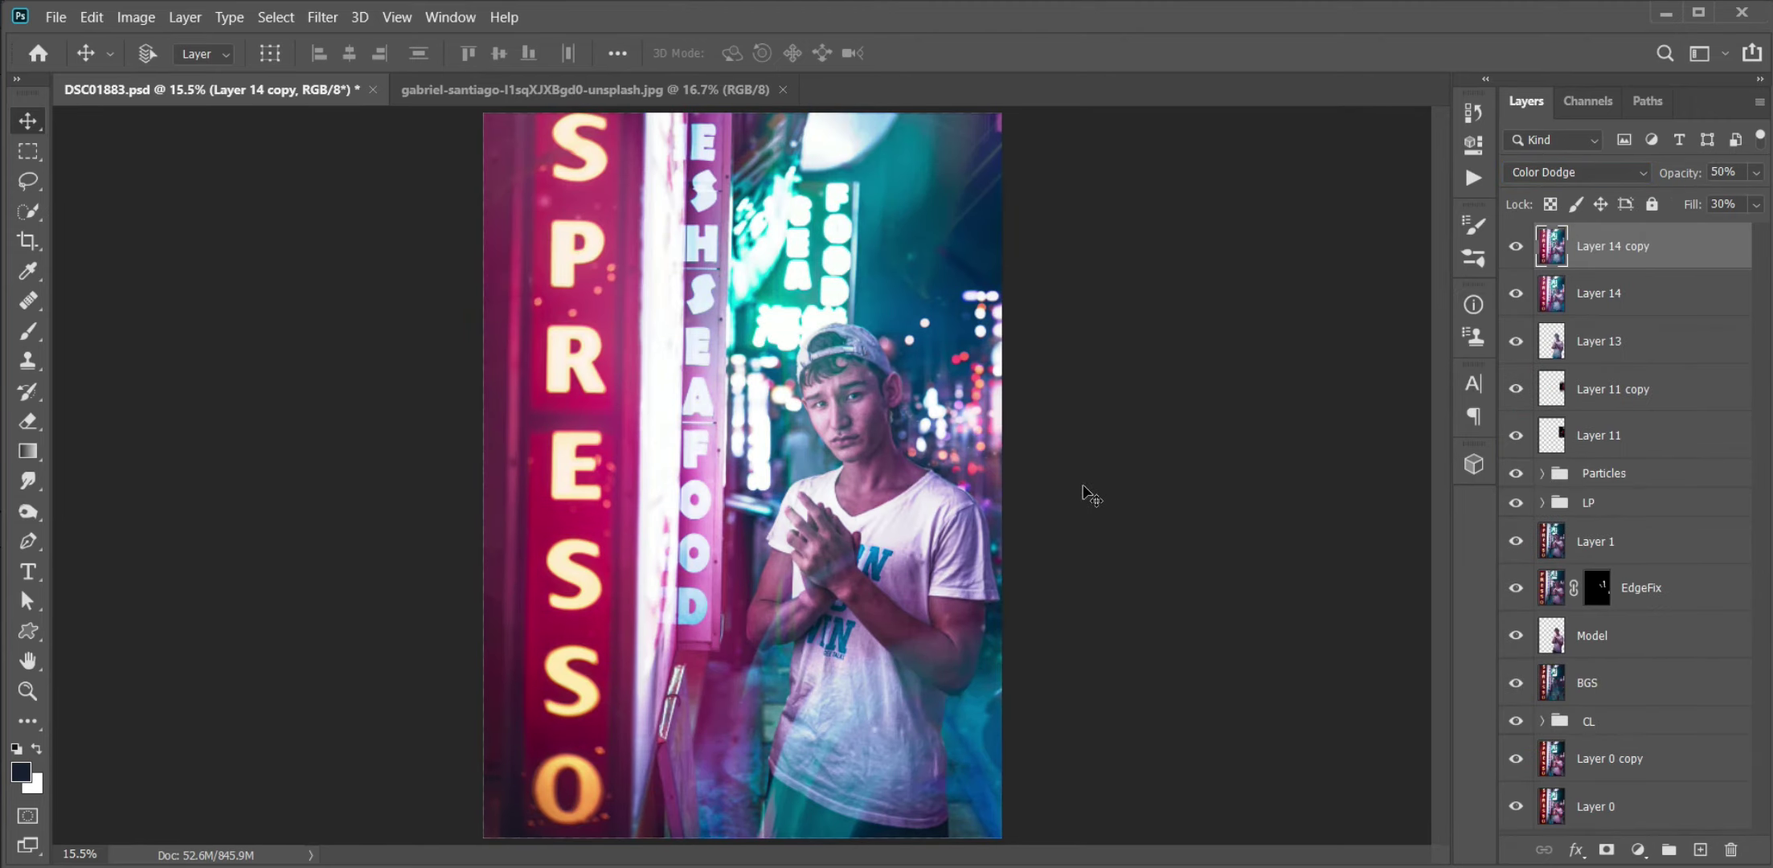
- Blur the Color Dodge copy 1 px, lower its opacity, and stamp a merged Layer 15 on top
key("ctrl+alt+f")
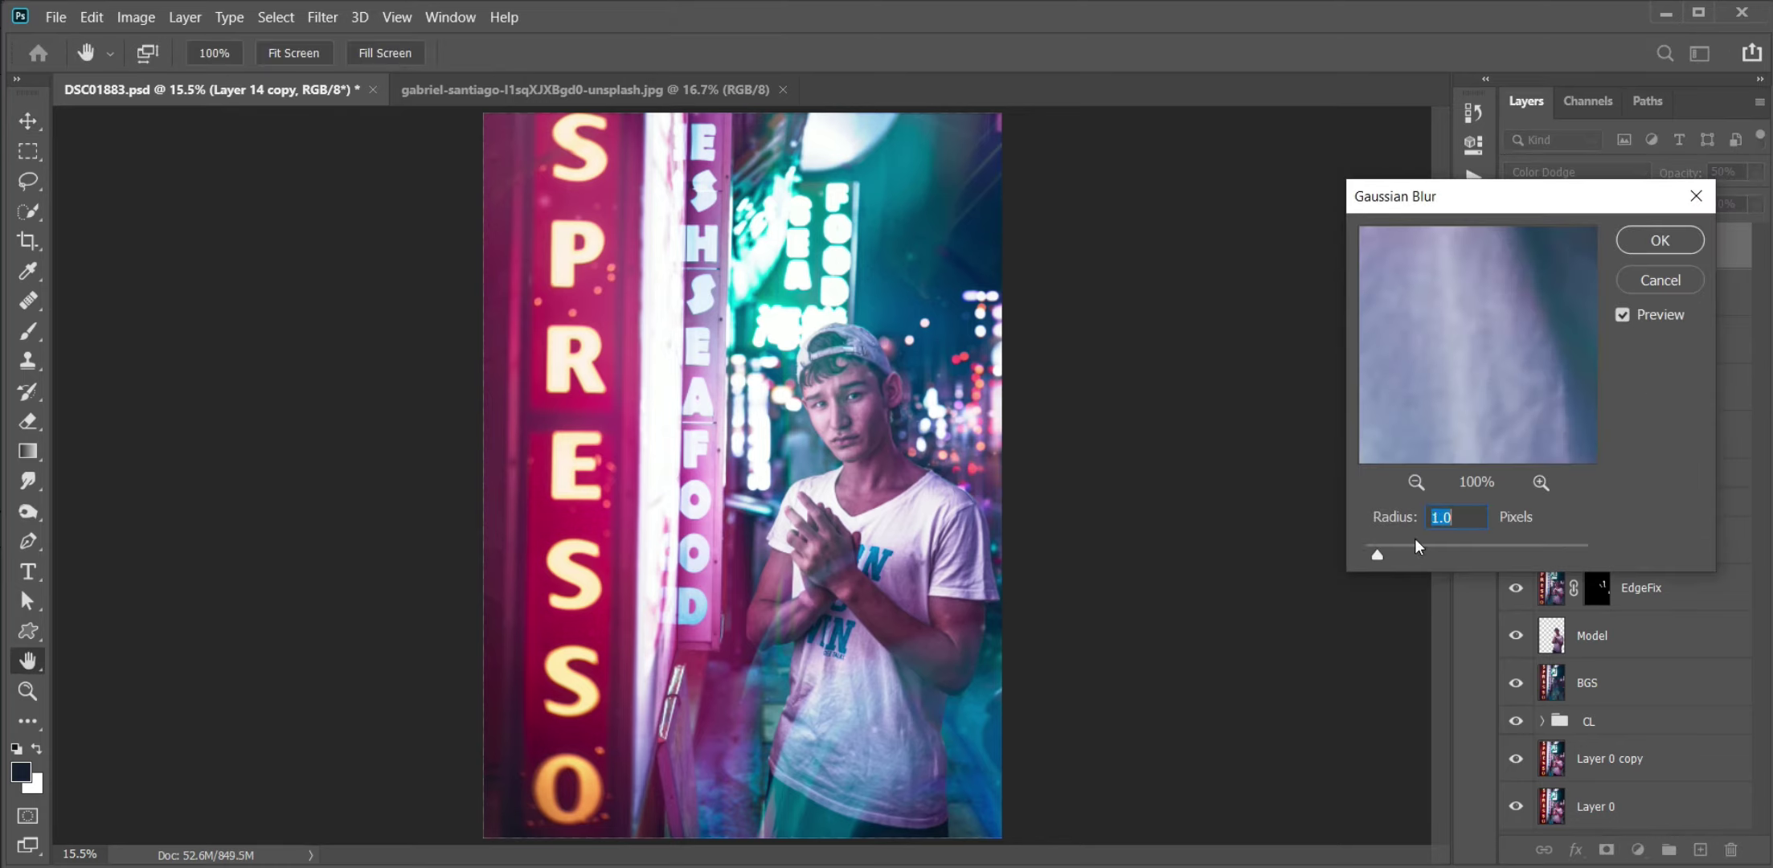
key("Return")
key("3")
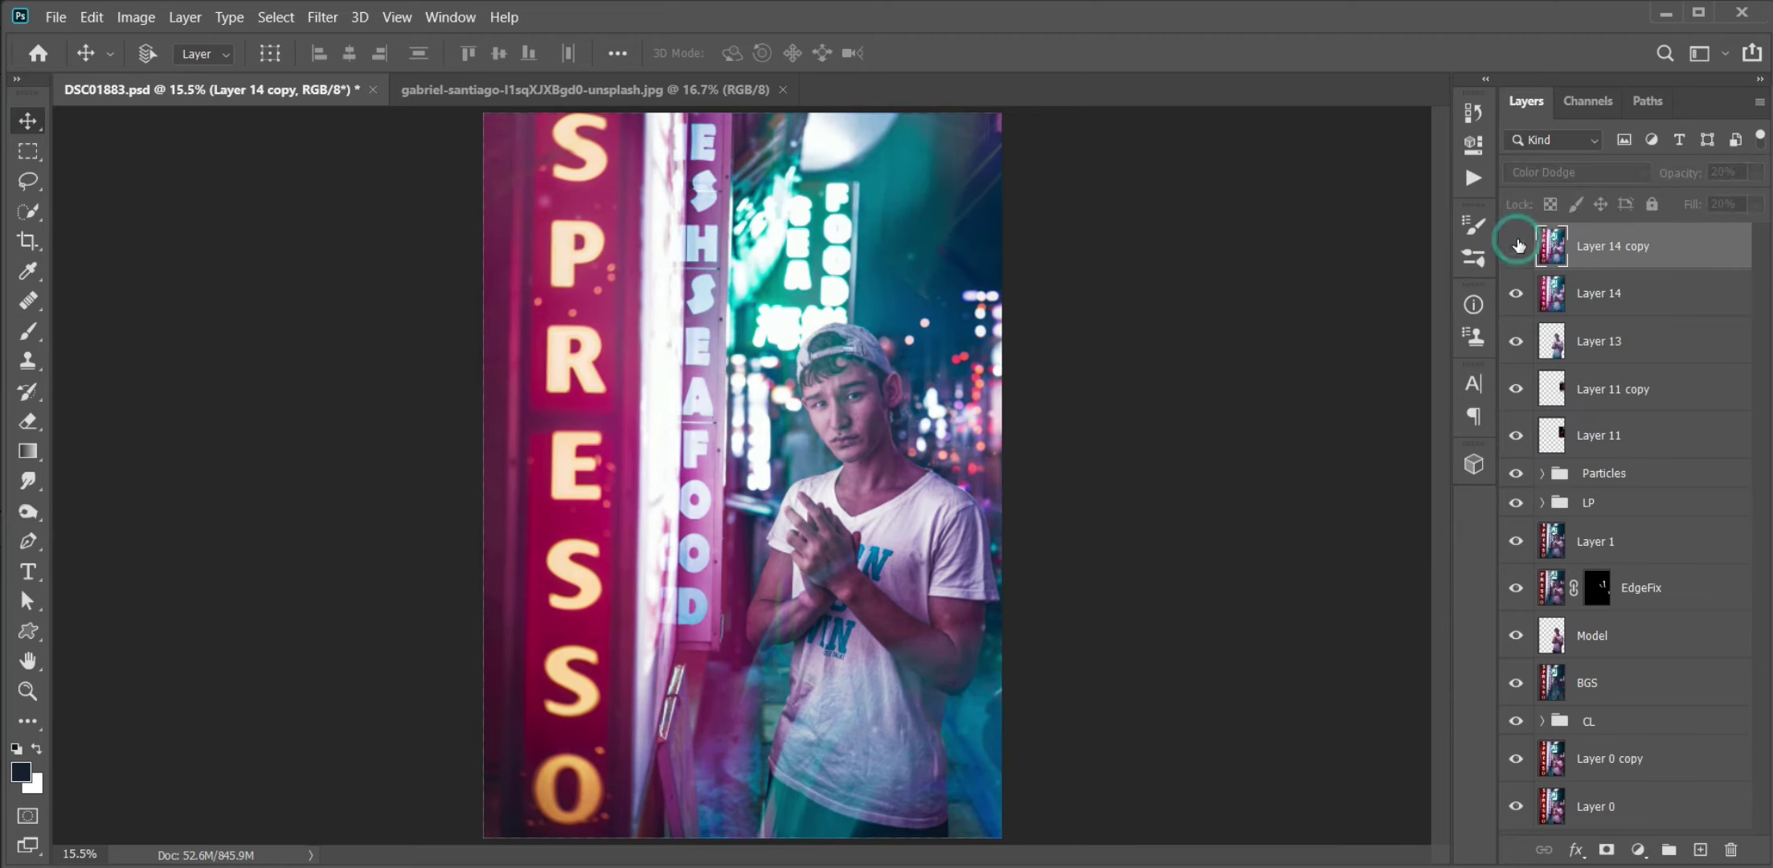
key("2")
key("ctrl+shift+alt+e")
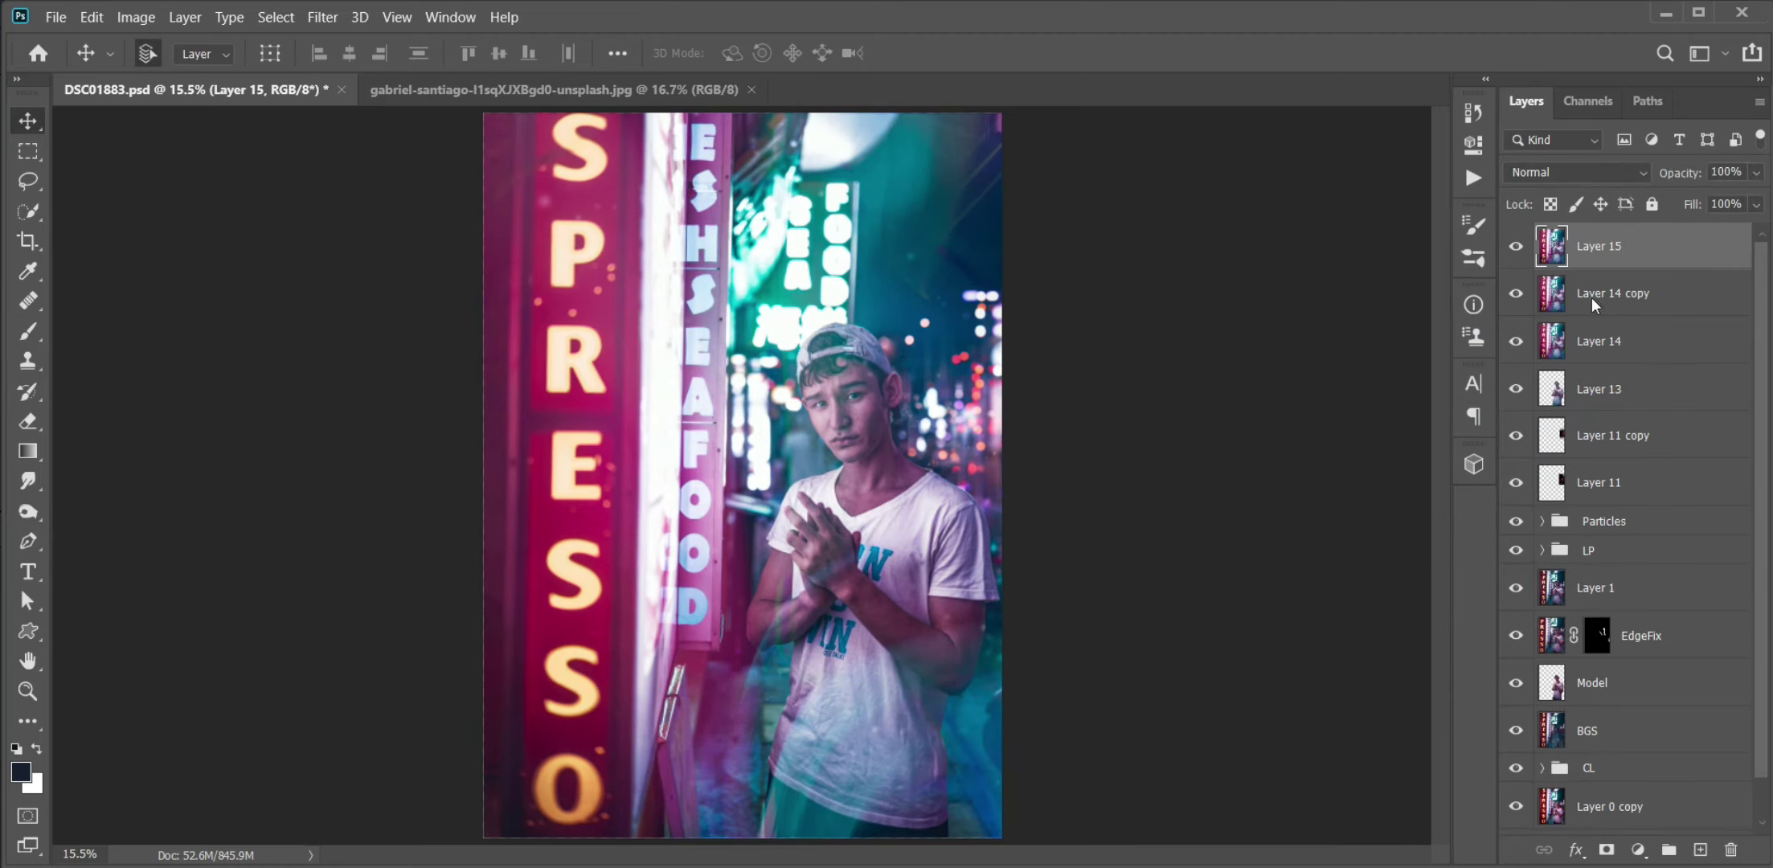
- In Camera Raw, add a graduated filter over the bright window: Clarity +27, Highlights +13, Whites +6
key("ctrl+shift+a")
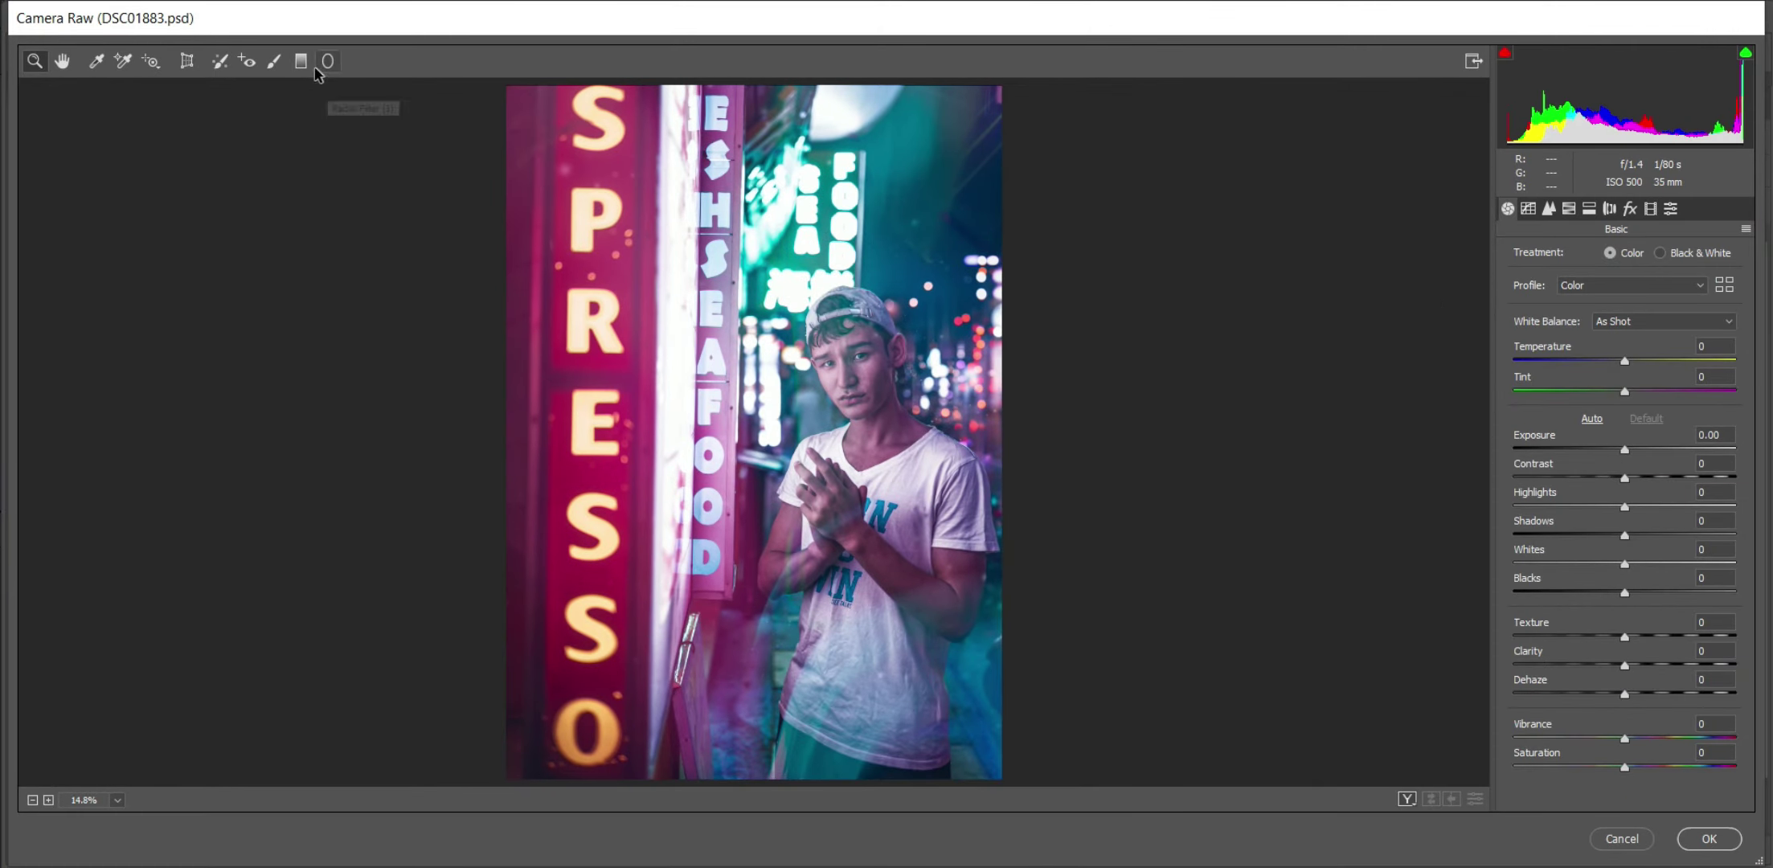
left_click(302, 61)
left_click_drag(645, 430, 749, 430)
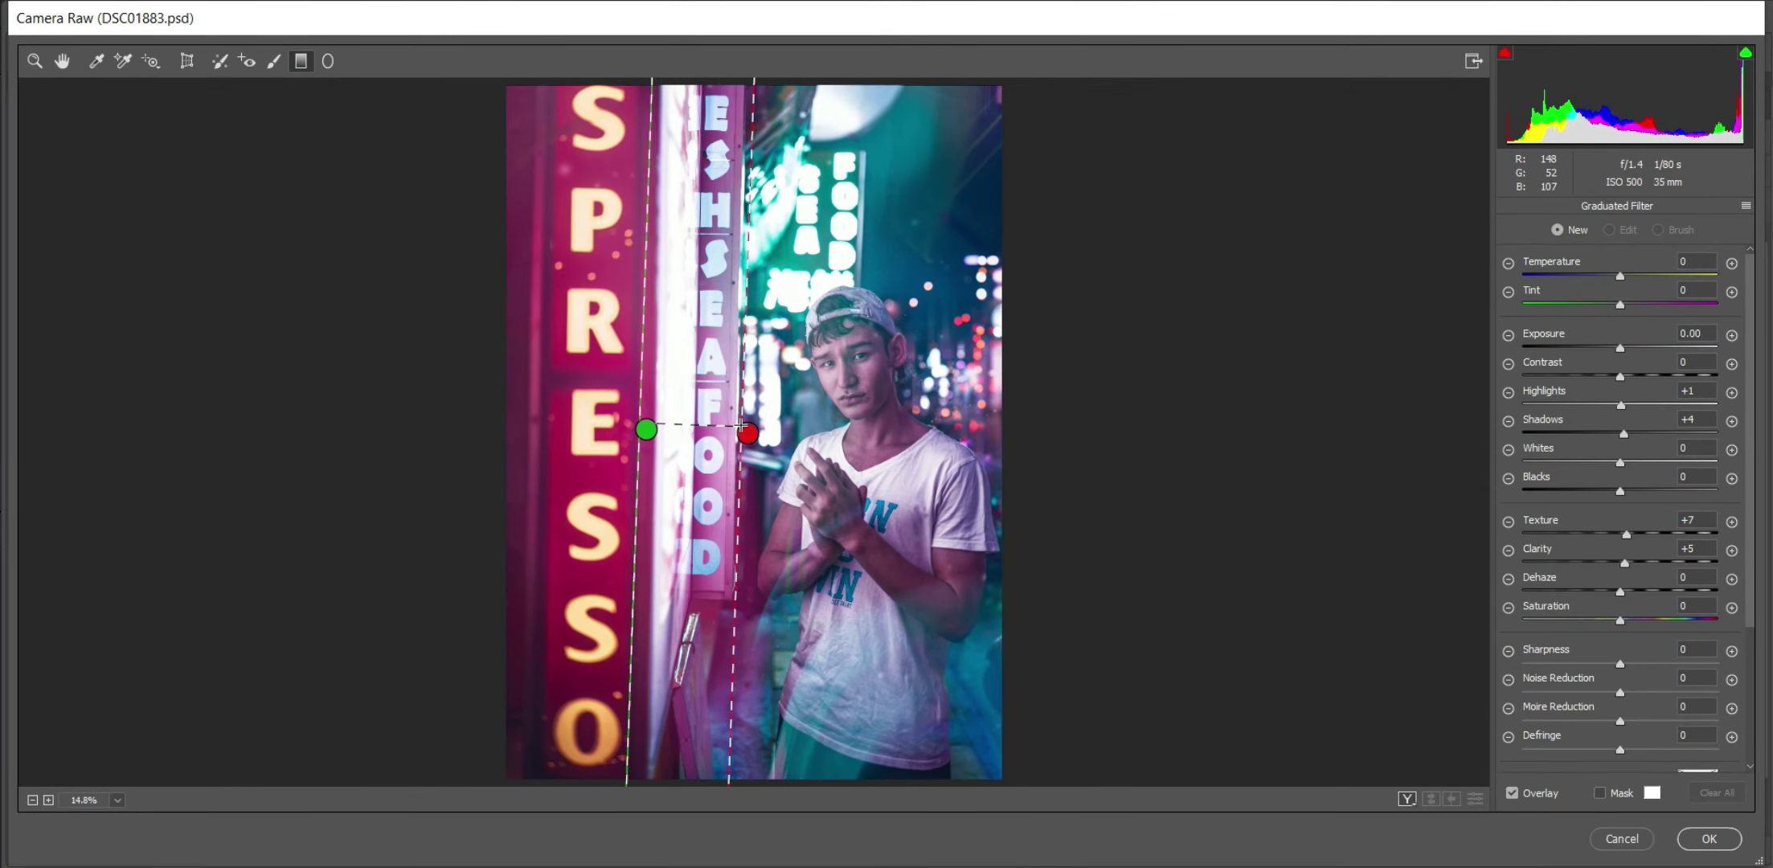
left_click(1745, 206)
left_click(1657, 246)
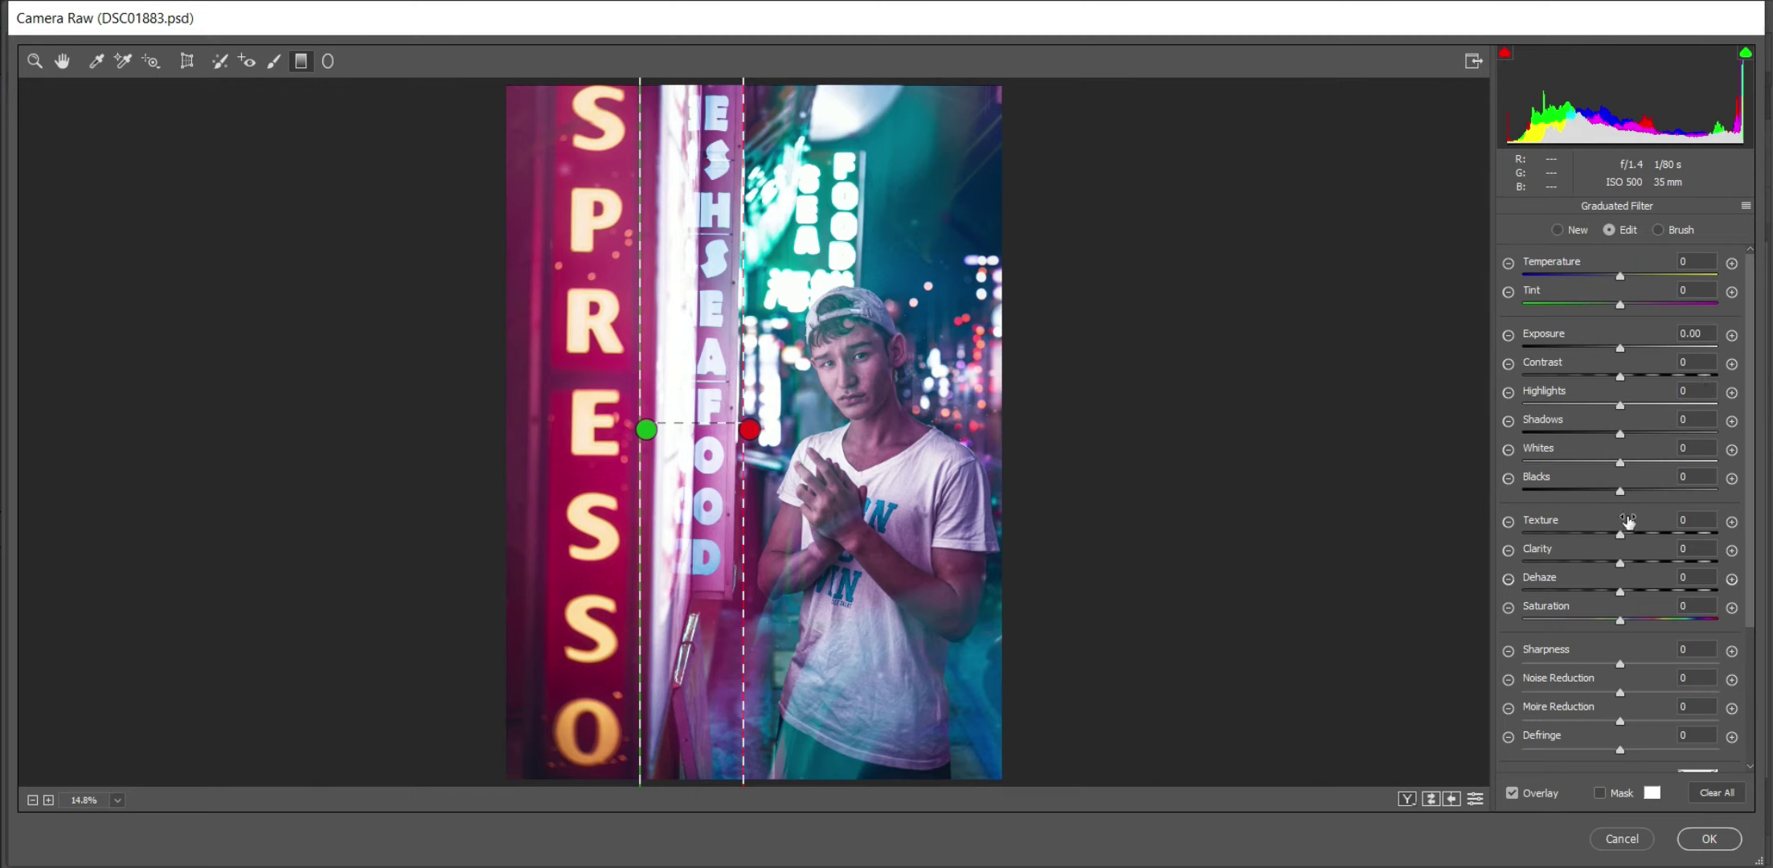
left_click_drag(1615, 559, 1639, 559)
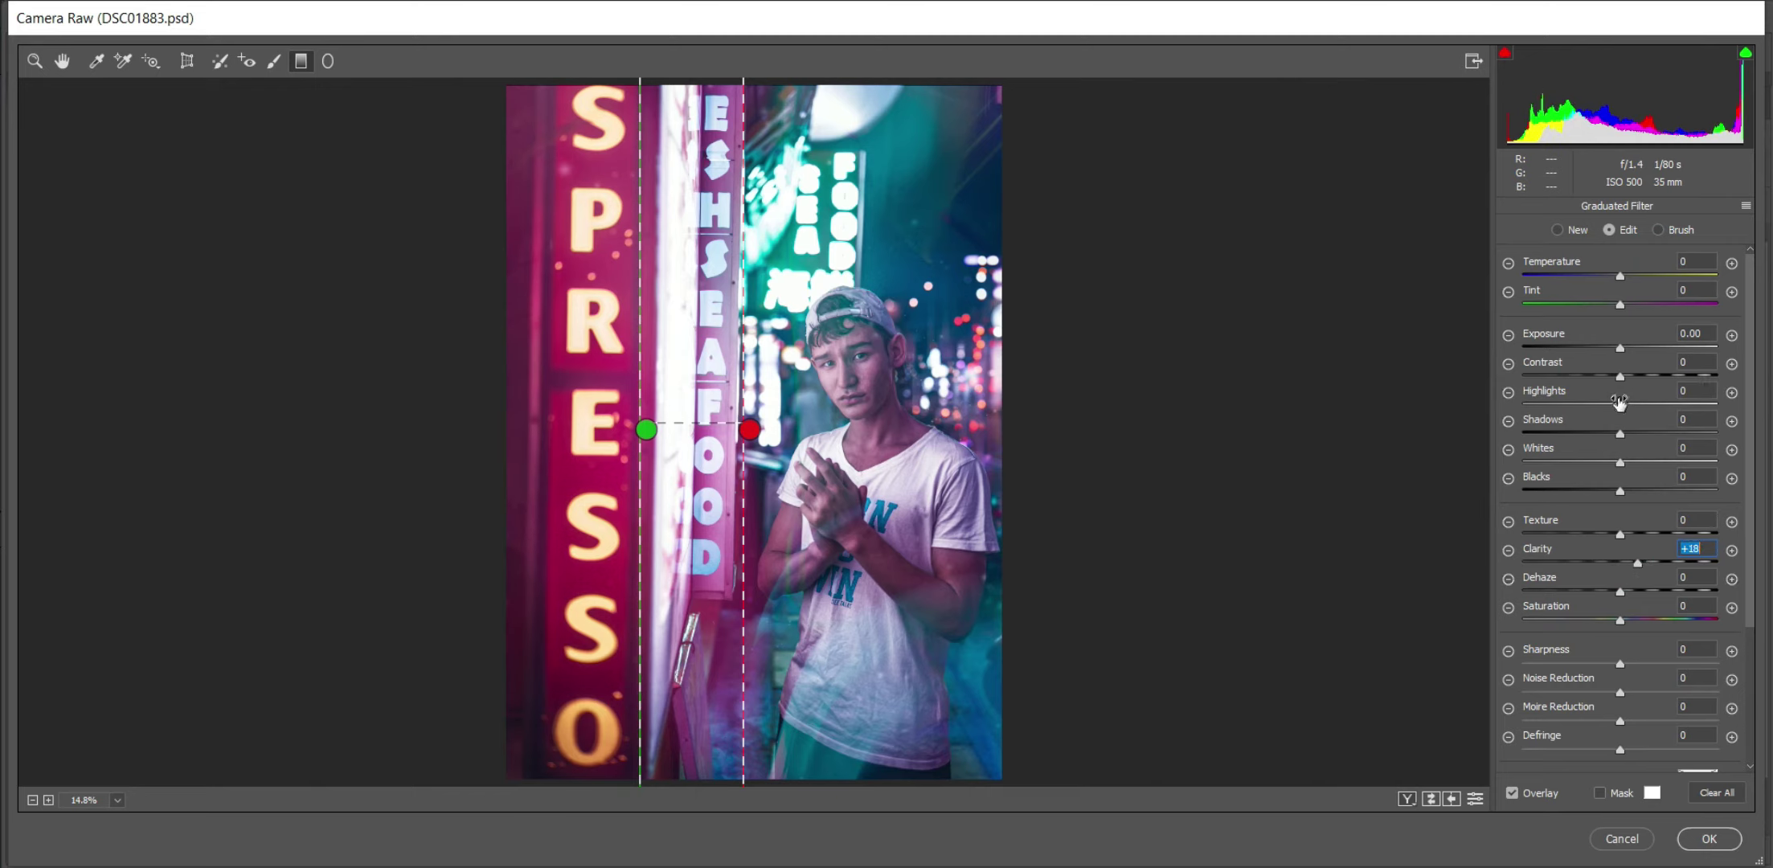
left_click_drag(1619, 401, 1631, 406)
left_click_drag(1619, 460, 1624, 462)
left_click_drag(1619, 347, 1627, 350)
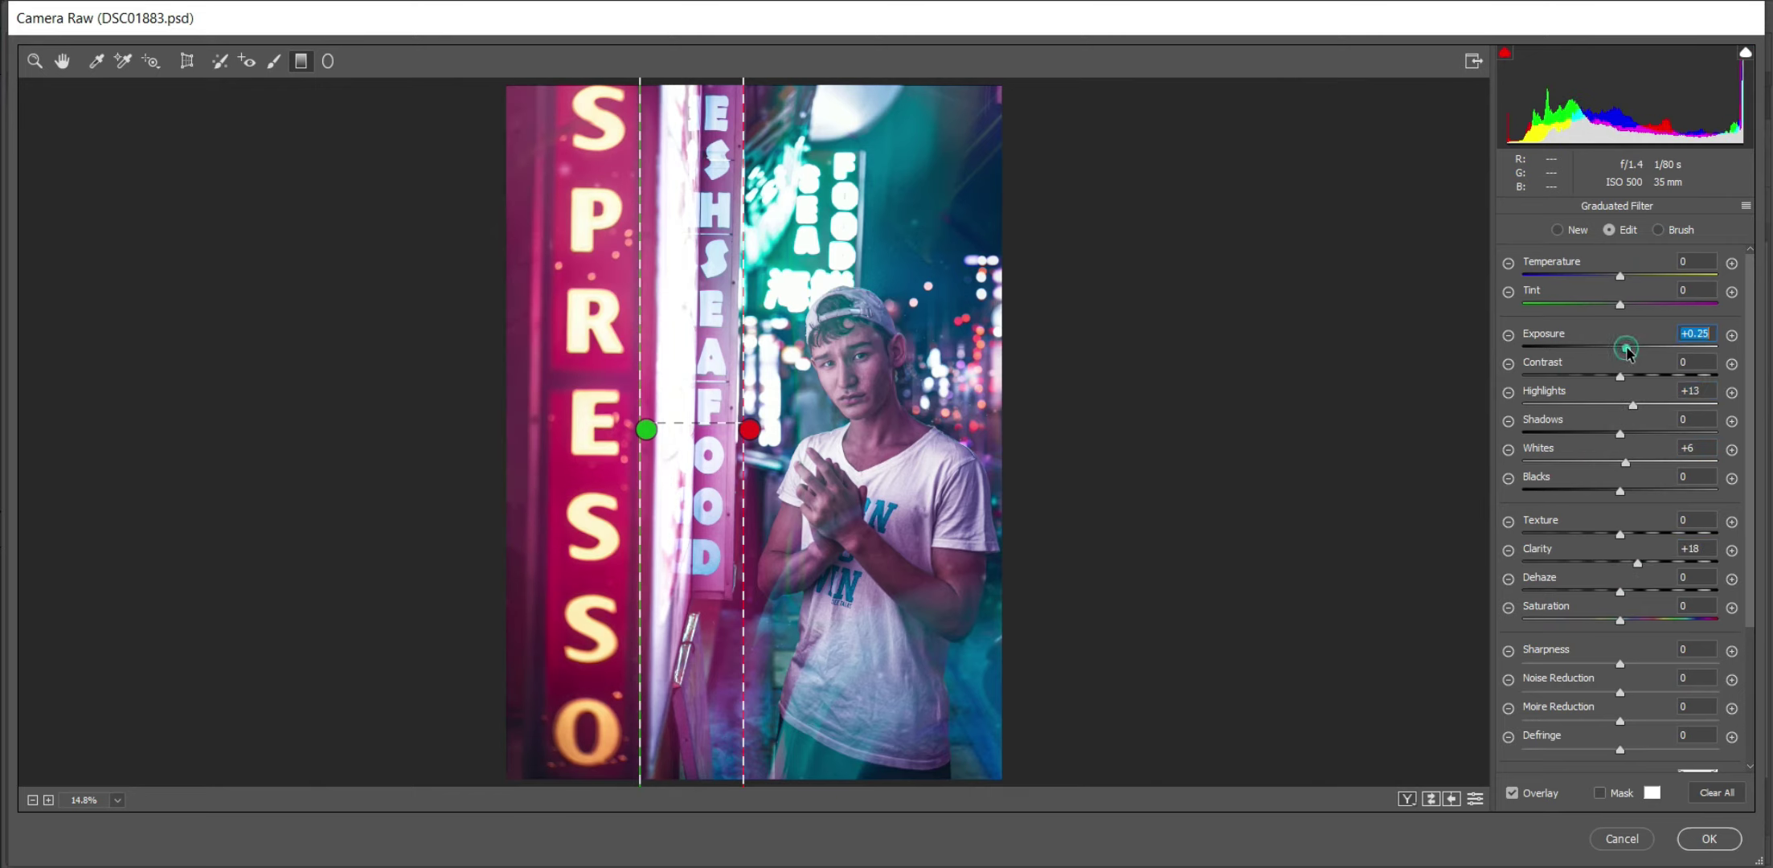
double_click(1626, 348)
key("v")
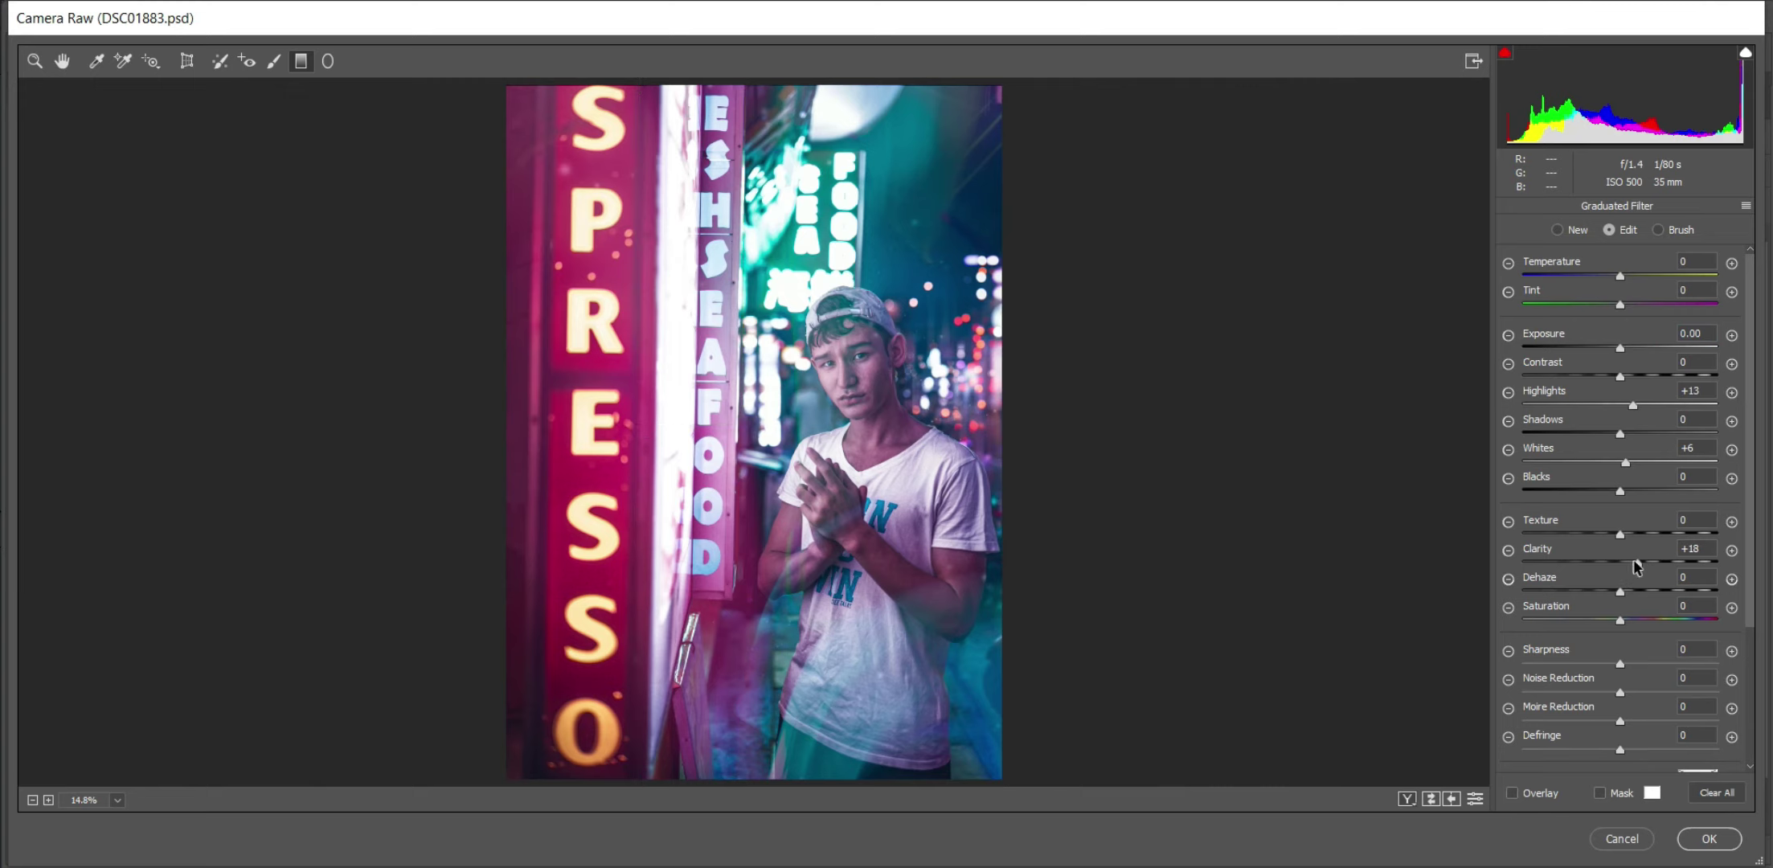
left_click_drag(1637, 562, 1645, 567)
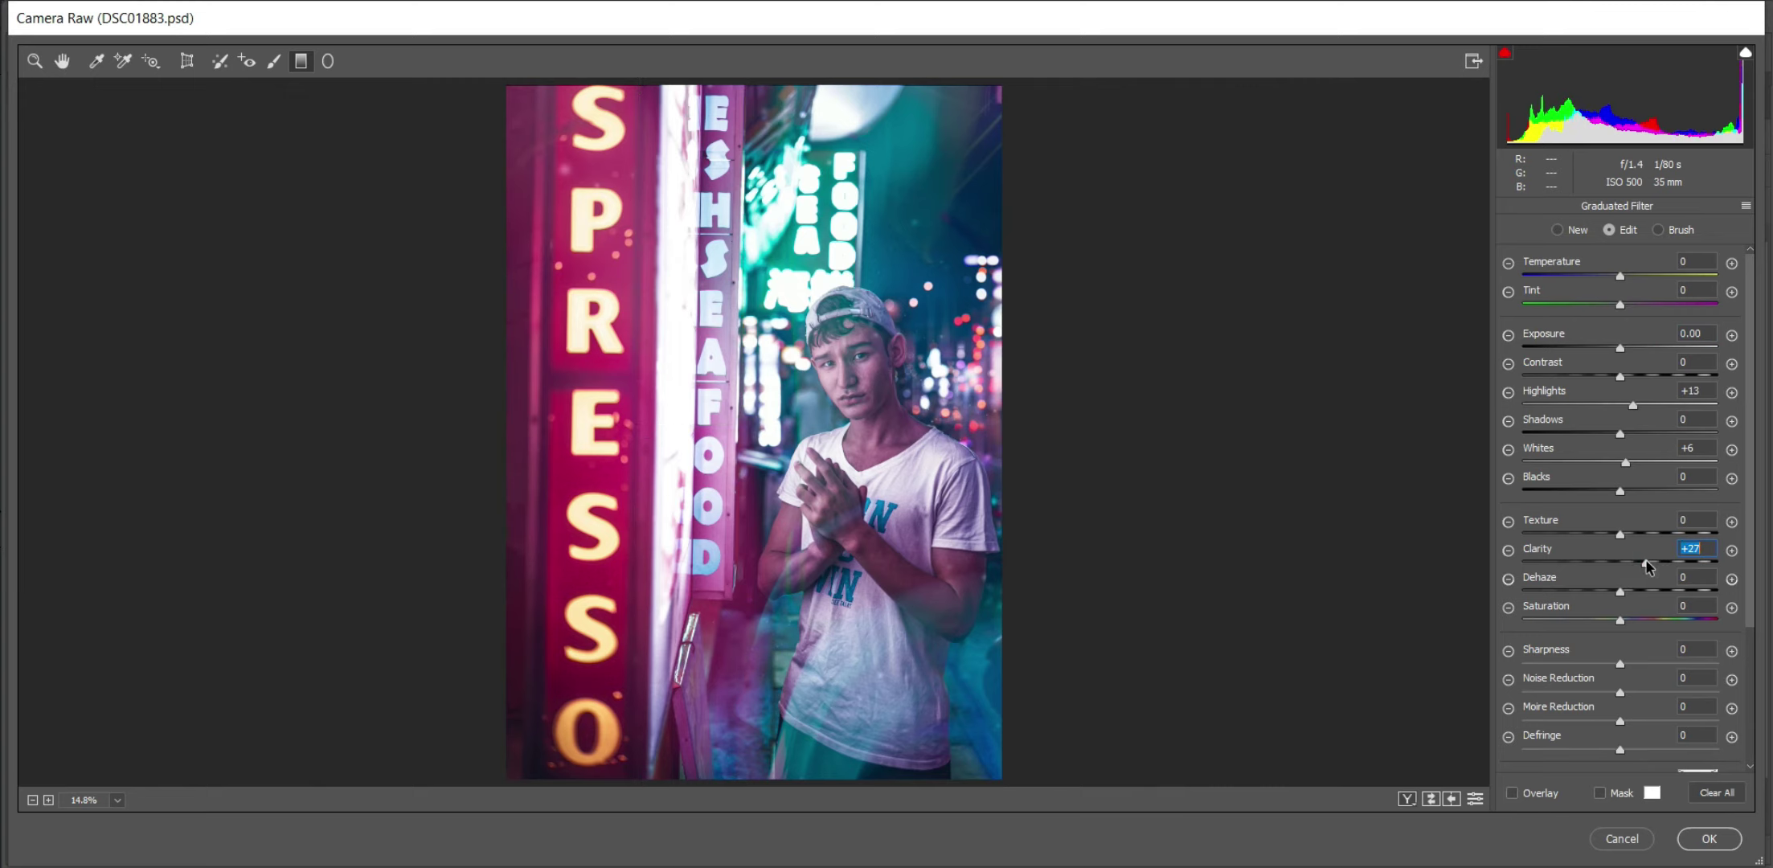
- Globally set Exposure -0.10, lift Highlights slightly, Whites +3, Clarity +5 and Dehaze +8
left_click(62, 61)
left_click_drag(1624, 449, 1617, 449)
left_click_drag(1624, 506, 1630, 507)
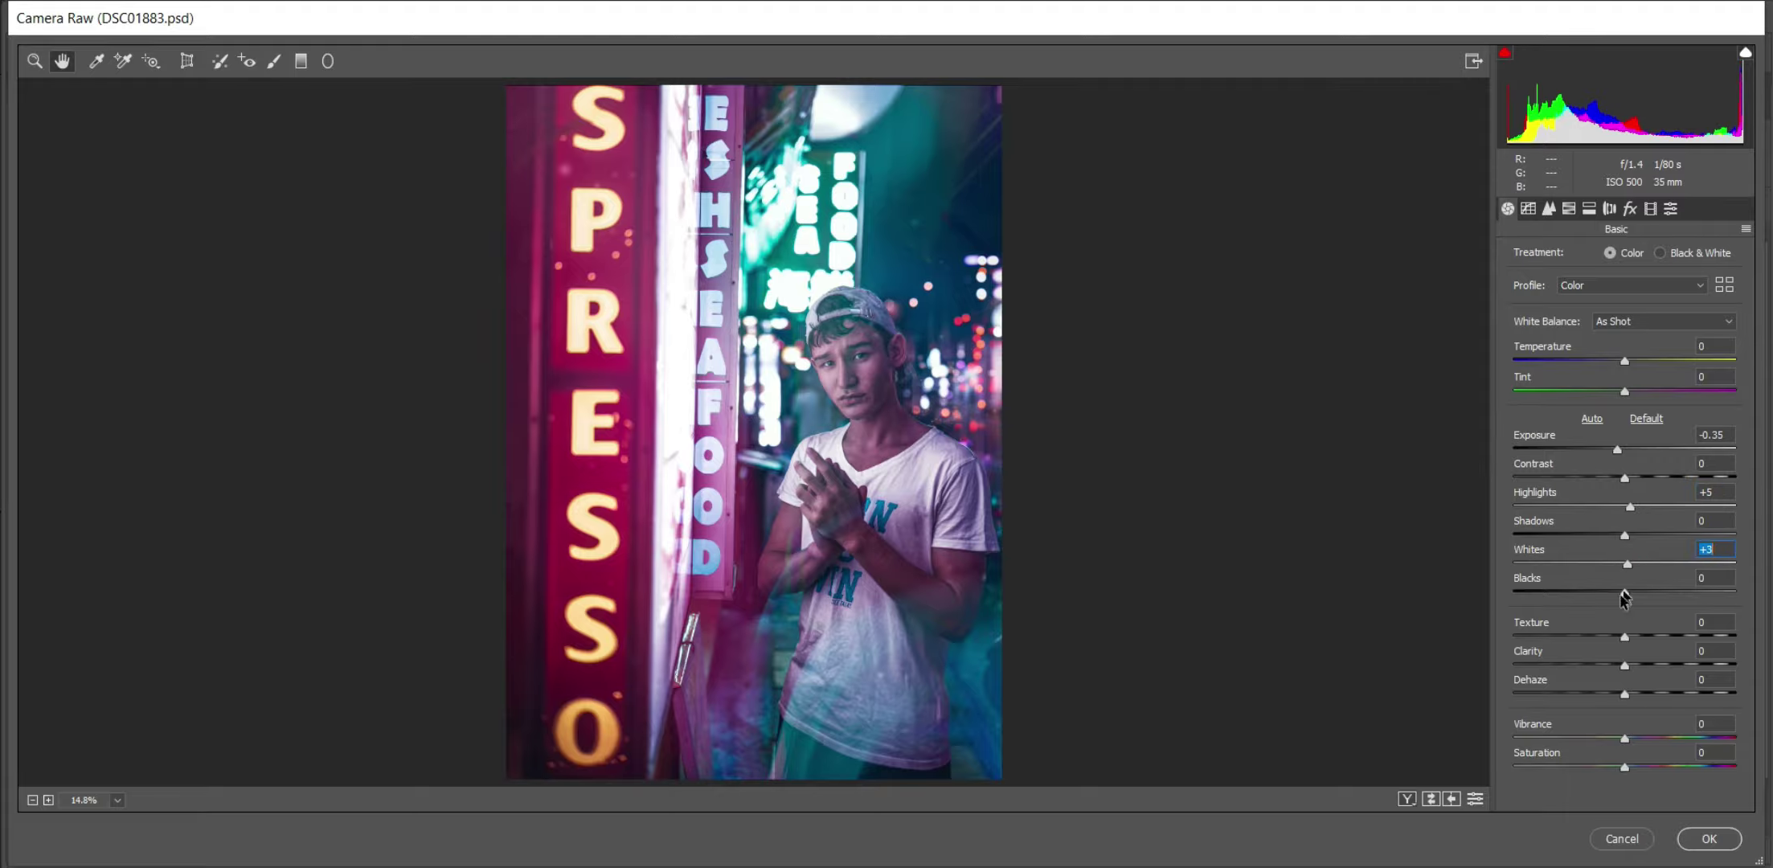
left_click_drag(1624, 563, 1628, 563)
left_click_drag(1624, 666, 1634, 693)
left_click_drag(1617, 450, 1623, 449)
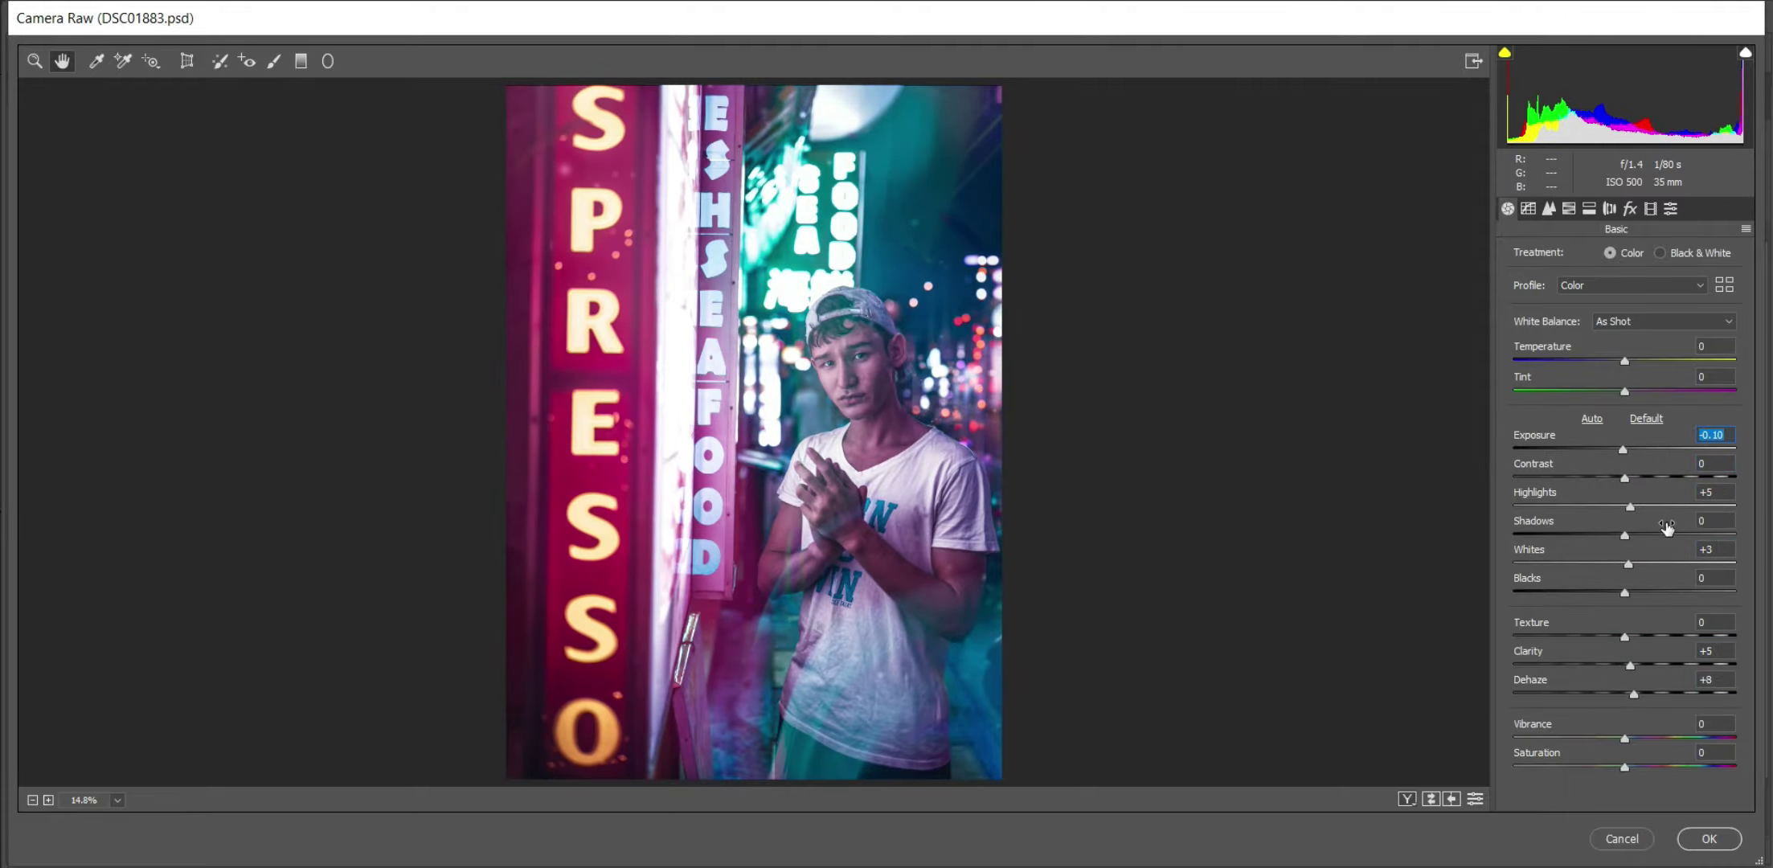